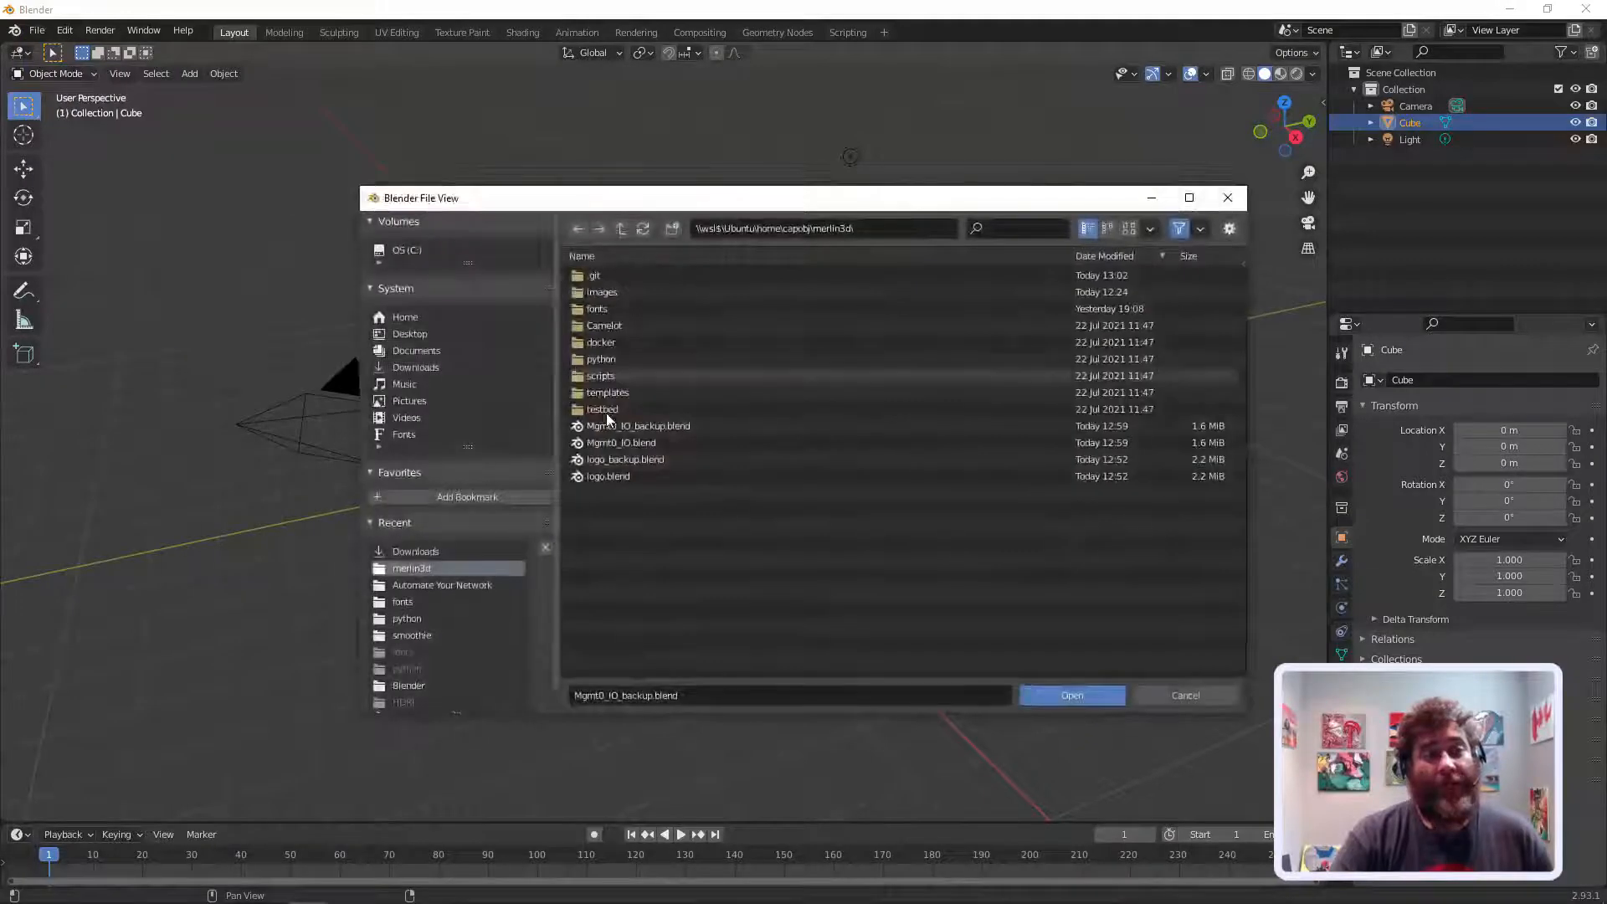
Step: Open logo.blend and preview the Merlin logo in rendered viewport shading before returning to solid shading
left_click(603, 478)
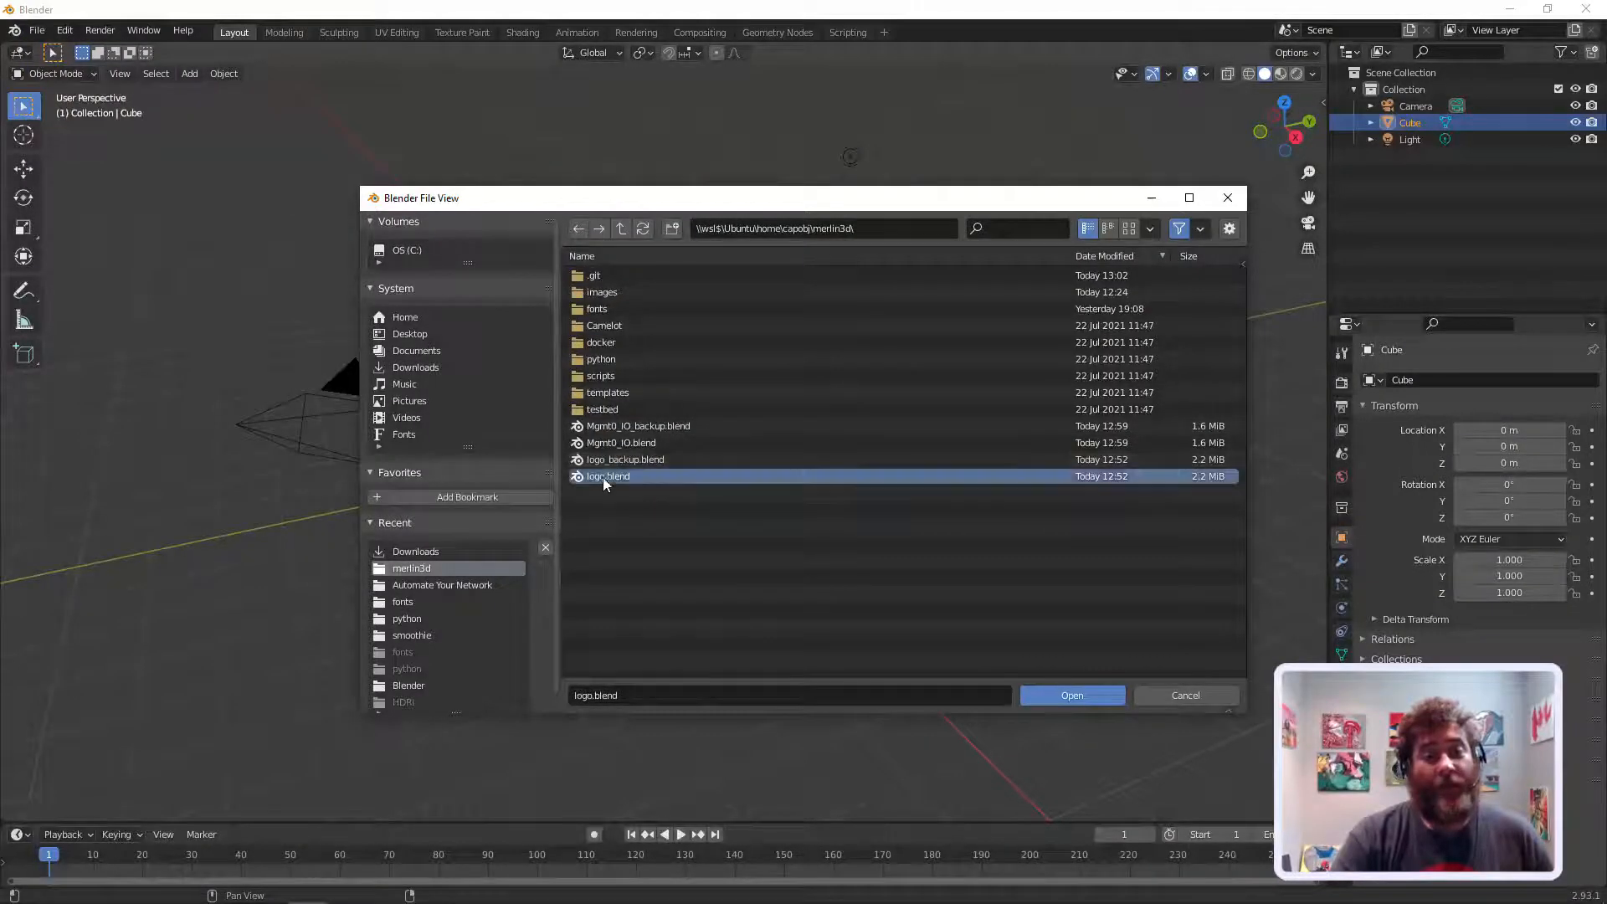
left_click(1090, 698)
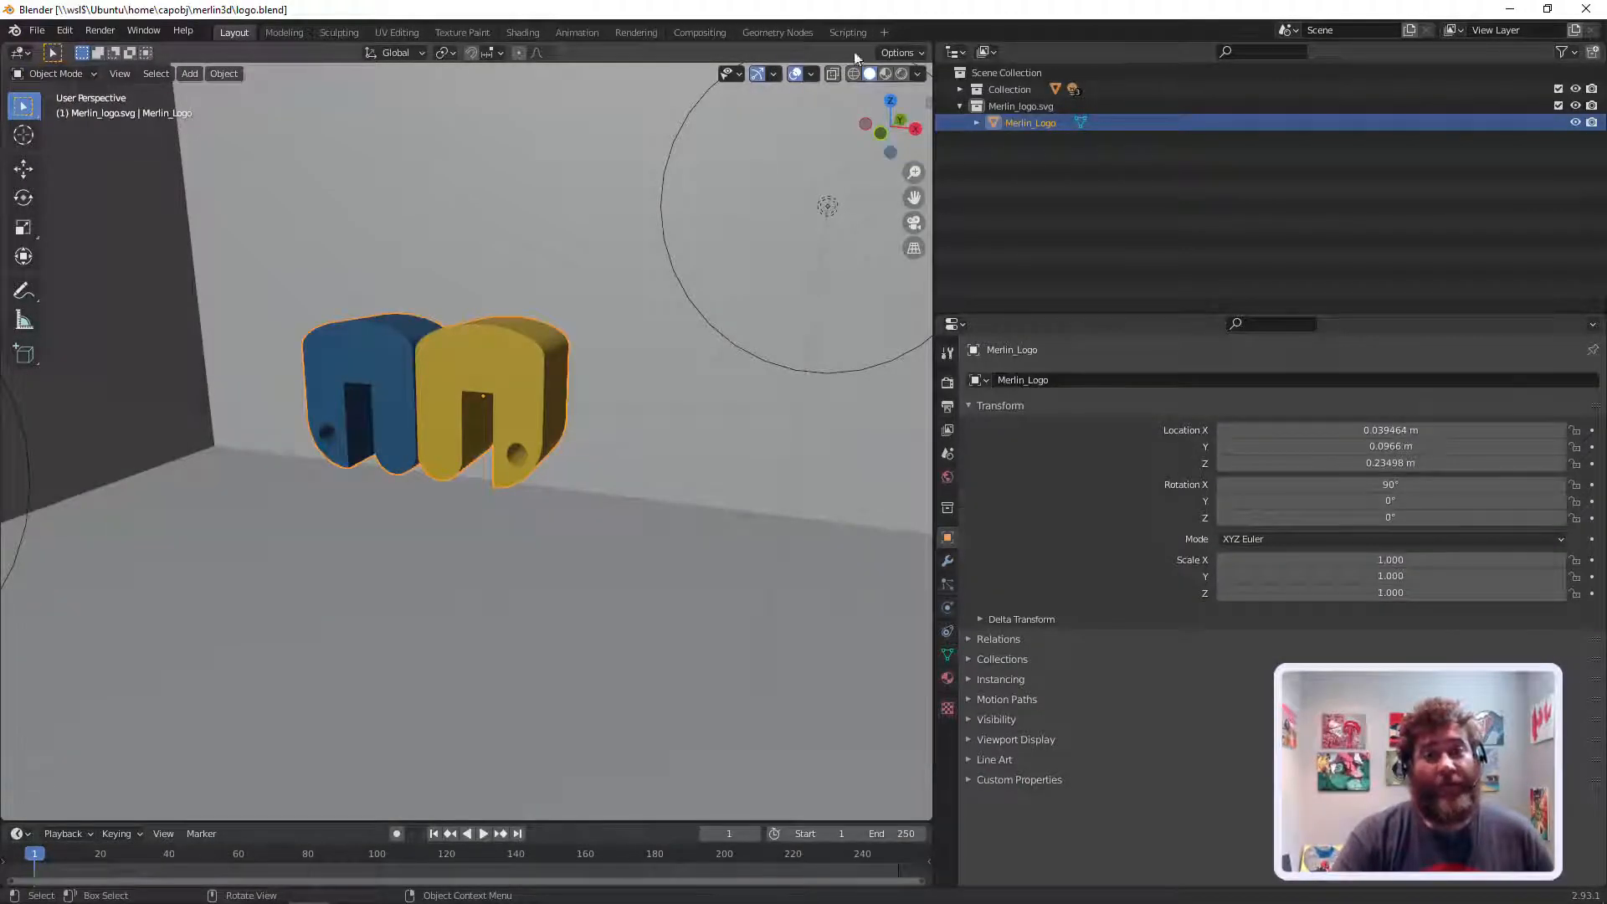
left_click(917, 73)
left_click(902, 73)
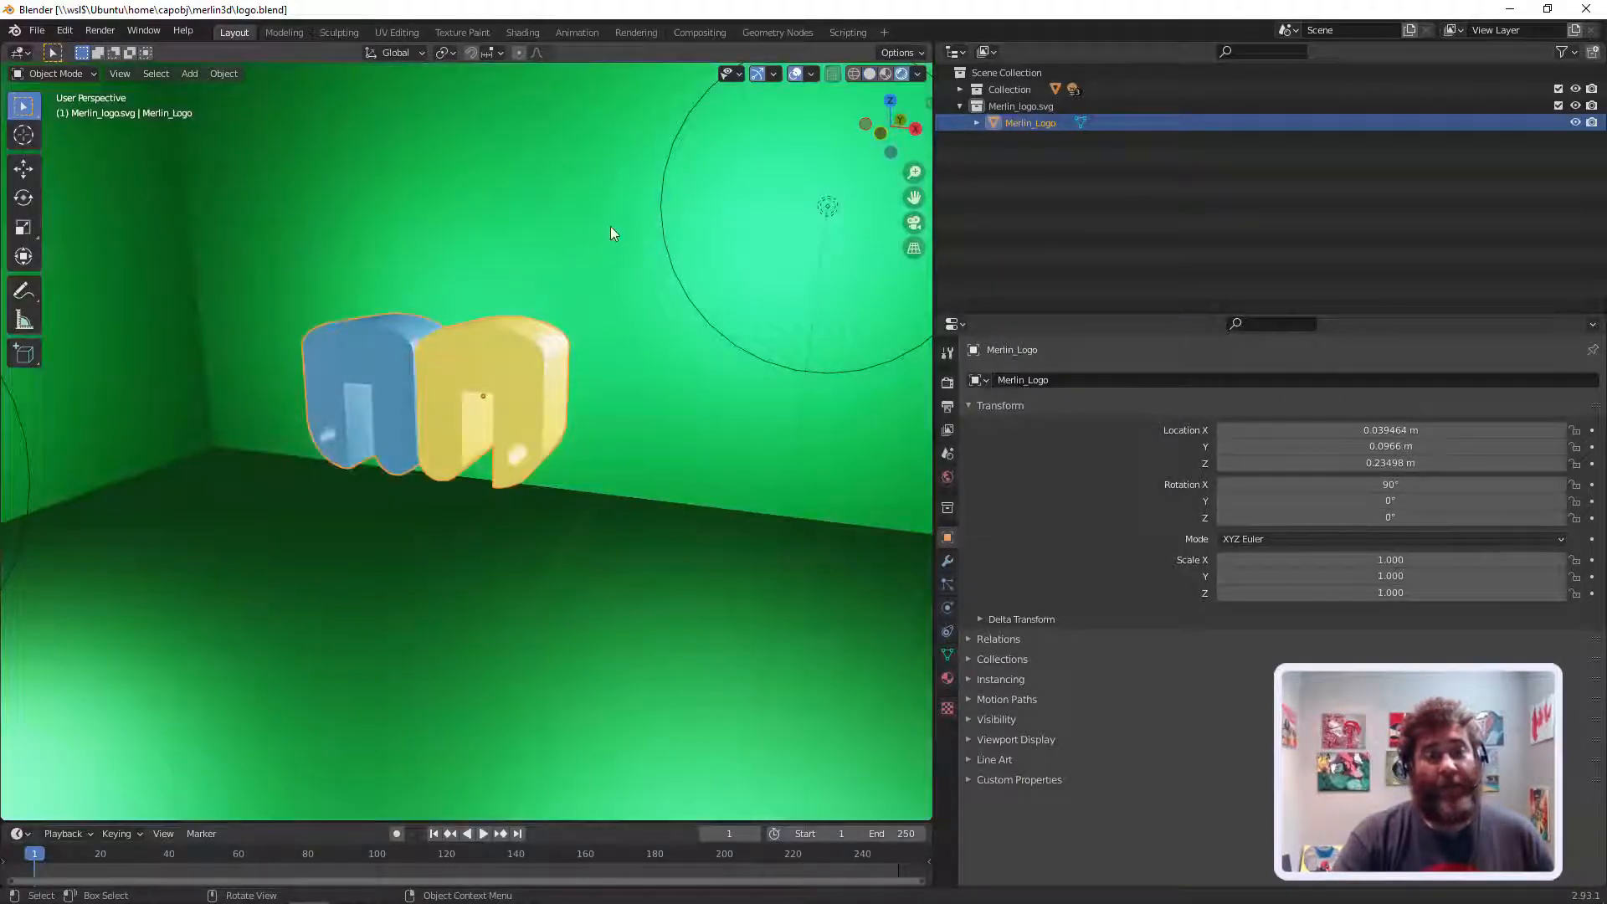
mouse_move(611, 228)
middle_mouse_down()
mouse_move(574, 266)
mouse_move(645, 215)
mouse_move(651, 231)
middle_mouse_up()
left_click(868, 74)
Step: View the flat source image Merlin_logo.png from File Explorer and return to Blender
key("alt+Tab")
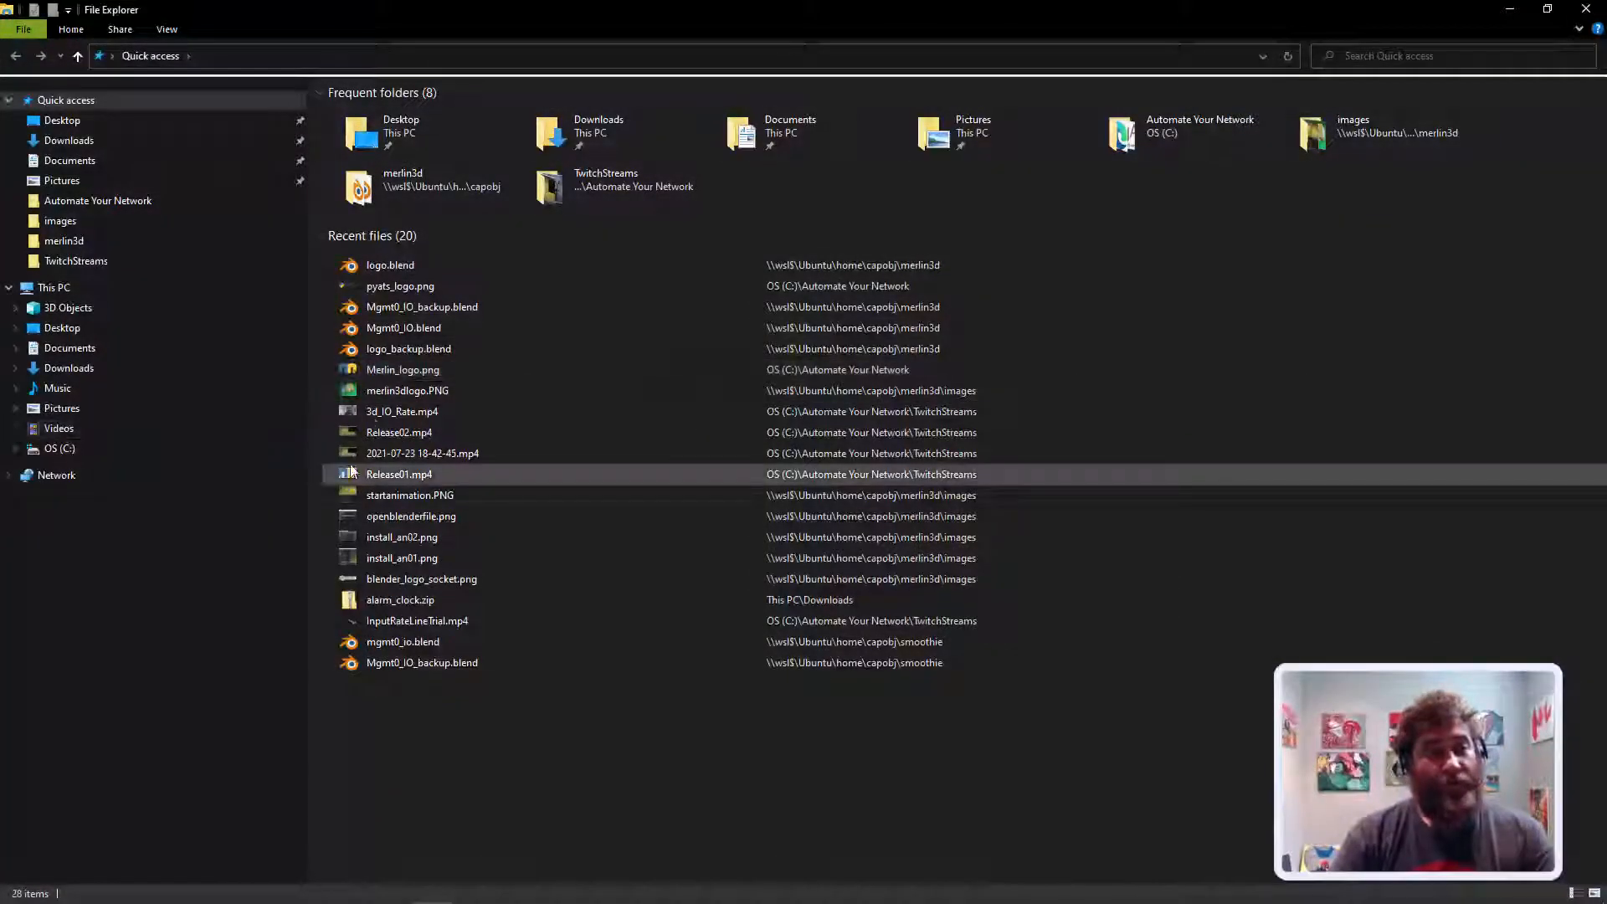
double_click(398, 370)
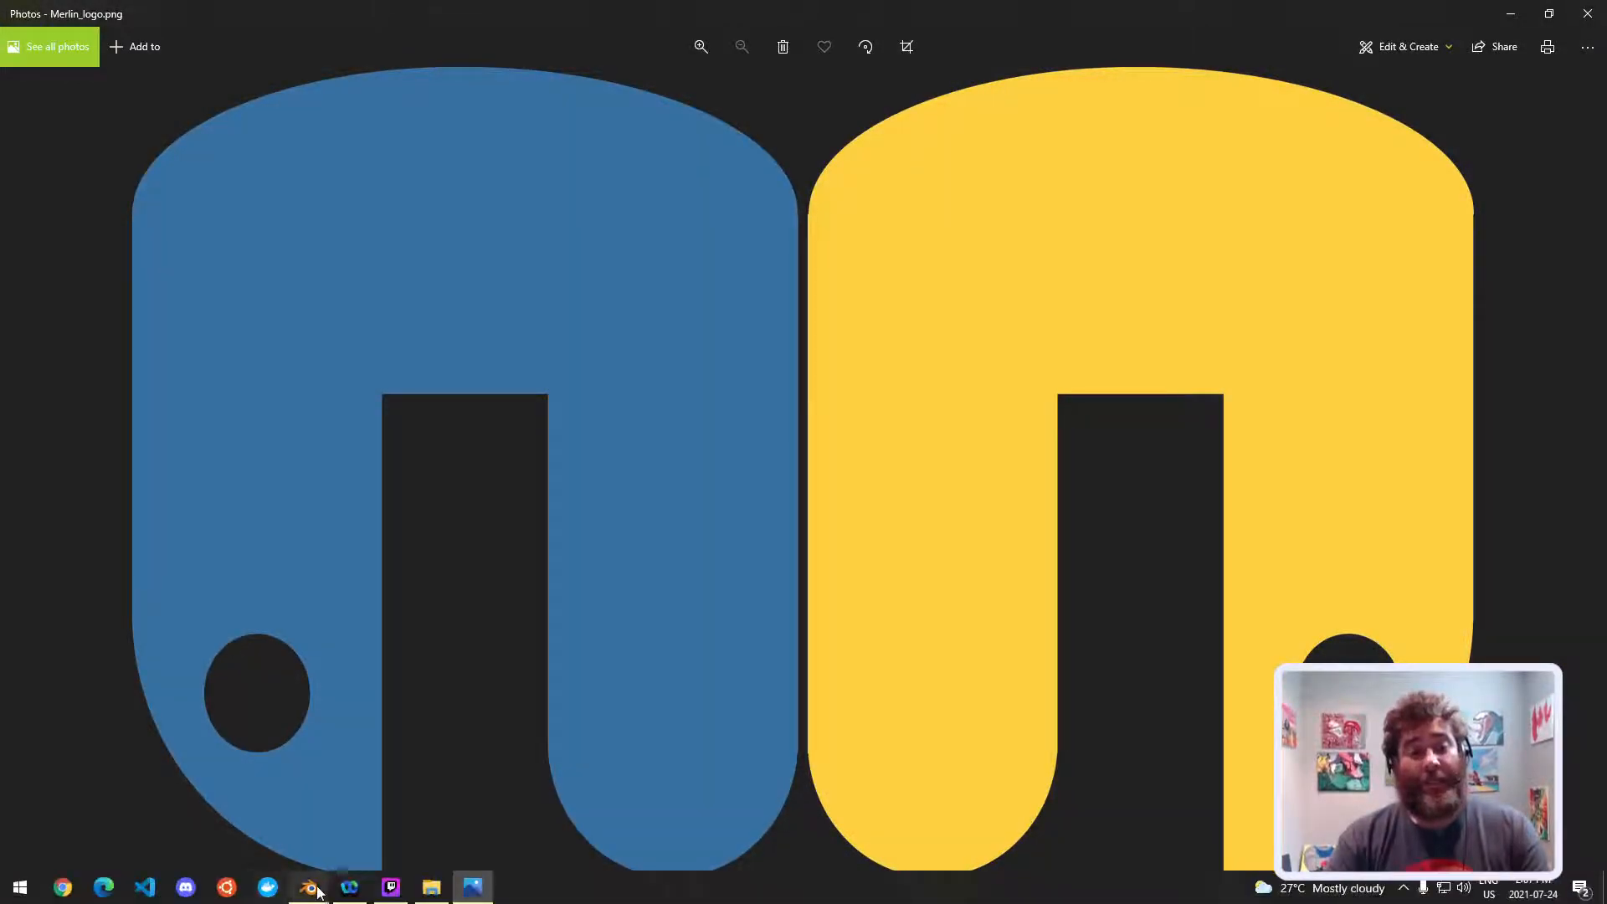
left_click(316, 883)
Step: Examine the 3D Merlin logo from the front and back, up close and in rendered viewport shading
scroll(471, 369, "up", 3)
scroll(470, 370, "up", 2)
middle_click_drag(513, 359, 464, 467)
scroll(464, 467, "down", 5)
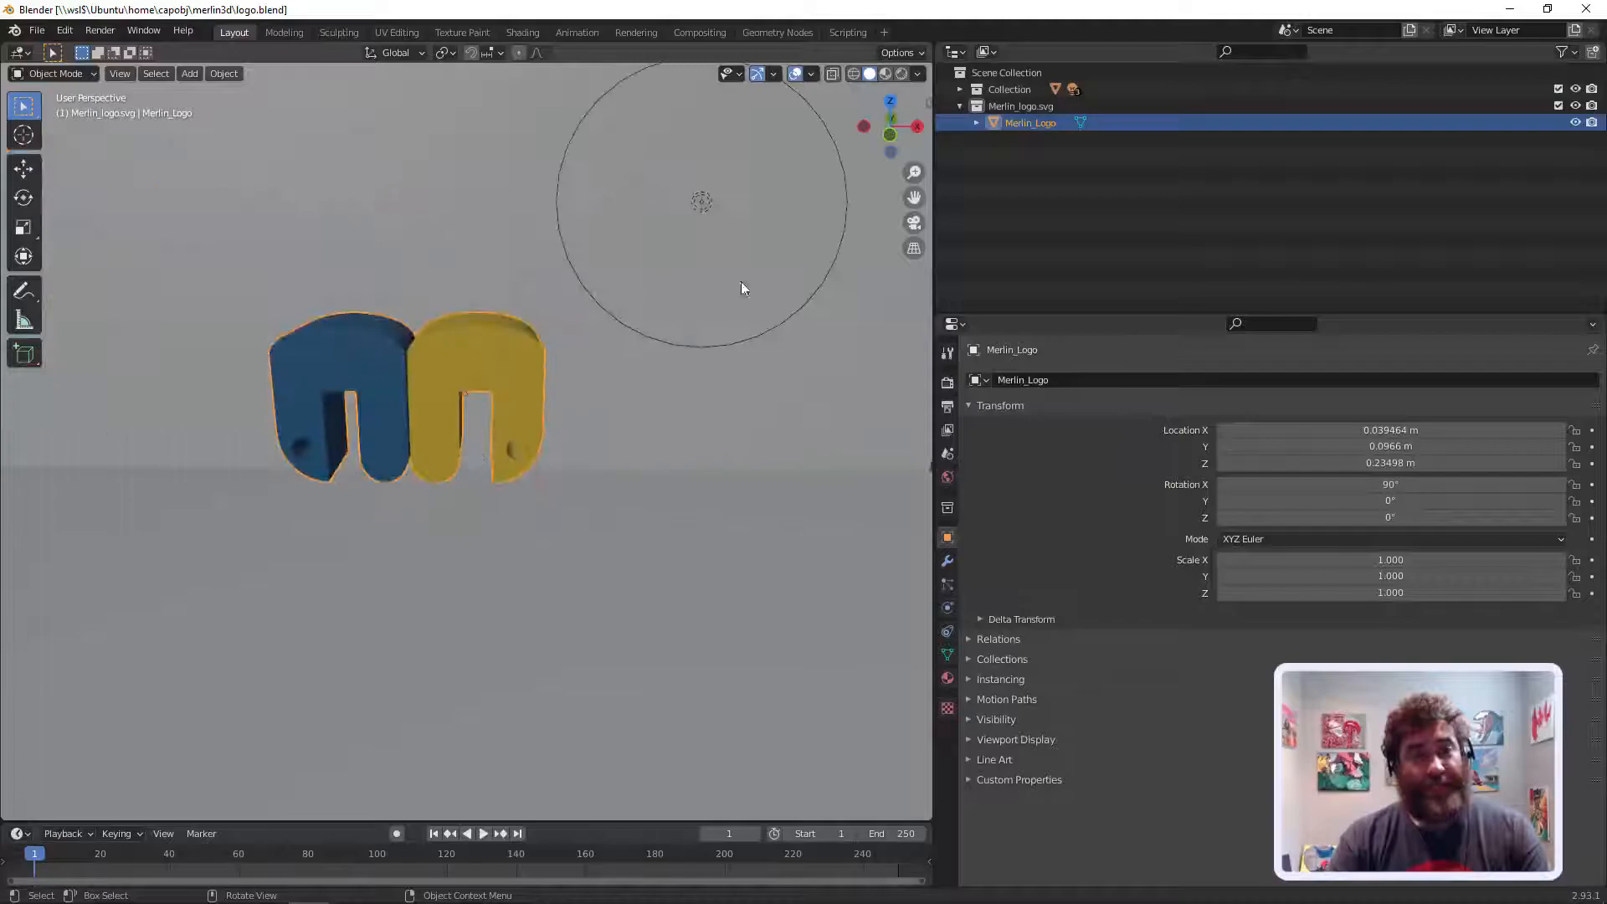
left_click(901, 74)
mouse_move(480, 363)
middle_mouse_down()
mouse_move(382, 431)
mouse_move(494, 406)
middle_mouse_up()
scroll(577, 377, "up", 5)
middle_click_drag(621, 365, 366, 319)
scroll(369, 306, "down", 5)
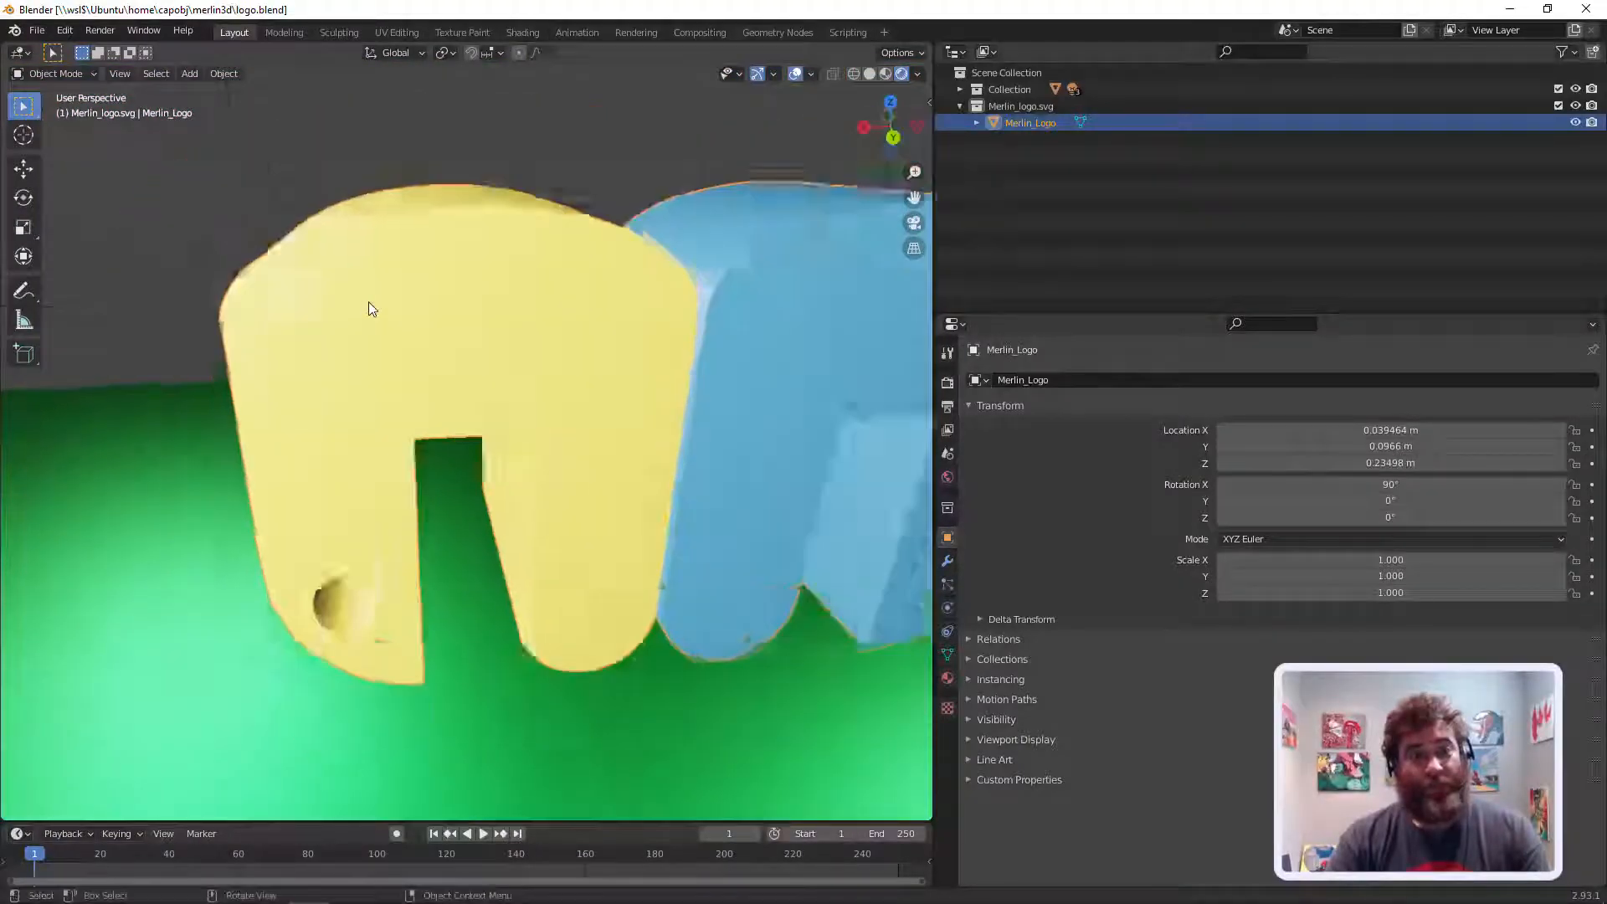
middle_click_drag(504, 335, 146, 310)
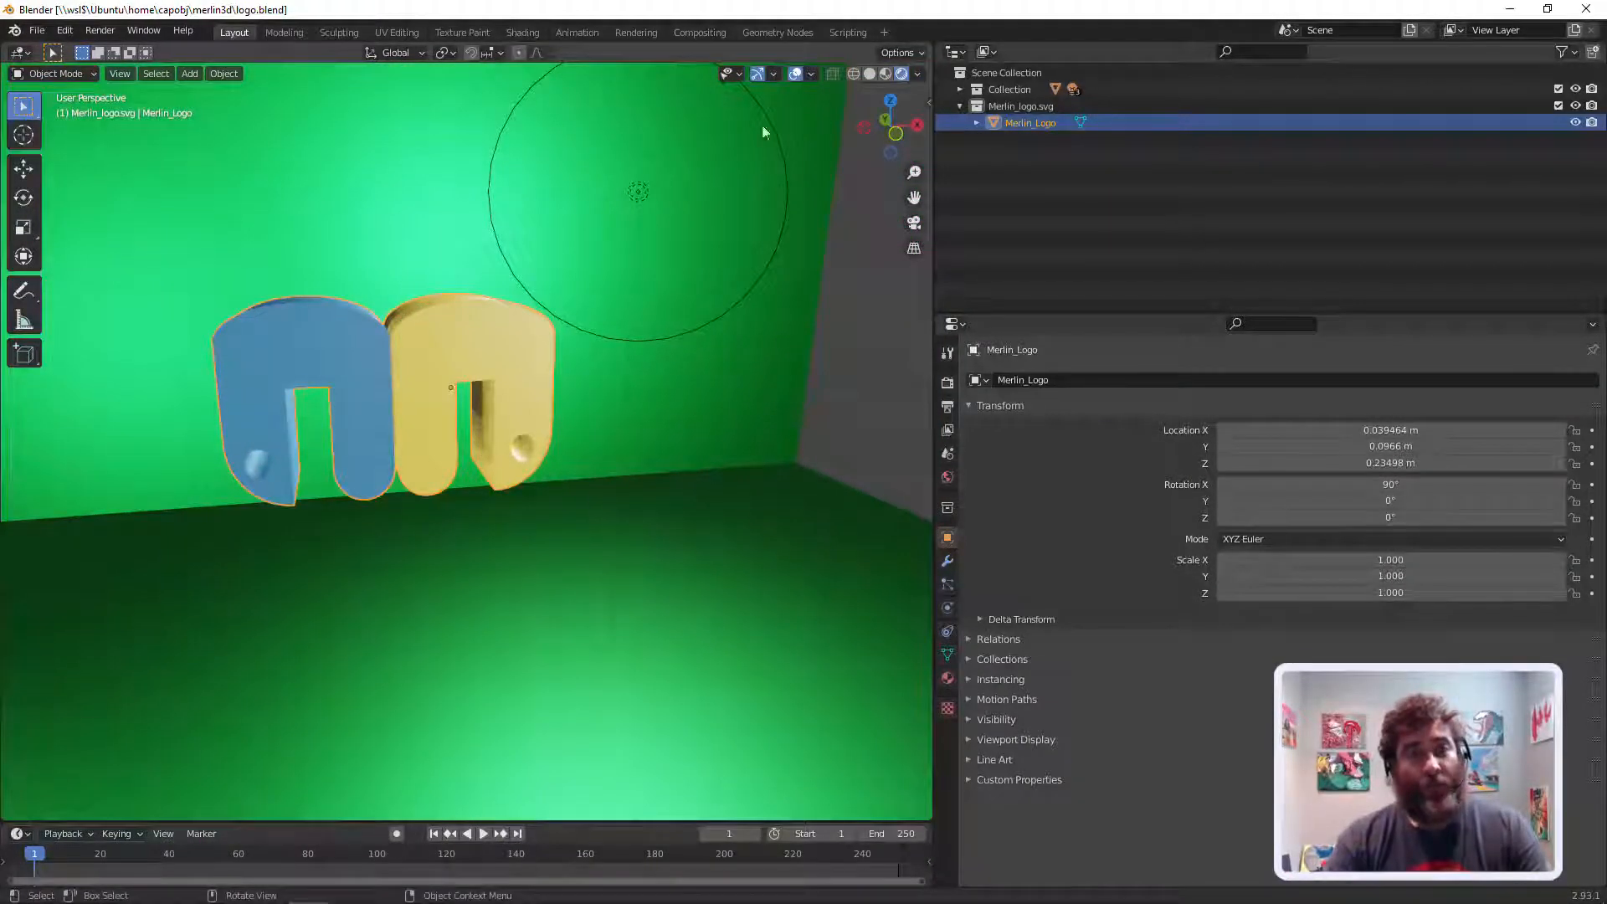
left_click_drag(913, 198, 959, 188)
middle_click_drag(646, 413, 602, 417)
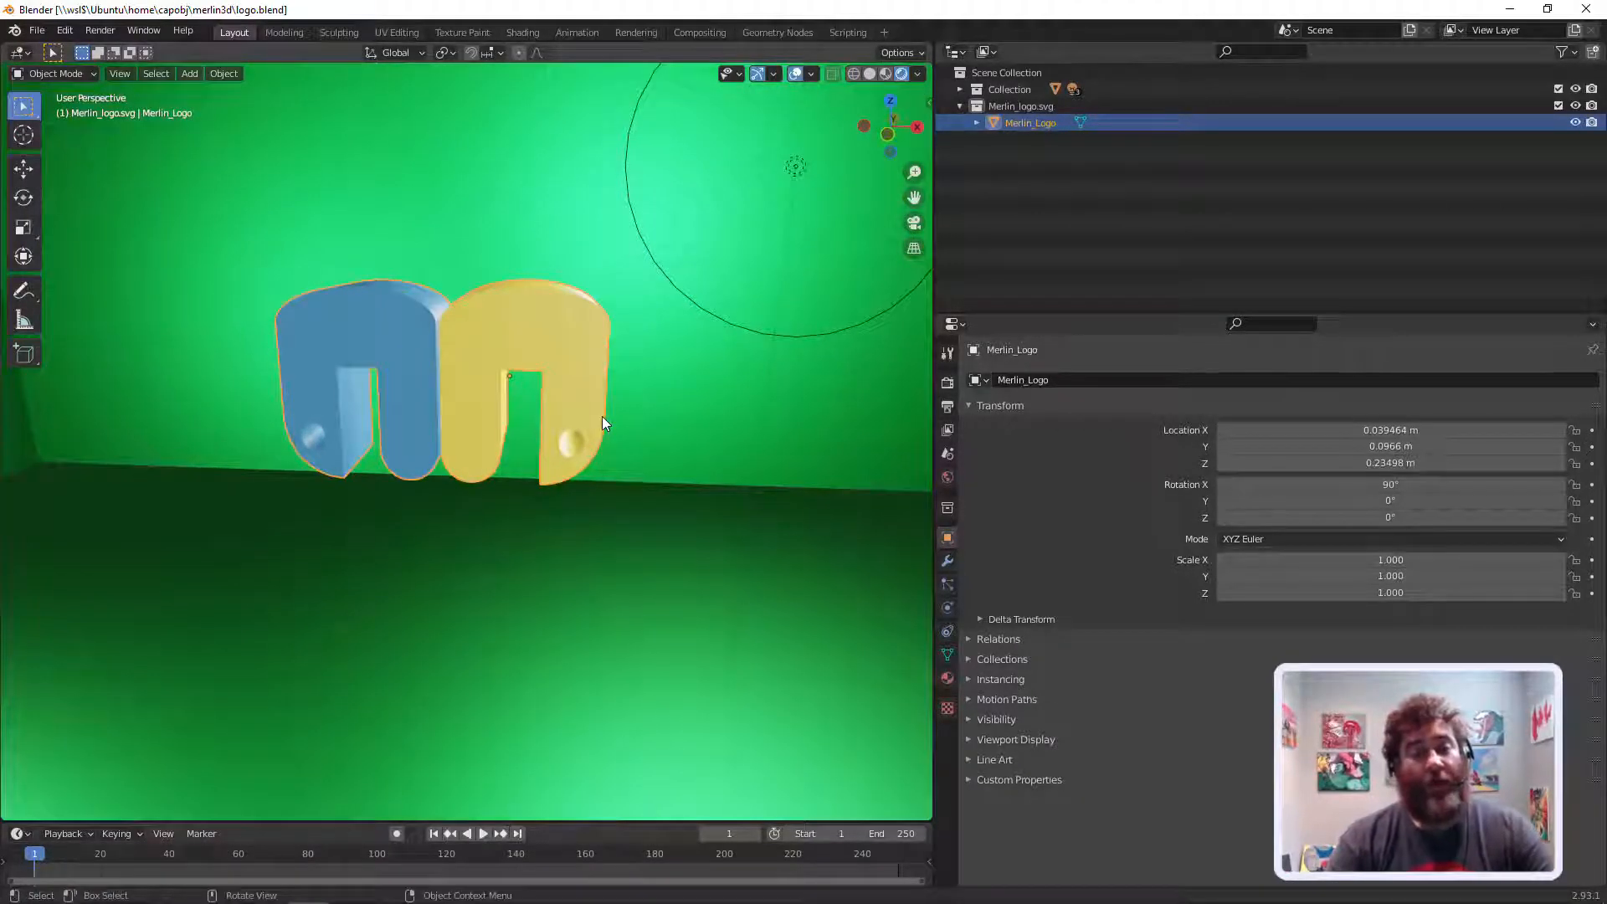
Step: Open Mgmt0_IO.blend from the merlin3d folder and set the viewport to solid shading
left_click(43, 29)
left_click(56, 65)
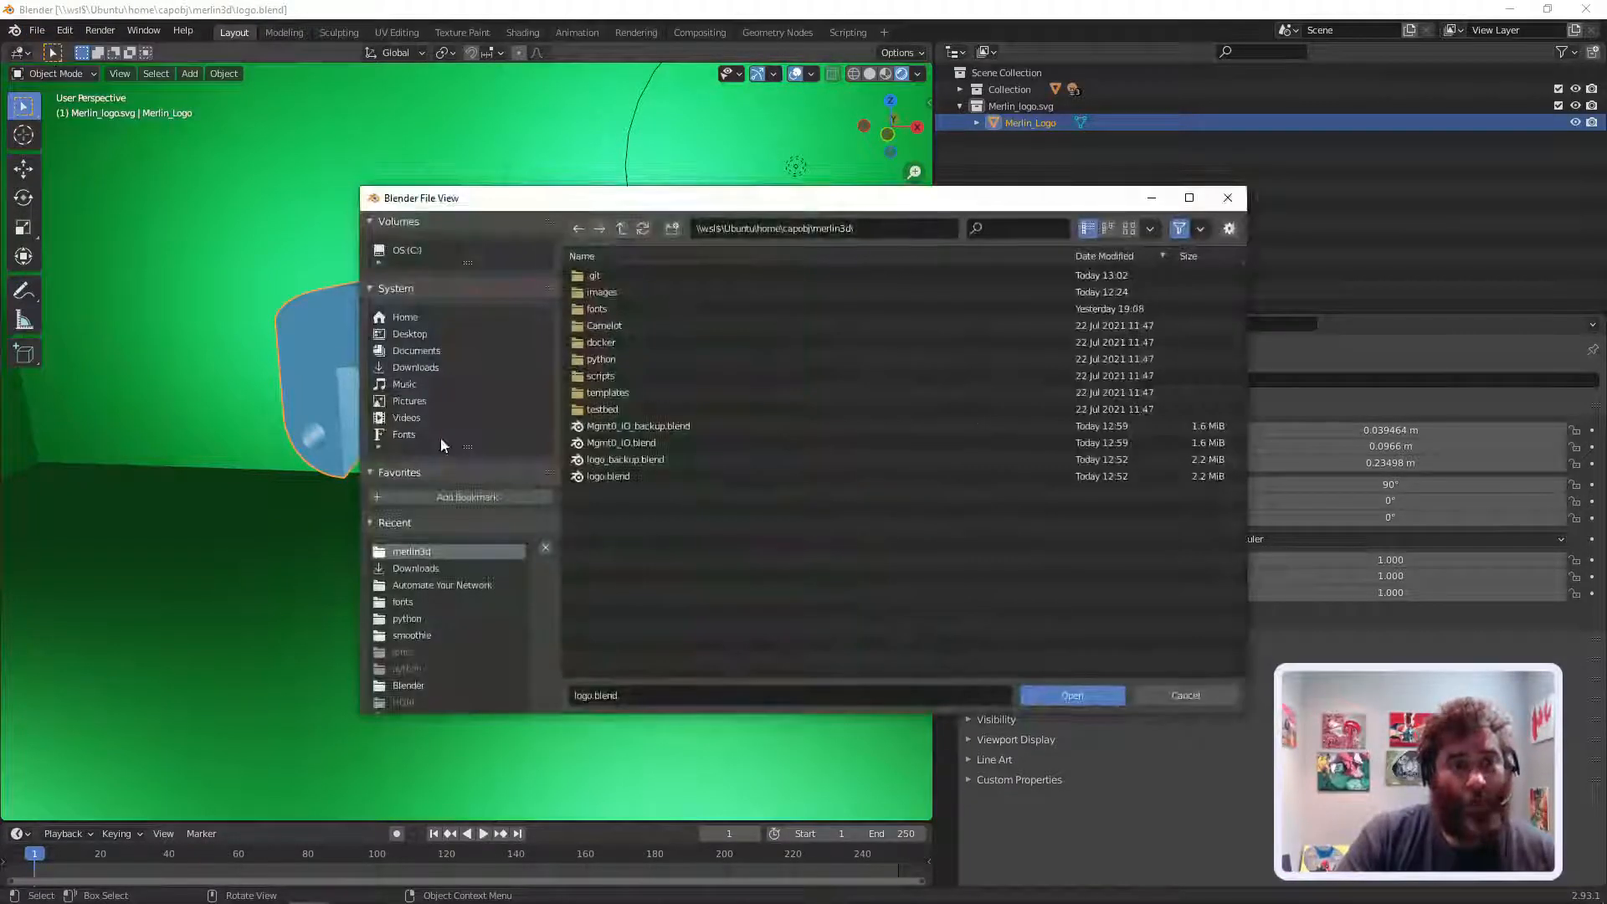
double_click(615, 437)
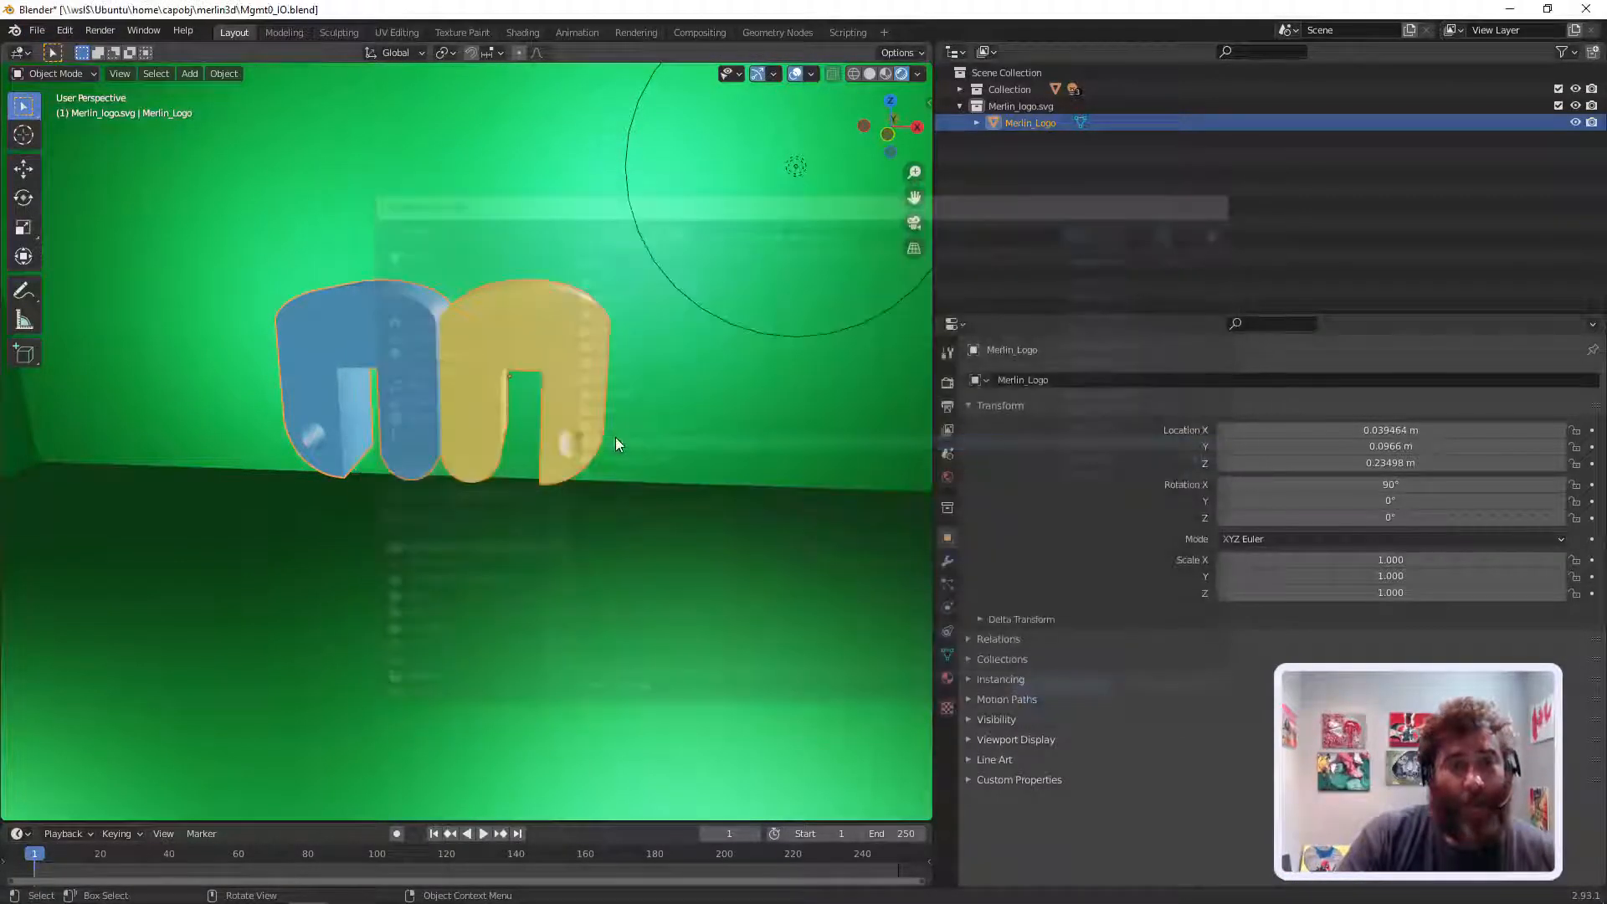
left_click(909, 74)
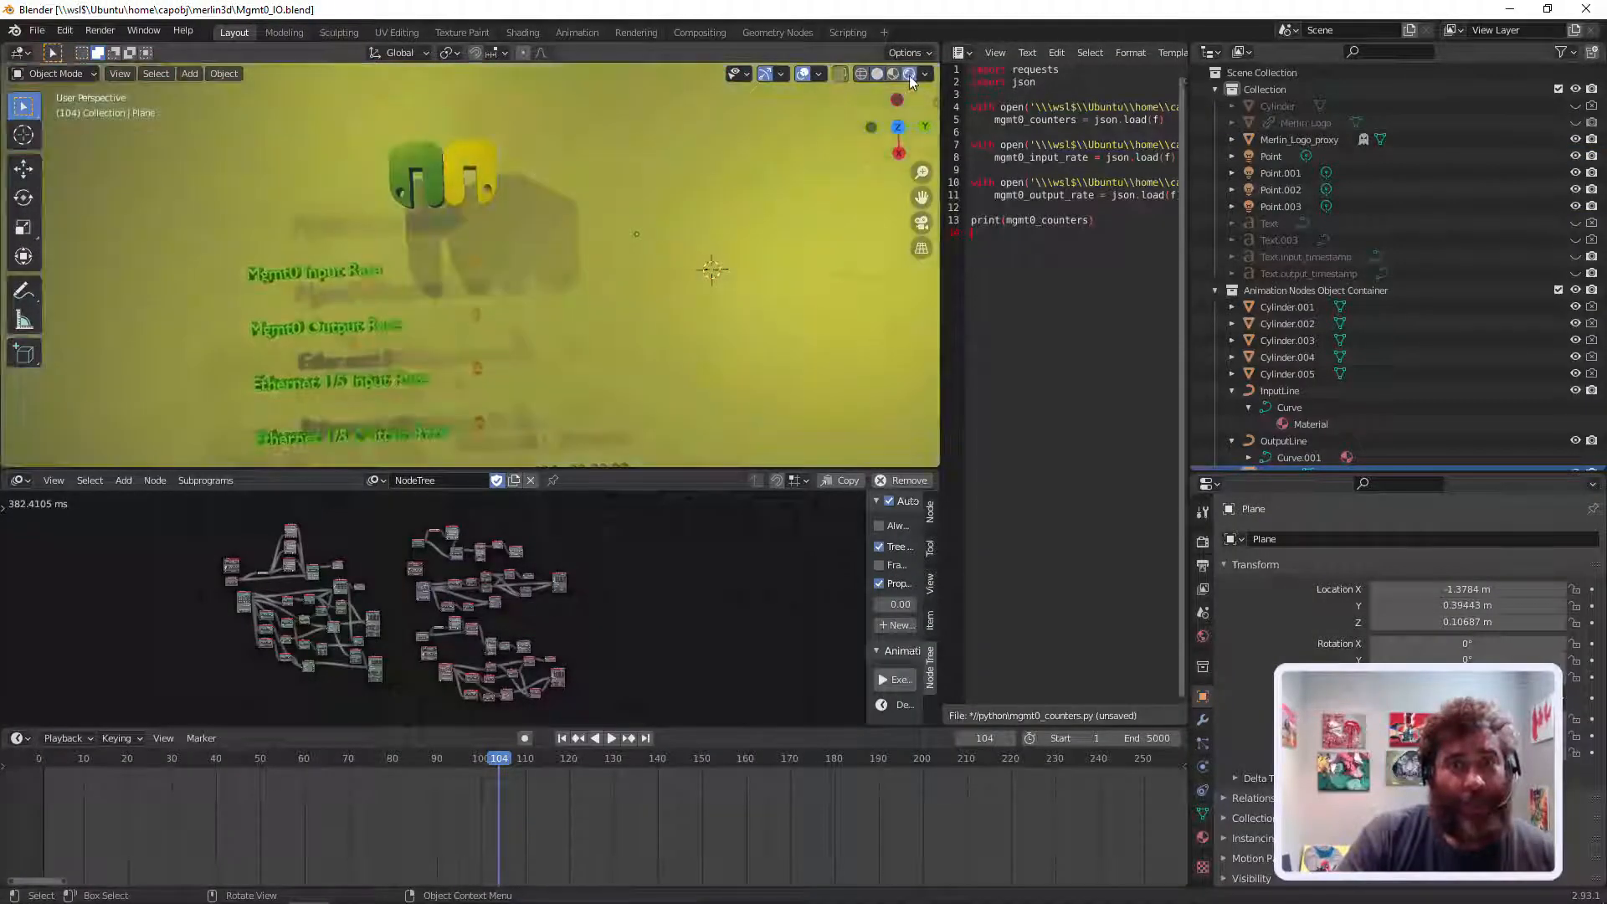
left_click(876, 75)
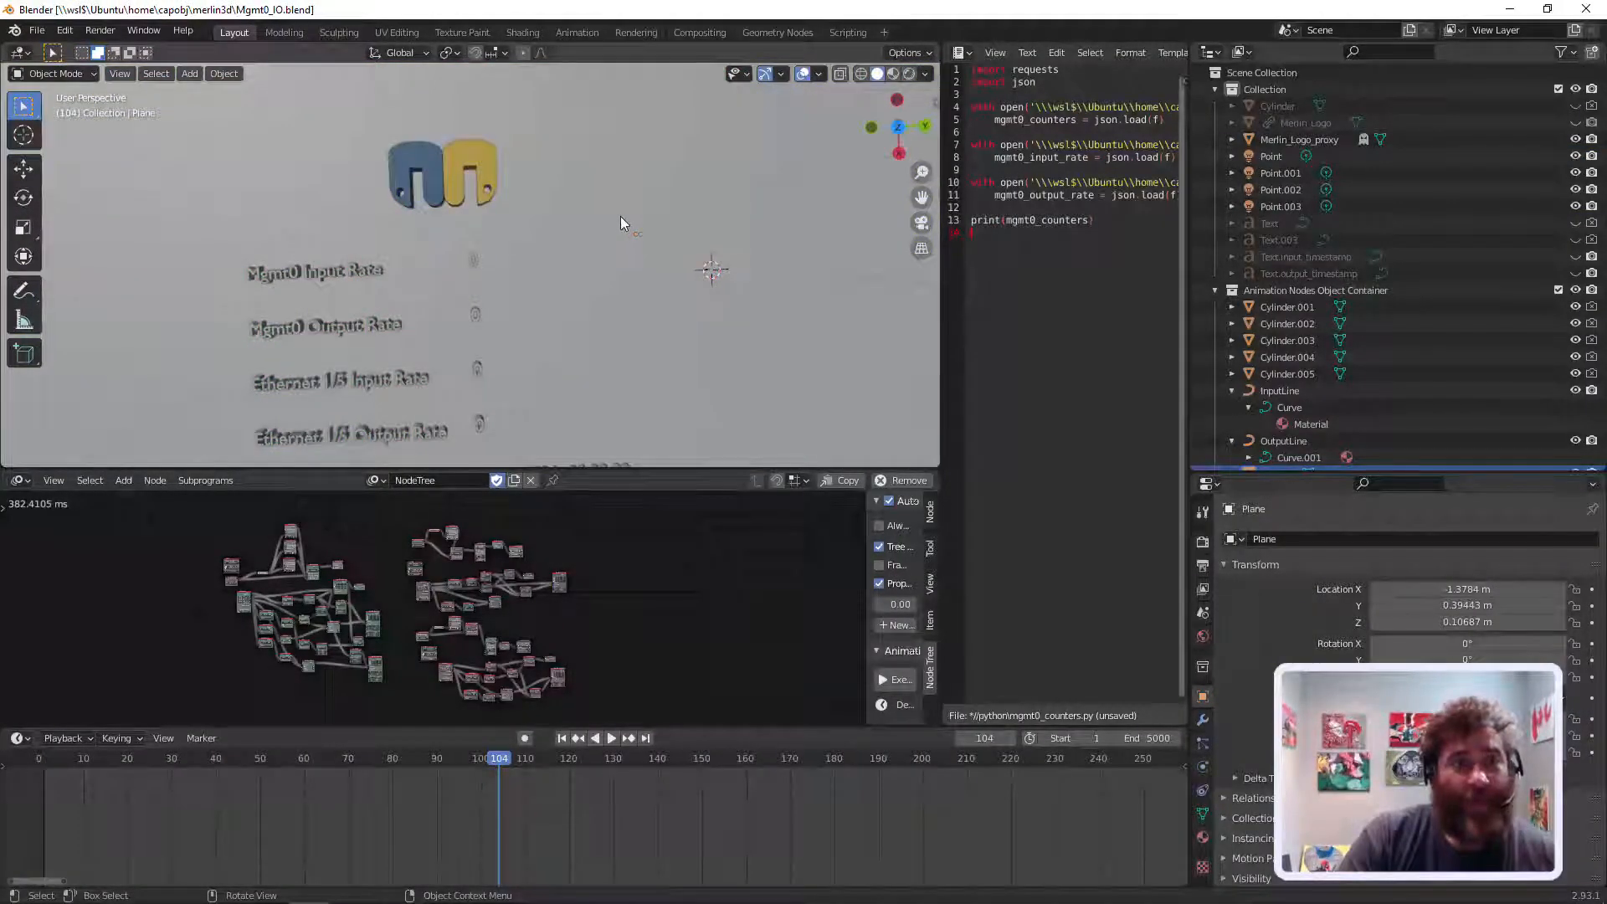
Step: Compare Merlin_Logo_proxy with the linked Merlin_Logo by temporarily showing the hidden linked object, and leave the proxy selected
left_click(446, 170)
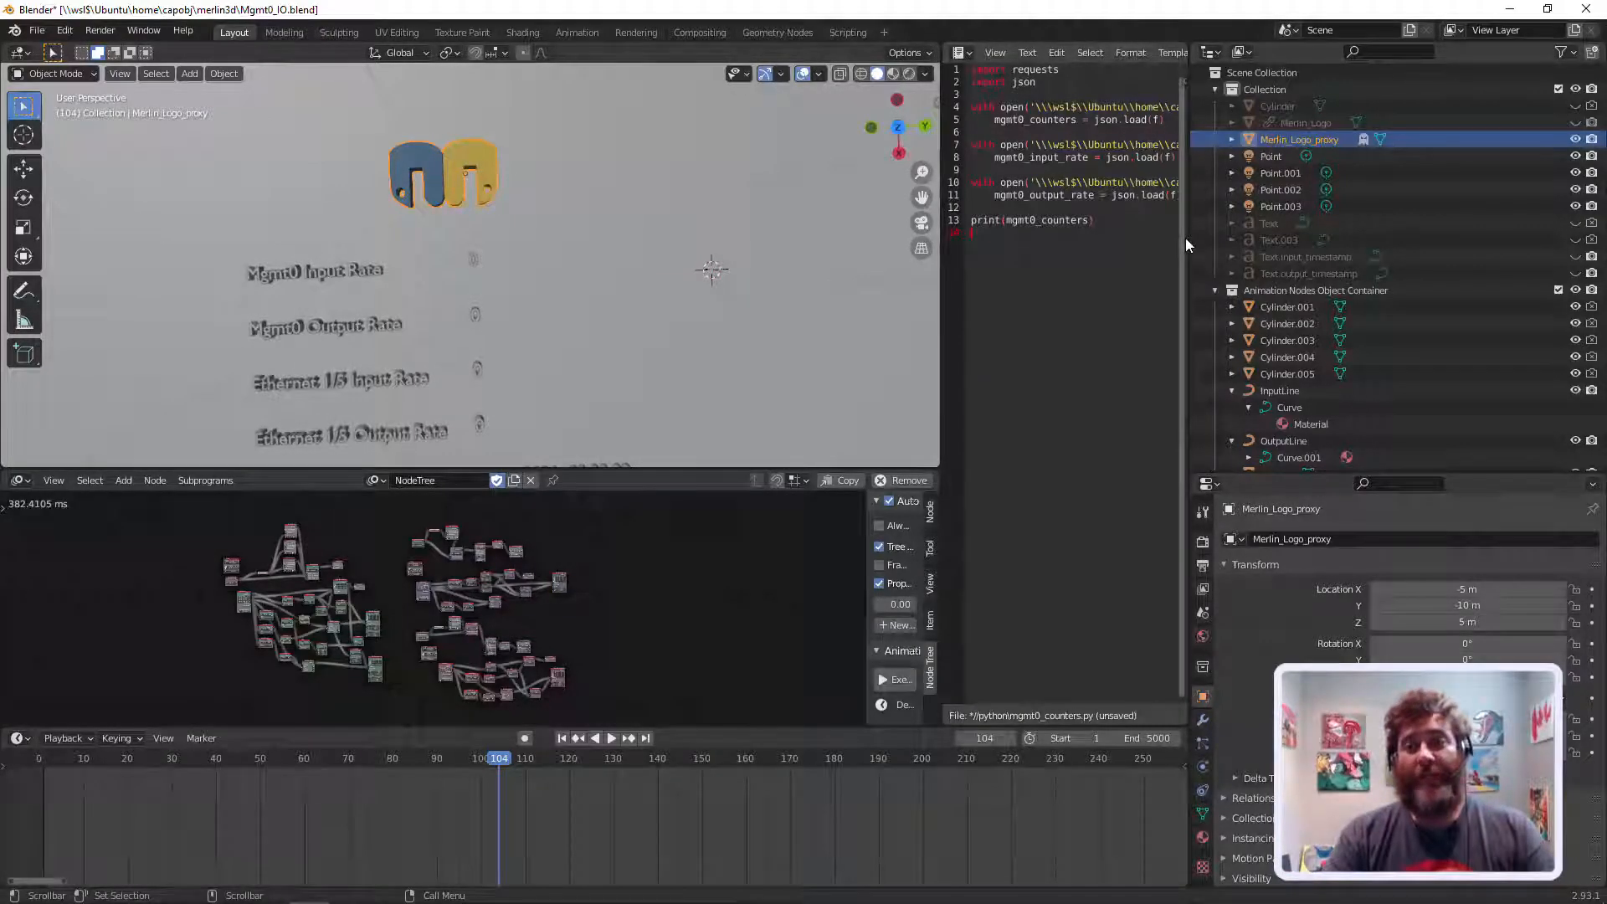
left_click_drag(1188, 238, 971, 238)
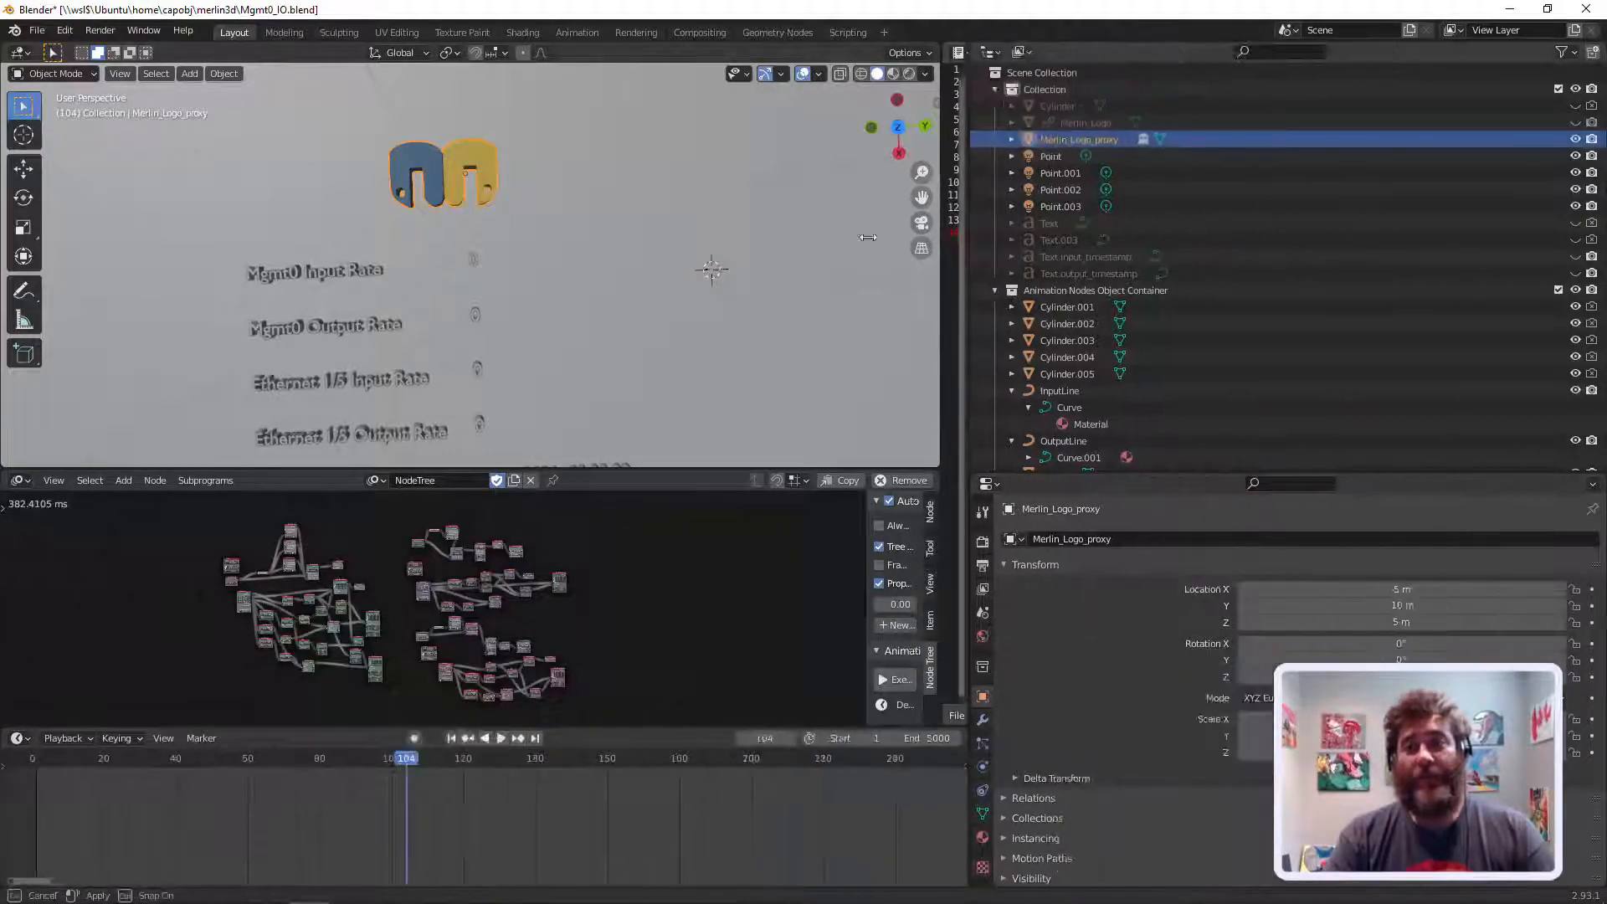
left_click(1077, 123)
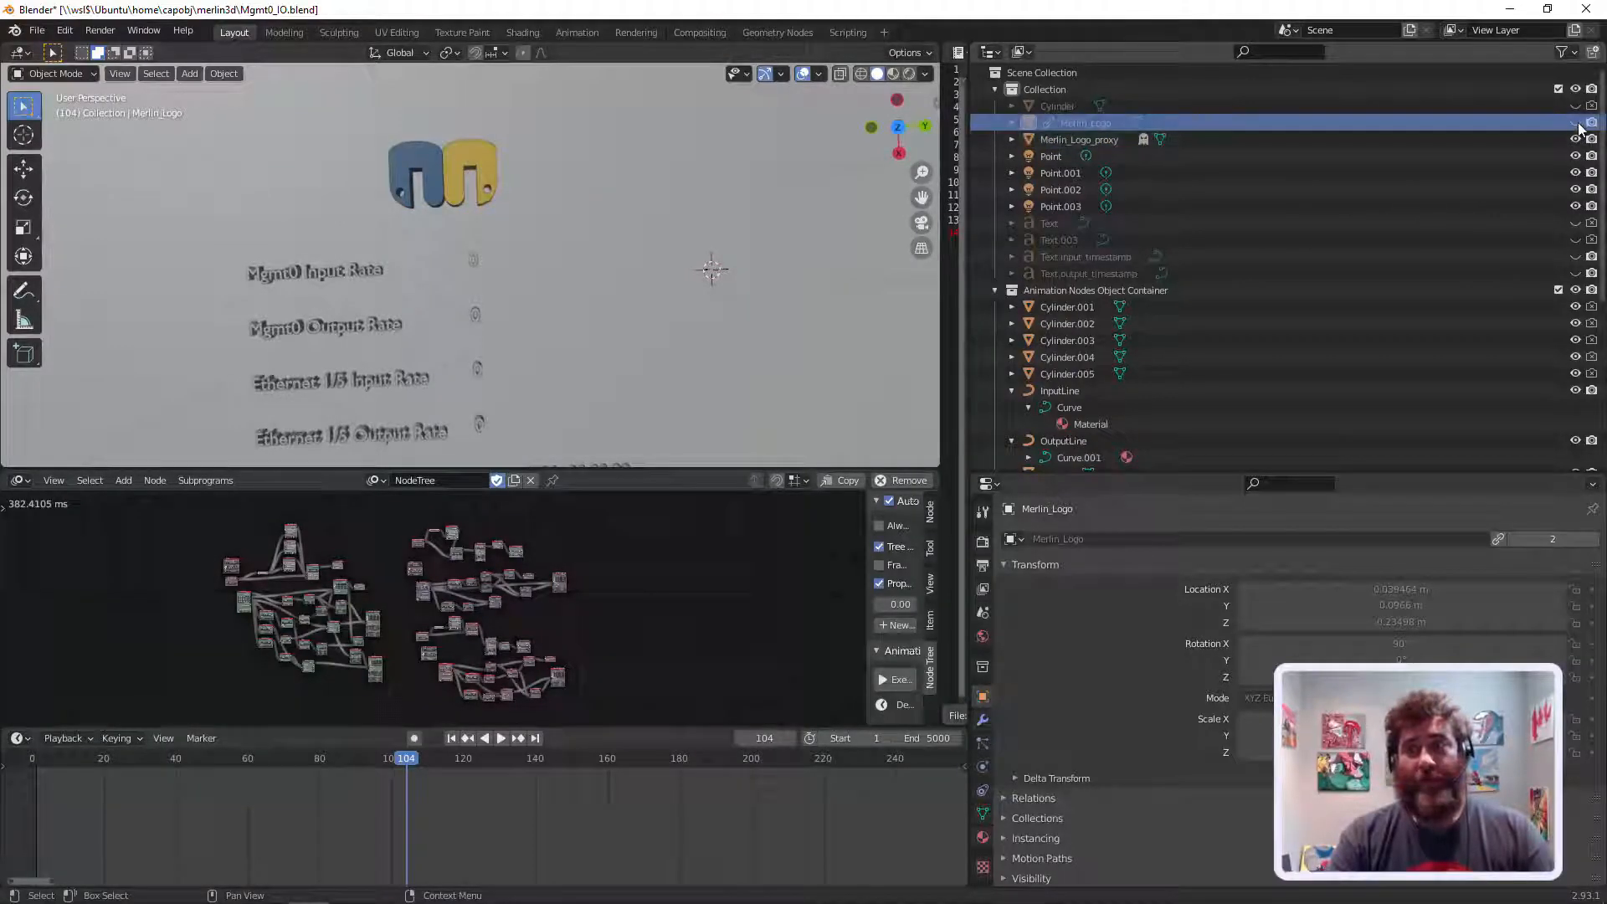
scroll(741, 272, "up", 4)
middle_click_drag(807, 280, 735, 233)
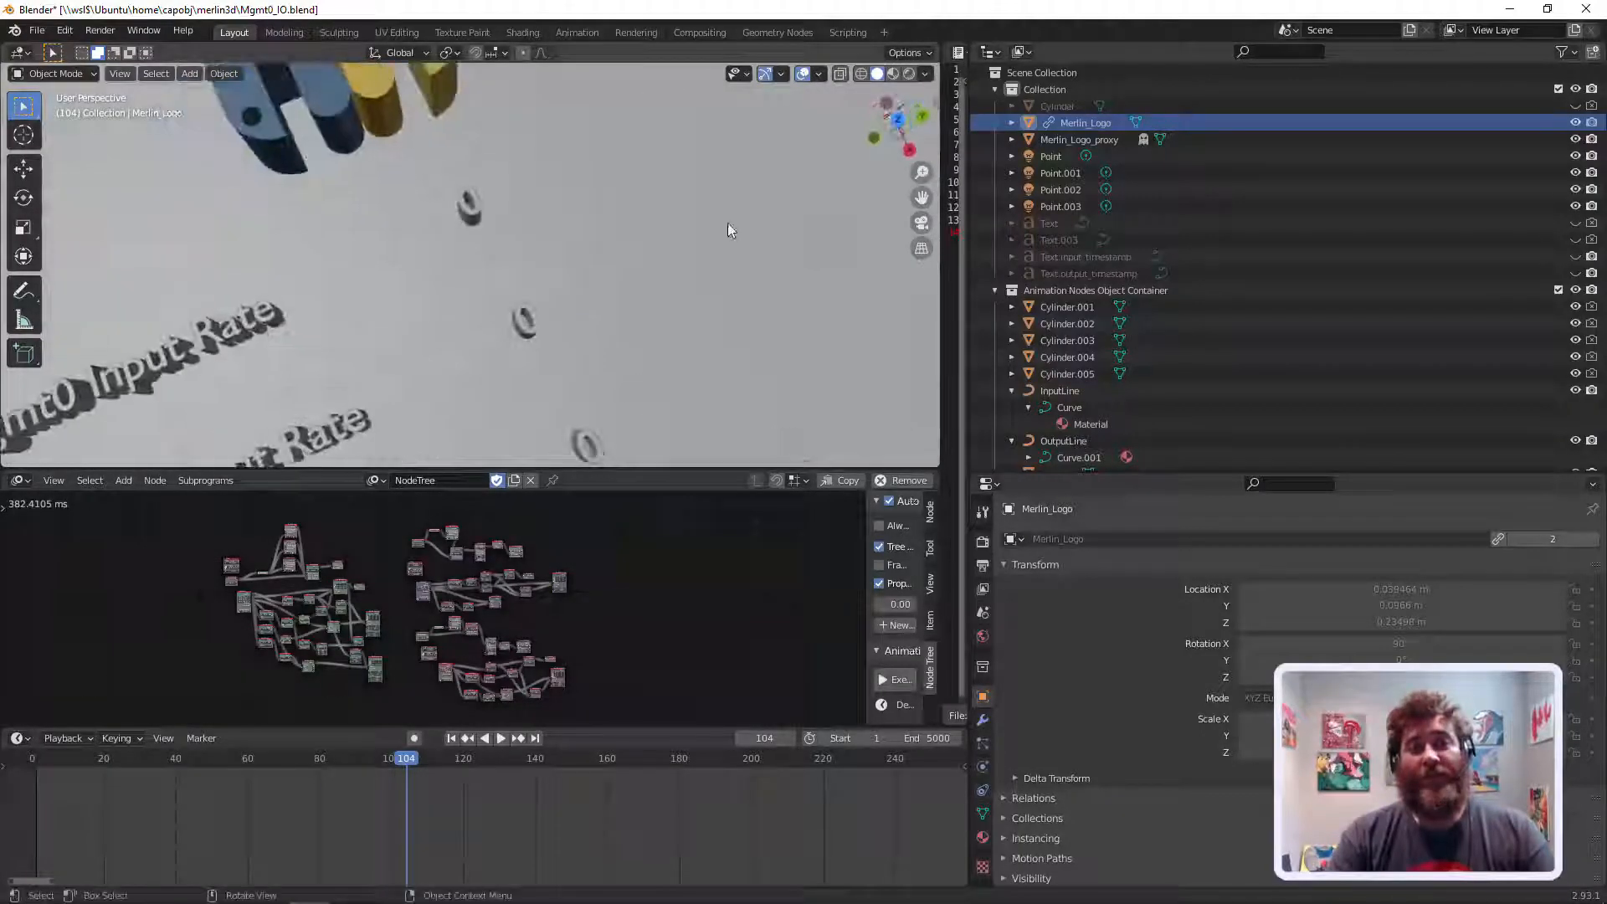
scroll(716, 223, "down", 5)
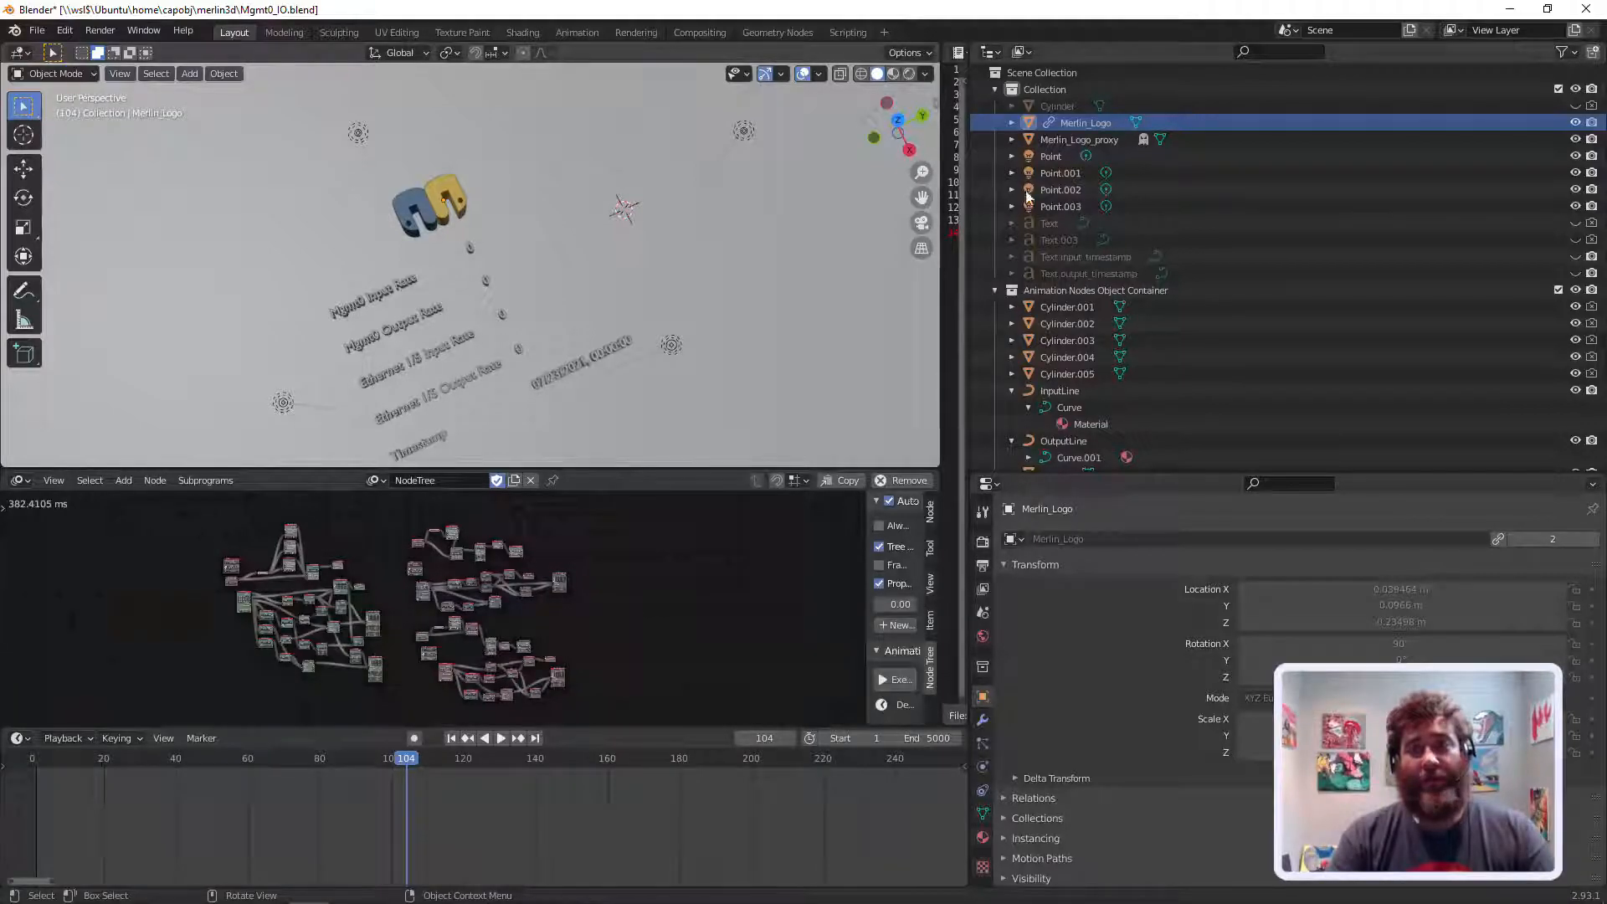
left_click(1575, 124)
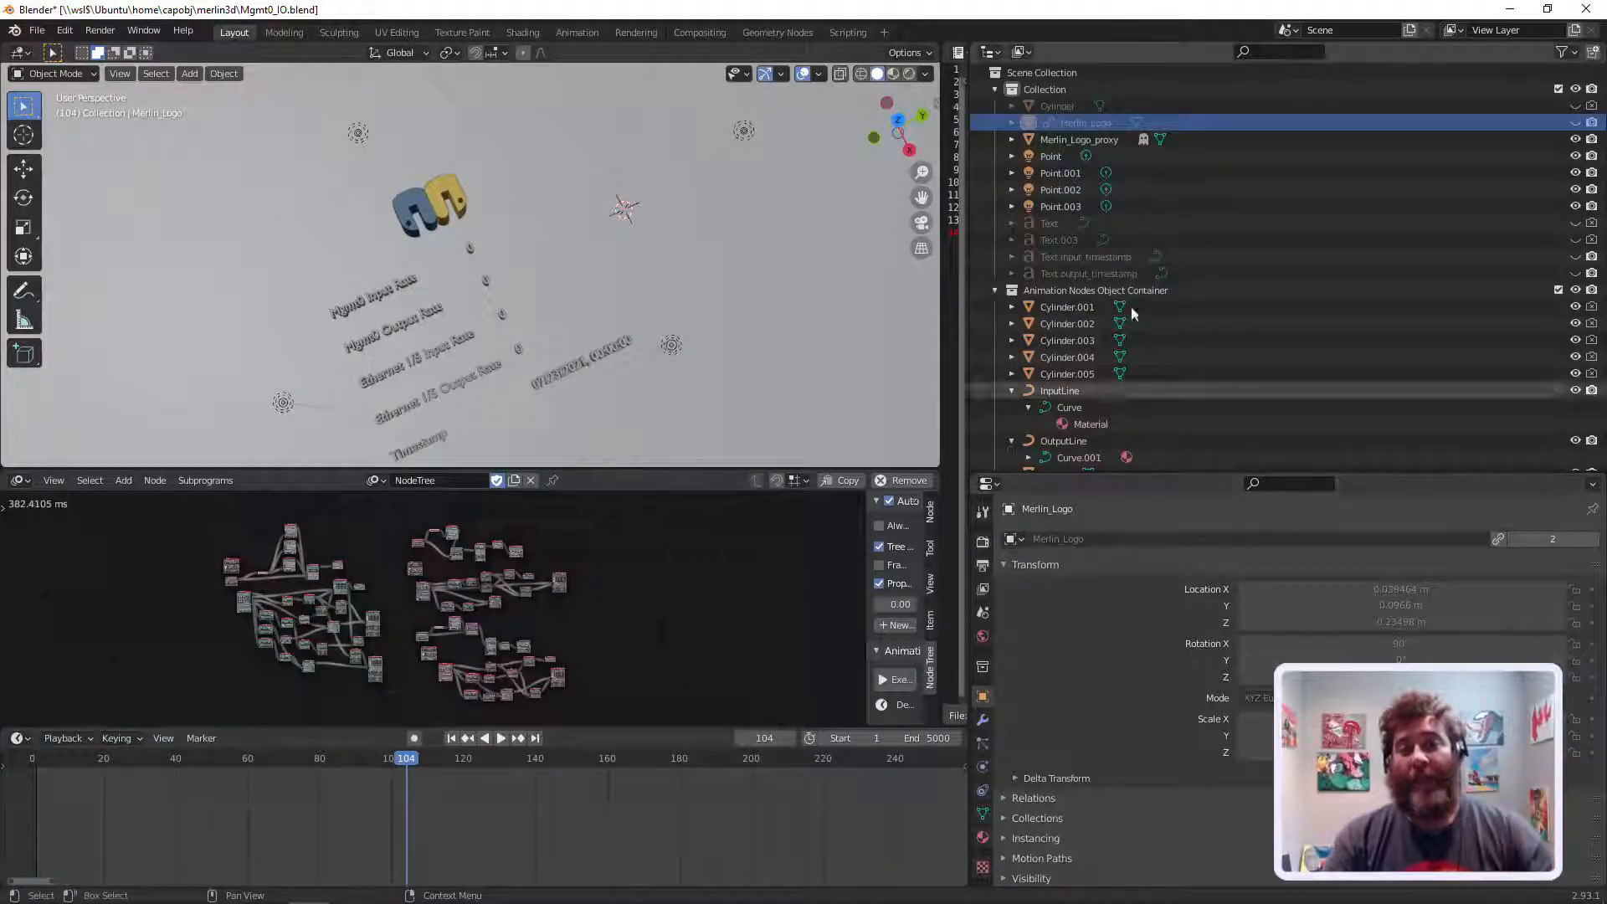
left_click(1076, 139)
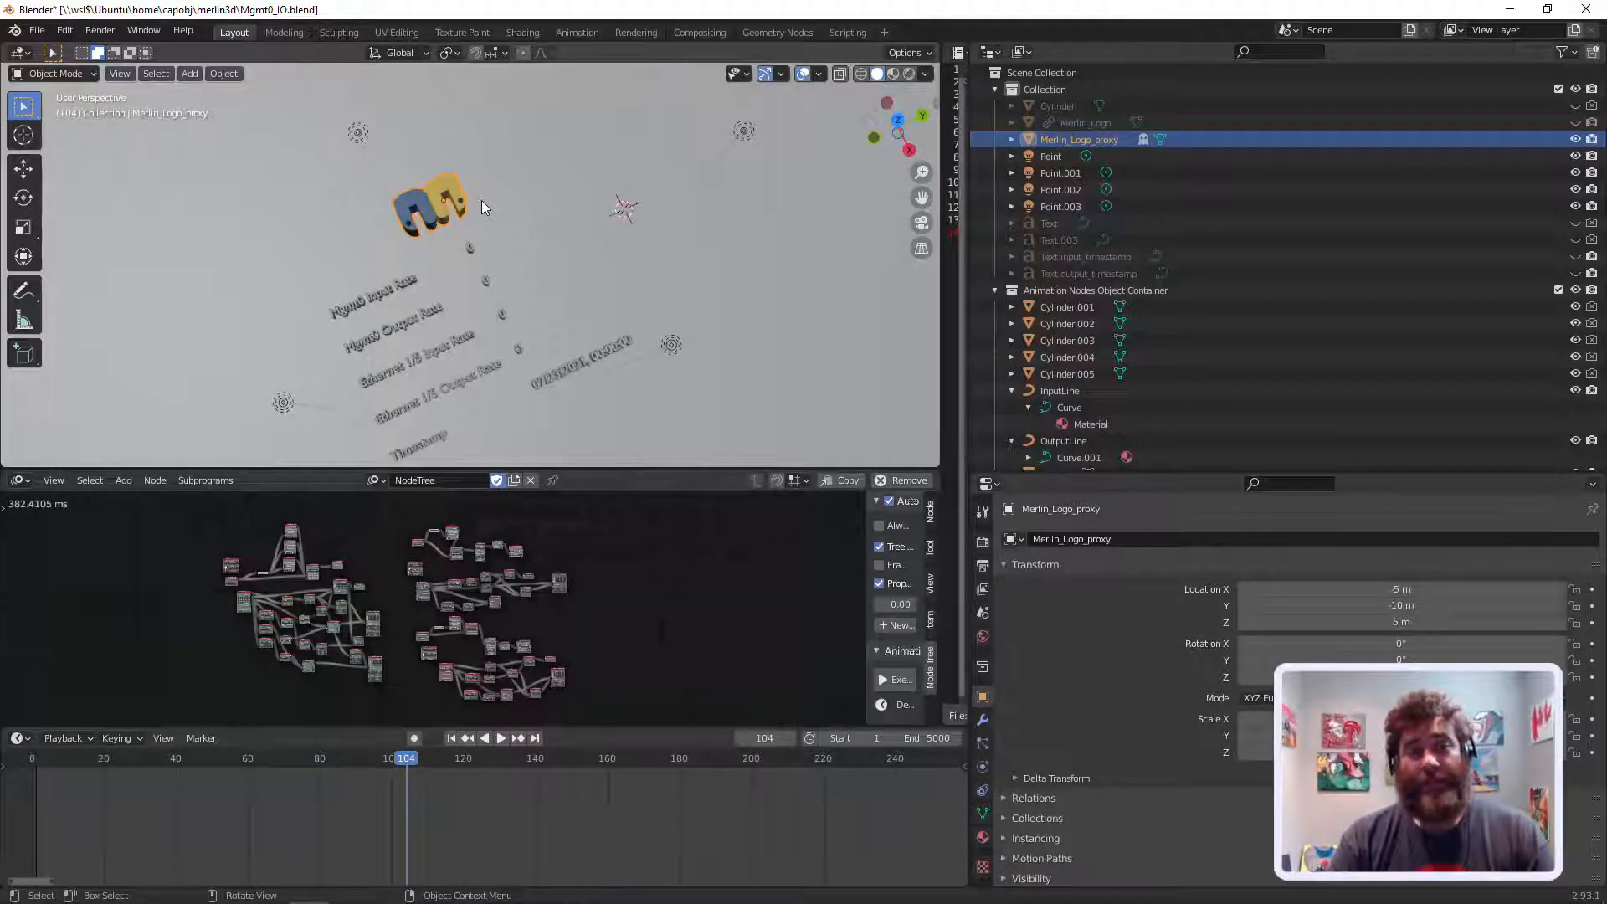
Step: Create a new General file and delete the default camera, cube and light
left_click(38, 31)
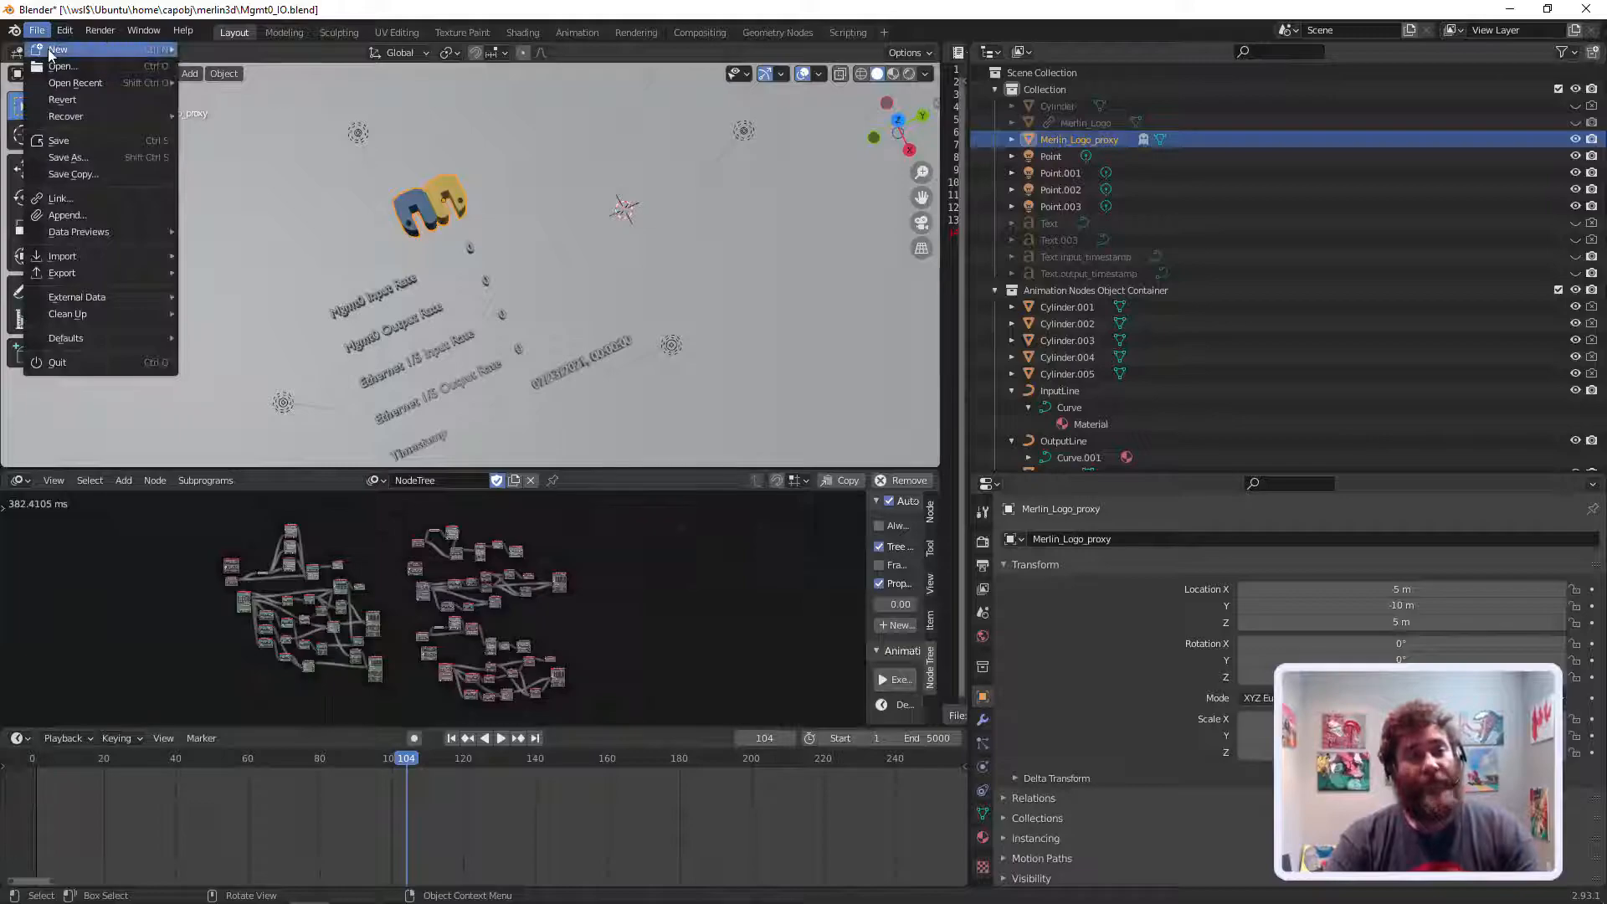
left_click(212, 49)
left_click(818, 492)
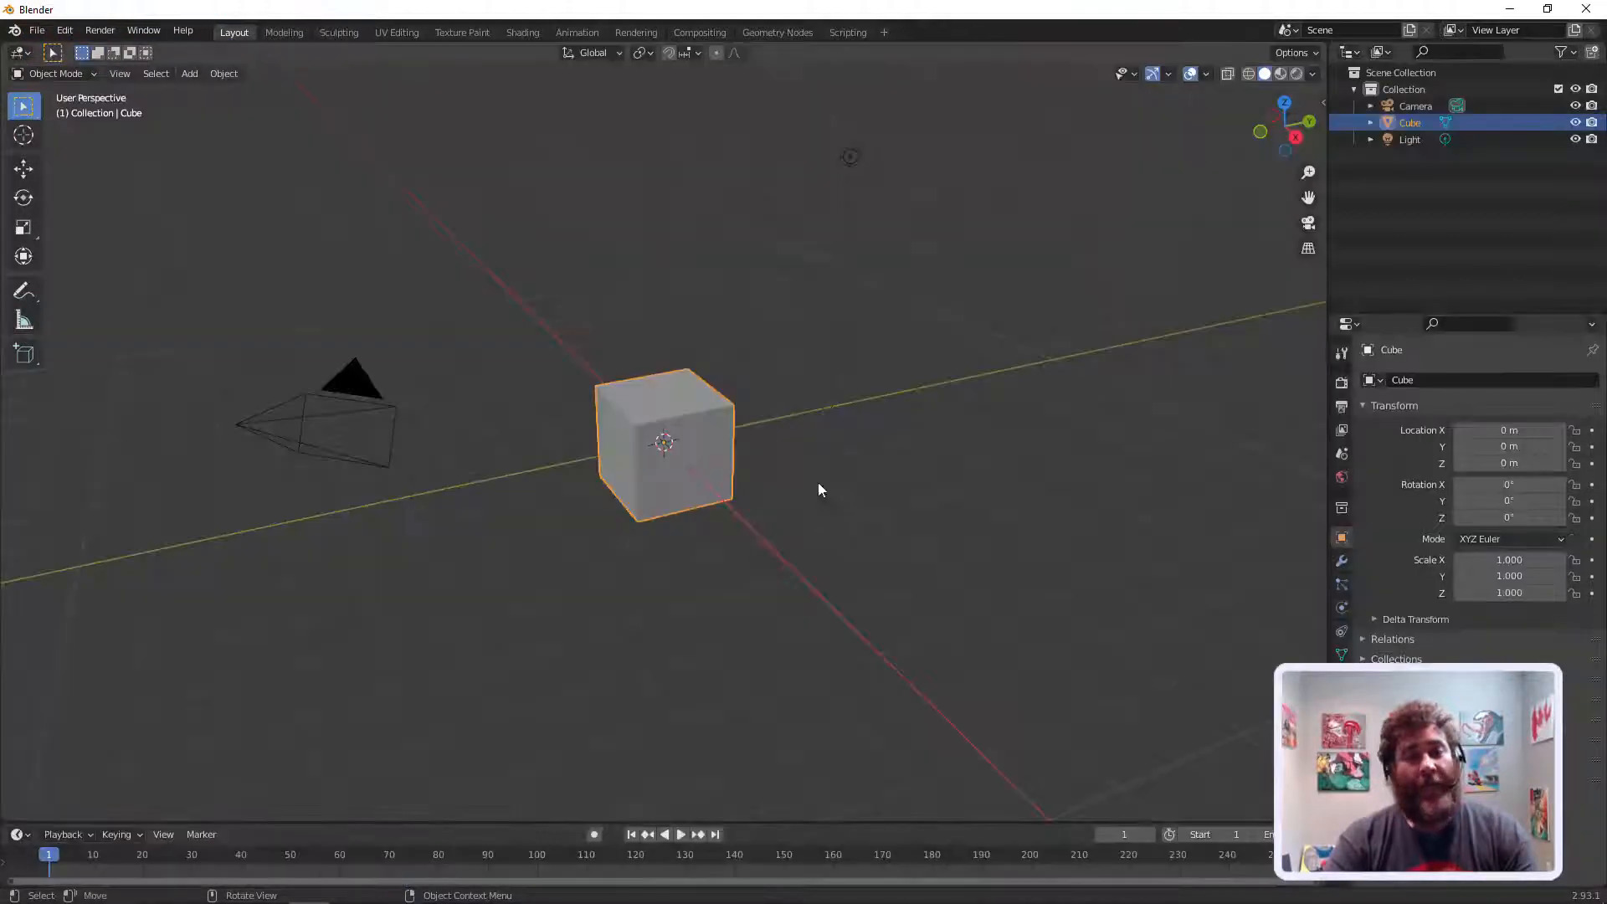
key("alt+a")
key("a")
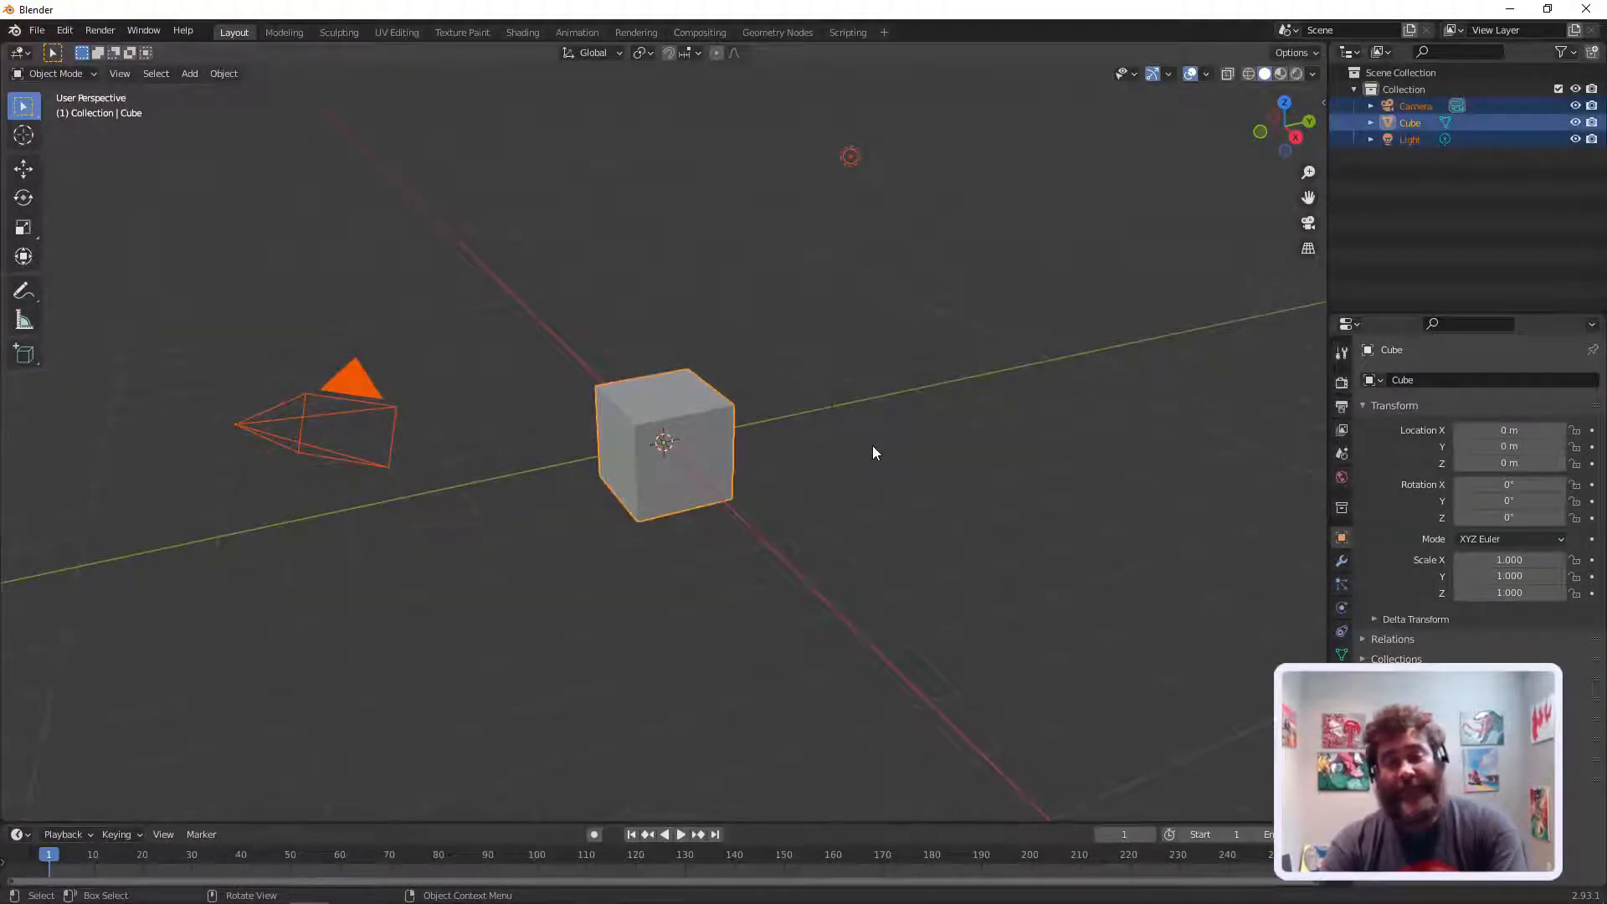
key("Delete")
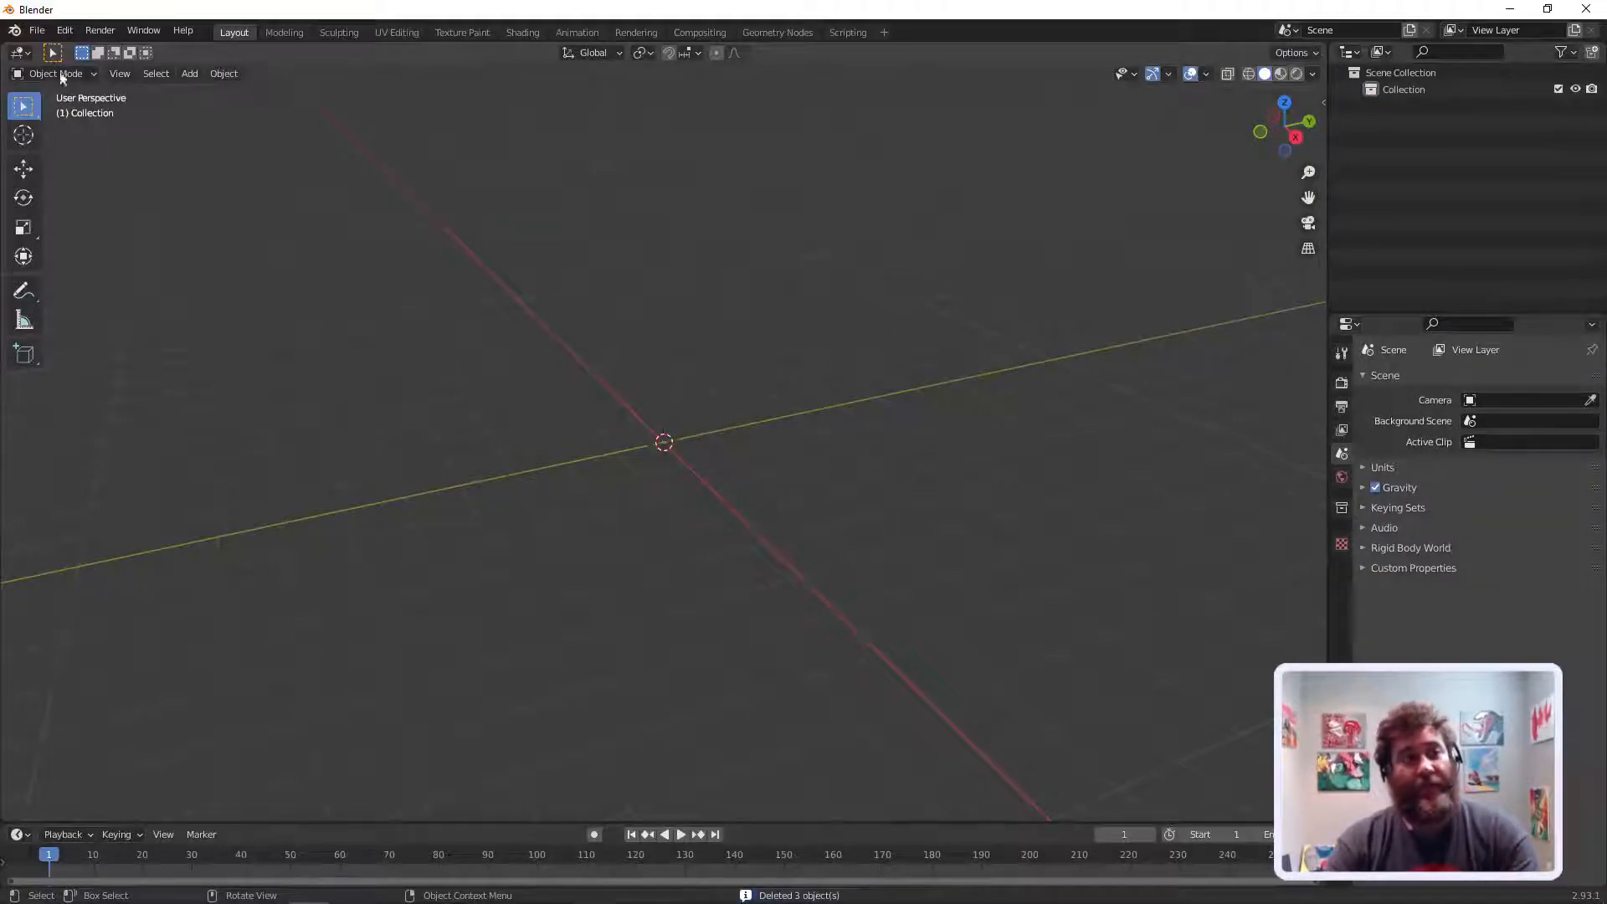
left_click(39, 31)
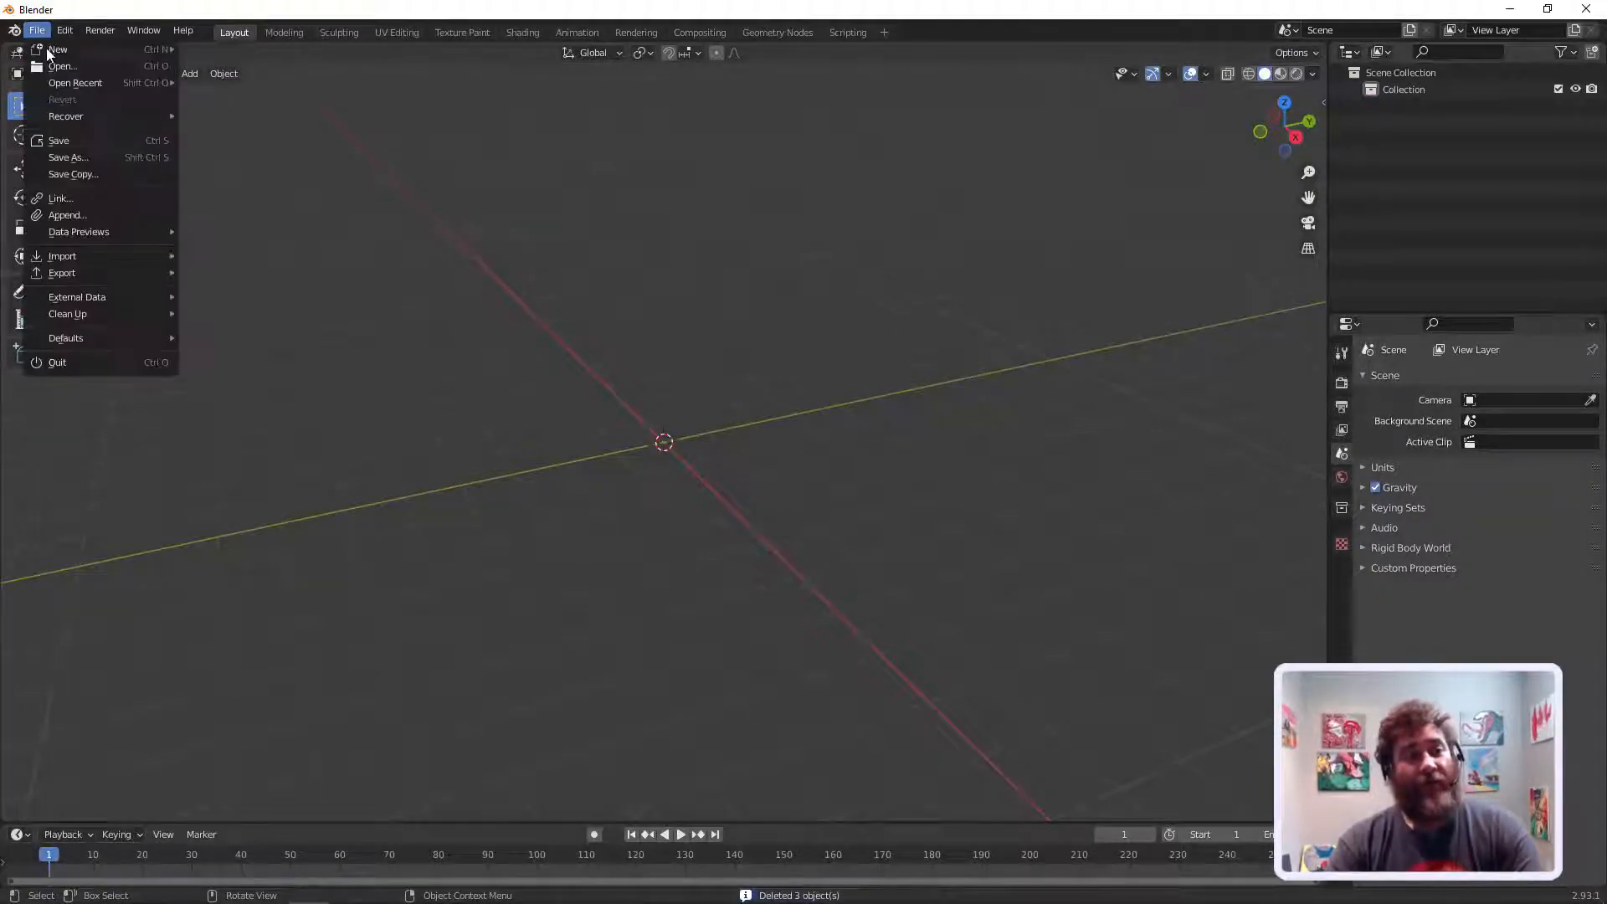
mouse_move(81, 250)
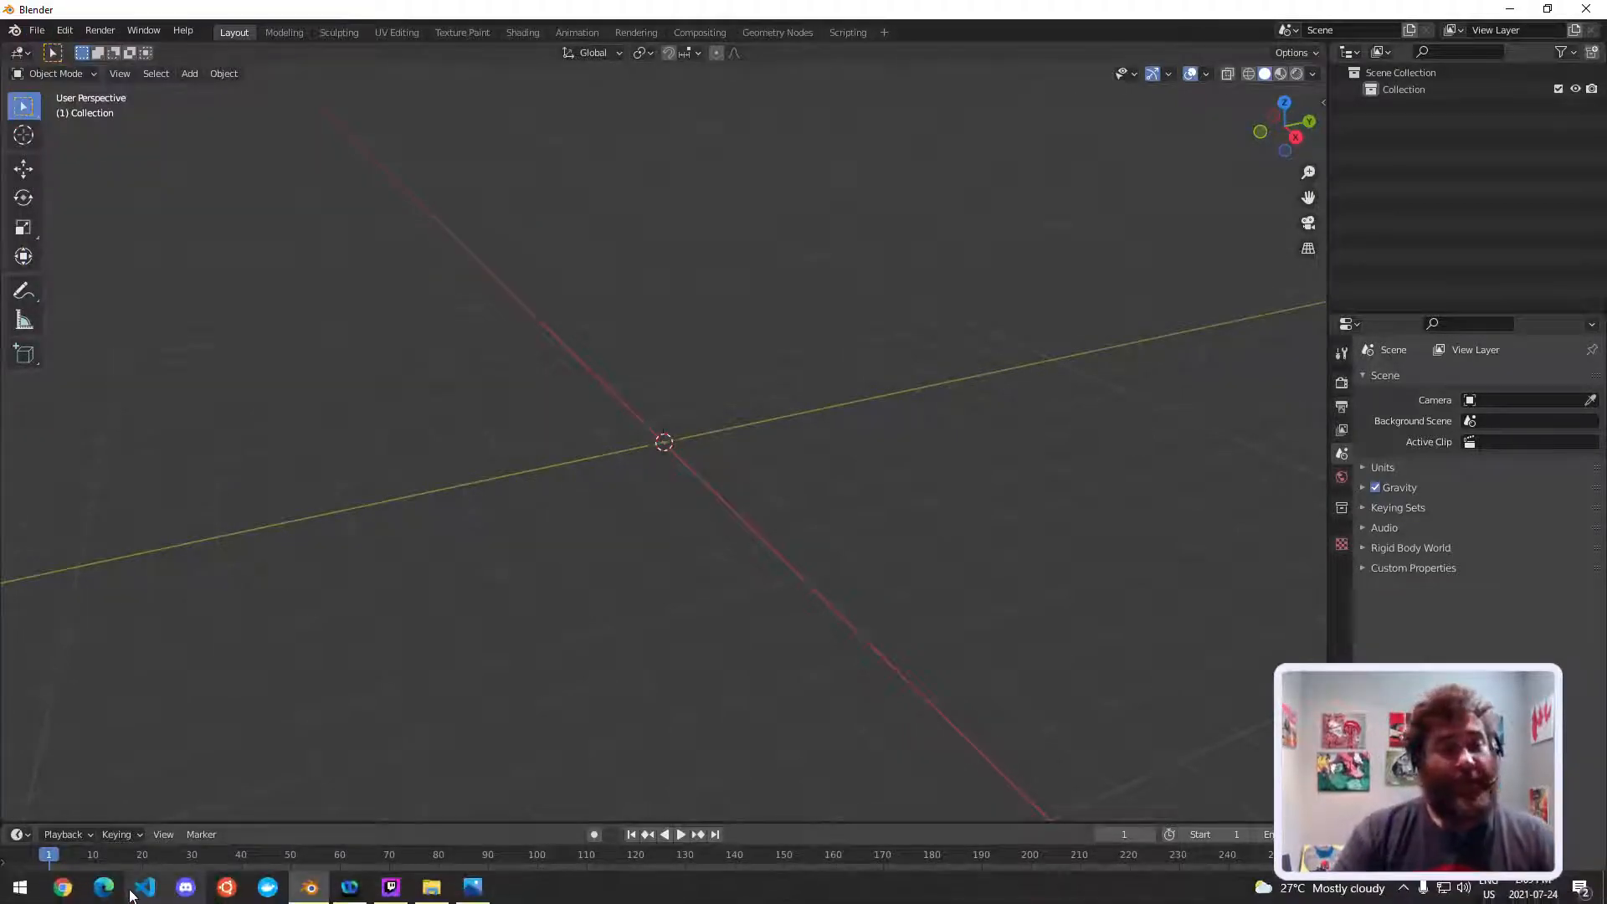
Step: Switch to Microsoft Edge and close every tab except the Google page
left_click(106, 892)
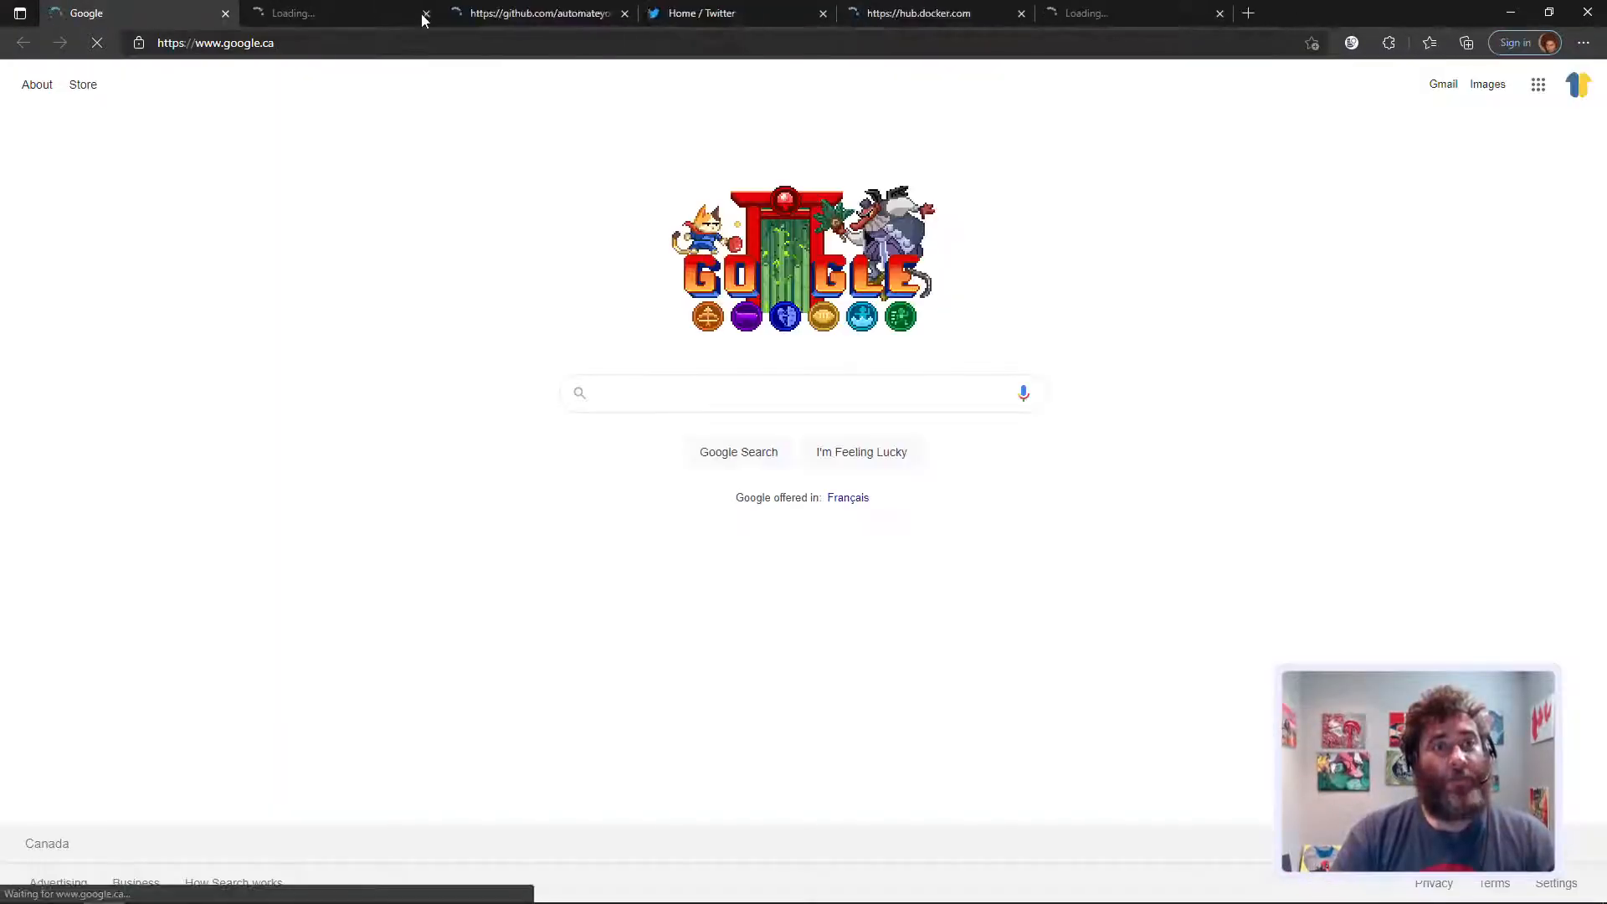
left_click(420, 13)
left_click(420, 14)
left_click(420, 14)
left_click(421, 13)
left_click(420, 14)
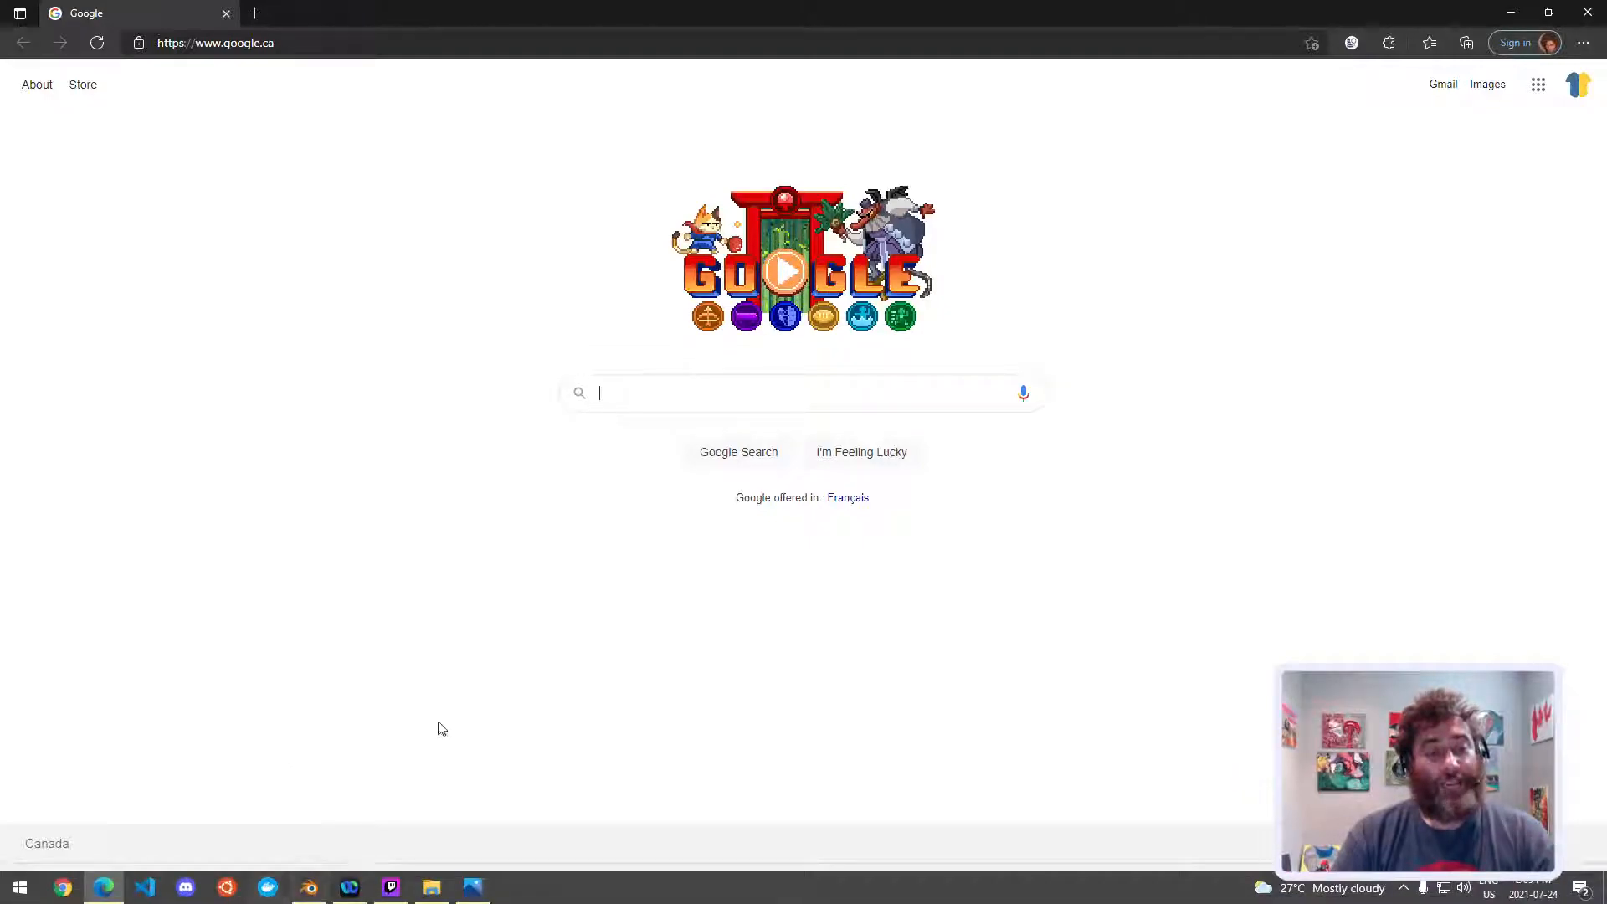
Step: View pyats_logo.png from File Explorer, close the image and minimize the Explorer window
left_click(431, 897)
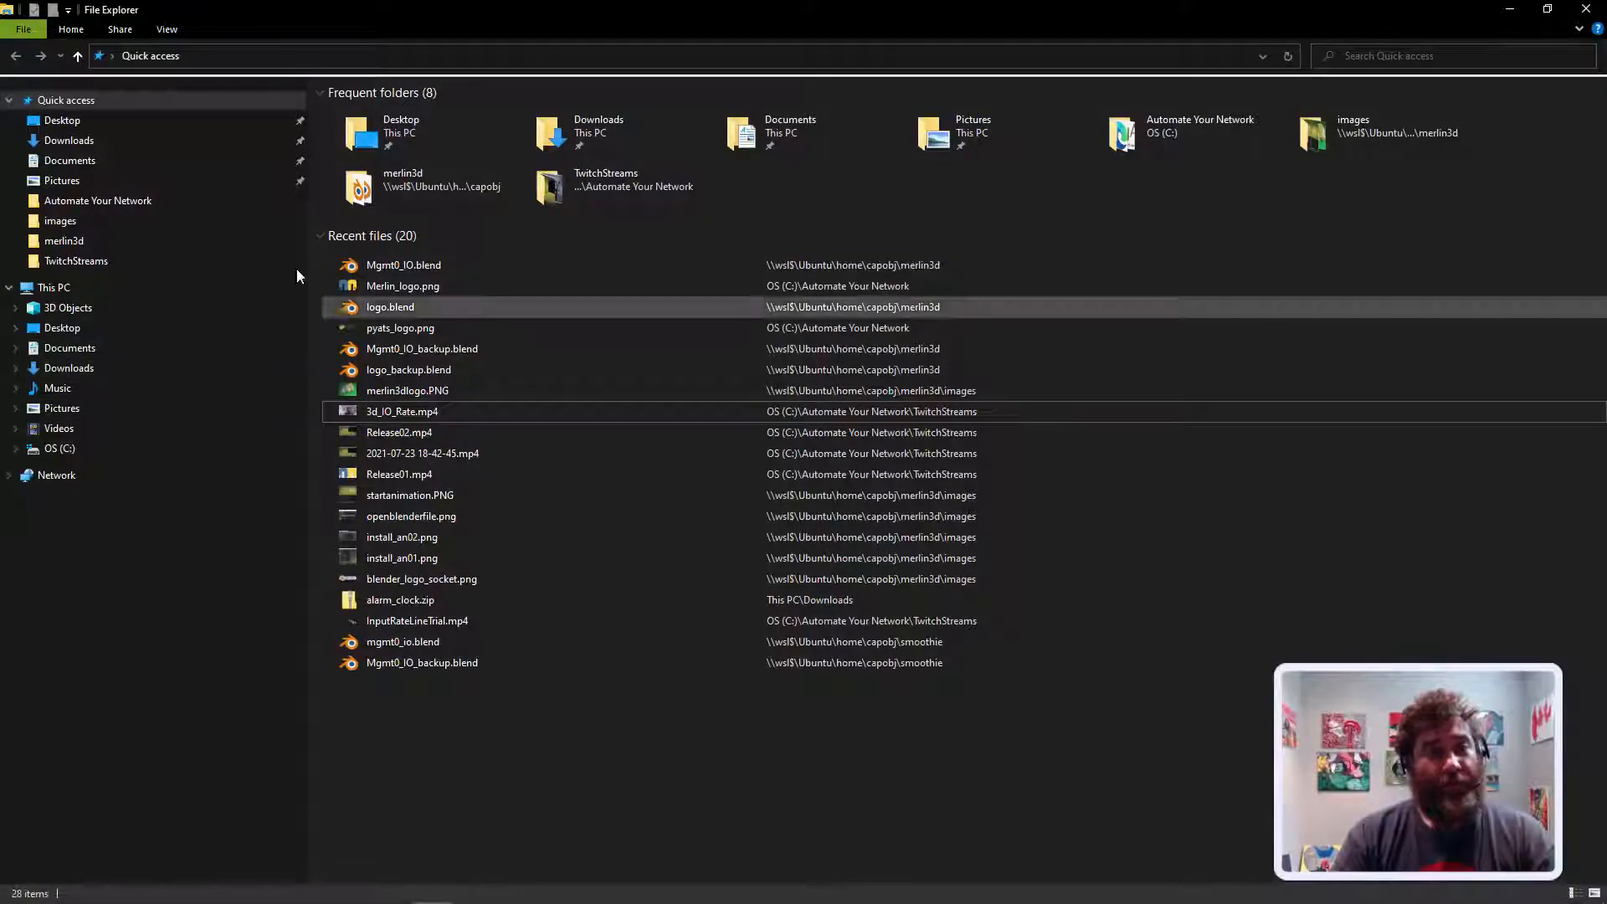
left_click(393, 330)
double_click(393, 330)
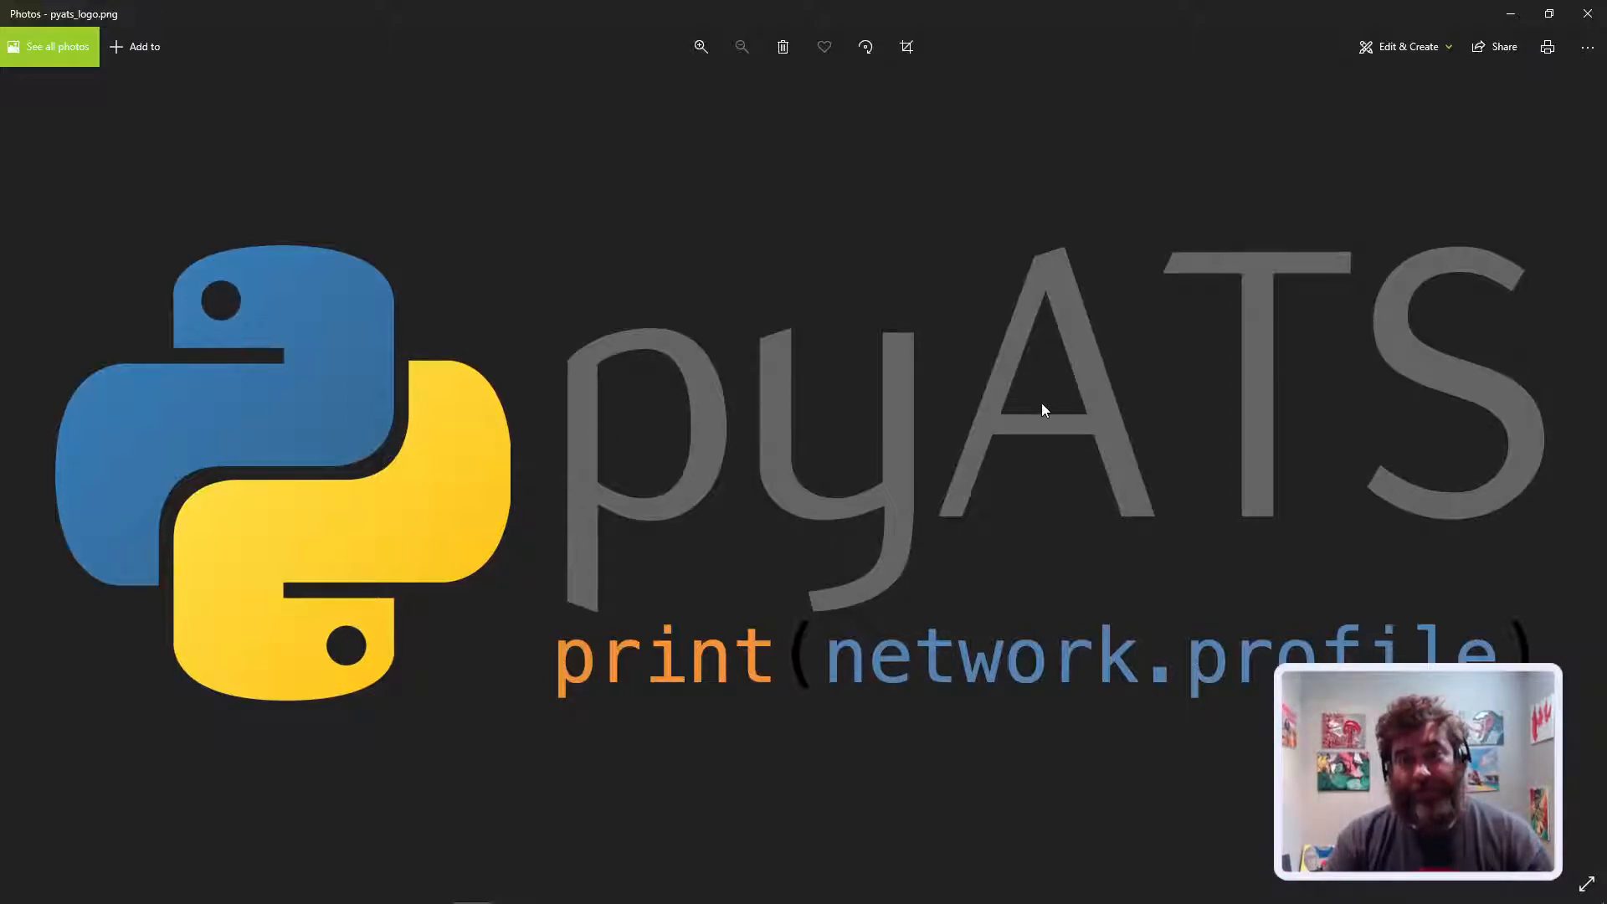
left_click(1588, 14)
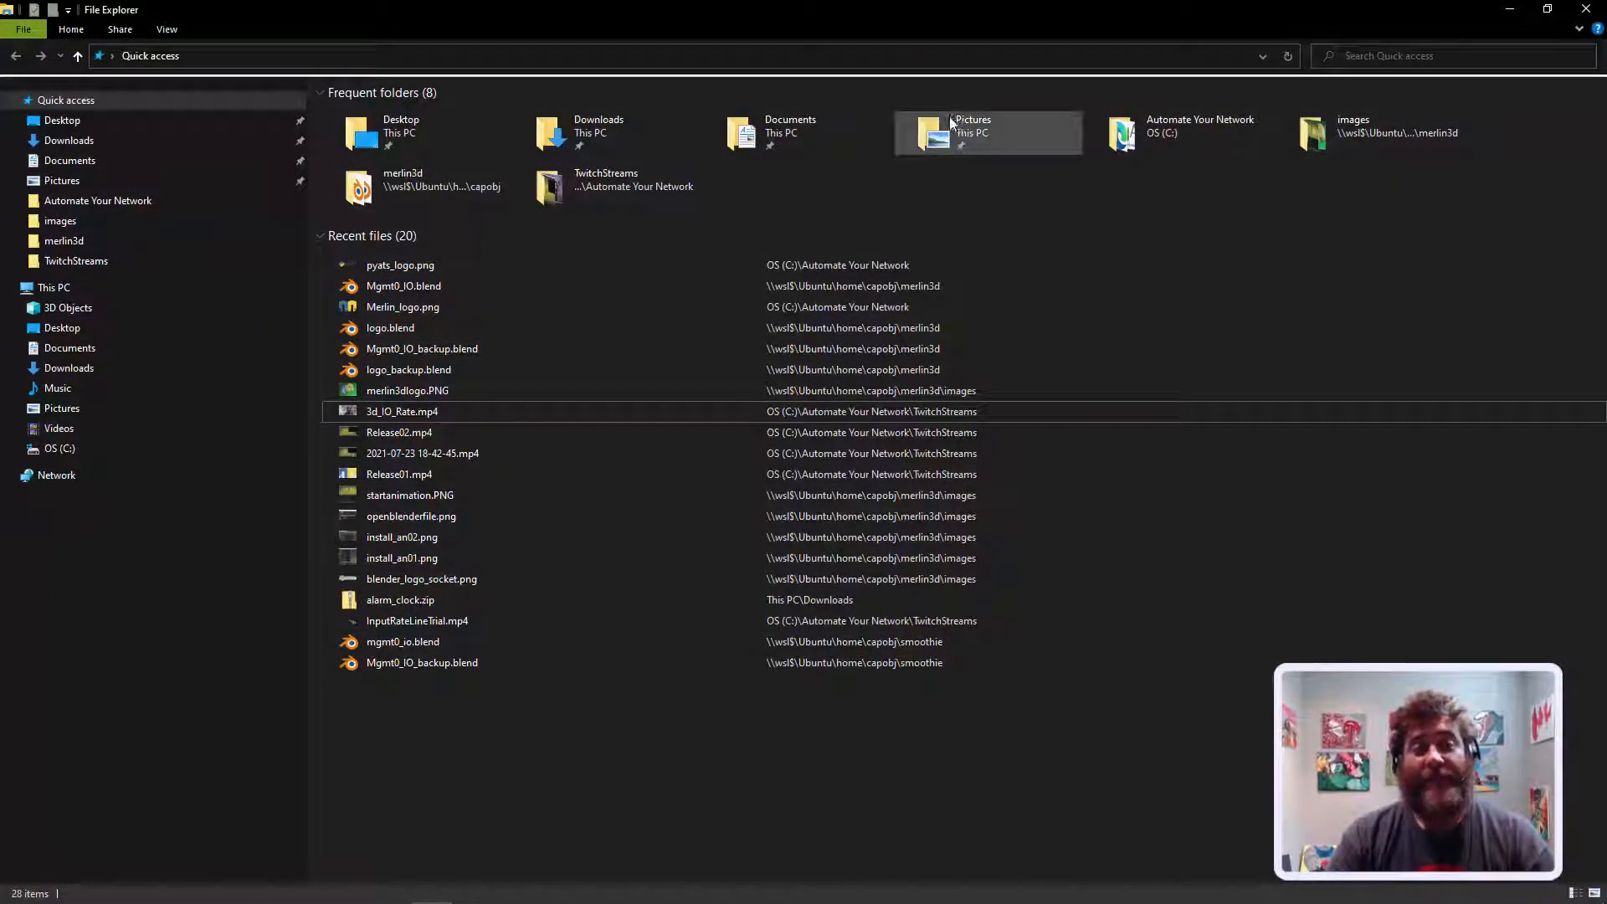
left_click(1509, 12)
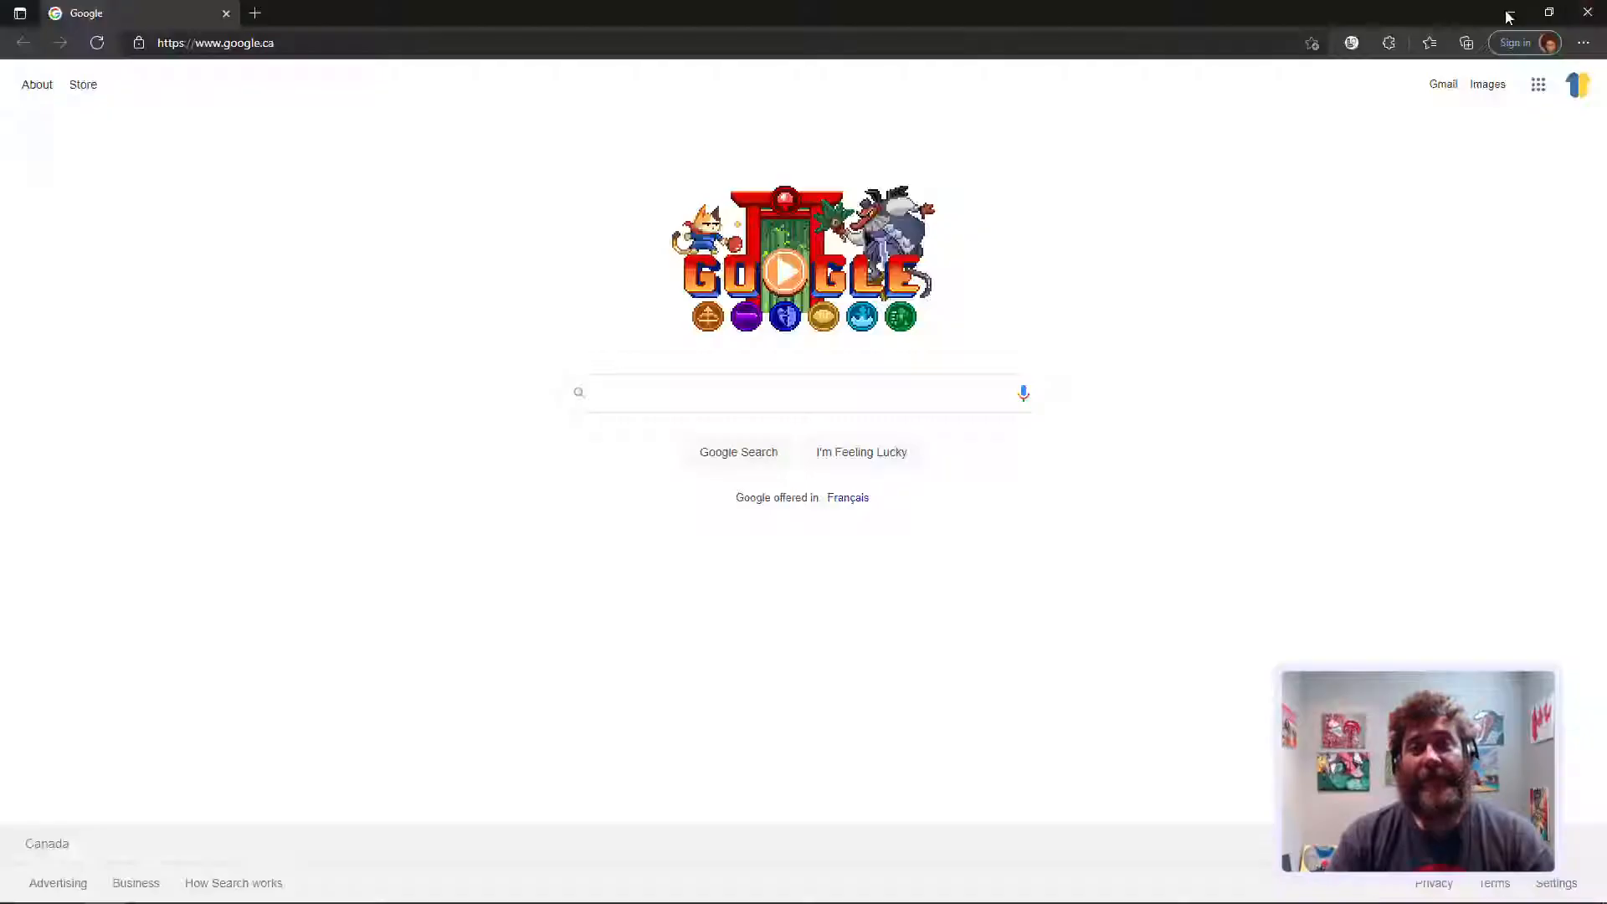
Step: Reopen the PNG to SVG online image vectorizer page from the browsing history
left_click(1583, 43)
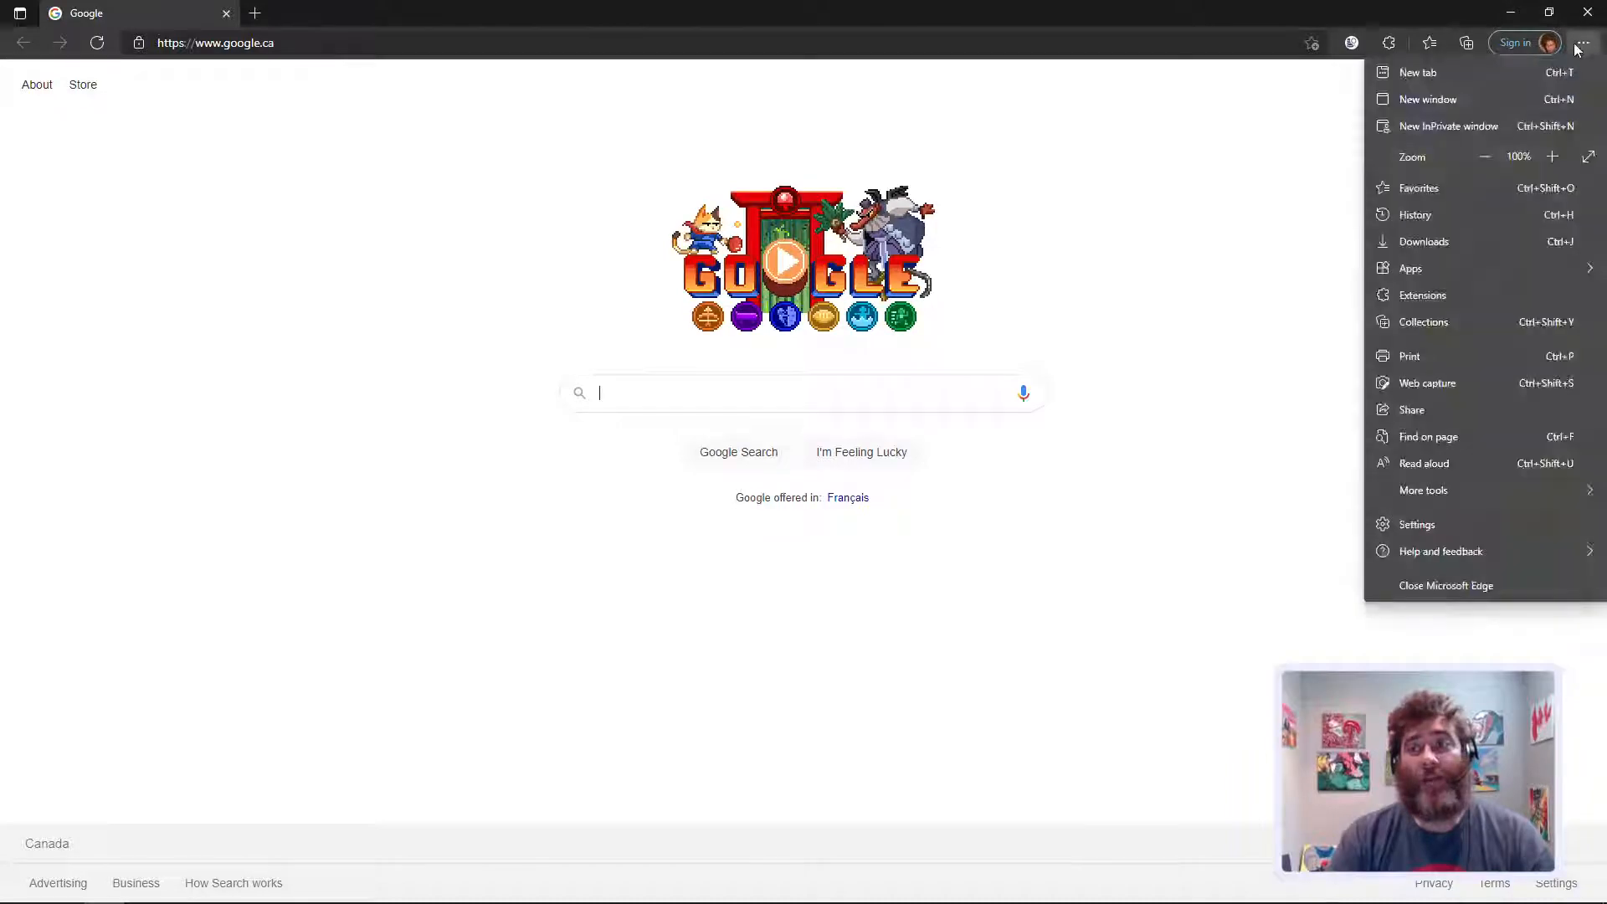
left_click(1420, 214)
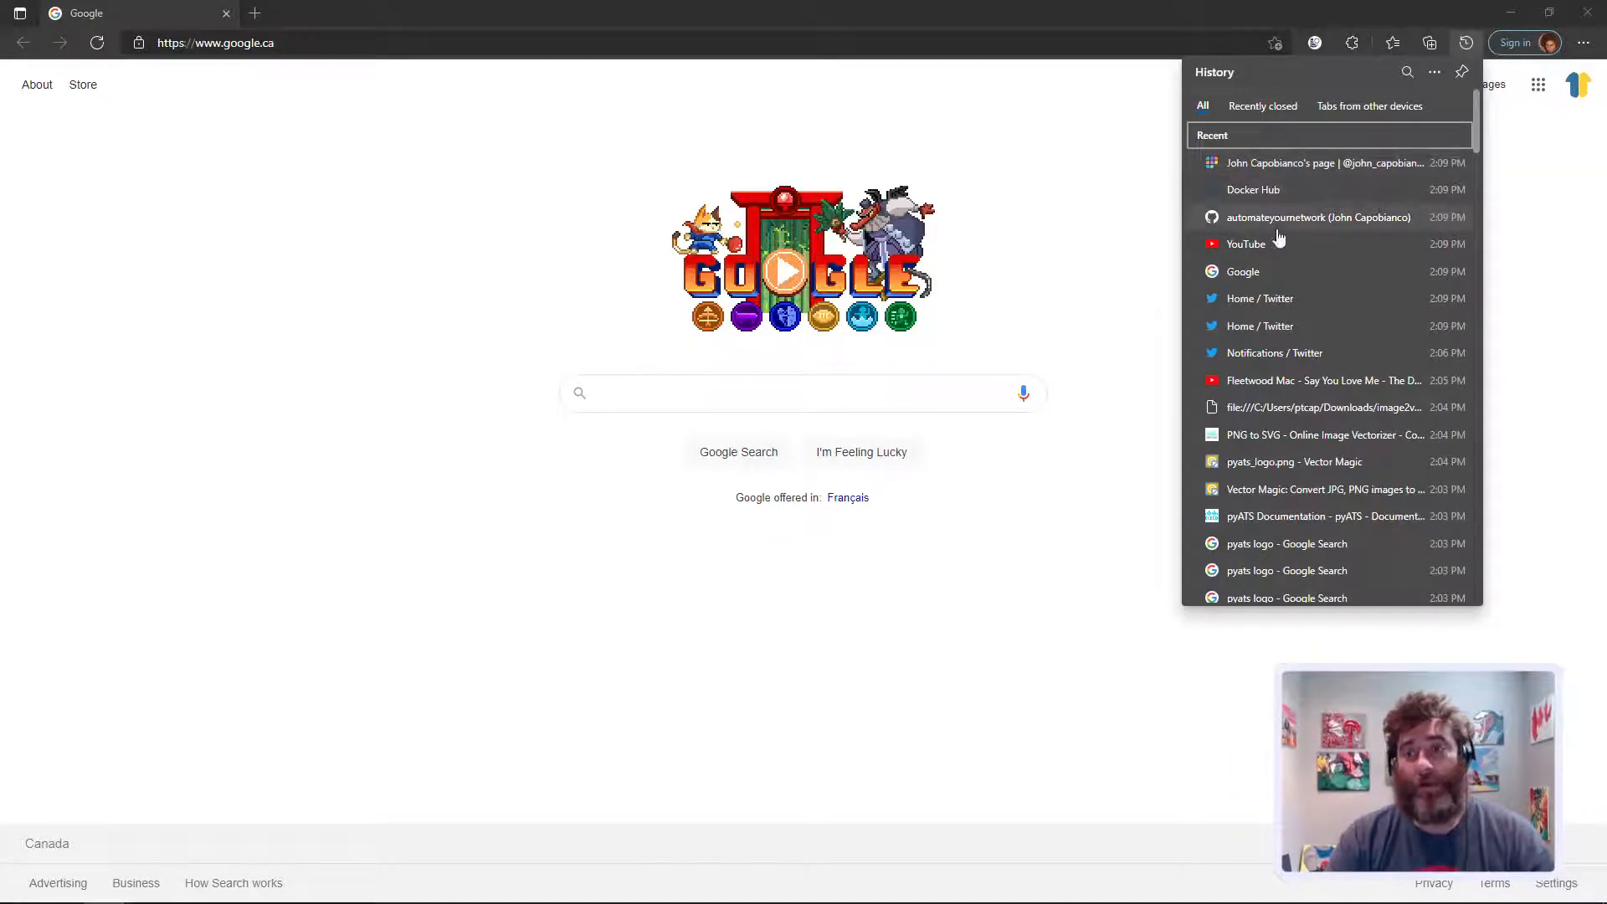
left_click(1254, 437)
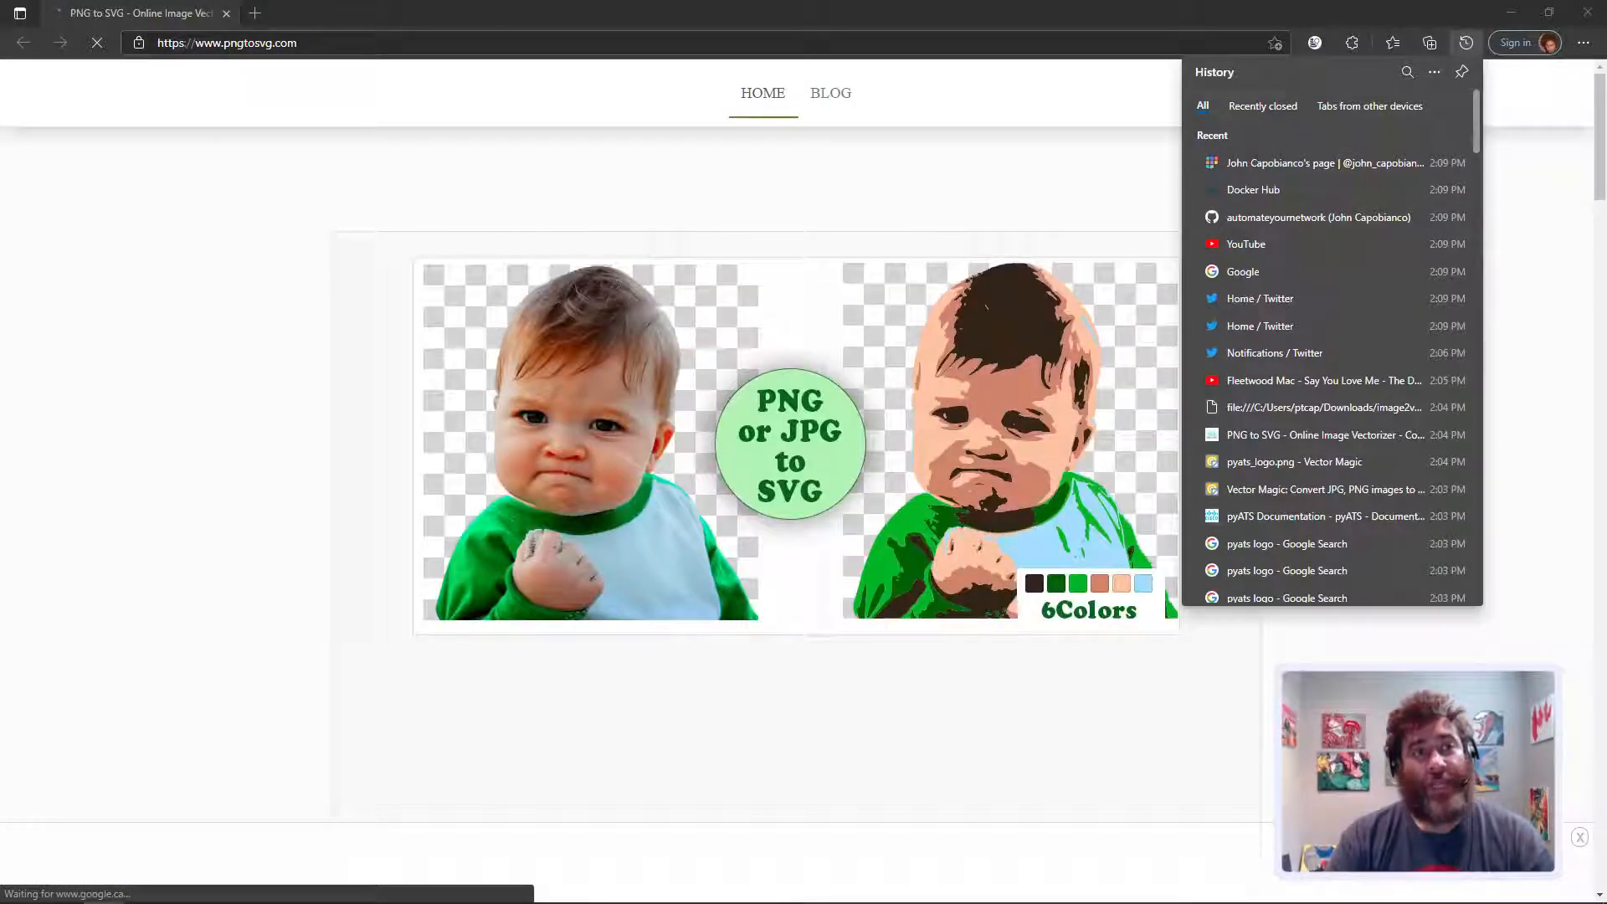
Step: Examine the conversion instructions, the file upload area and the Colors and Simplify options on the vectorizer page
left_click(416, 43)
scroll(705, 259, "down", 10)
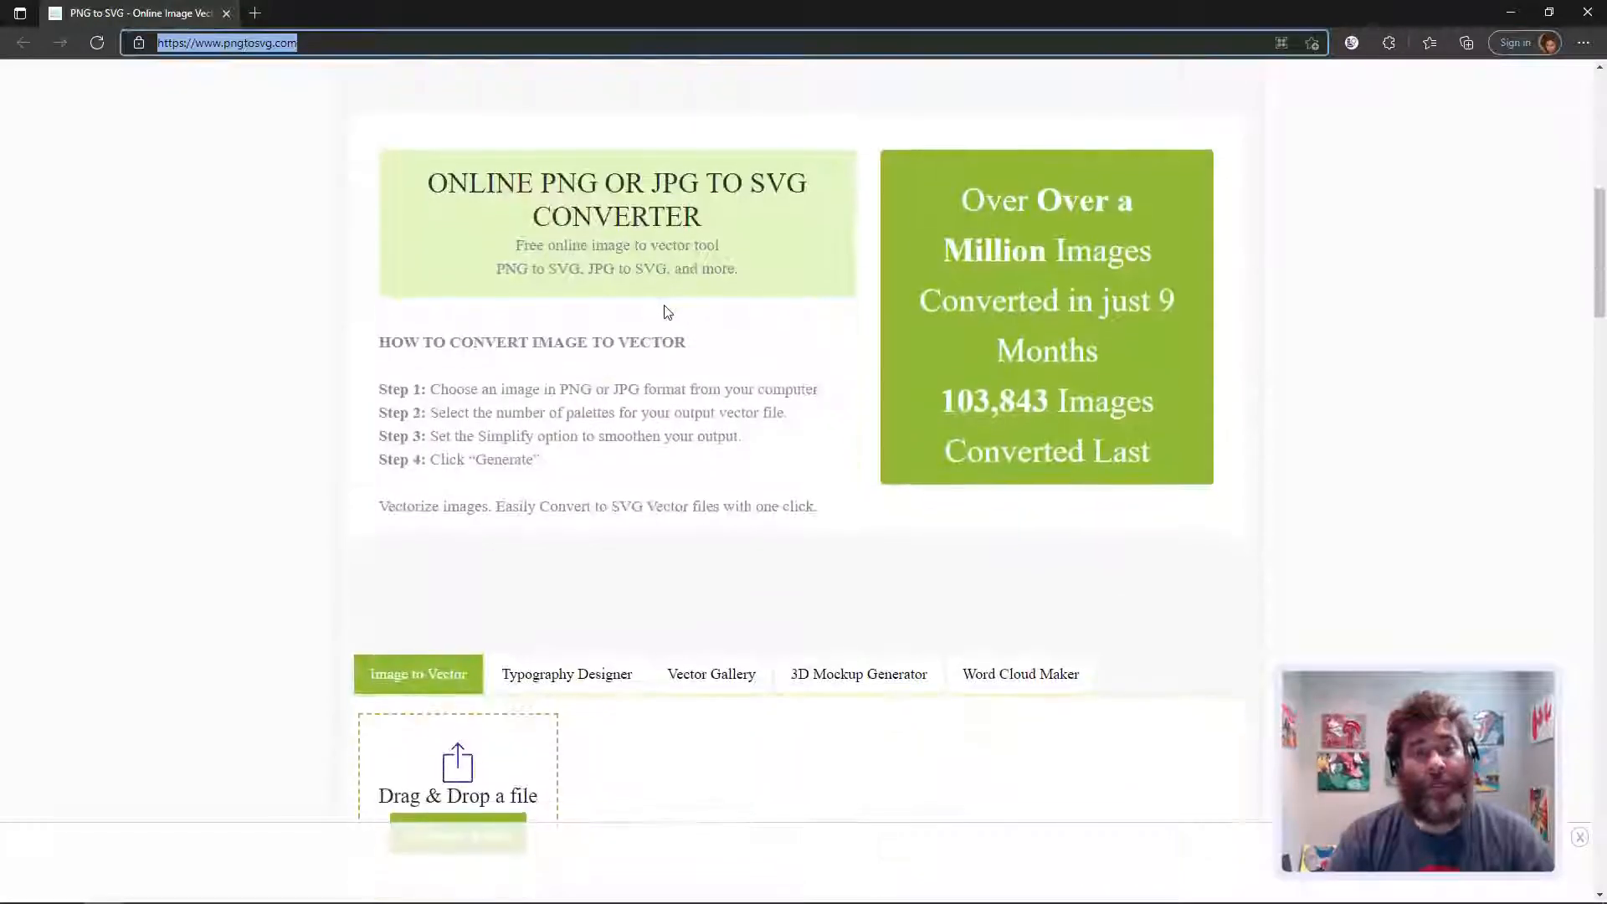
scroll(626, 429, "down", 3)
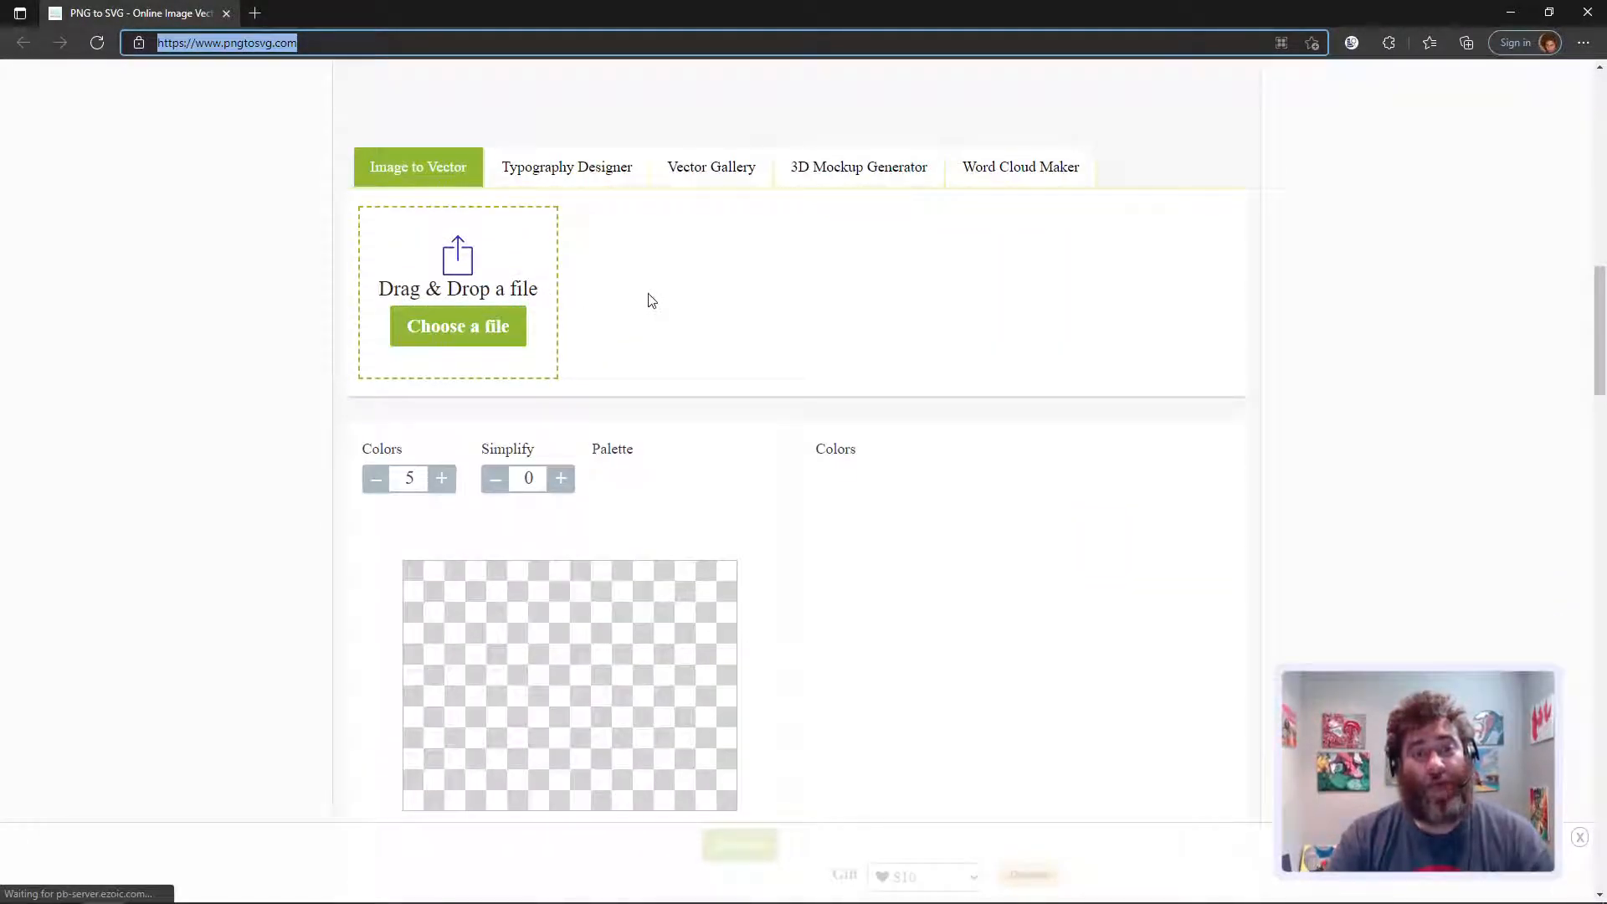
scroll(652, 305, "down", 2)
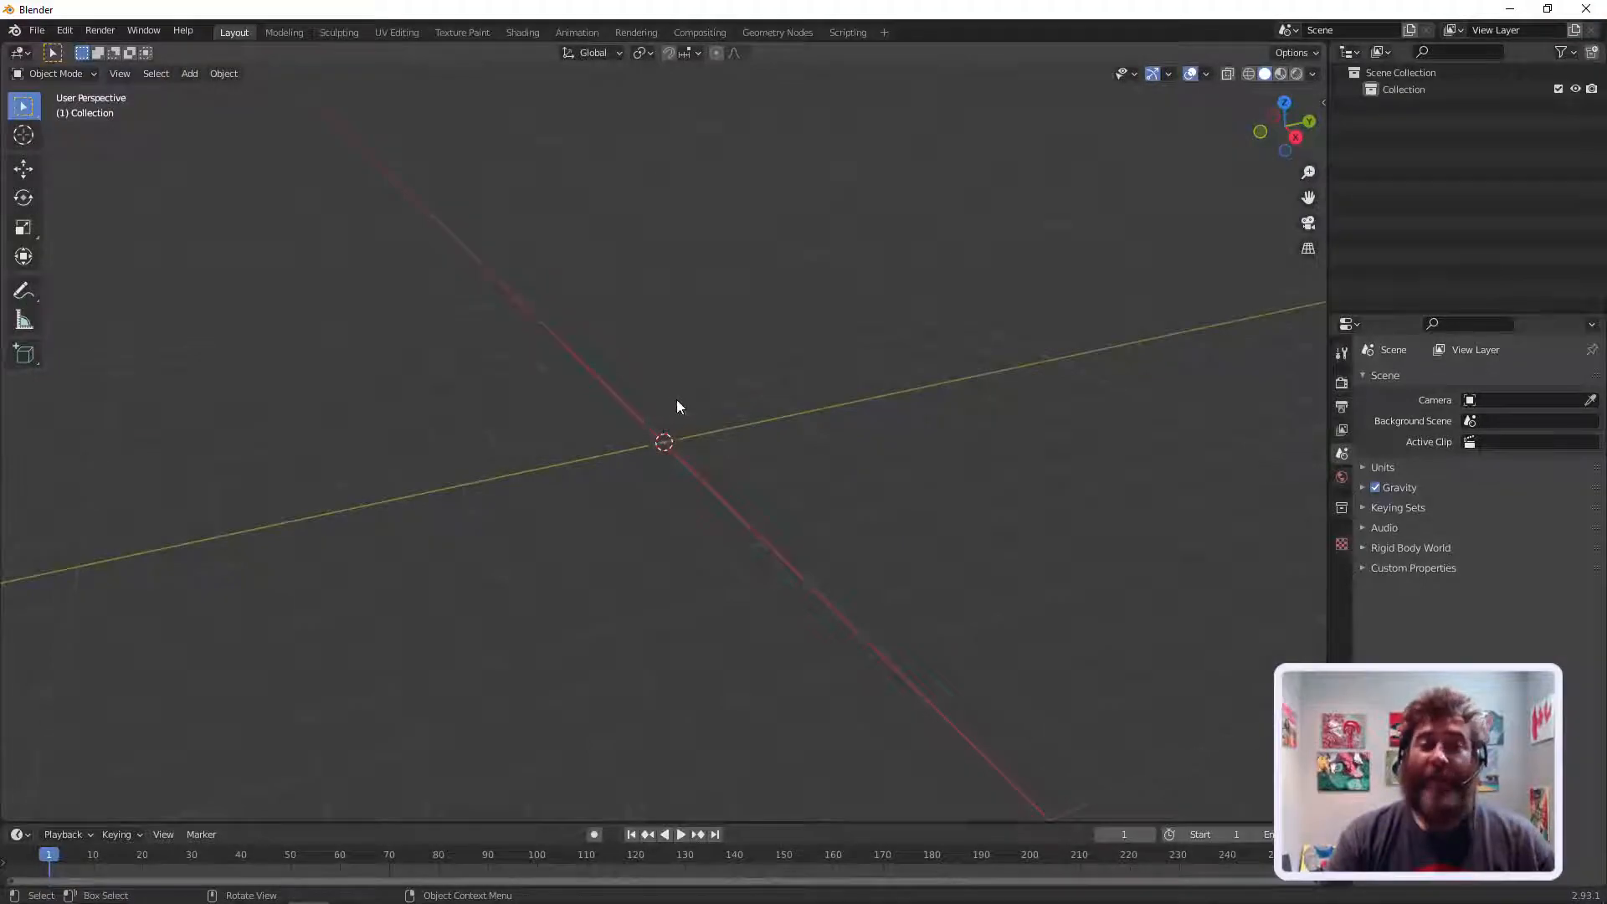
Step: Switch to File Explorer, view image2vector (1).svg from the Downloads folder, and close both the image and File Explorer
middle_click_drag(677, 406, 760, 426)
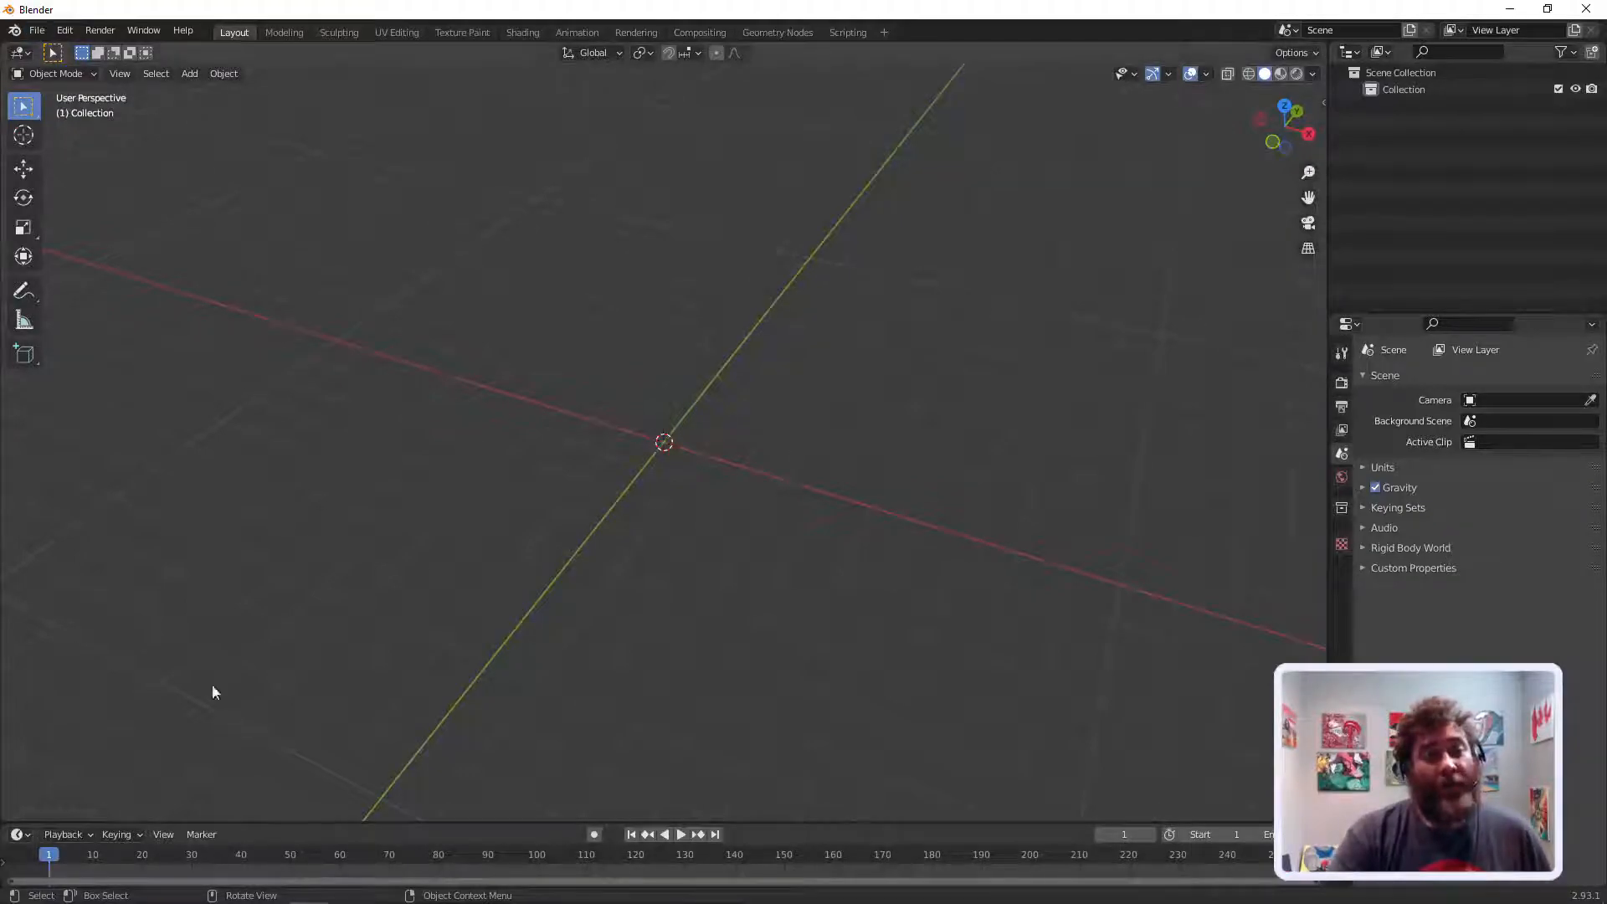
mouse_move(265, 895)
mouse_move(362, 895)
key("super+e")
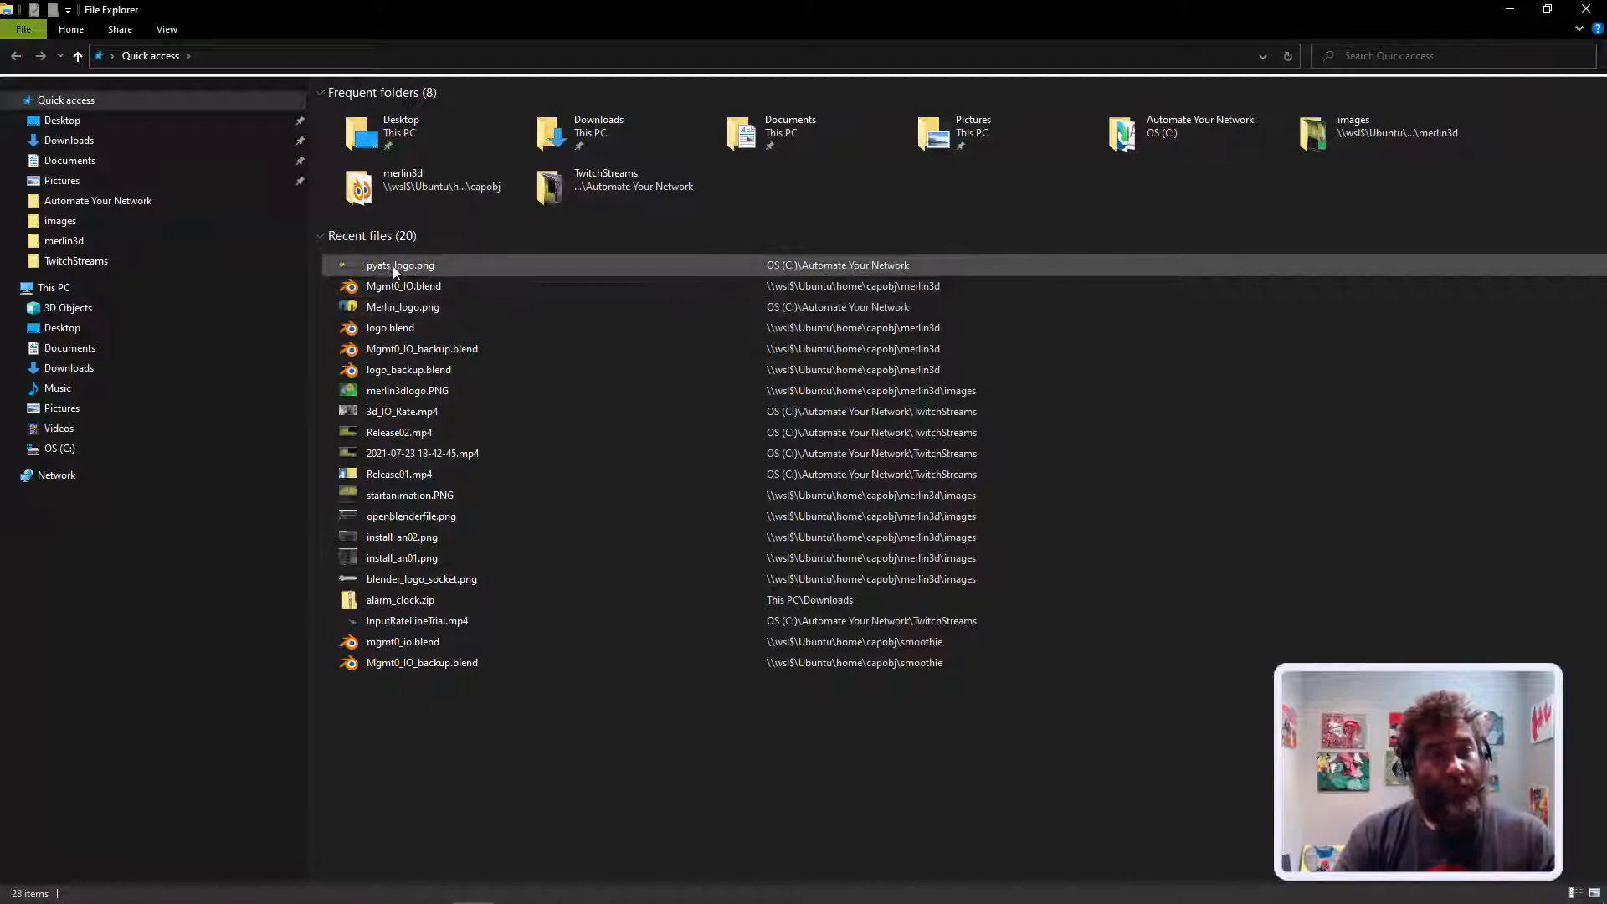
left_click(128, 202)
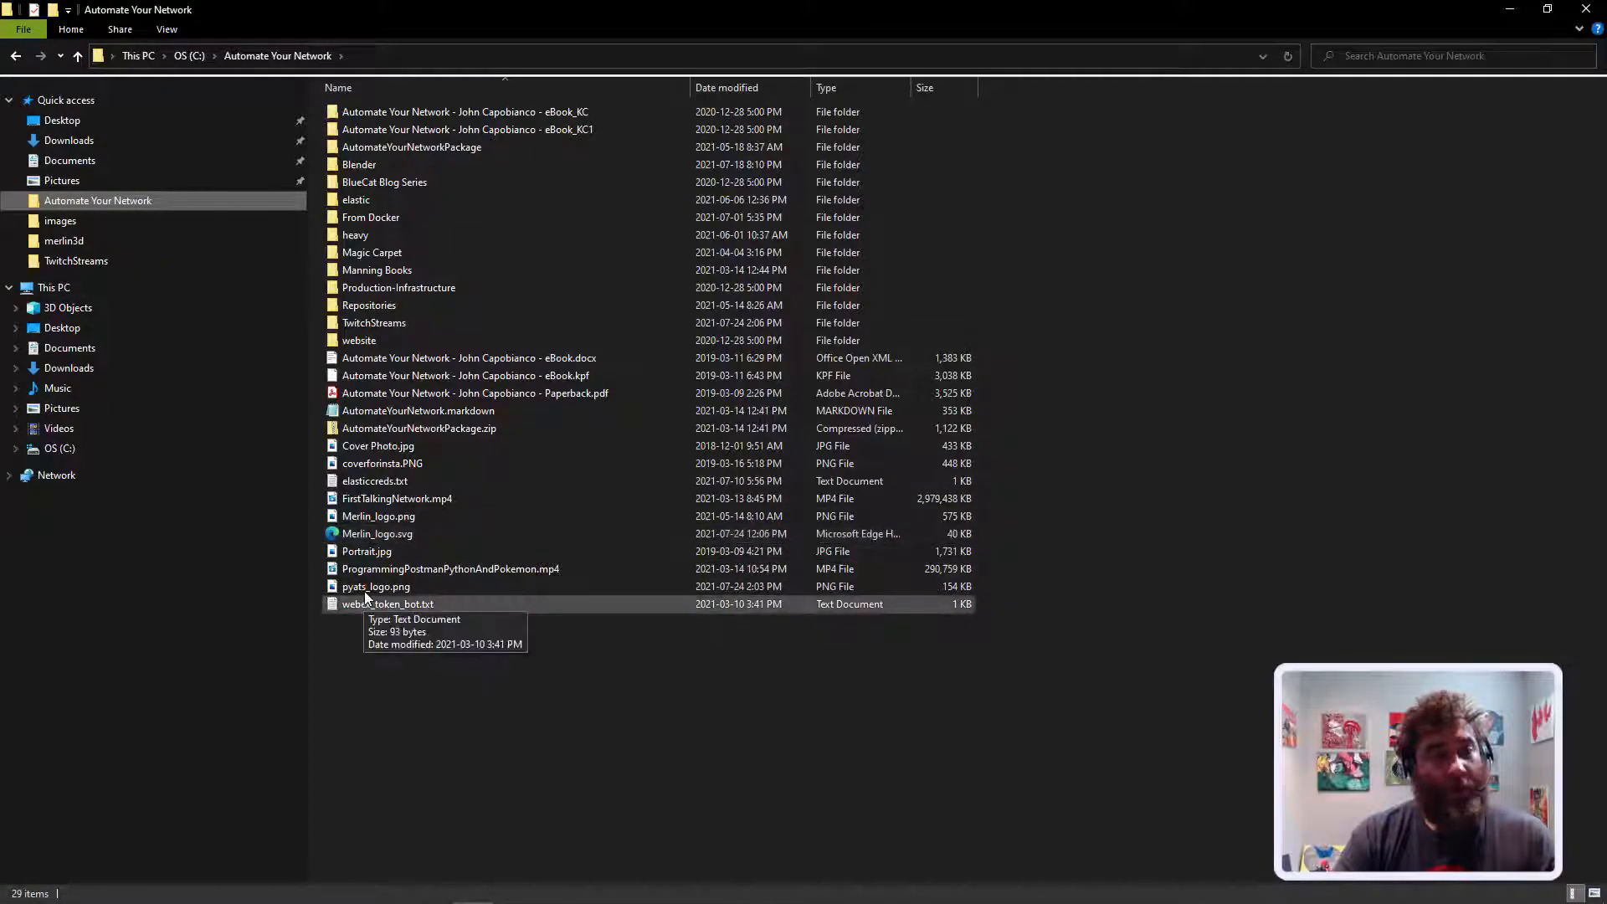
left_click(67, 140)
double_click(375, 112)
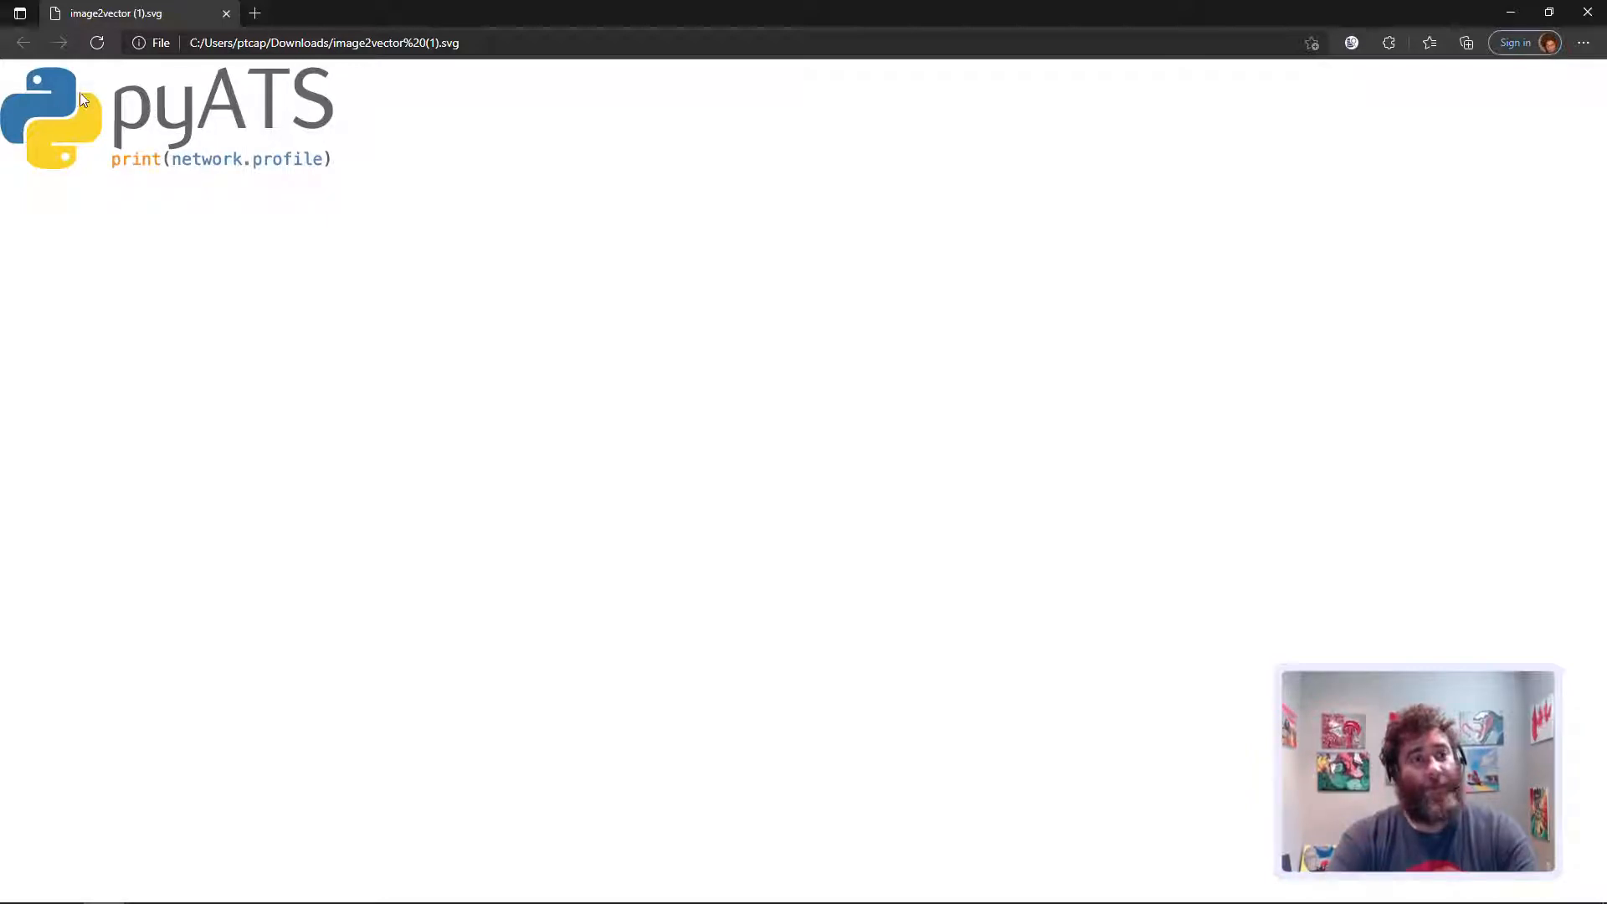
left_click(1597, 10)
left_click(1591, 10)
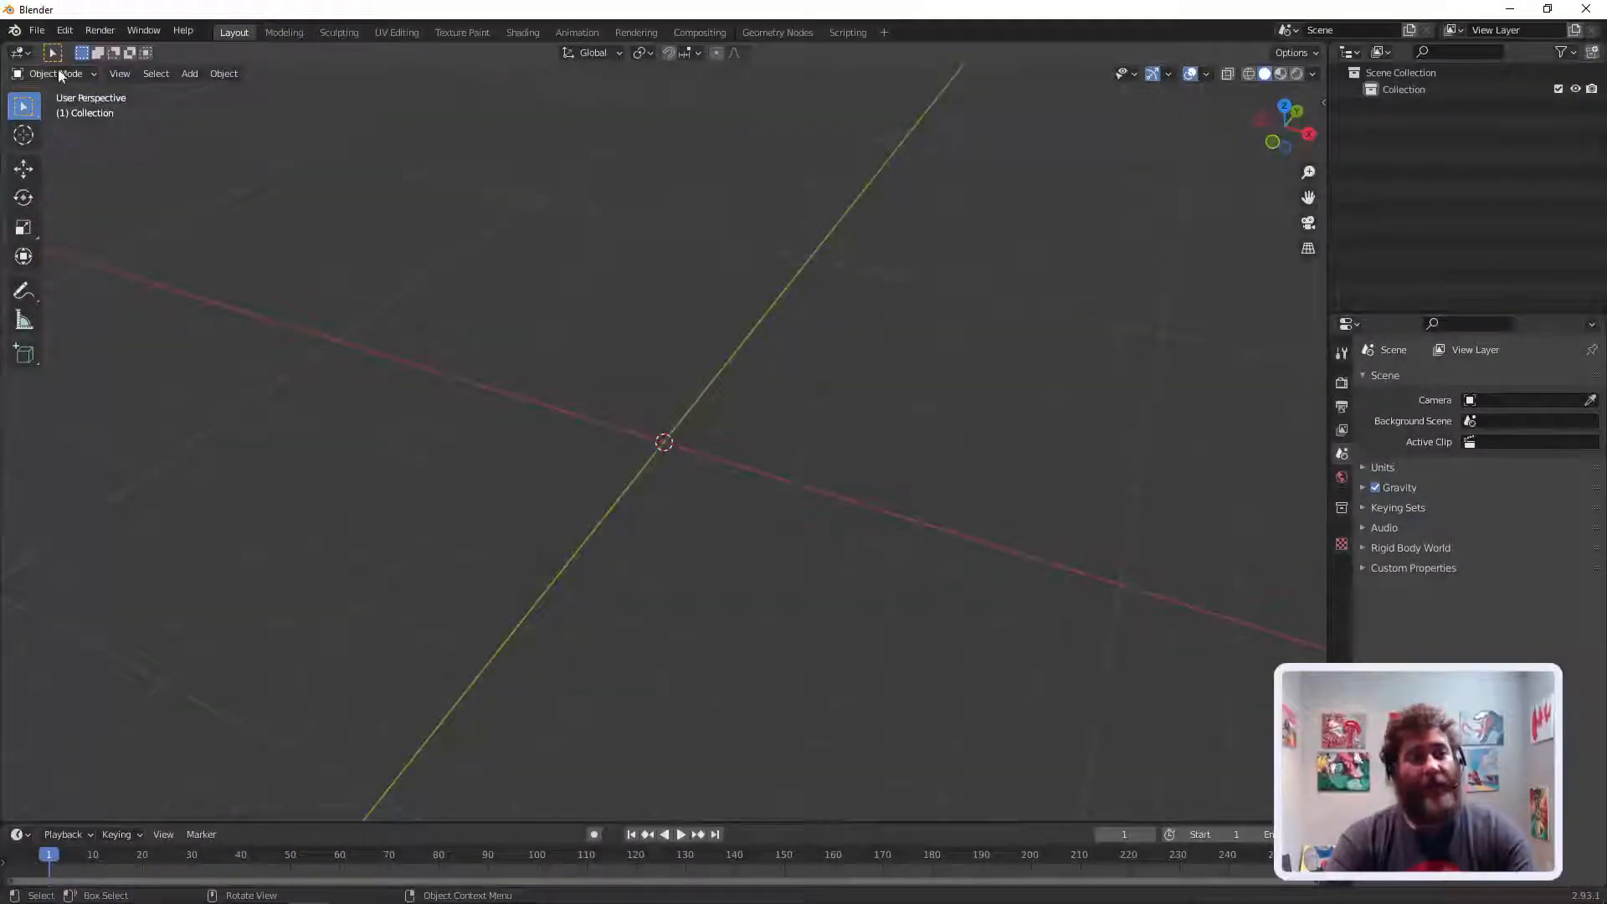
Step: Import image2vector (1).svg from the Downloads folder as Scalable Vector Graphics
left_click(36, 30)
mouse_move(54, 256)
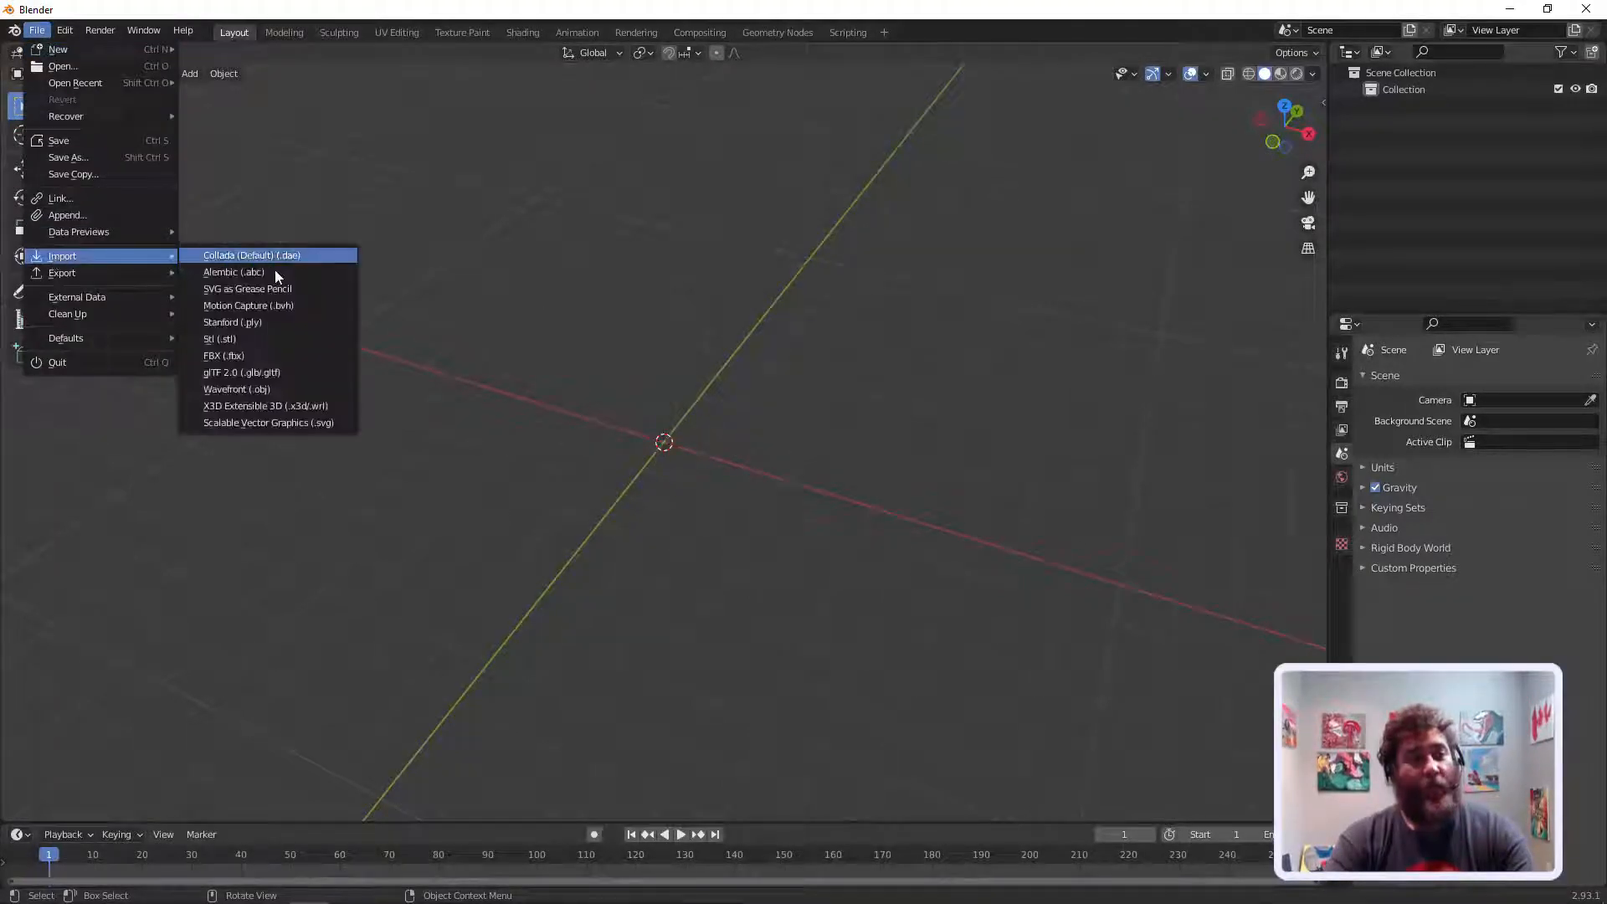
left_click(264, 422)
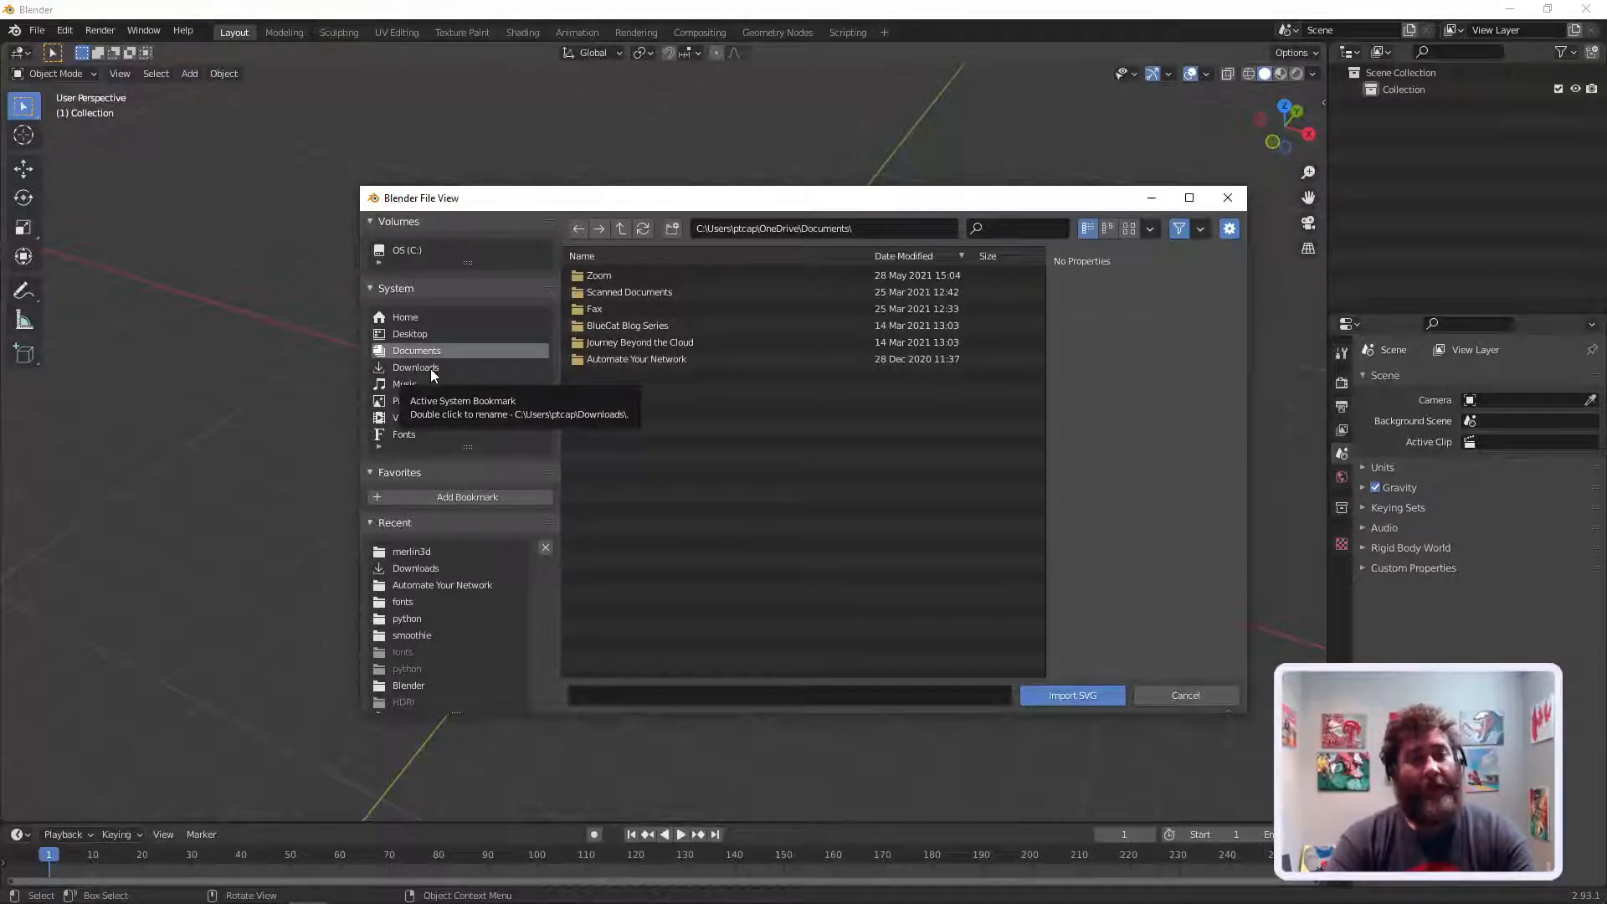
left_click(419, 586)
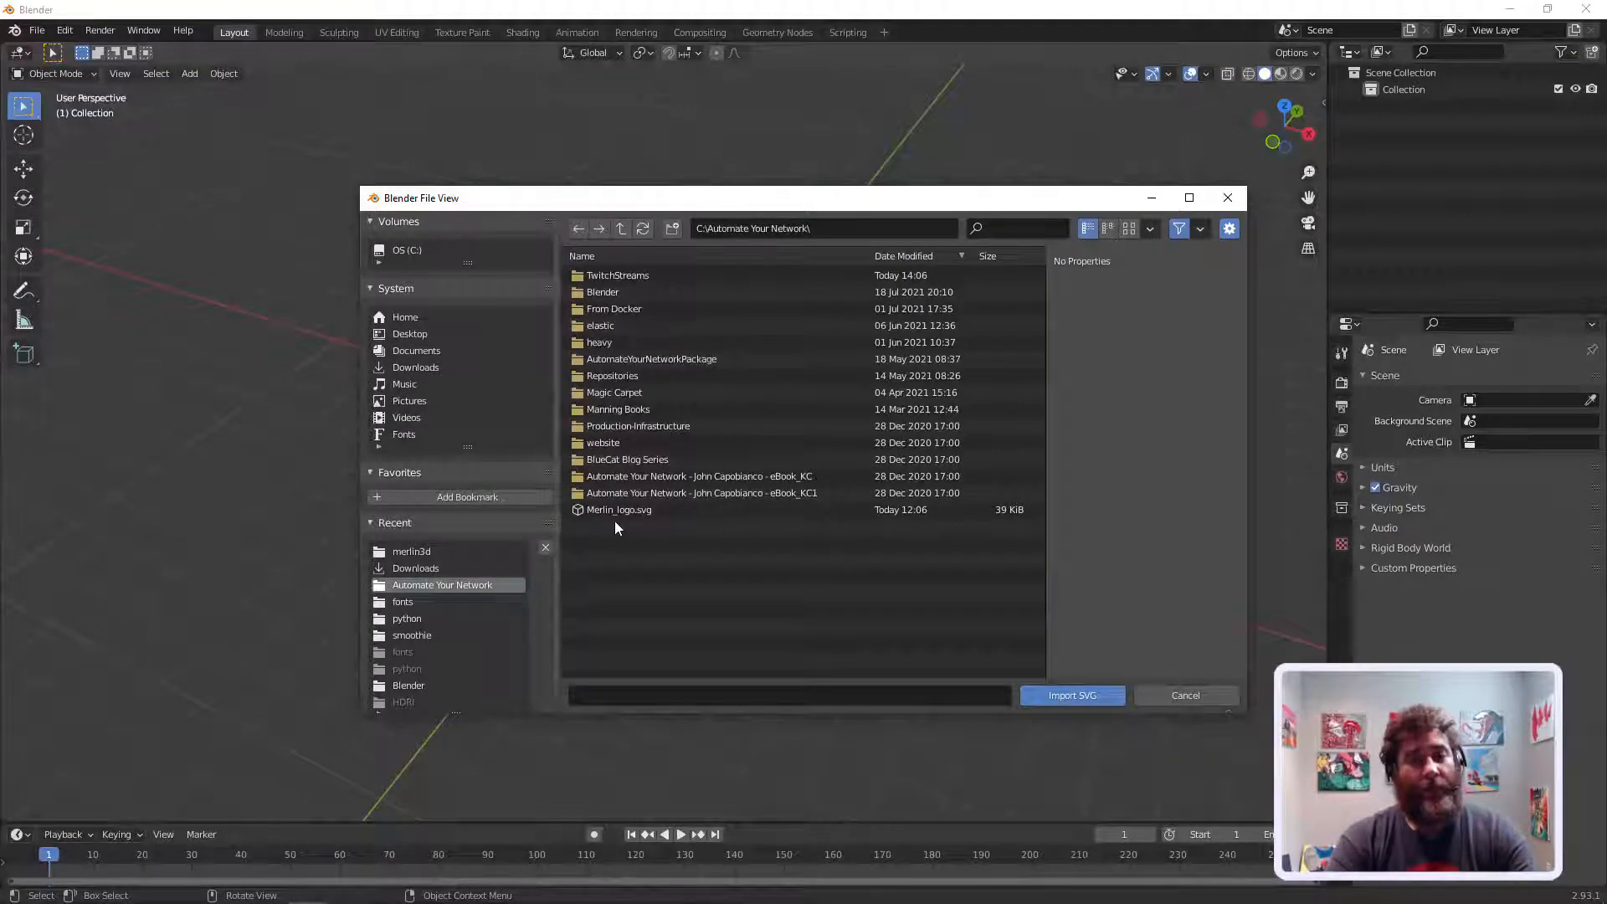
left_click(413, 367)
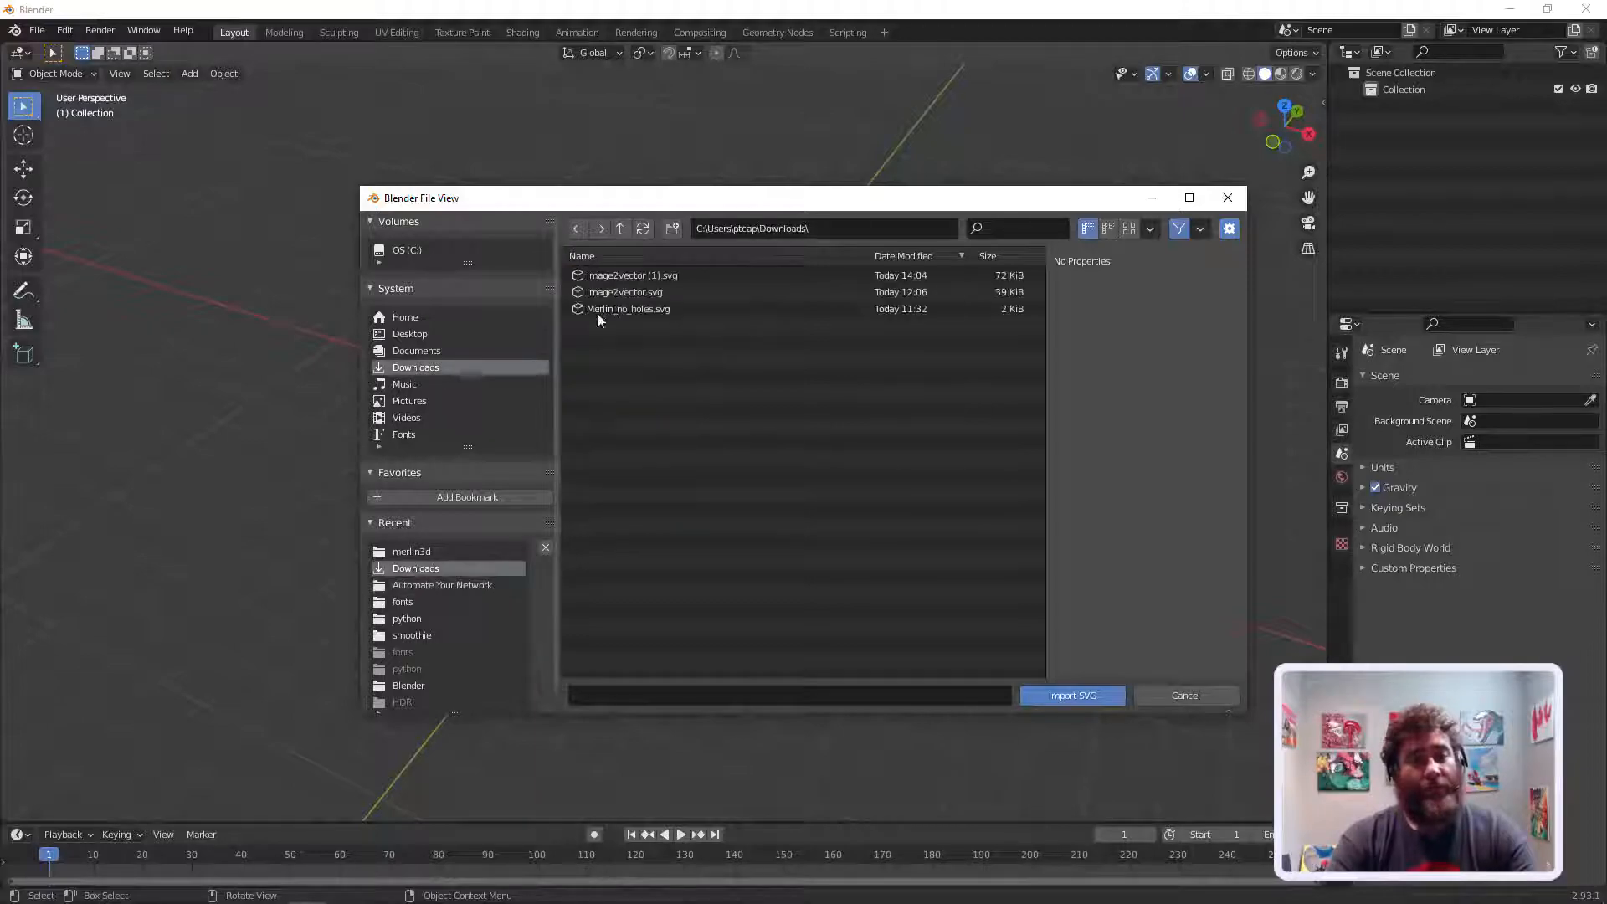
double_click(623, 272)
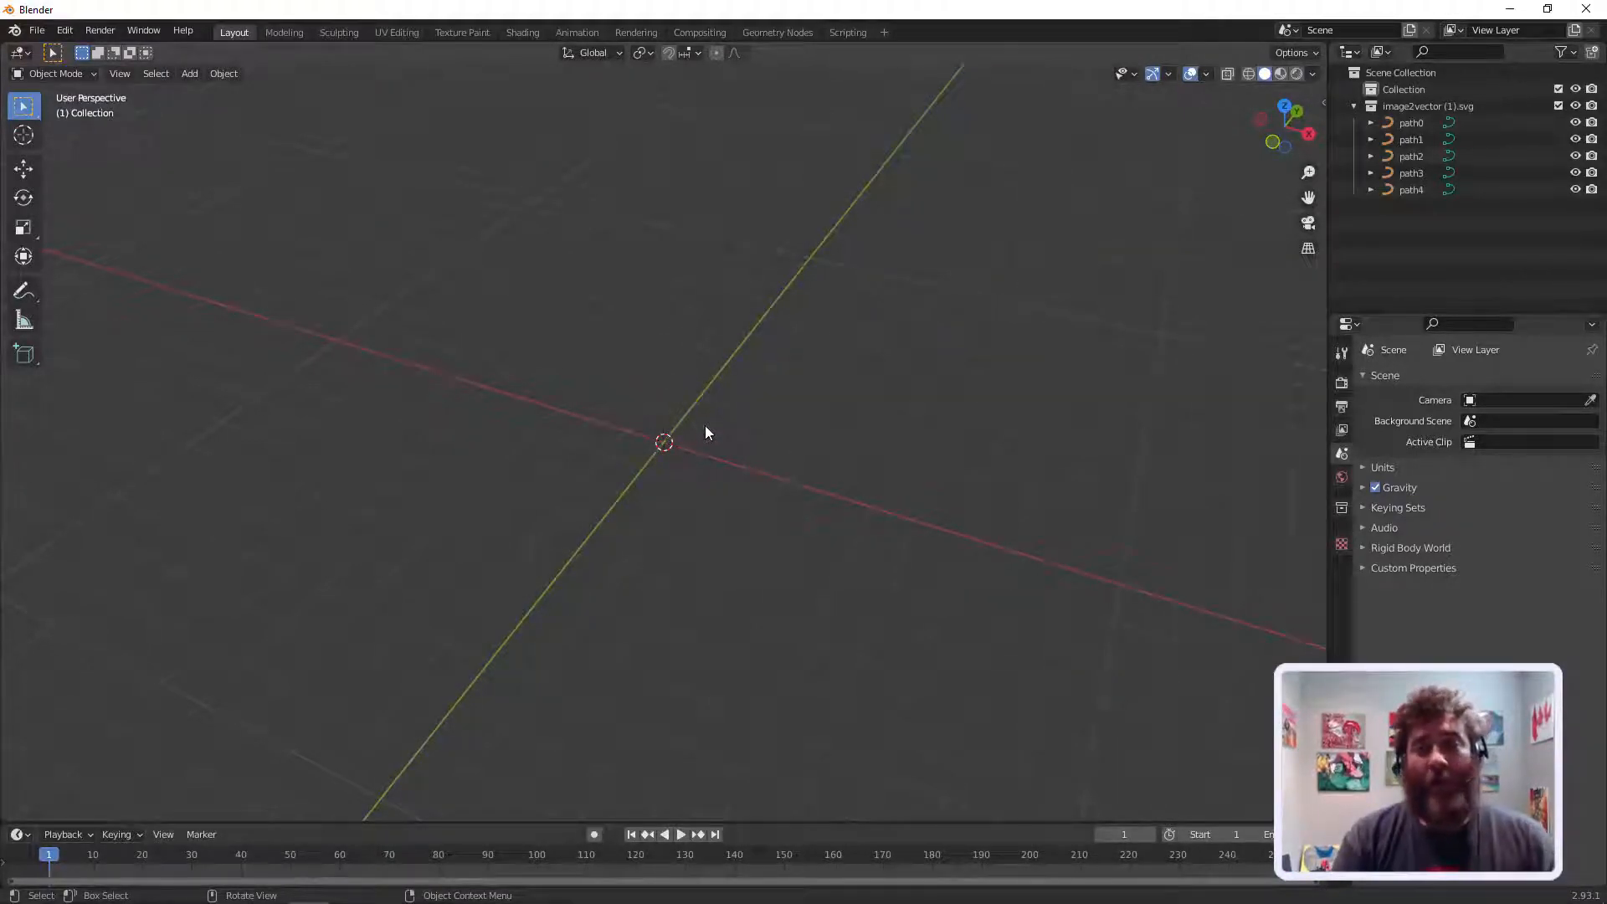
left_click(1429, 101)
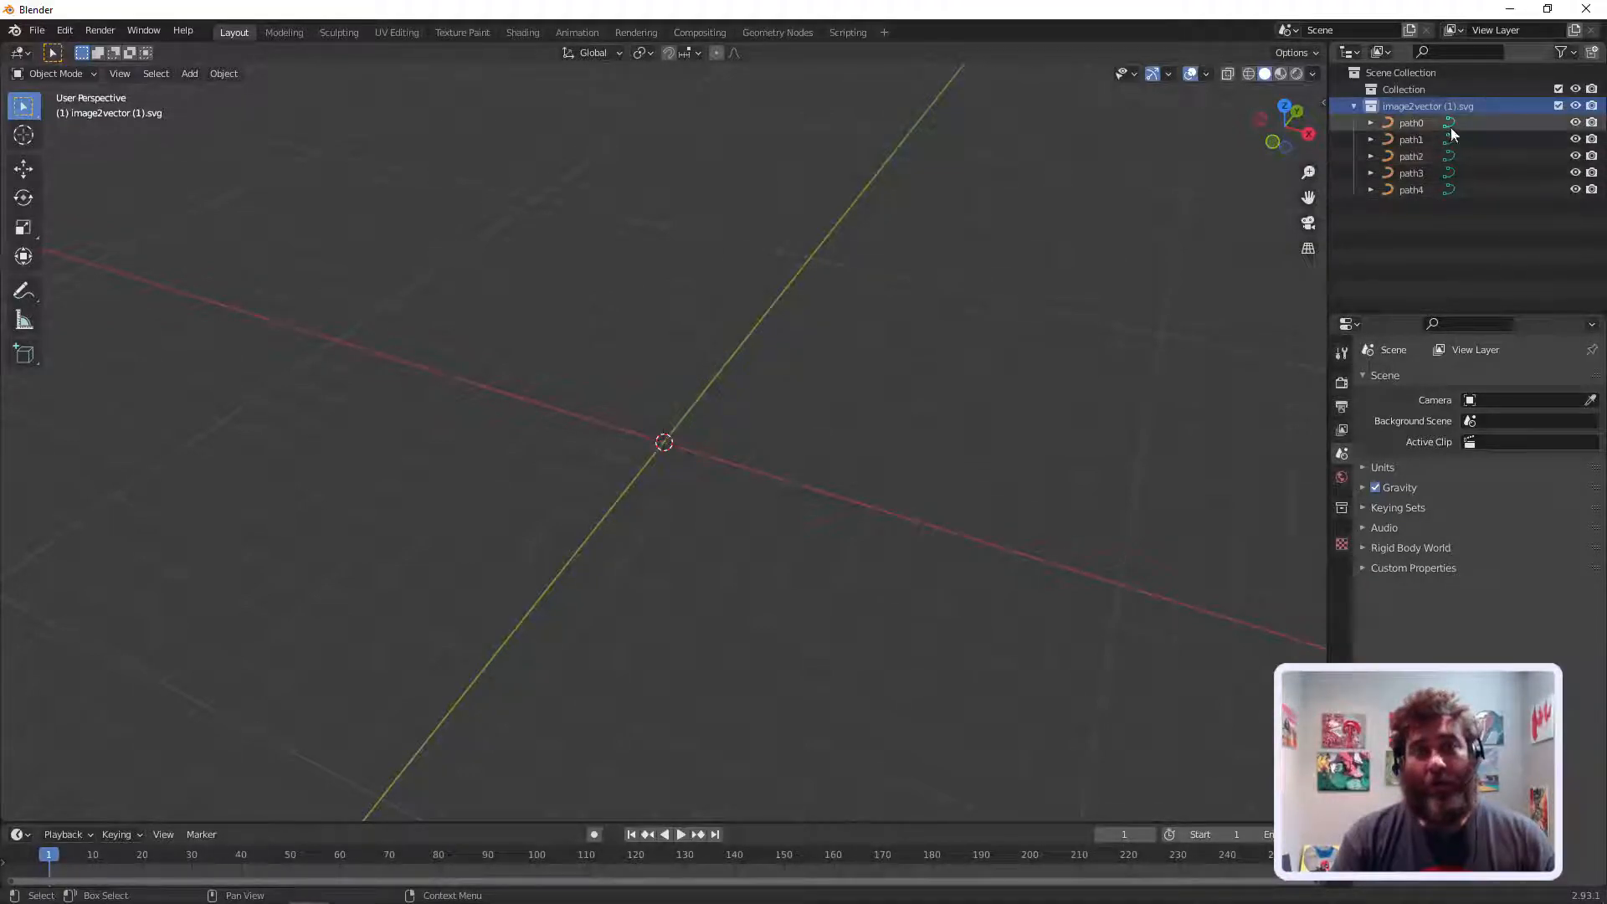
left_click(239, 75)
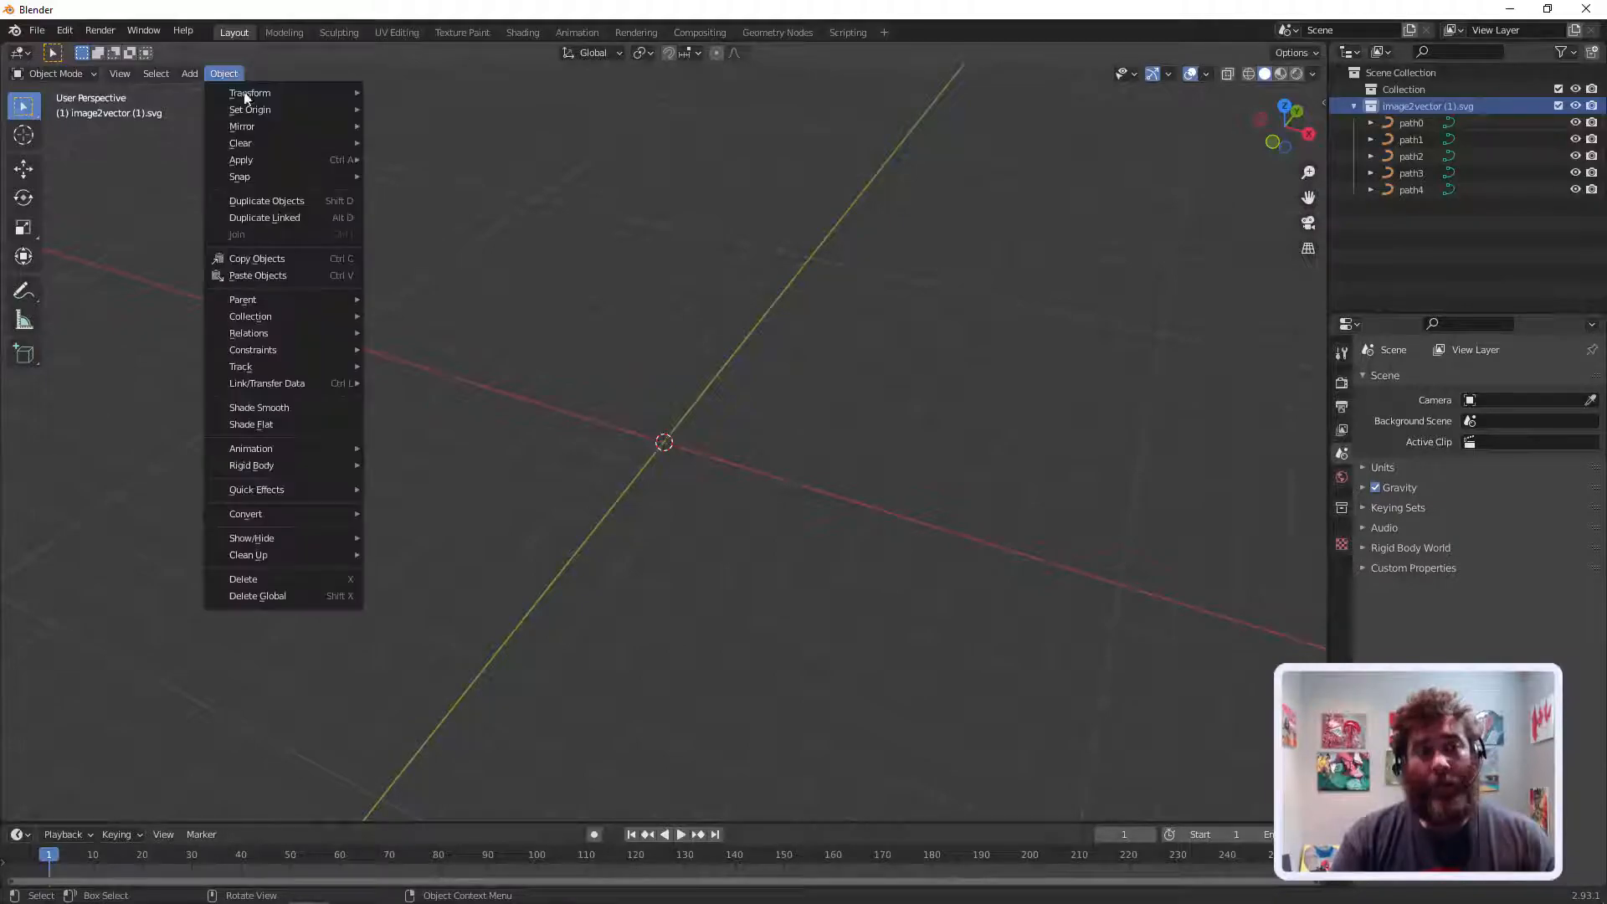
mouse_move(237, 367)
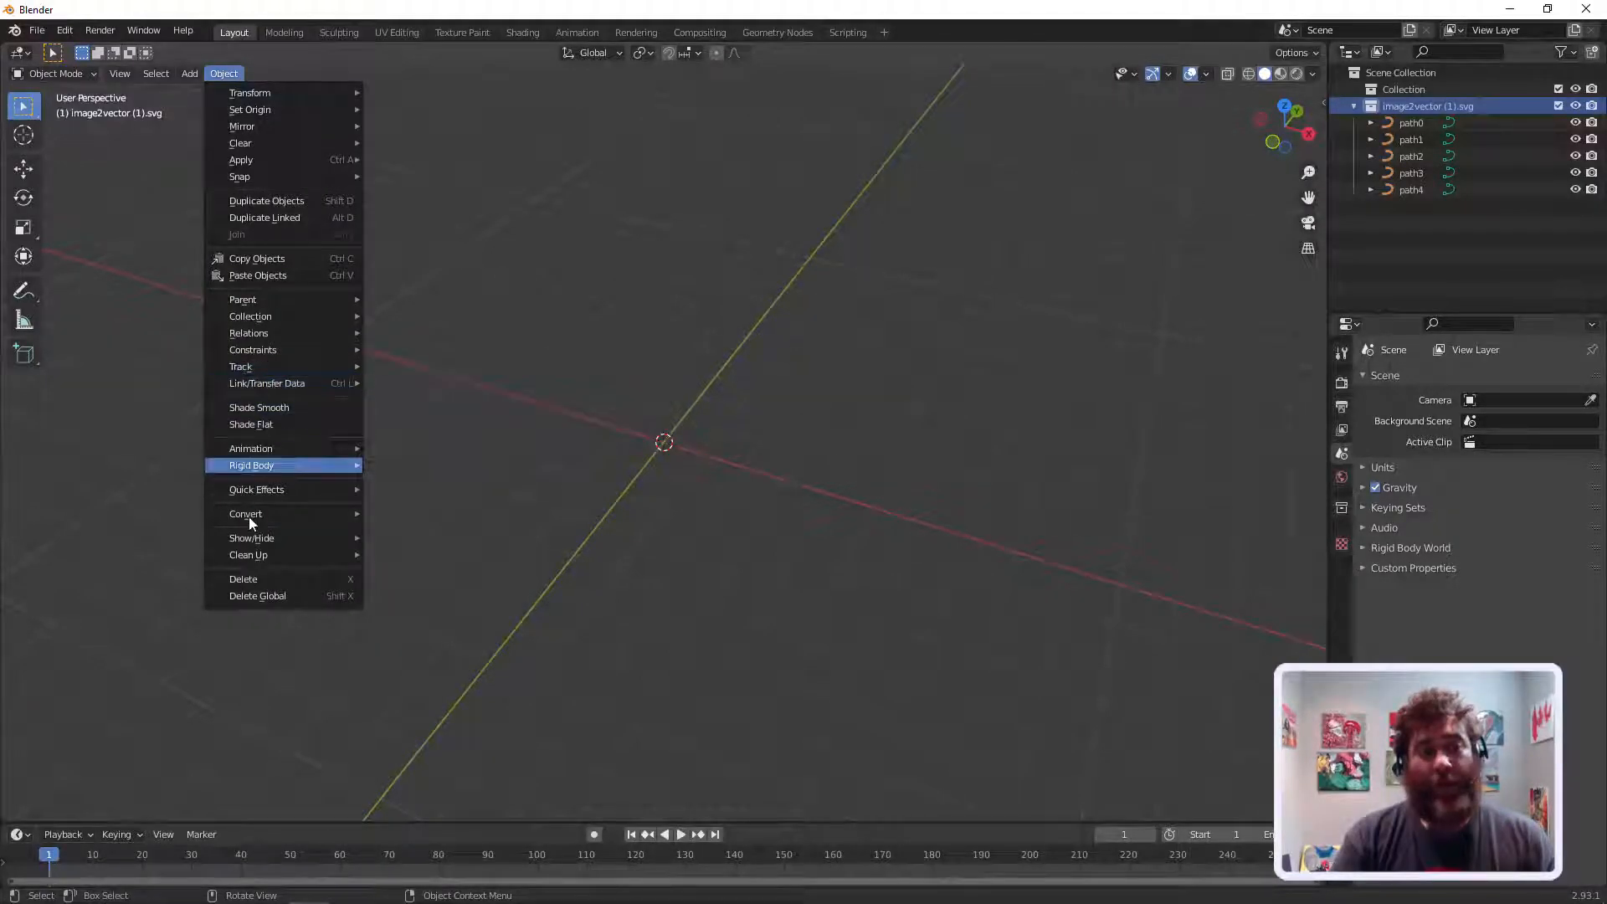
mouse_move(249, 514)
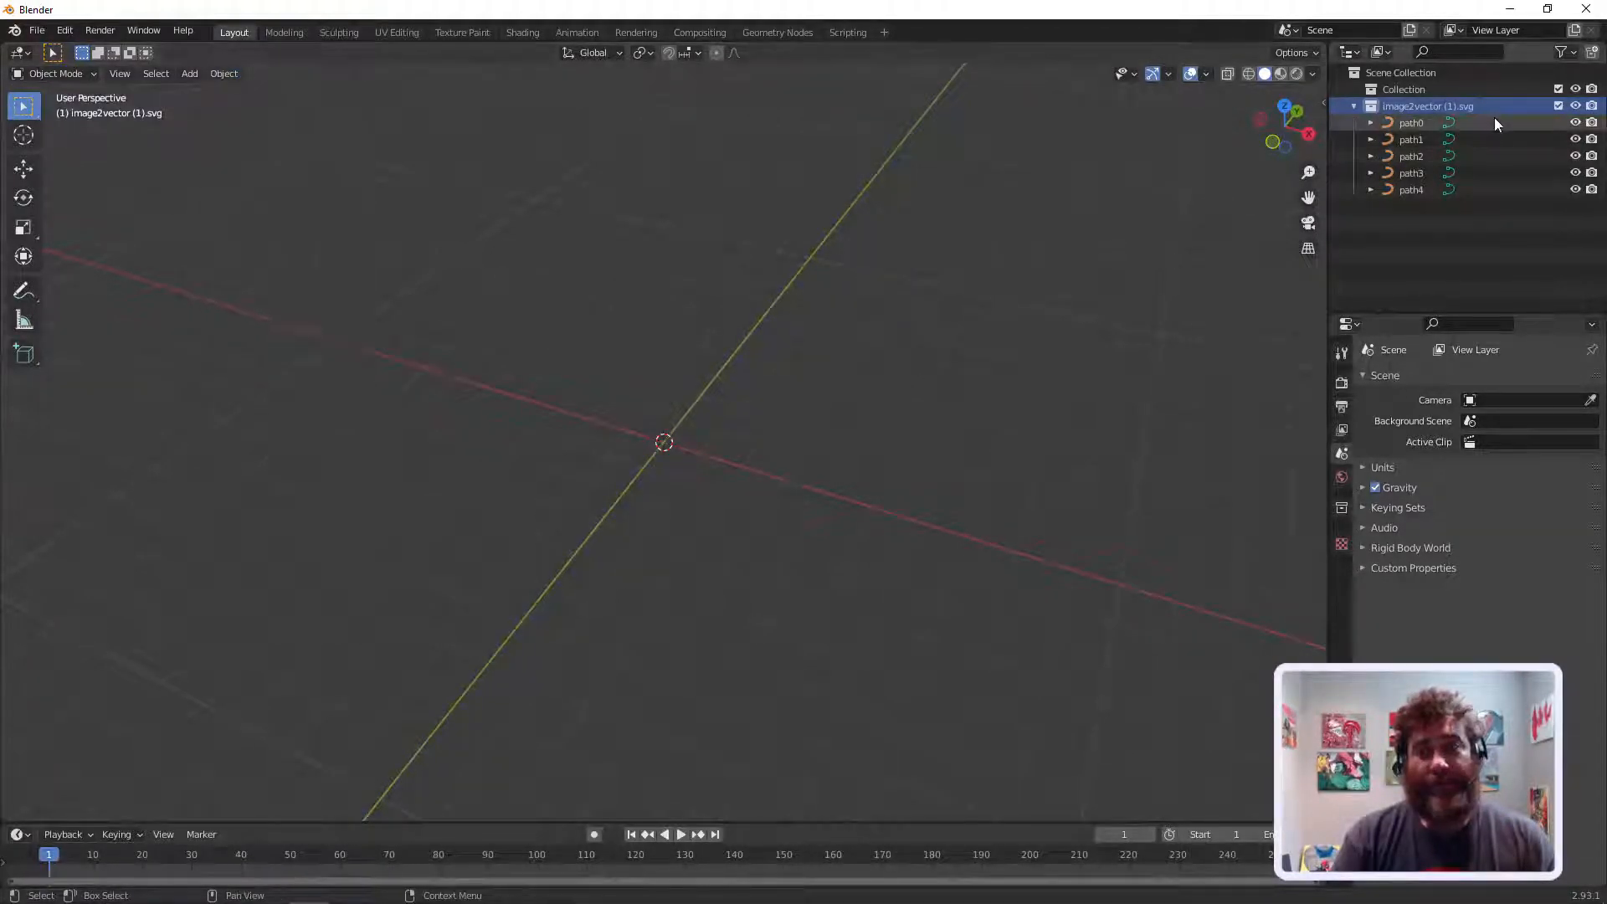
Step: Inspect the imported pyATS logo up close, selecting its symbol halves, main lettering and tagline individually in the viewport
scroll(726, 431, "up", 8)
middle_click_drag(702, 300, 745, 350)
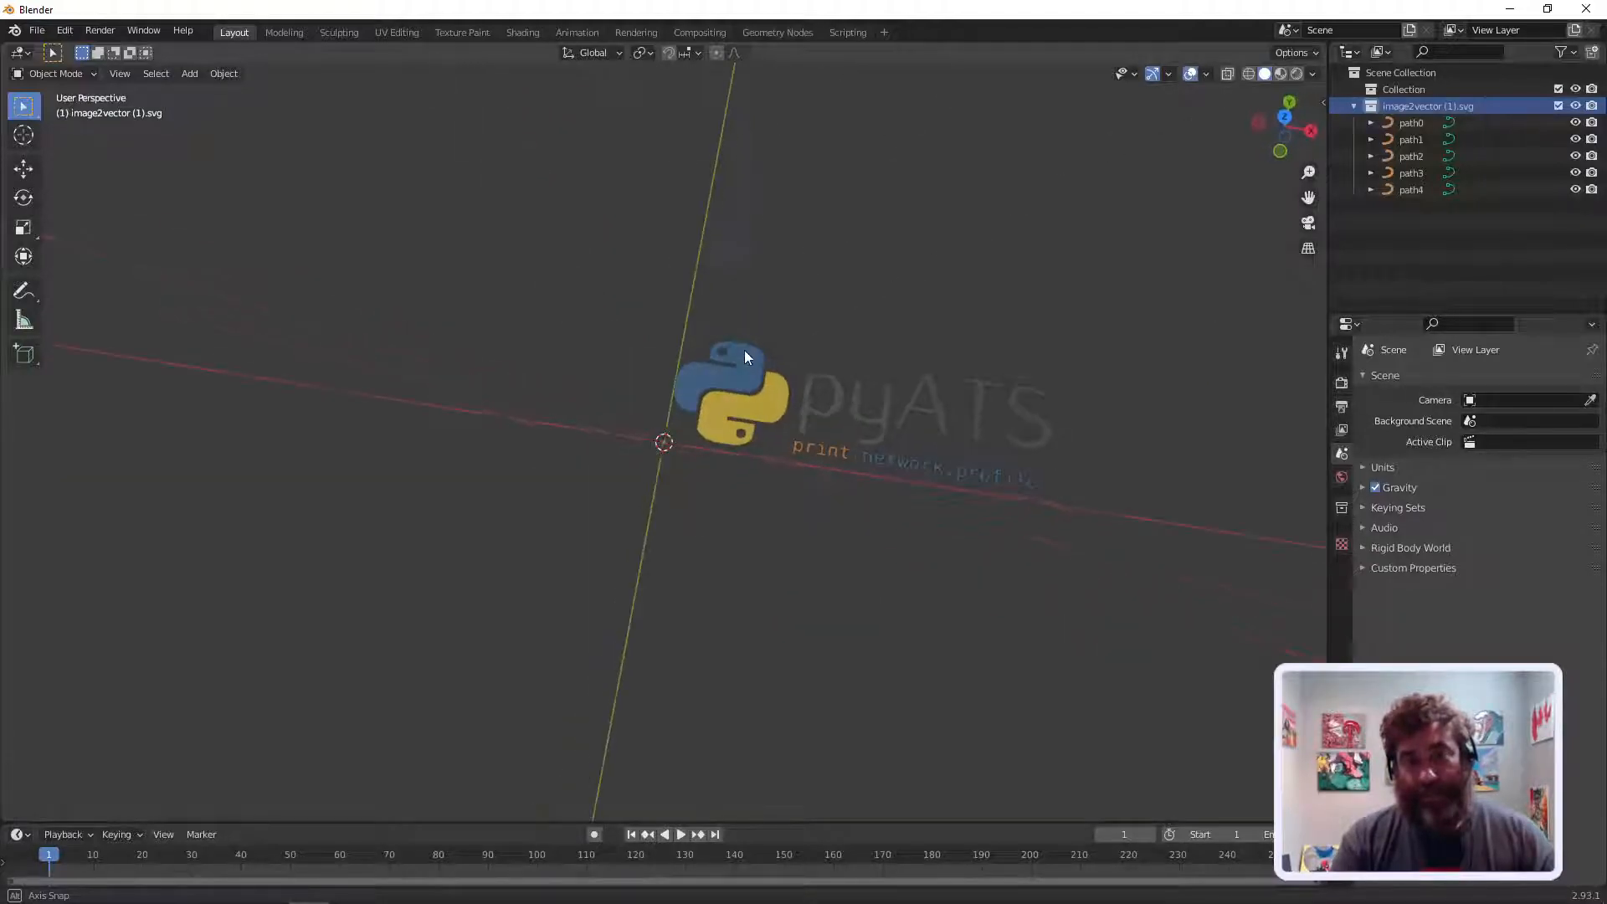
left_click_drag(1308, 199, 1095, 194)
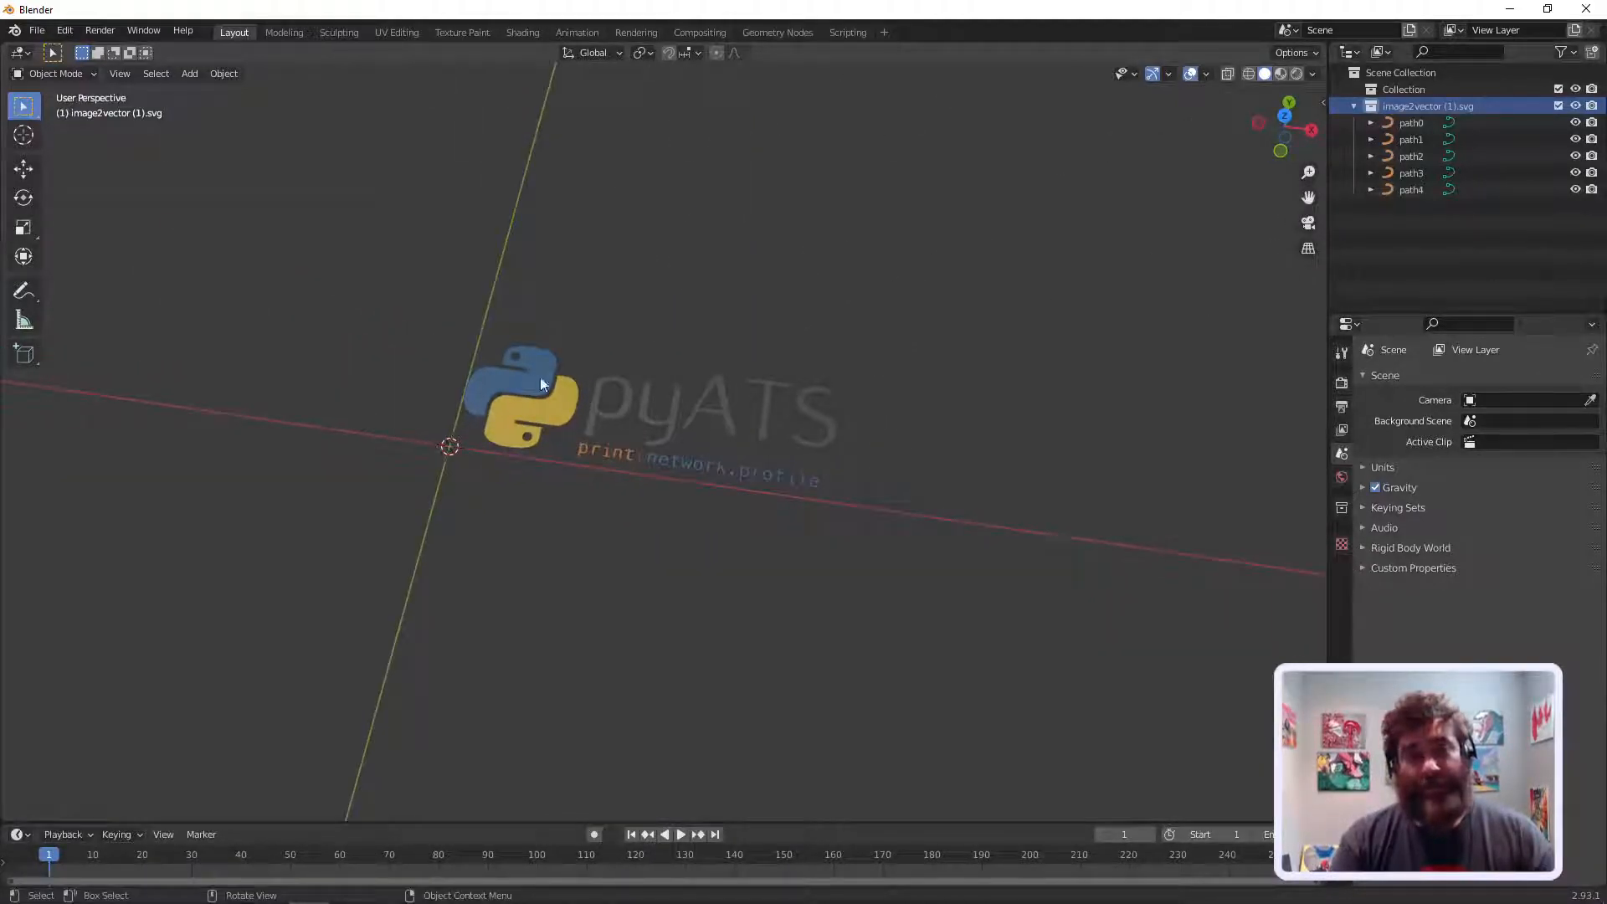
left_click(515, 372)
left_click(530, 405)
left_click(634, 414)
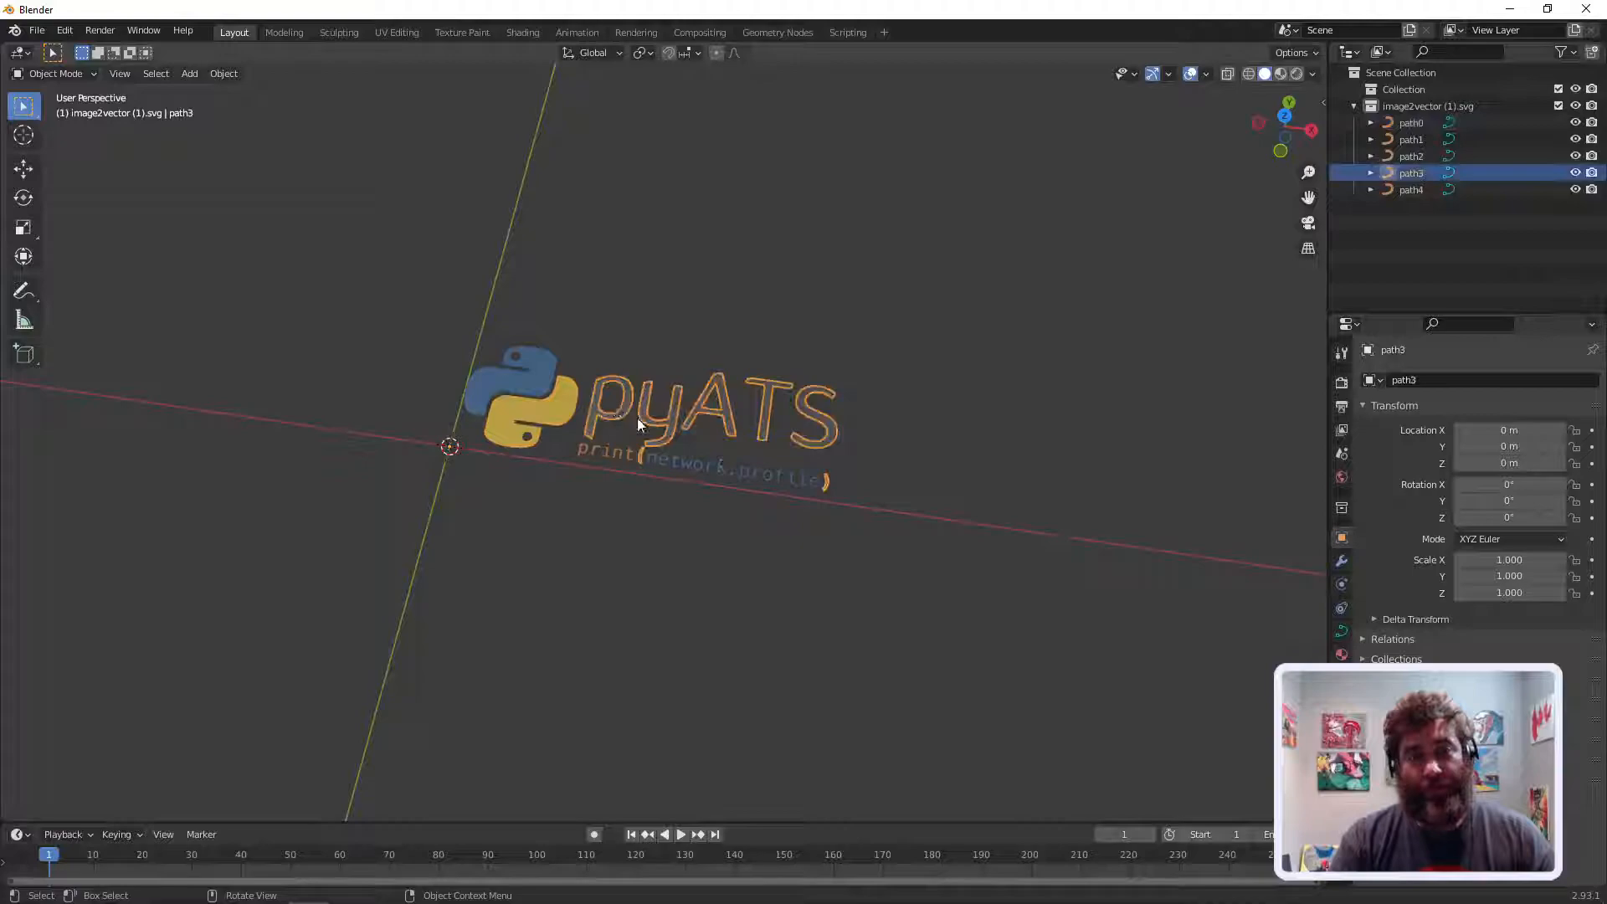
left_click(666, 456)
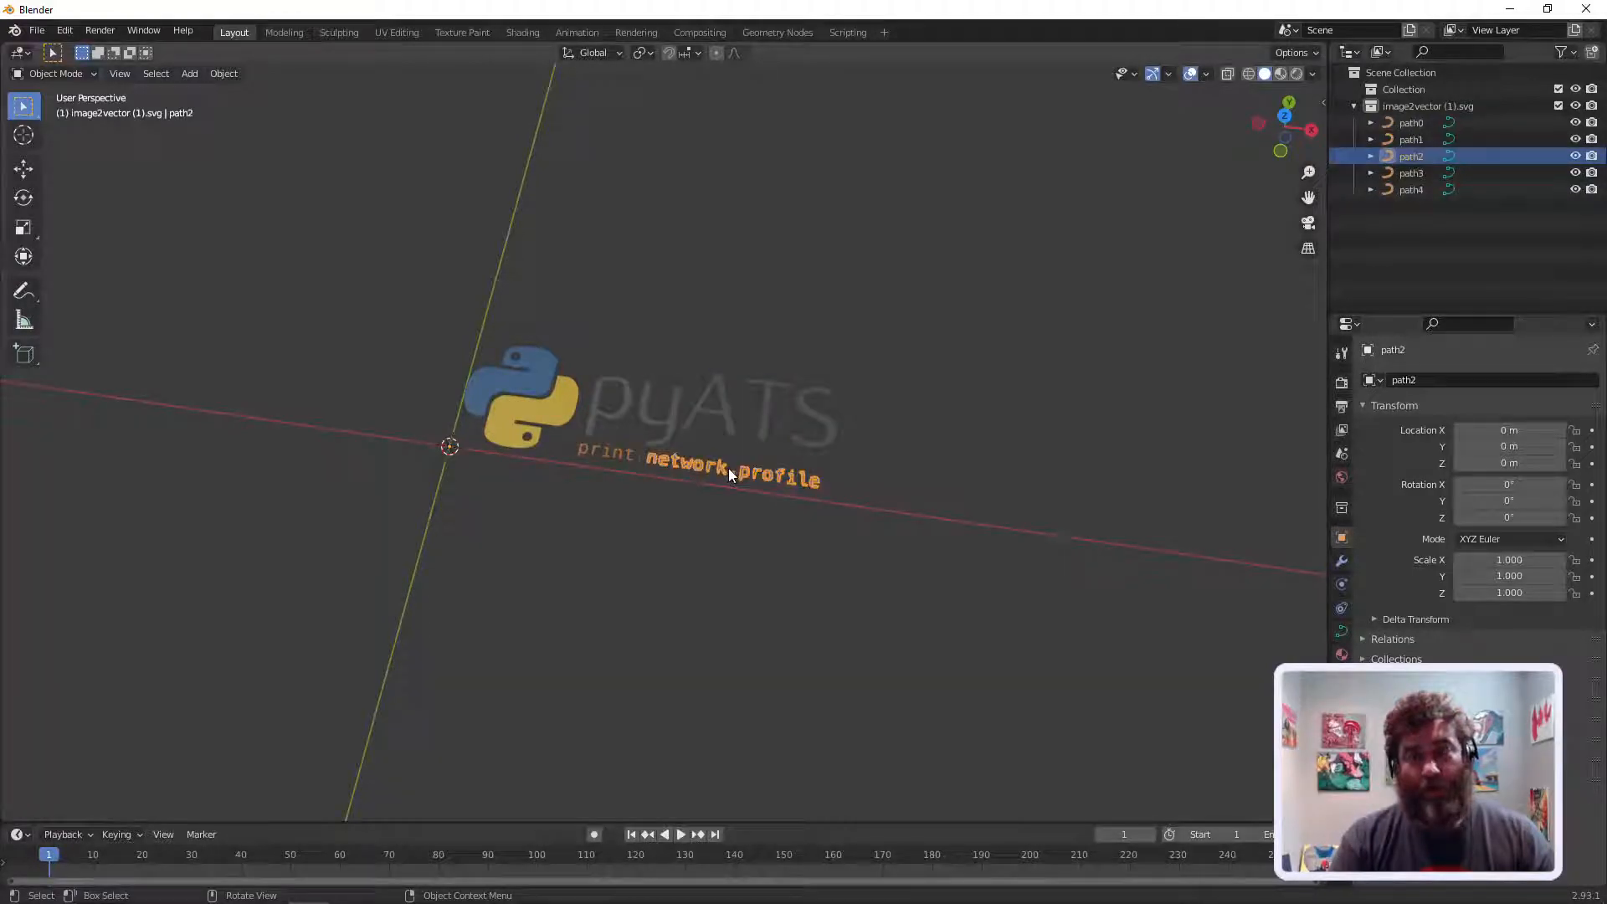
Step: Check which logo part each path object from path4 to path0 represents, and clear the selection
left_click(1413, 172)
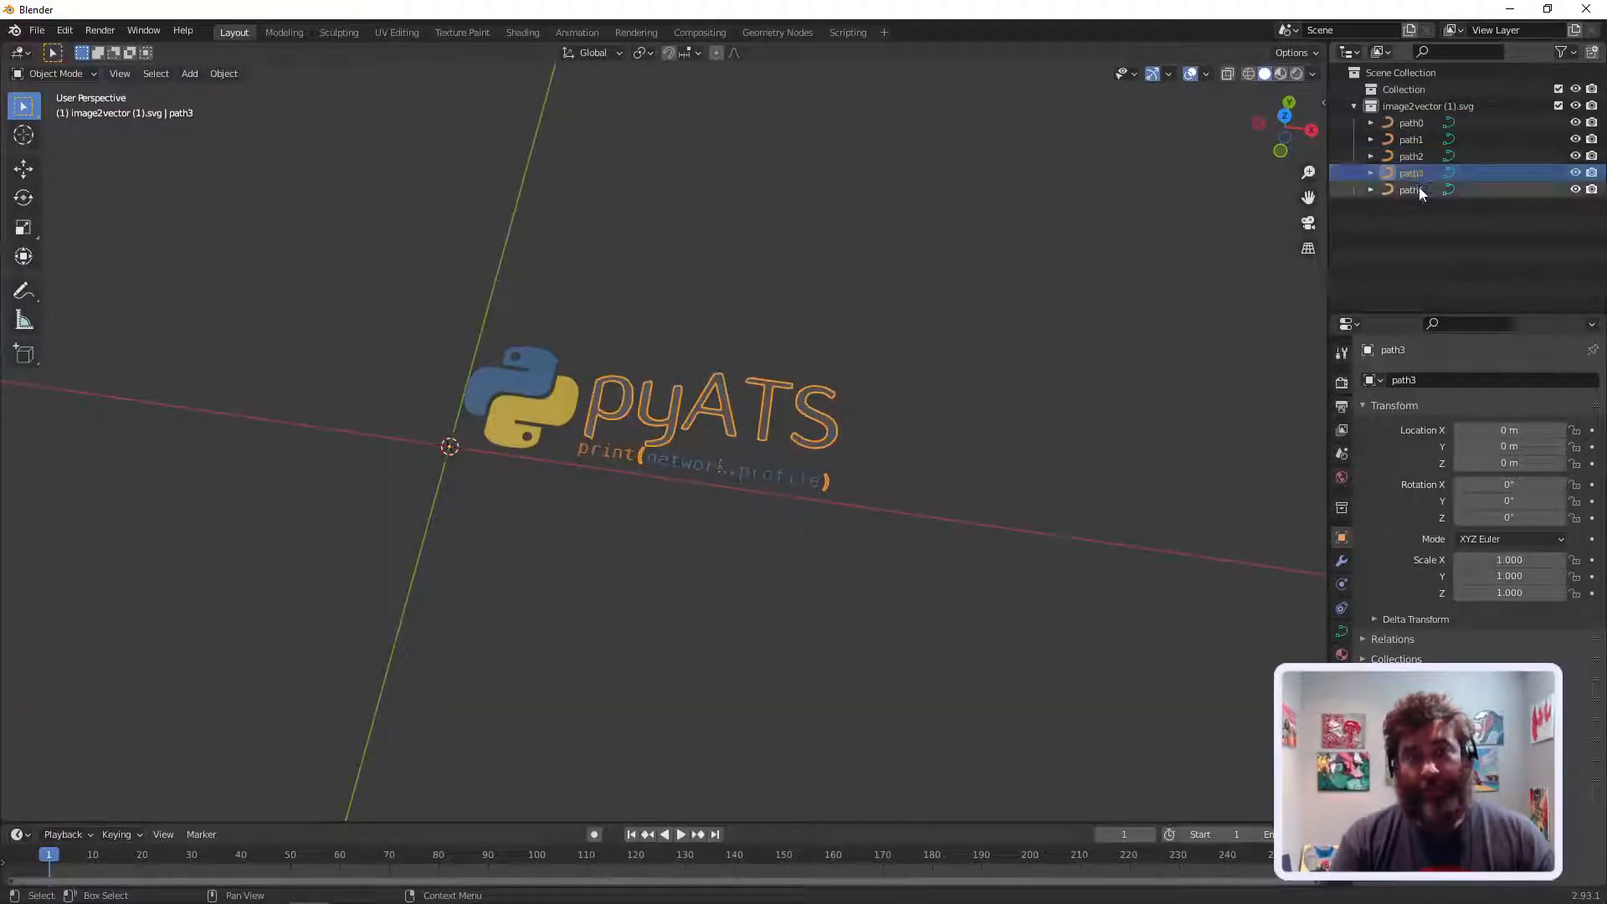
left_click(1418, 189)
left_click(1416, 173)
left_click(1414, 156)
left_click(1414, 140)
left_click(1413, 124)
left_click(816, 283)
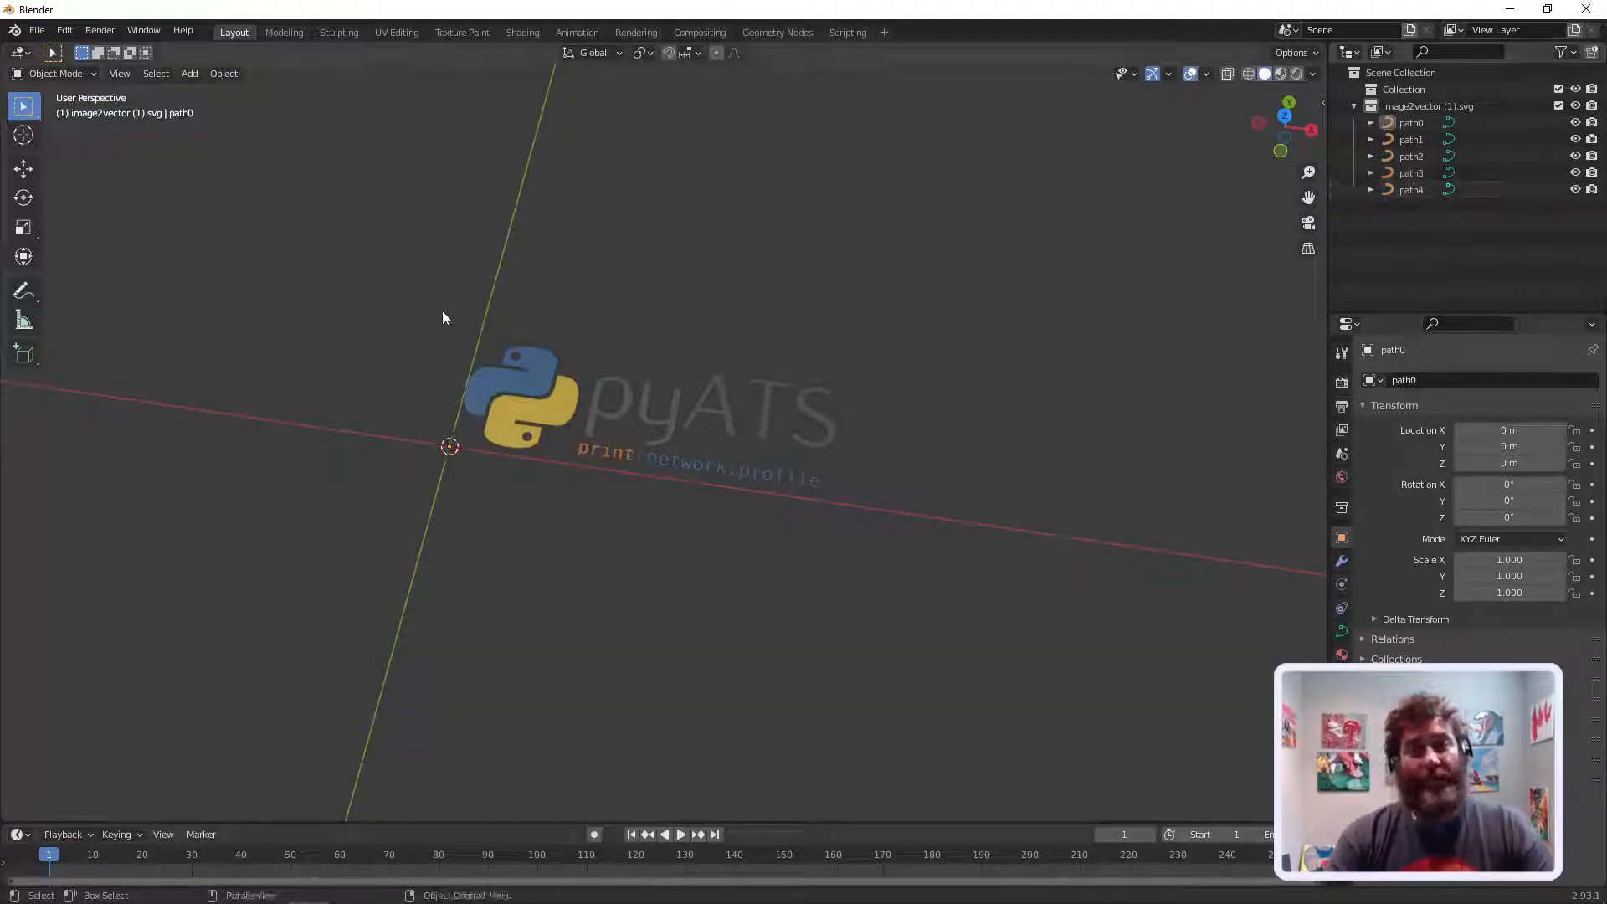
Step: Select all five logo paths and convert them from curves to meshes
right_click(409, 295)
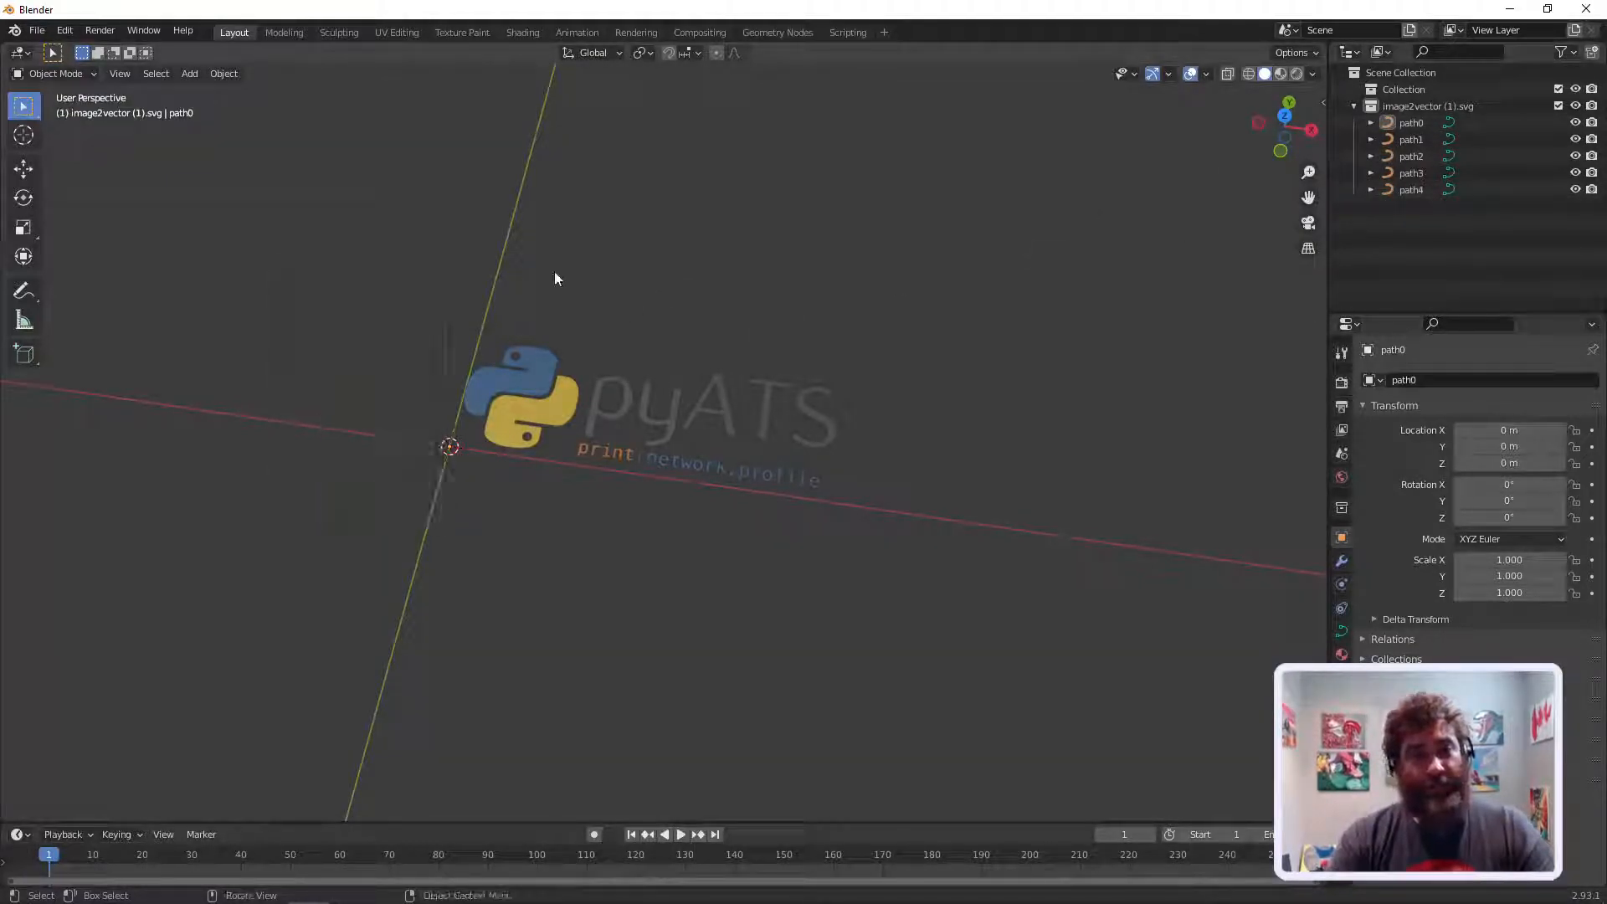
key("a")
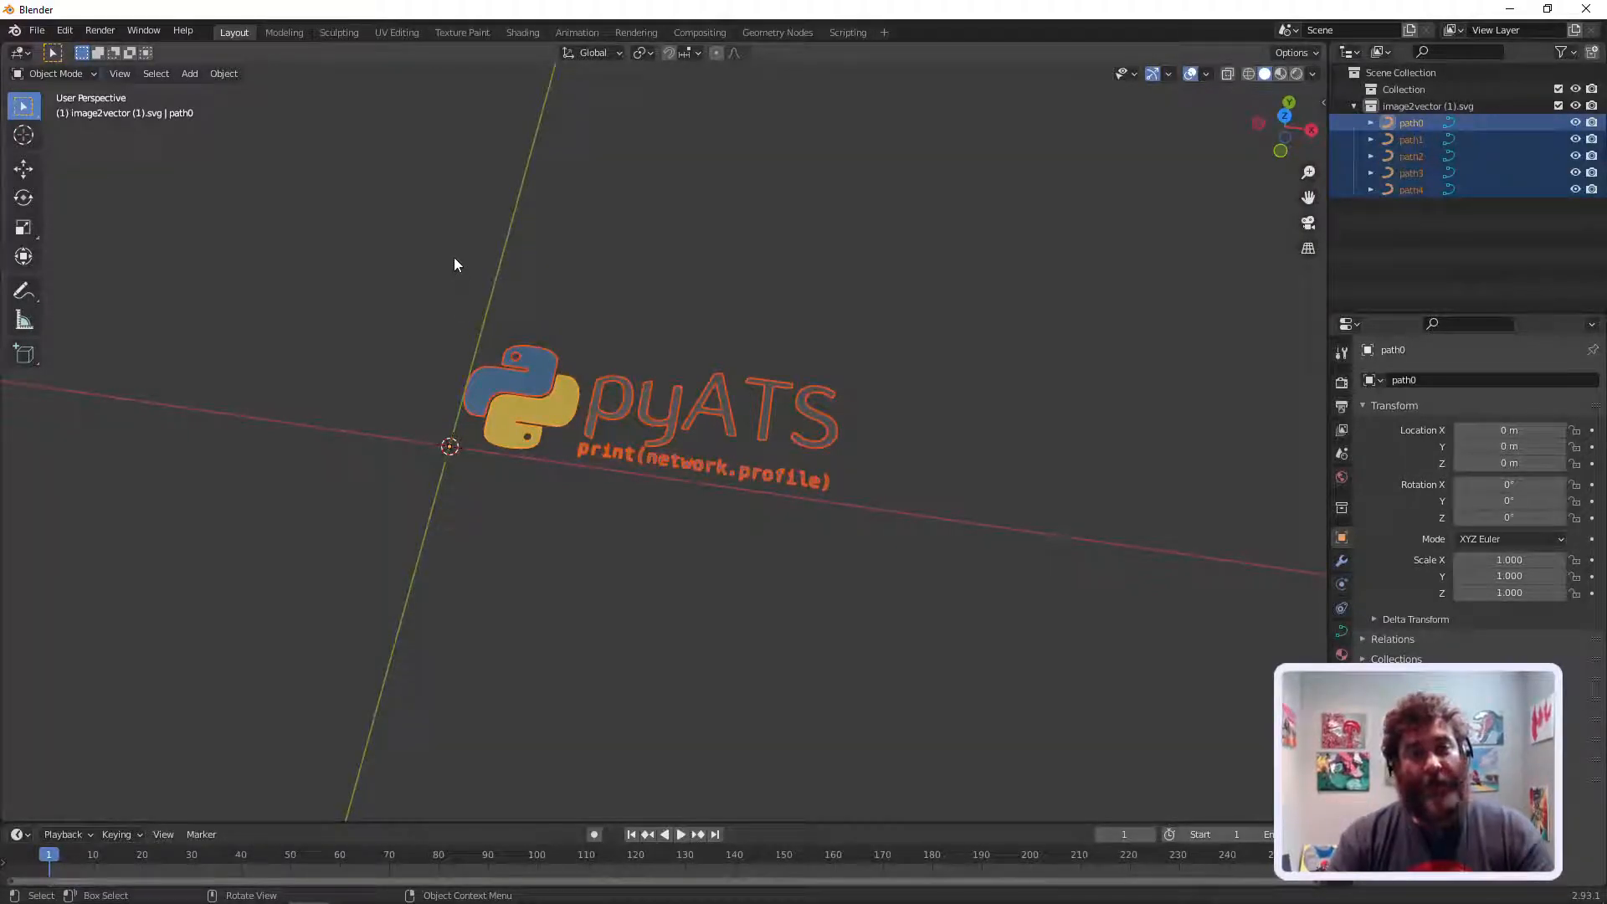
key("alt+a")
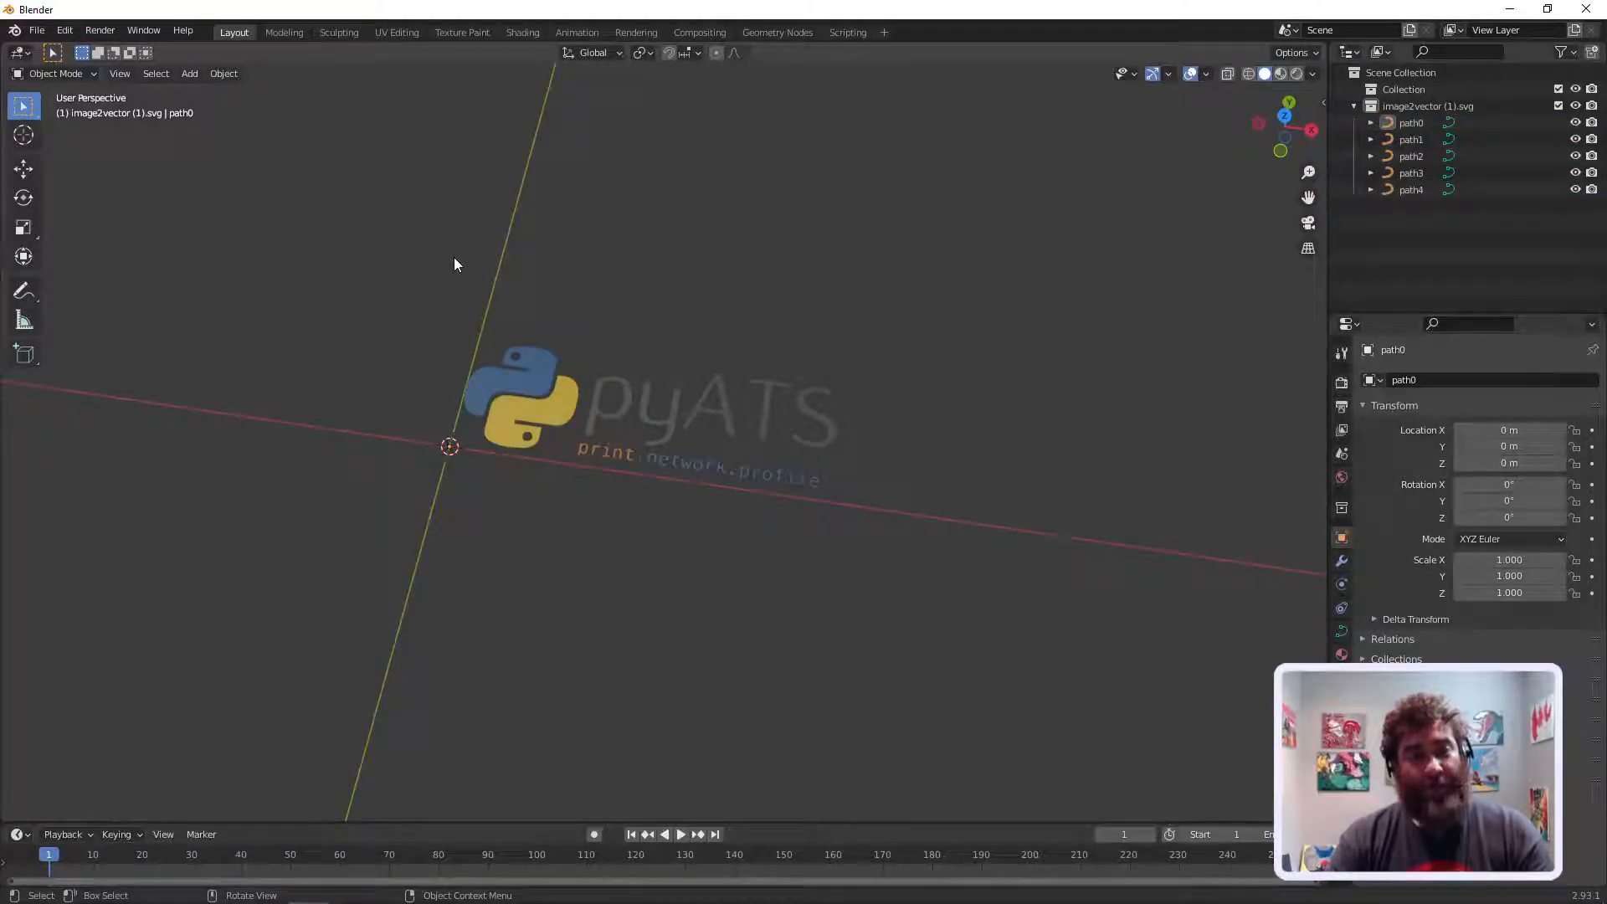
key("a")
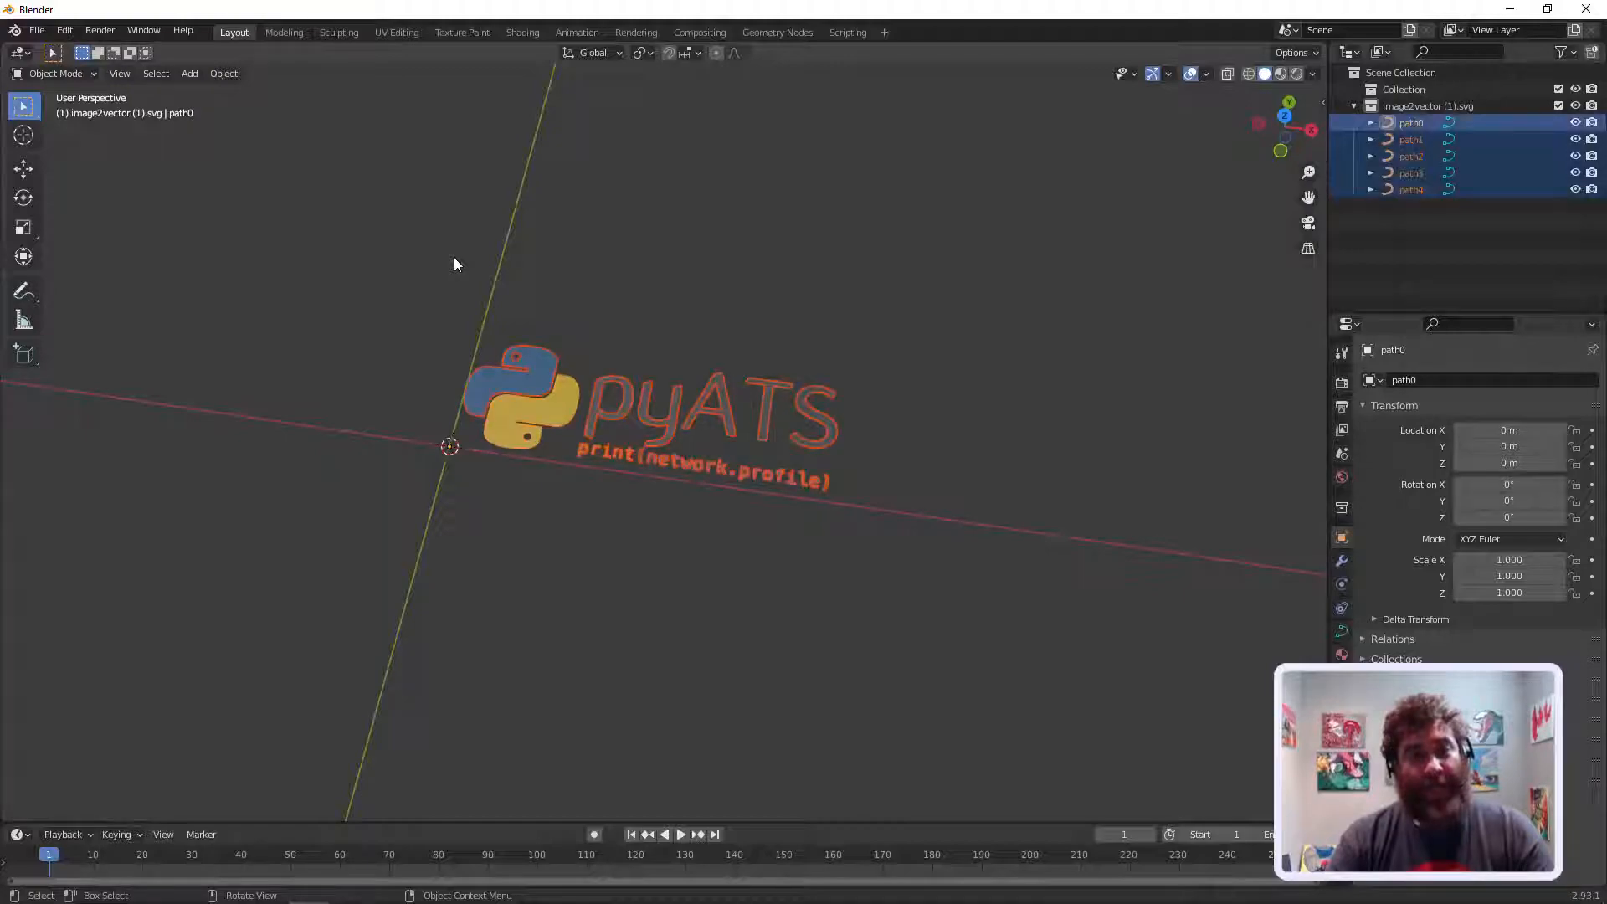
left_click(224, 74)
mouse_move(256, 514)
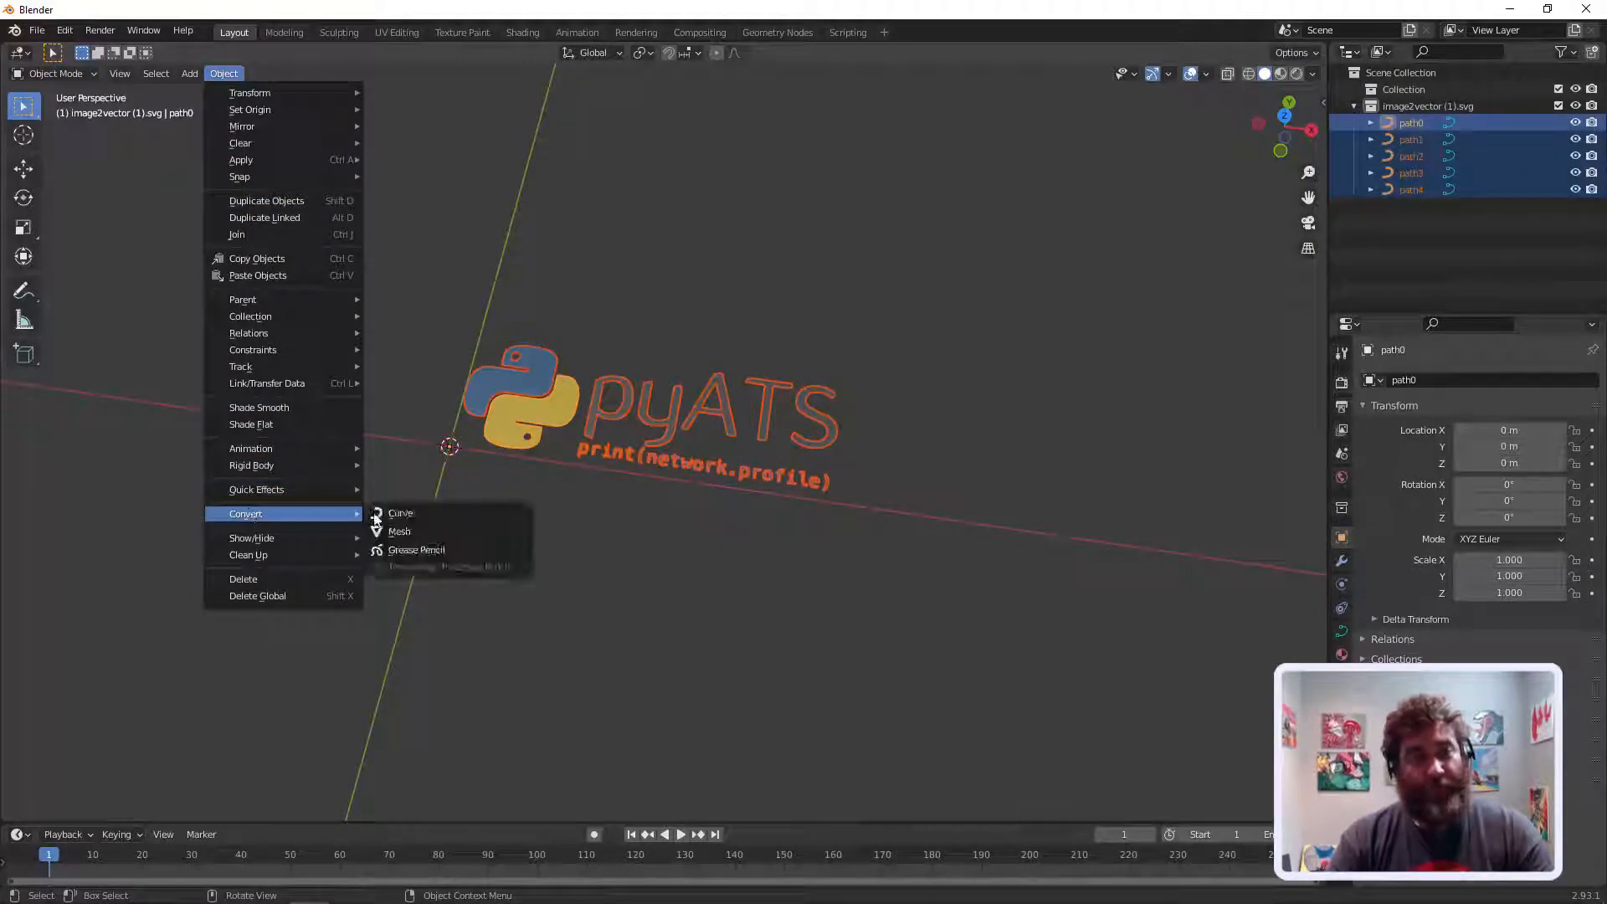
left_click(420, 531)
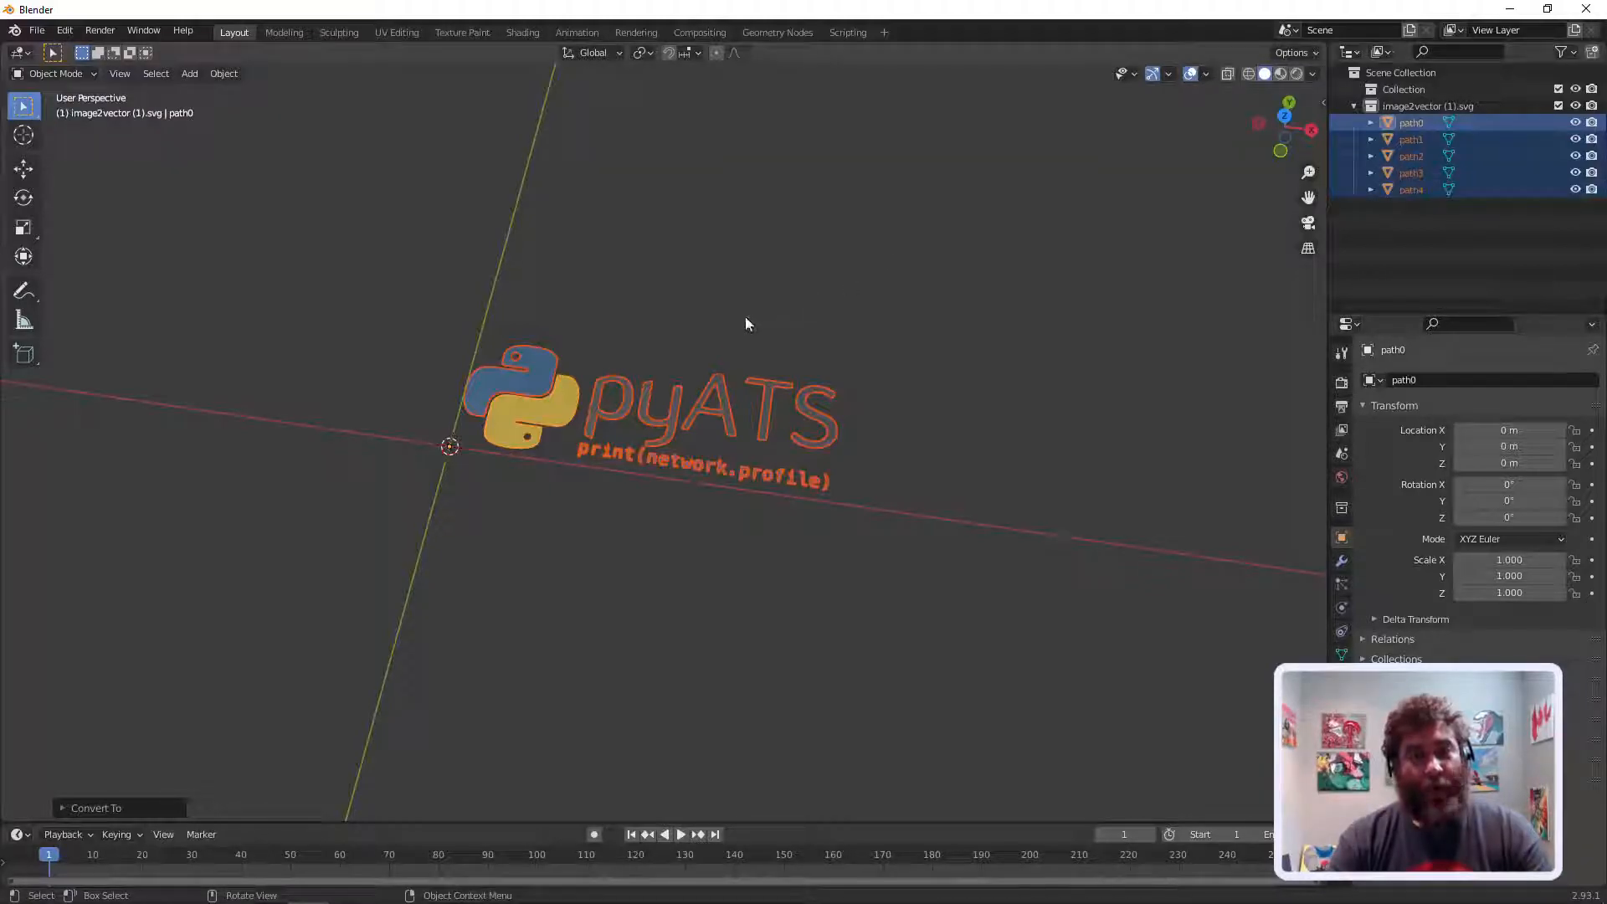
Step: Select all the logo meshes and join them into a single object
left_click(639, 264)
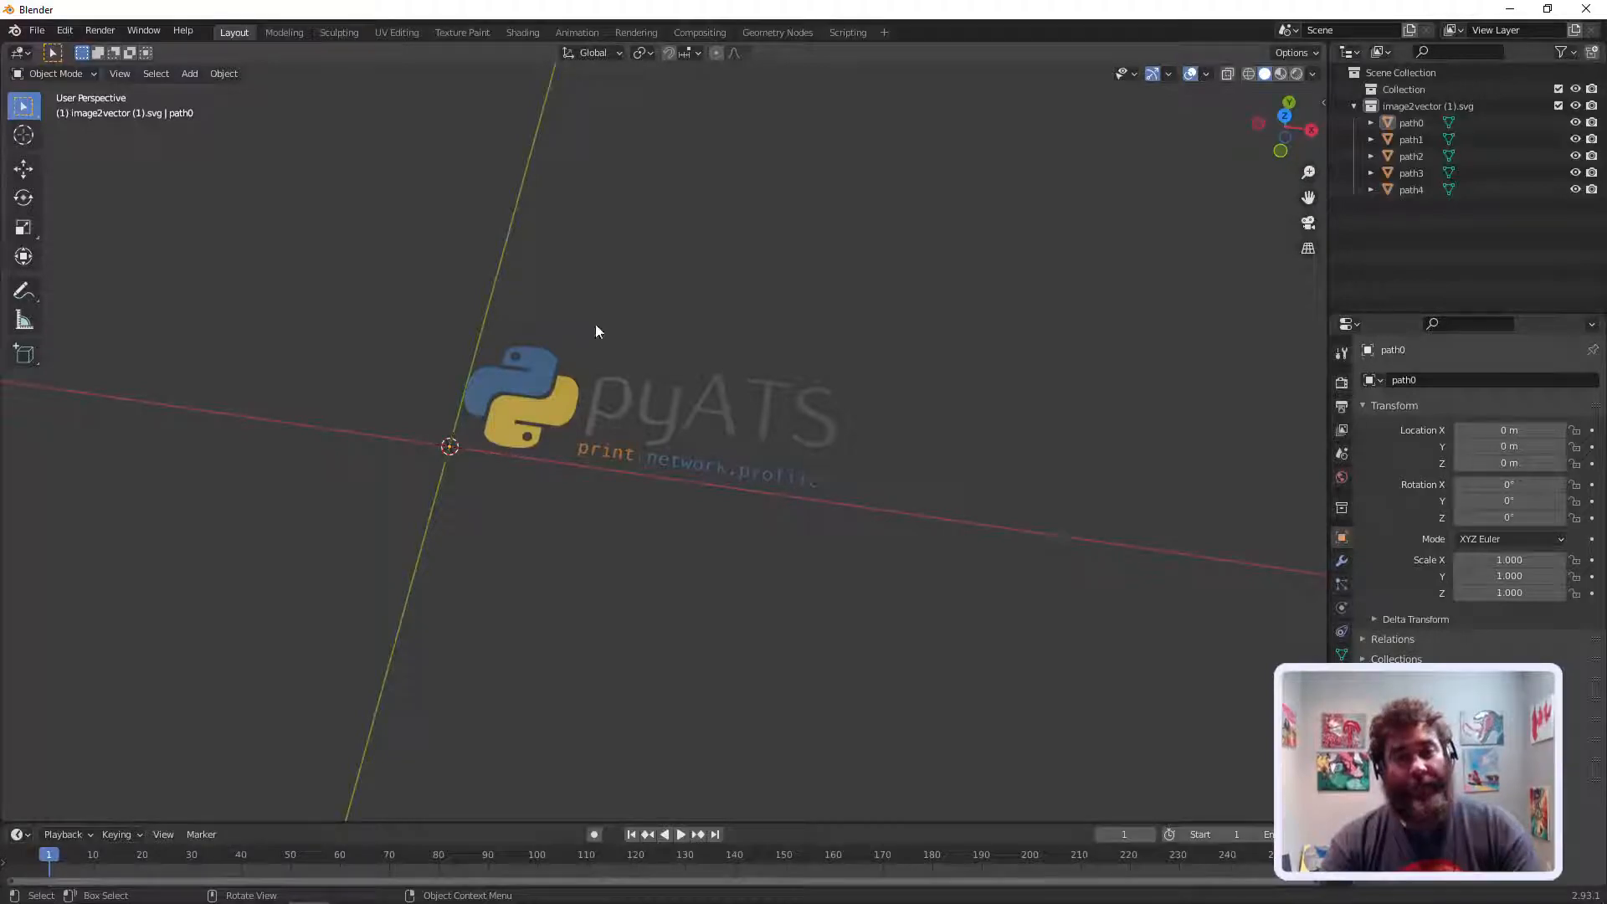
key("a")
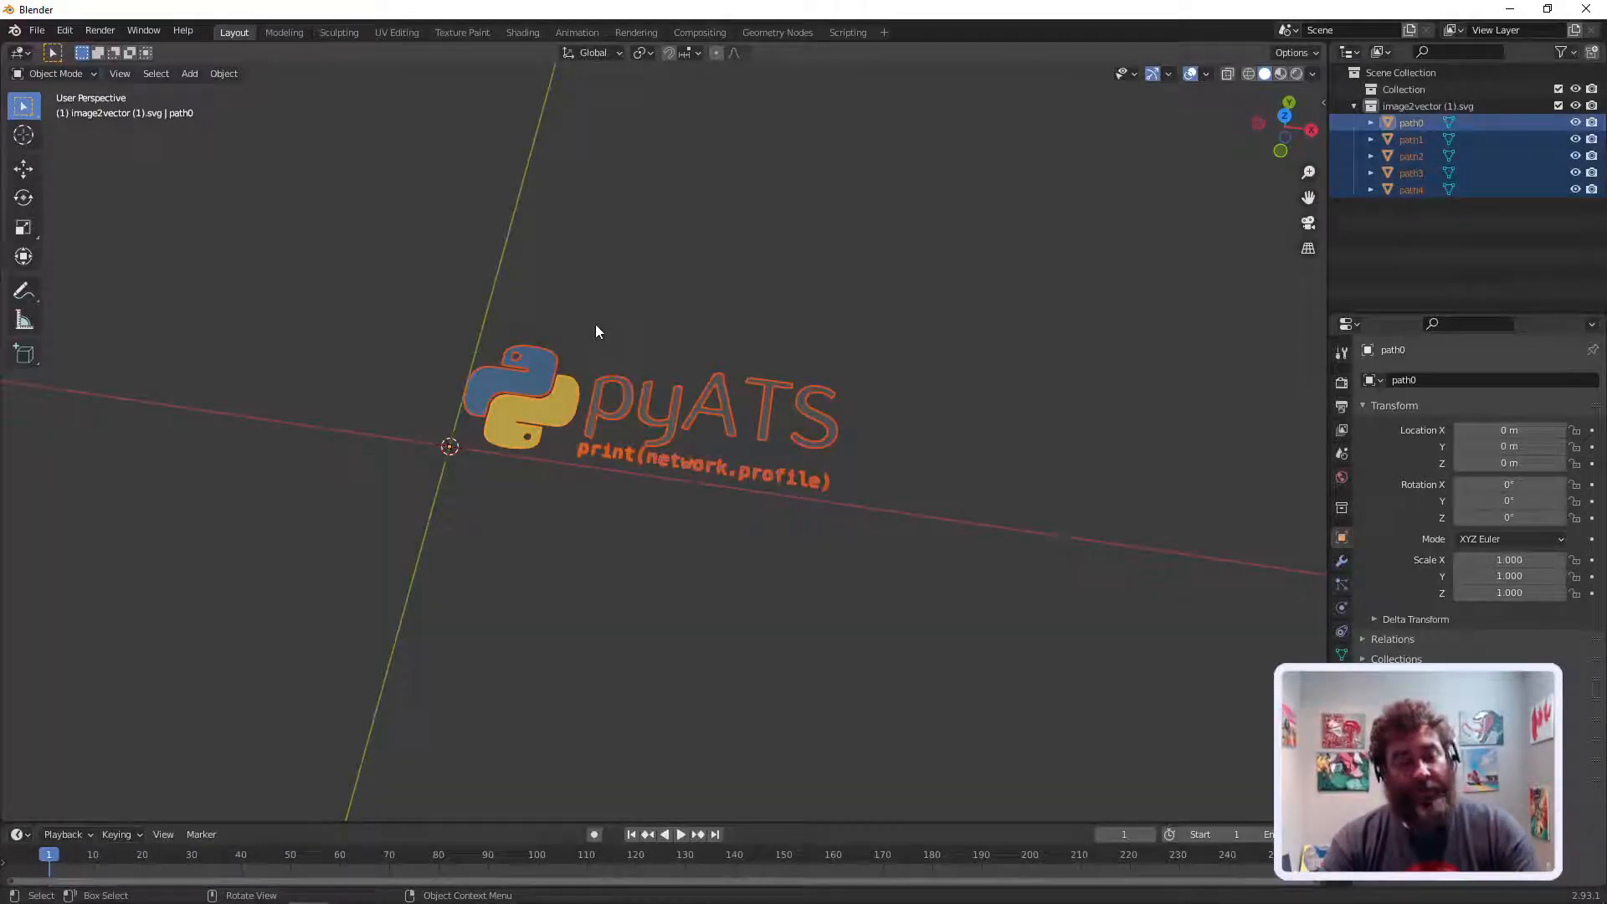
key("ctrl+j")
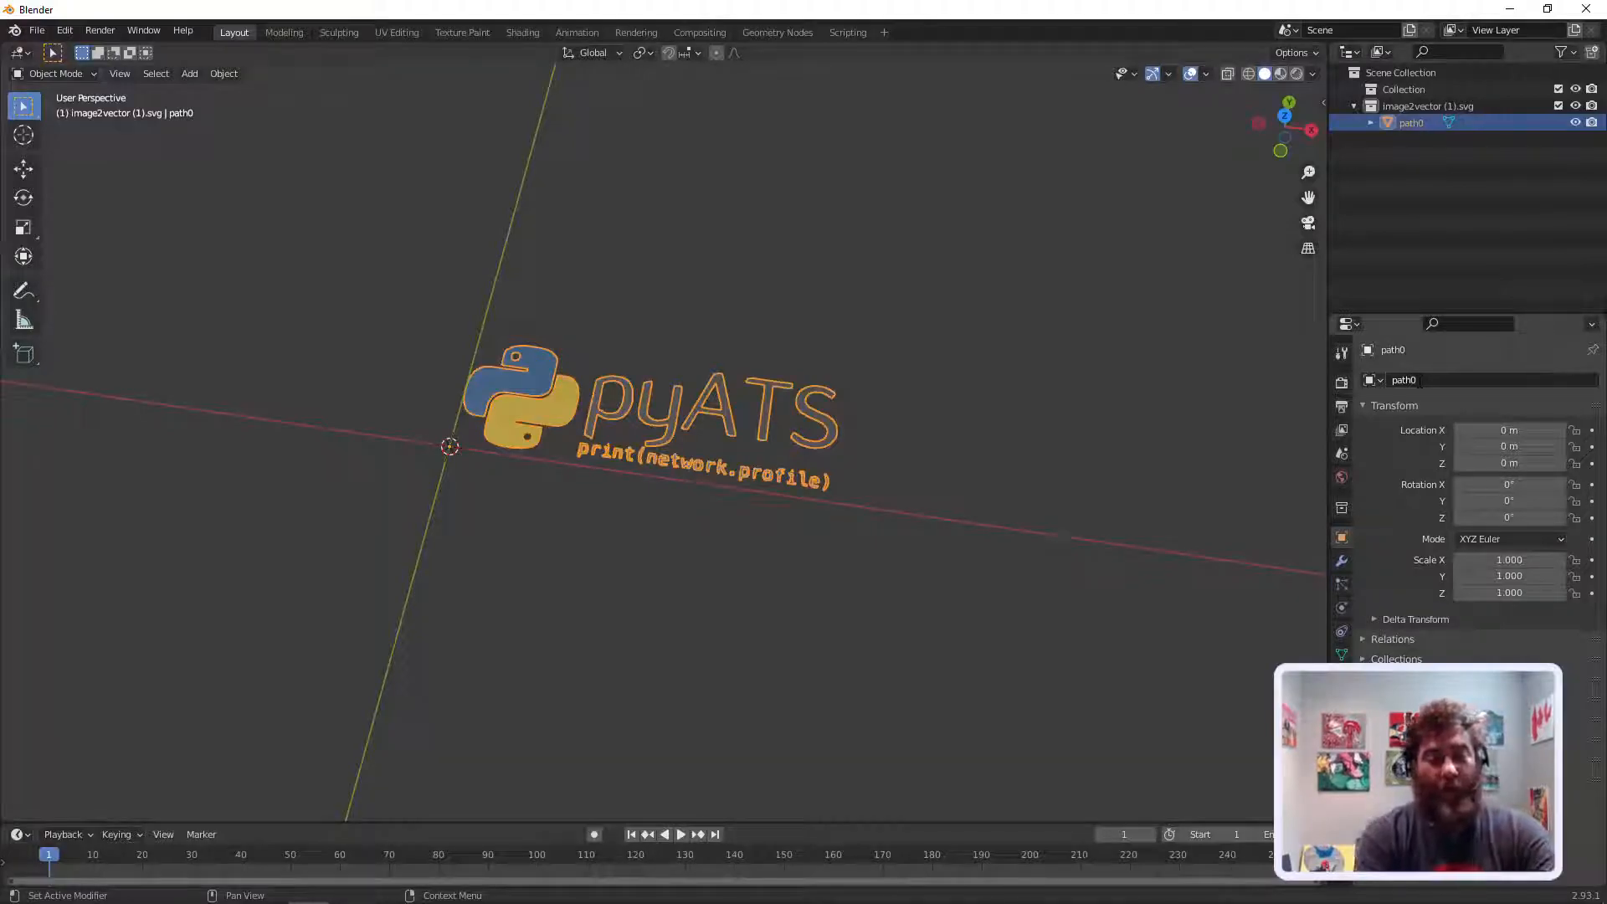
Step: Rename the joined logo object as pyATS_Logo
left_click(1420, 381)
type("pyATS Log")
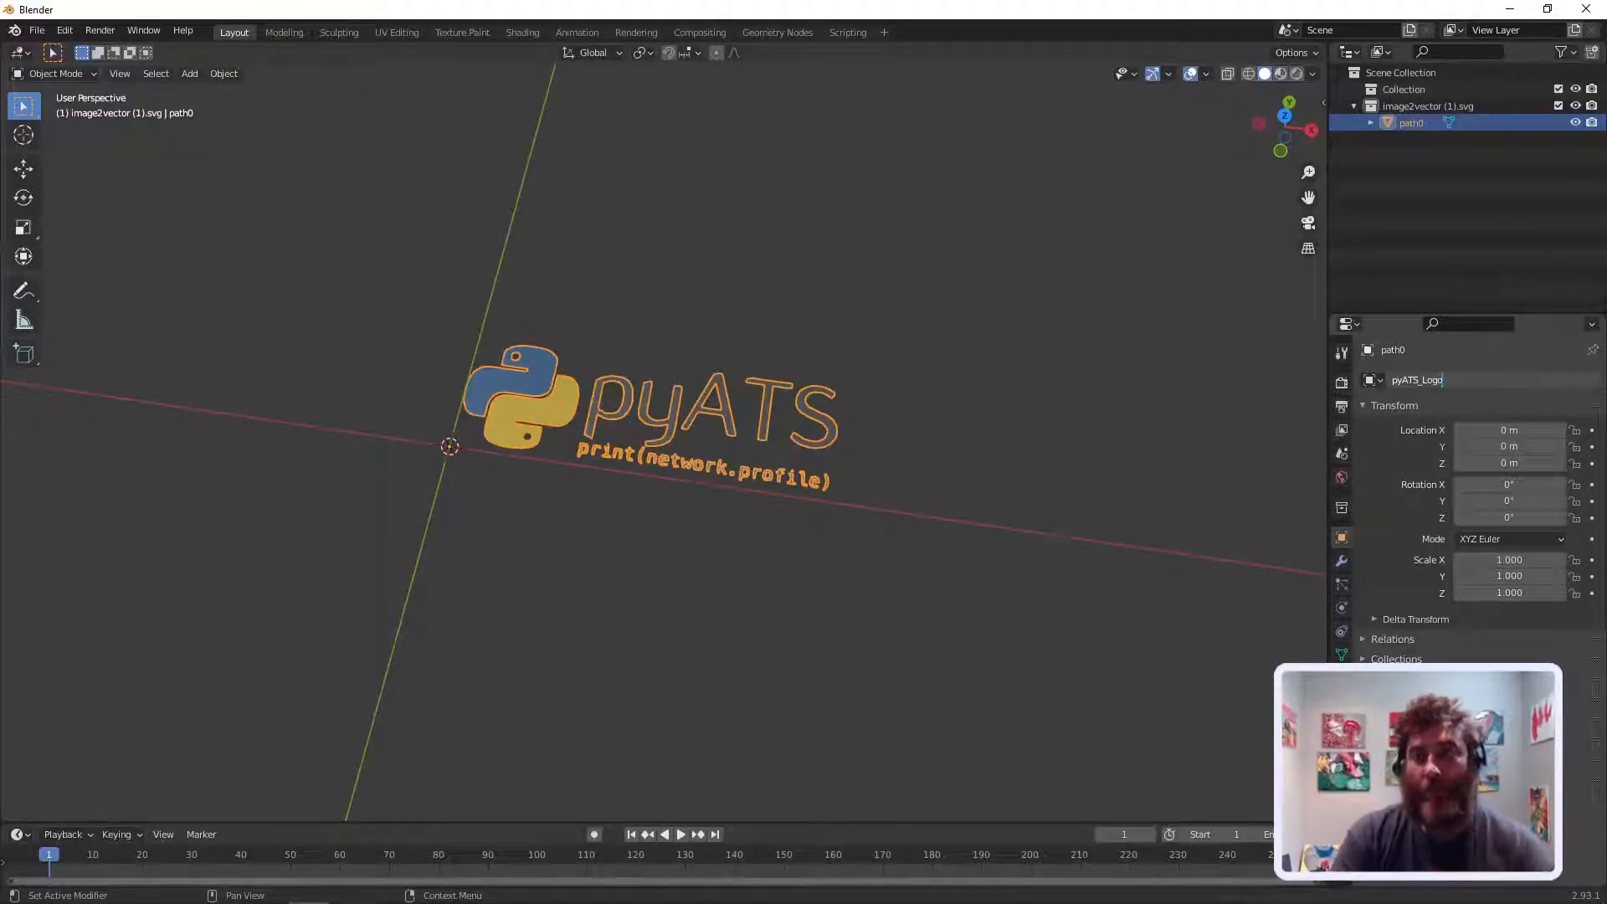
key("Return")
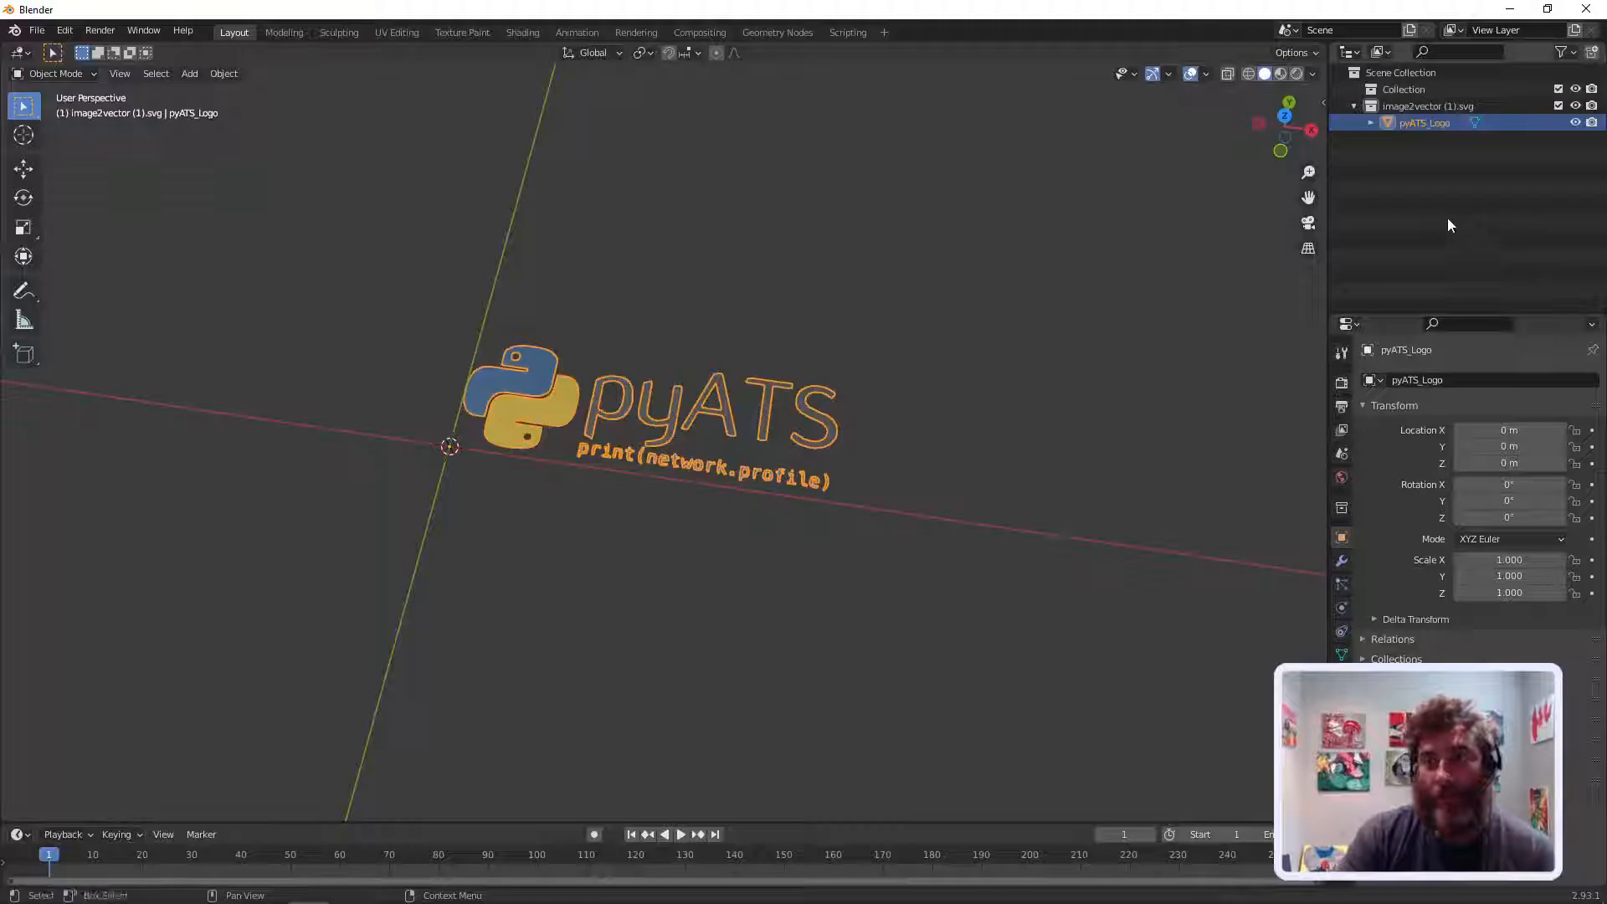
left_click(1418, 106)
right_click(1417, 107)
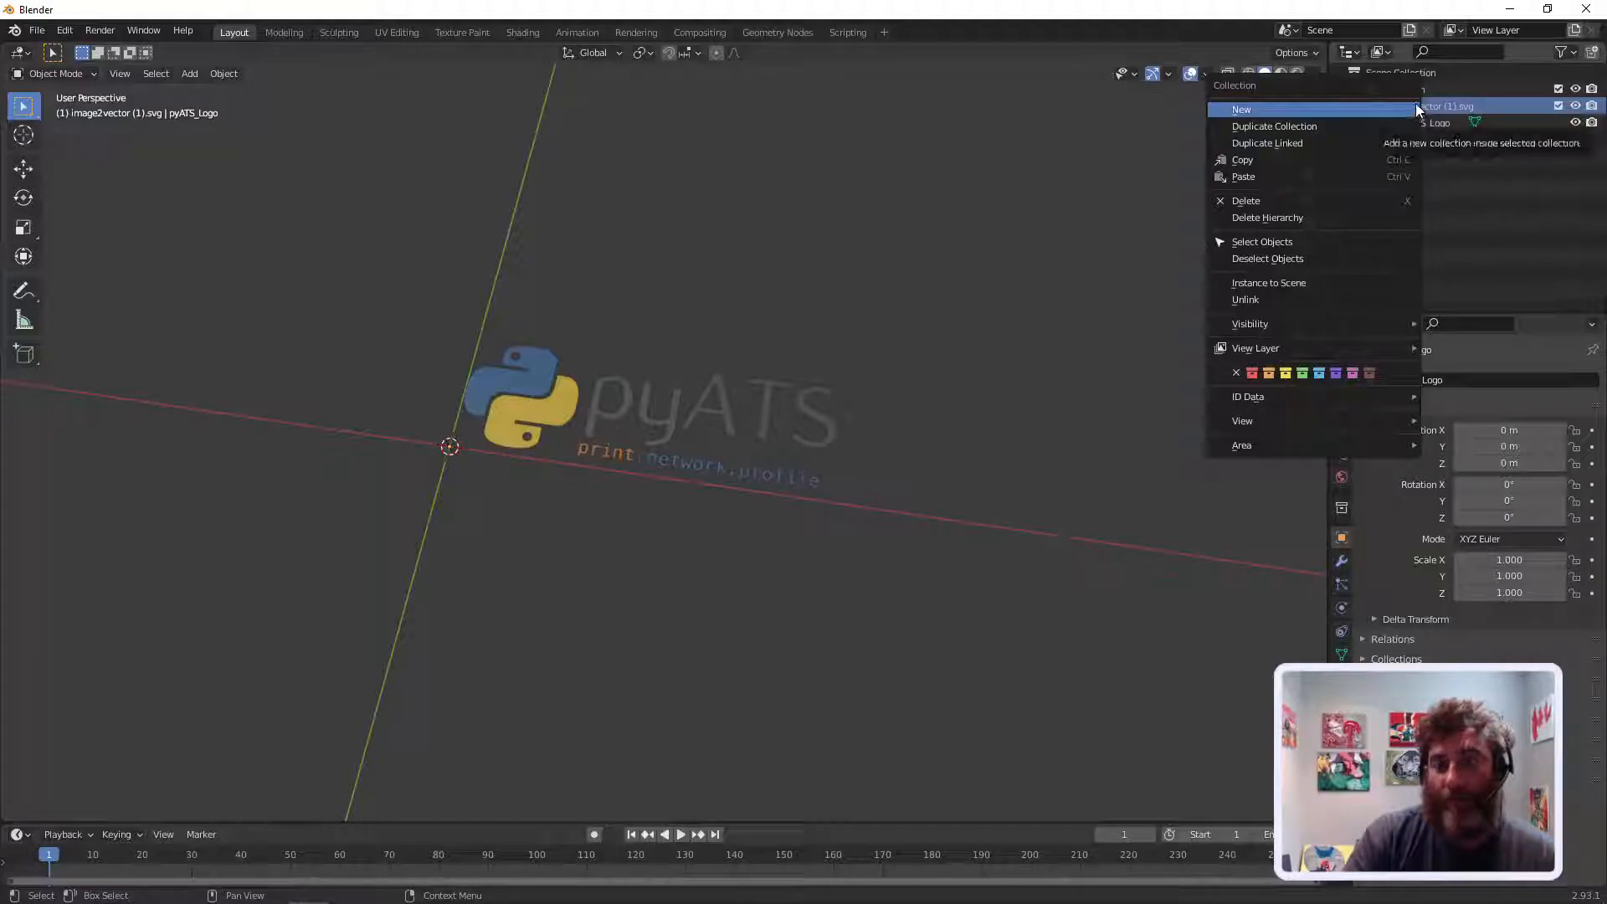
mouse_move(1319, 415)
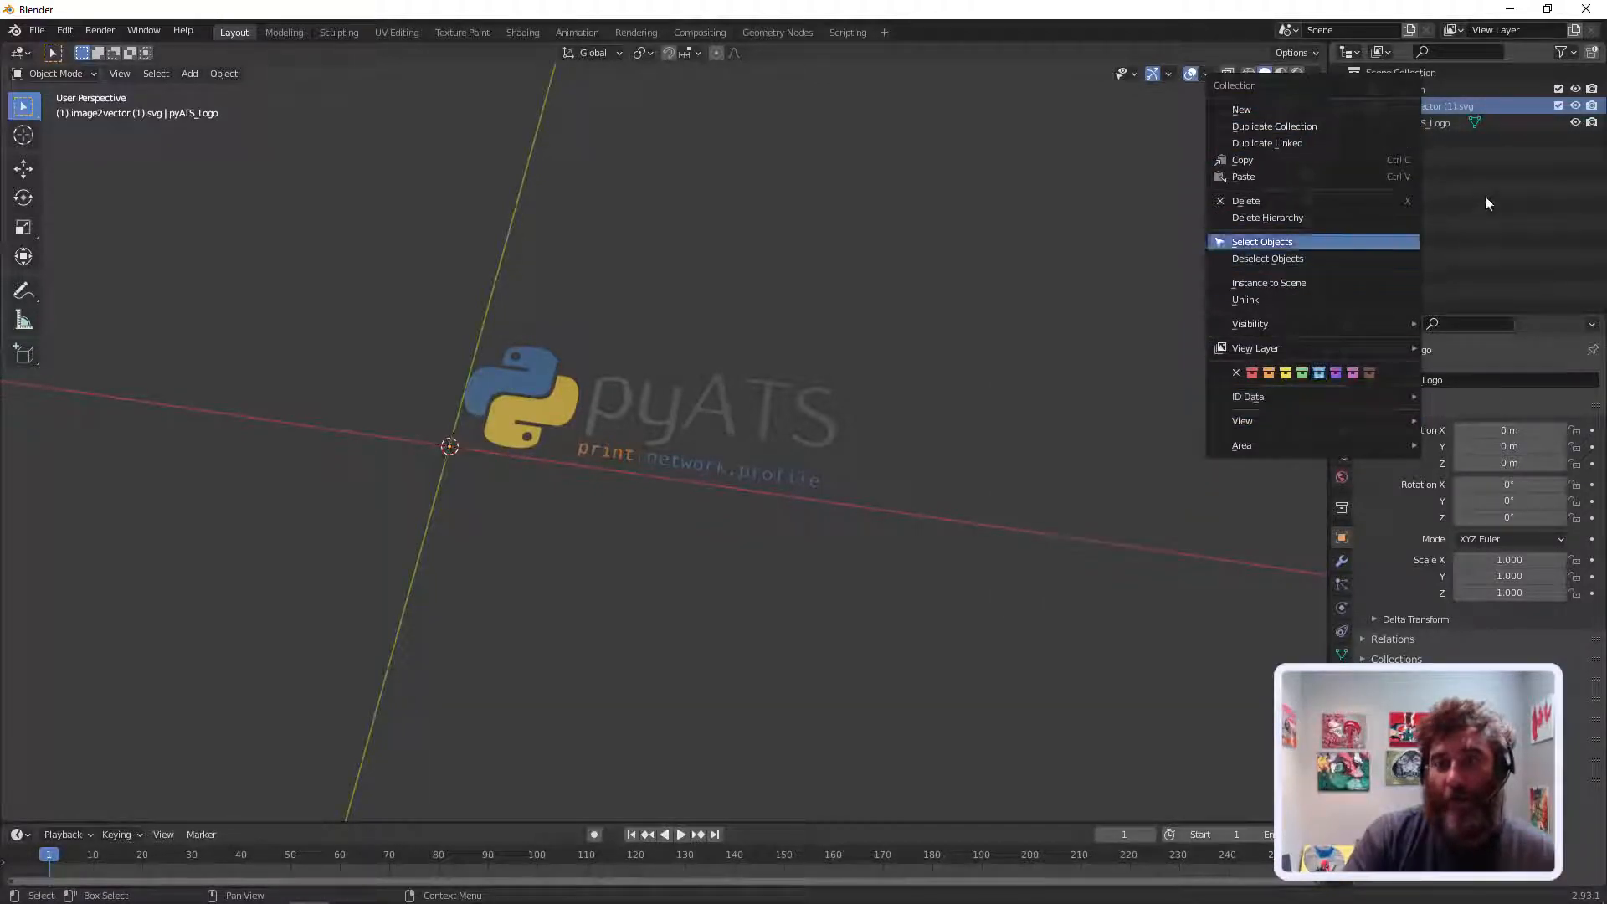
Step: Extrude the entire pyATS_Logo mesh about 0.041 m along its normal Z and return to Object Mode
left_click(635, 412)
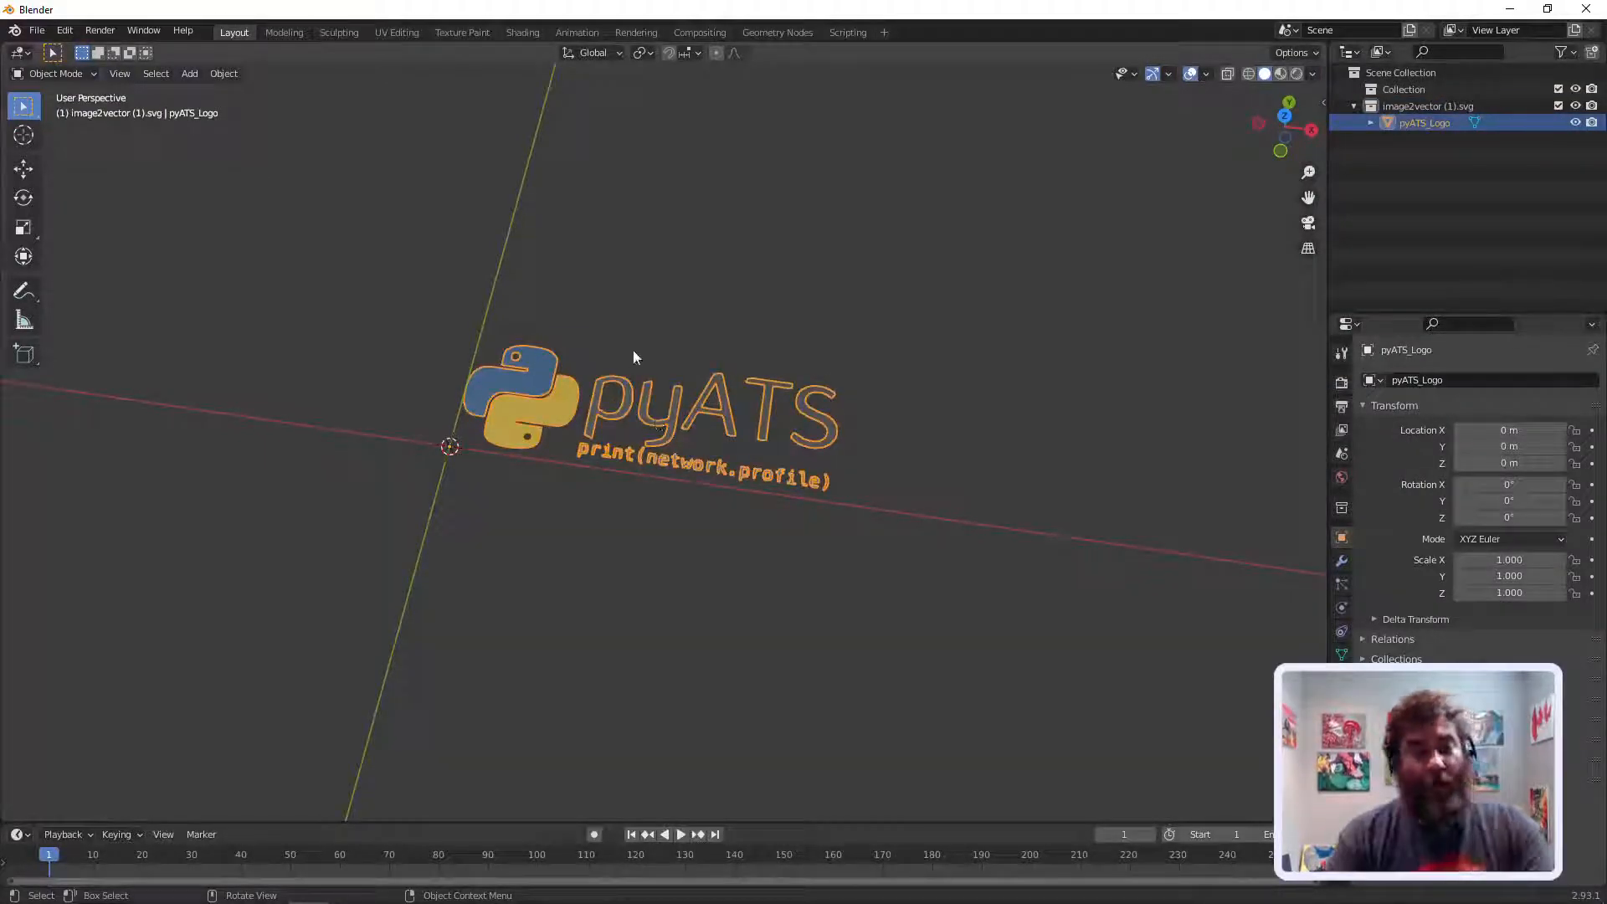
key("Tab")
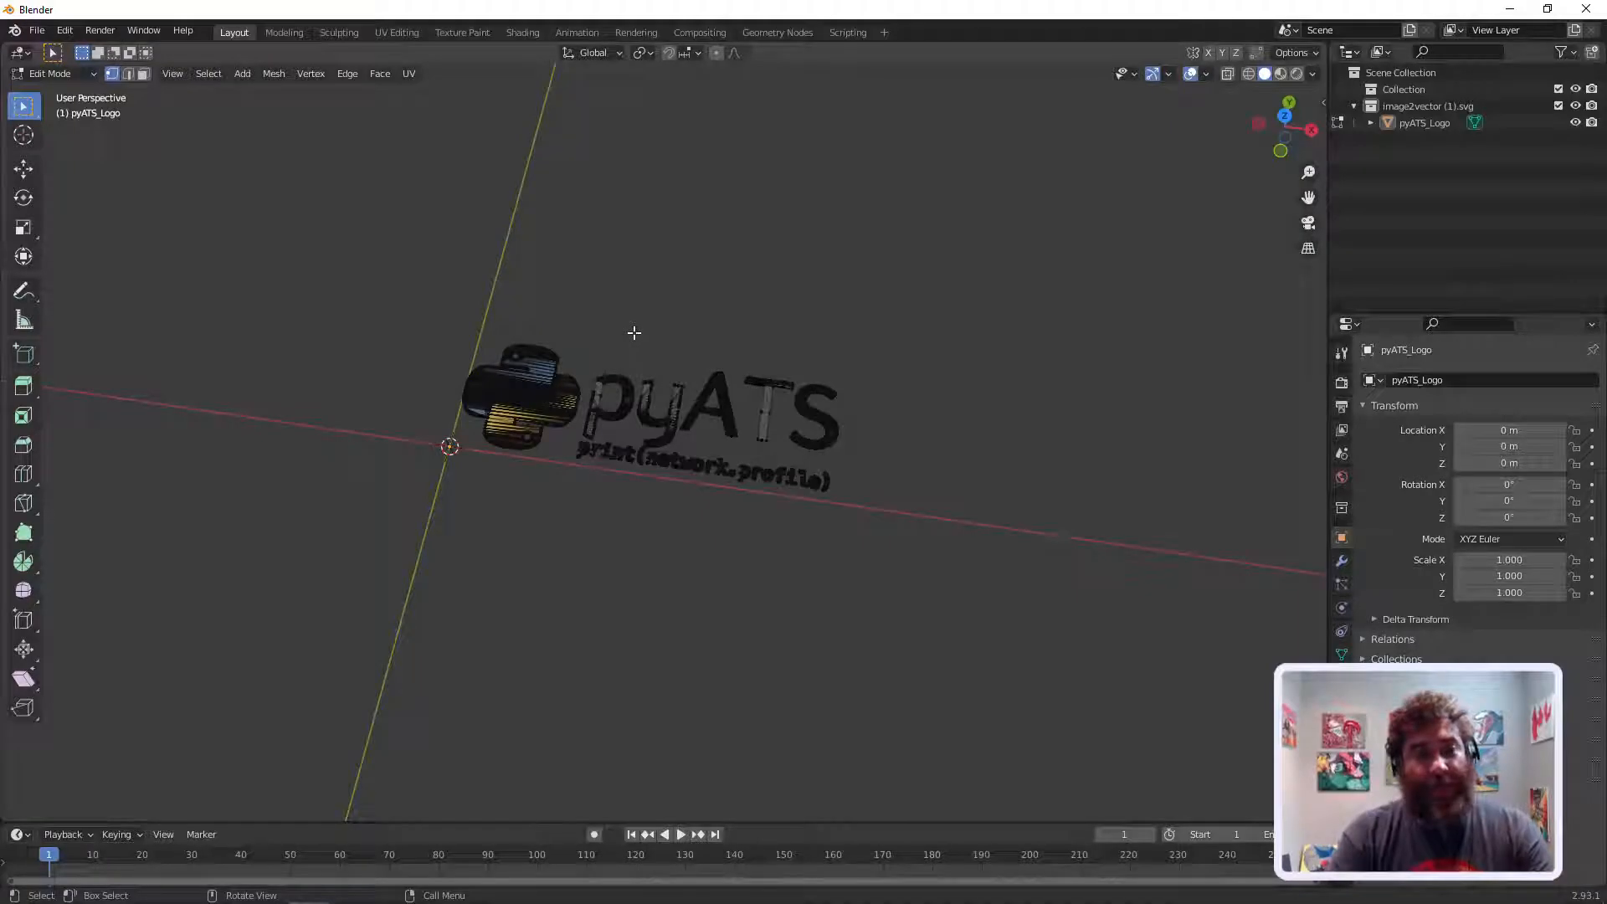
key("a")
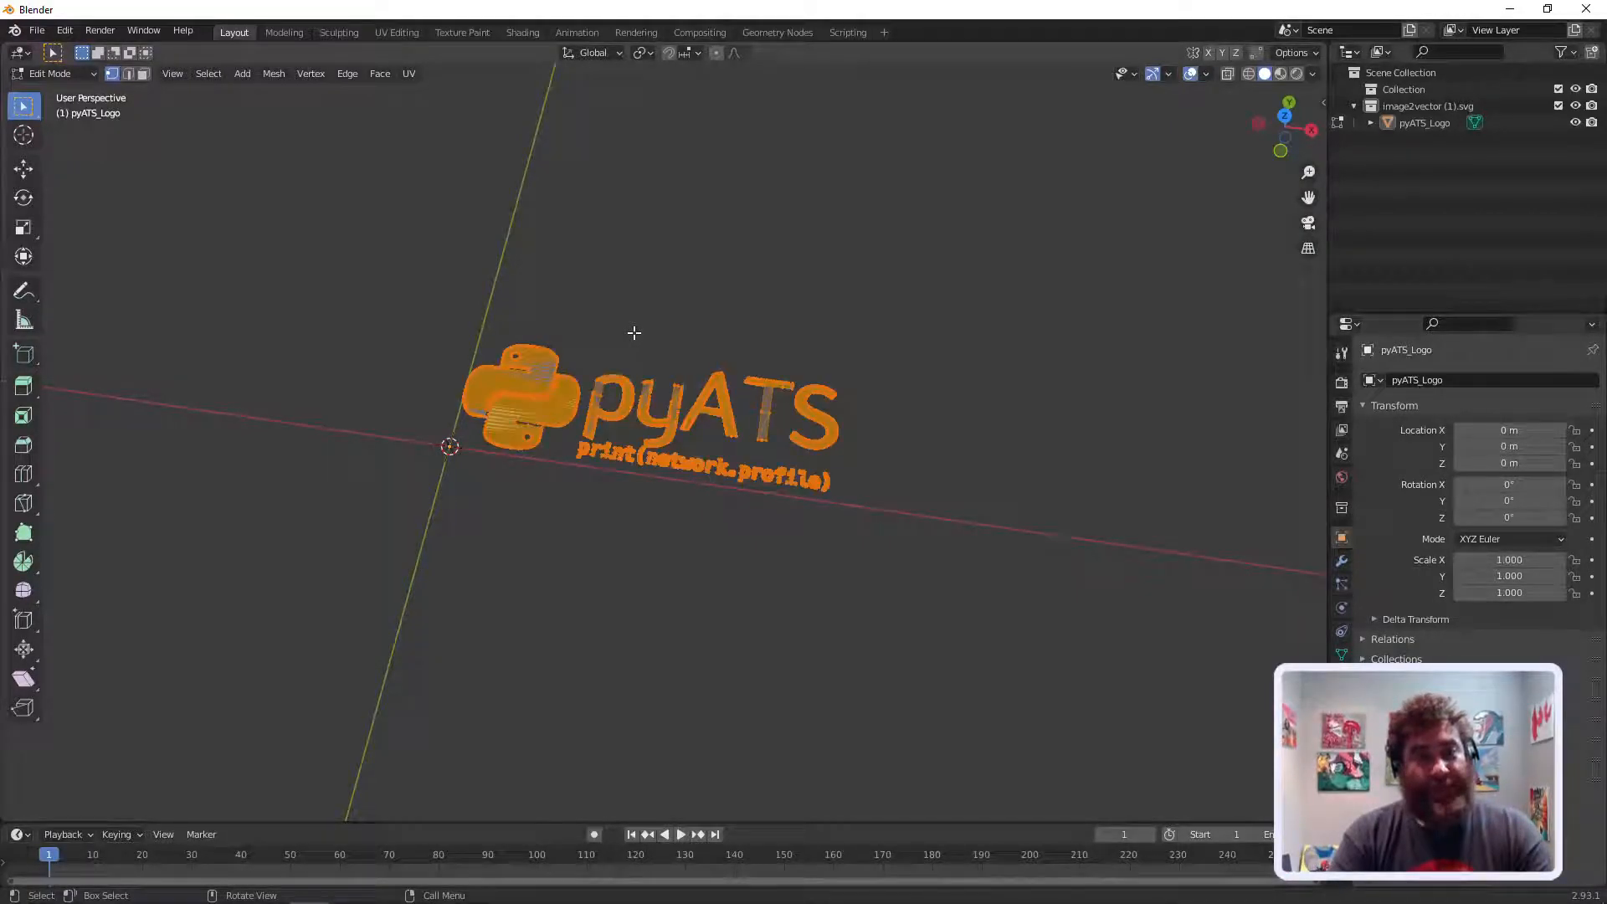
key("e")
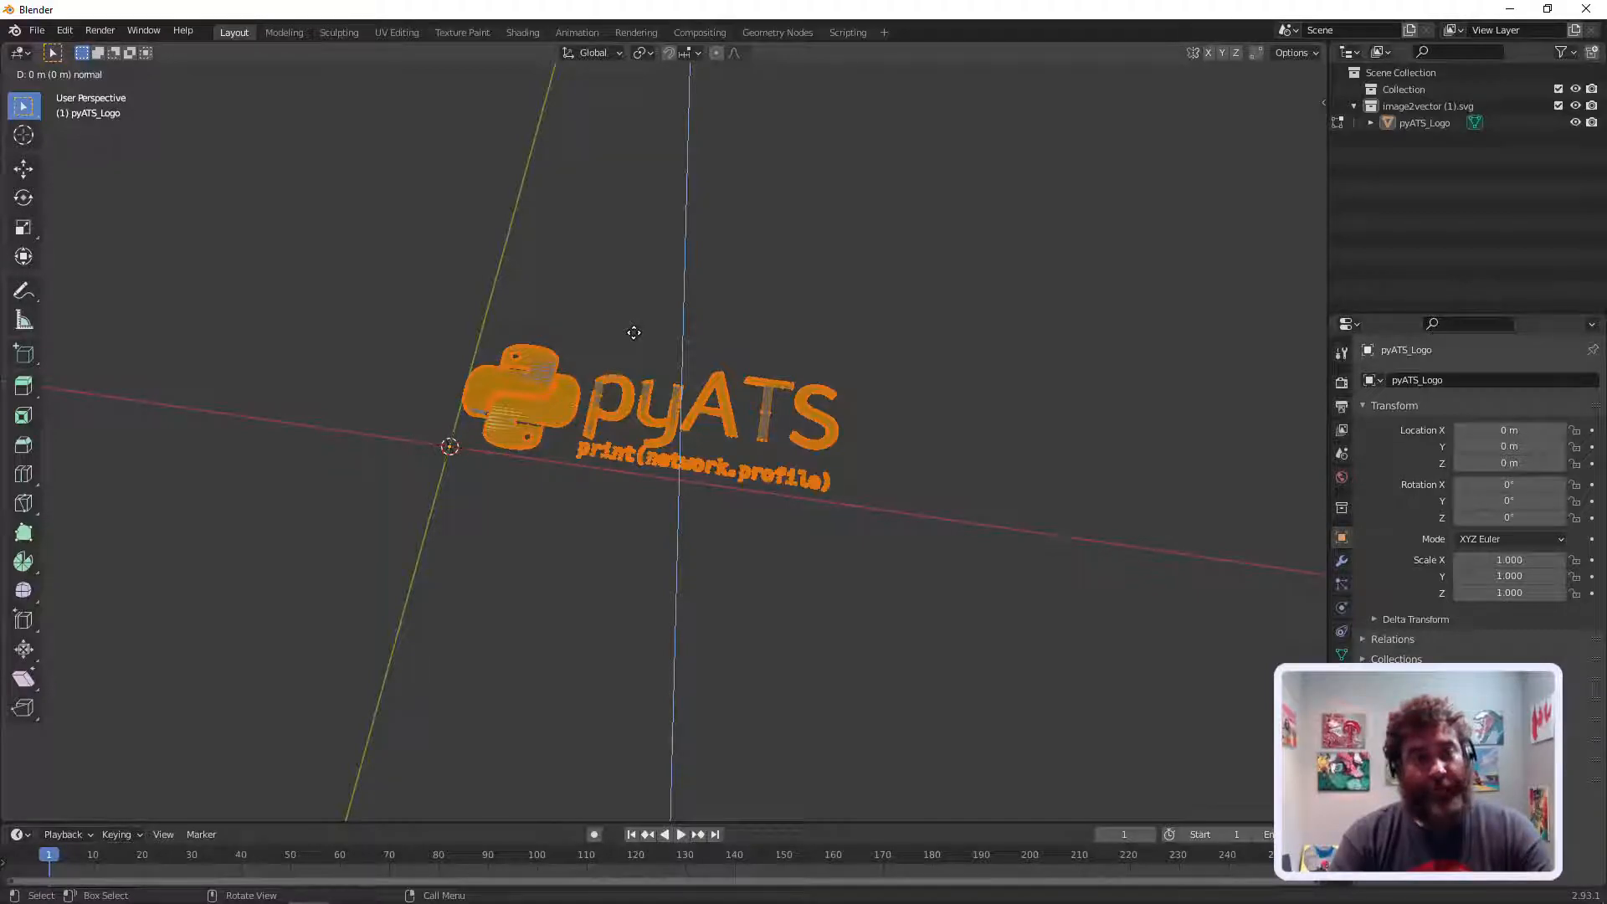
key("z")
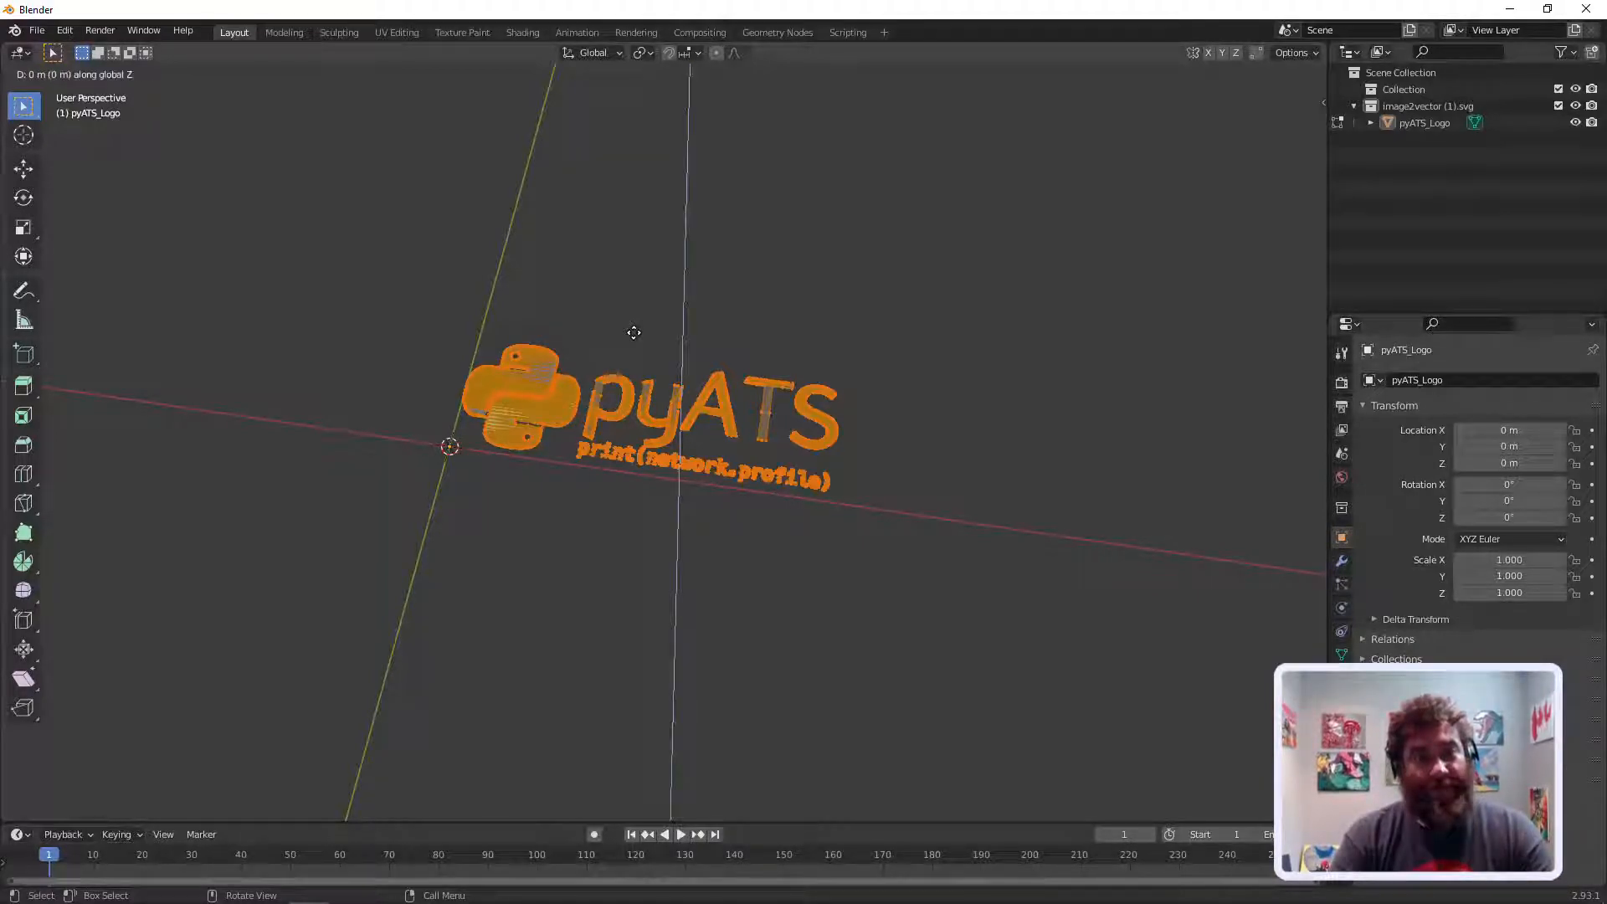
key("z")
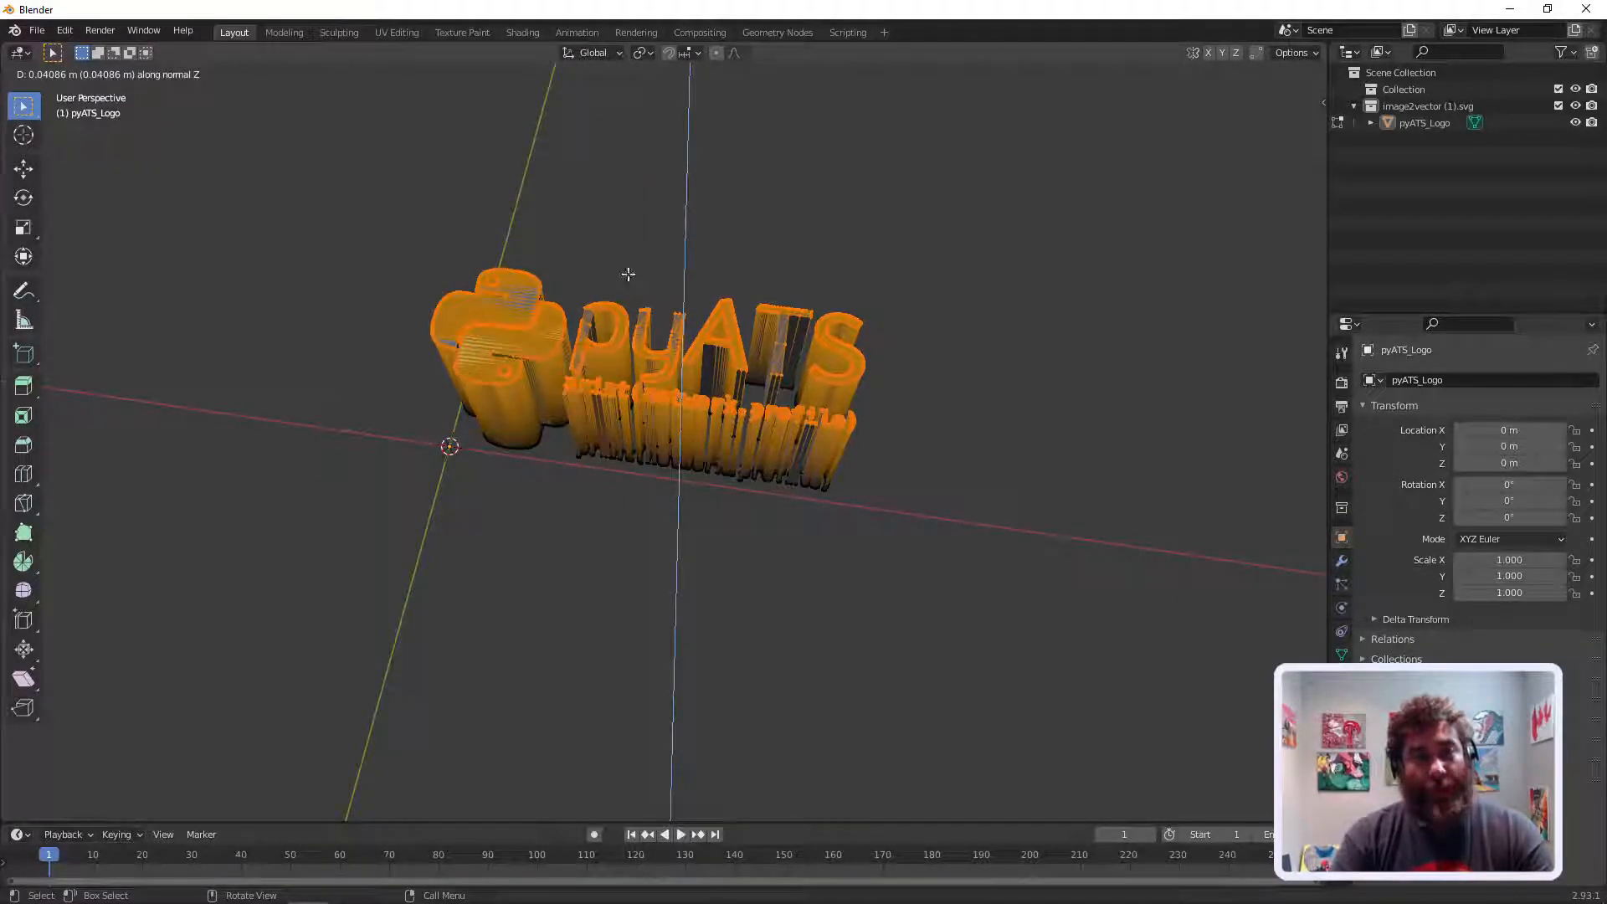
left_click(629, 274)
key("Tab")
Step: Examine the extruded logo's depth and its position relative to the world axes from several angles and distances
middle_click_drag(701, 263, 713, 340)
left_click_drag(1308, 198, 1276, 112)
middle_click_drag(721, 398, 765, 391)
left_click_drag(1308, 197, 845, 324)
middle_click_drag(845, 324, 828, 255)
left_click_drag(1309, 198, 1544, 101)
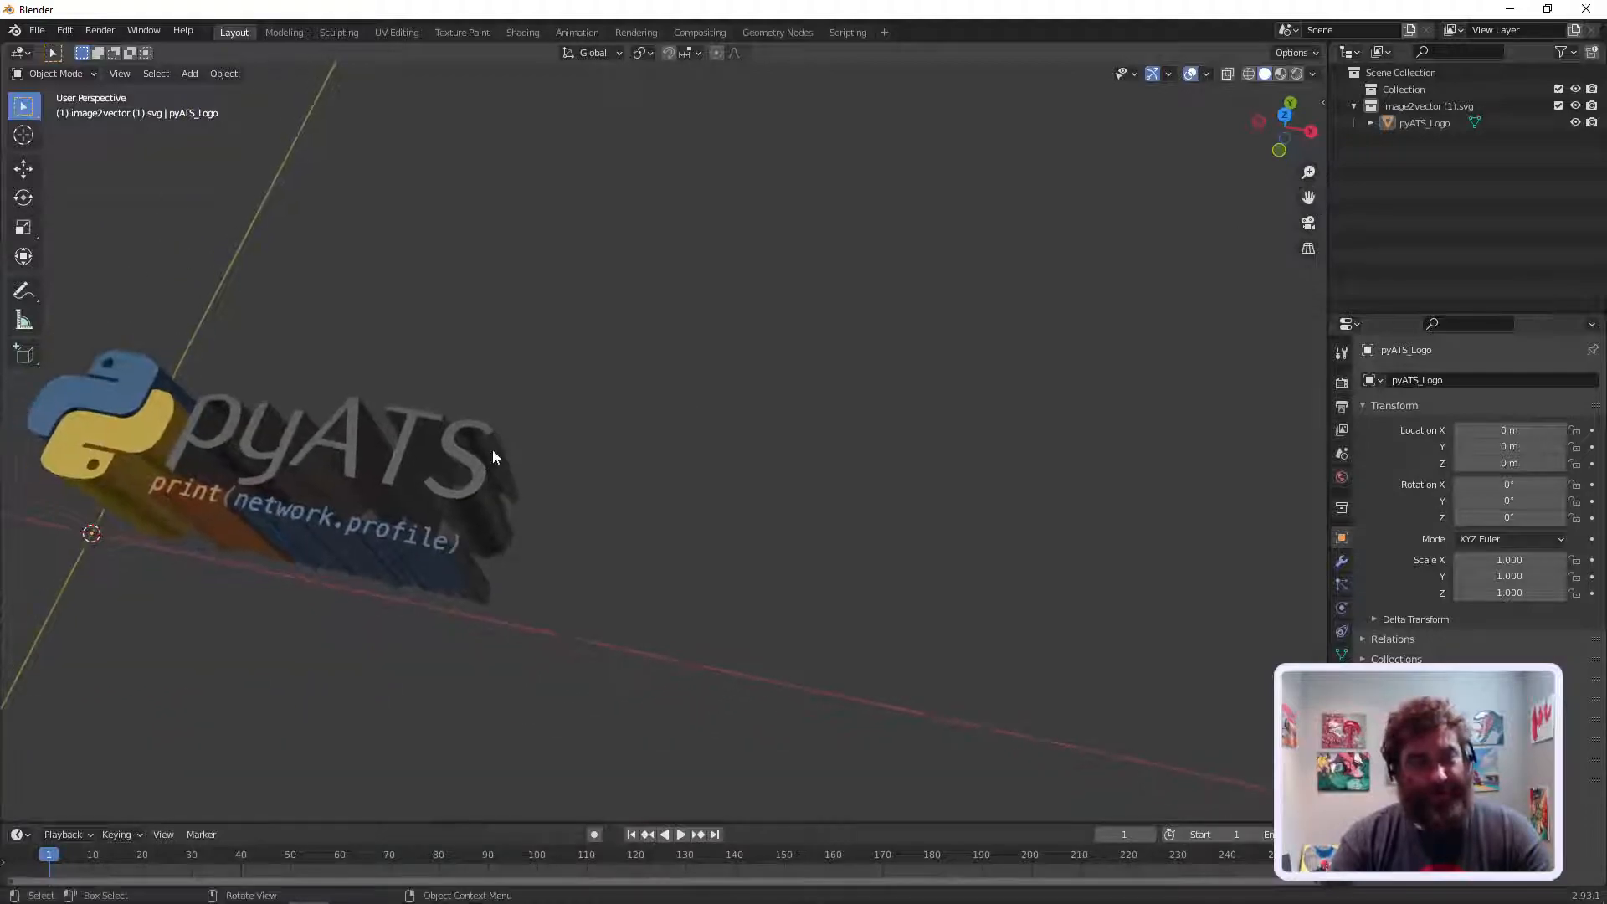
scroll(493, 451, "up", 6)
middle_click_drag(449, 451, 824, 278)
left_click_drag(1310, 199, 1573, 469)
scroll(1072, 420, "down", 7)
middle_click_drag(1001, 413, 1180, 283)
left_click_drag(1308, 199, 1329, 4)
middle_click_drag(919, 623, 497, 356)
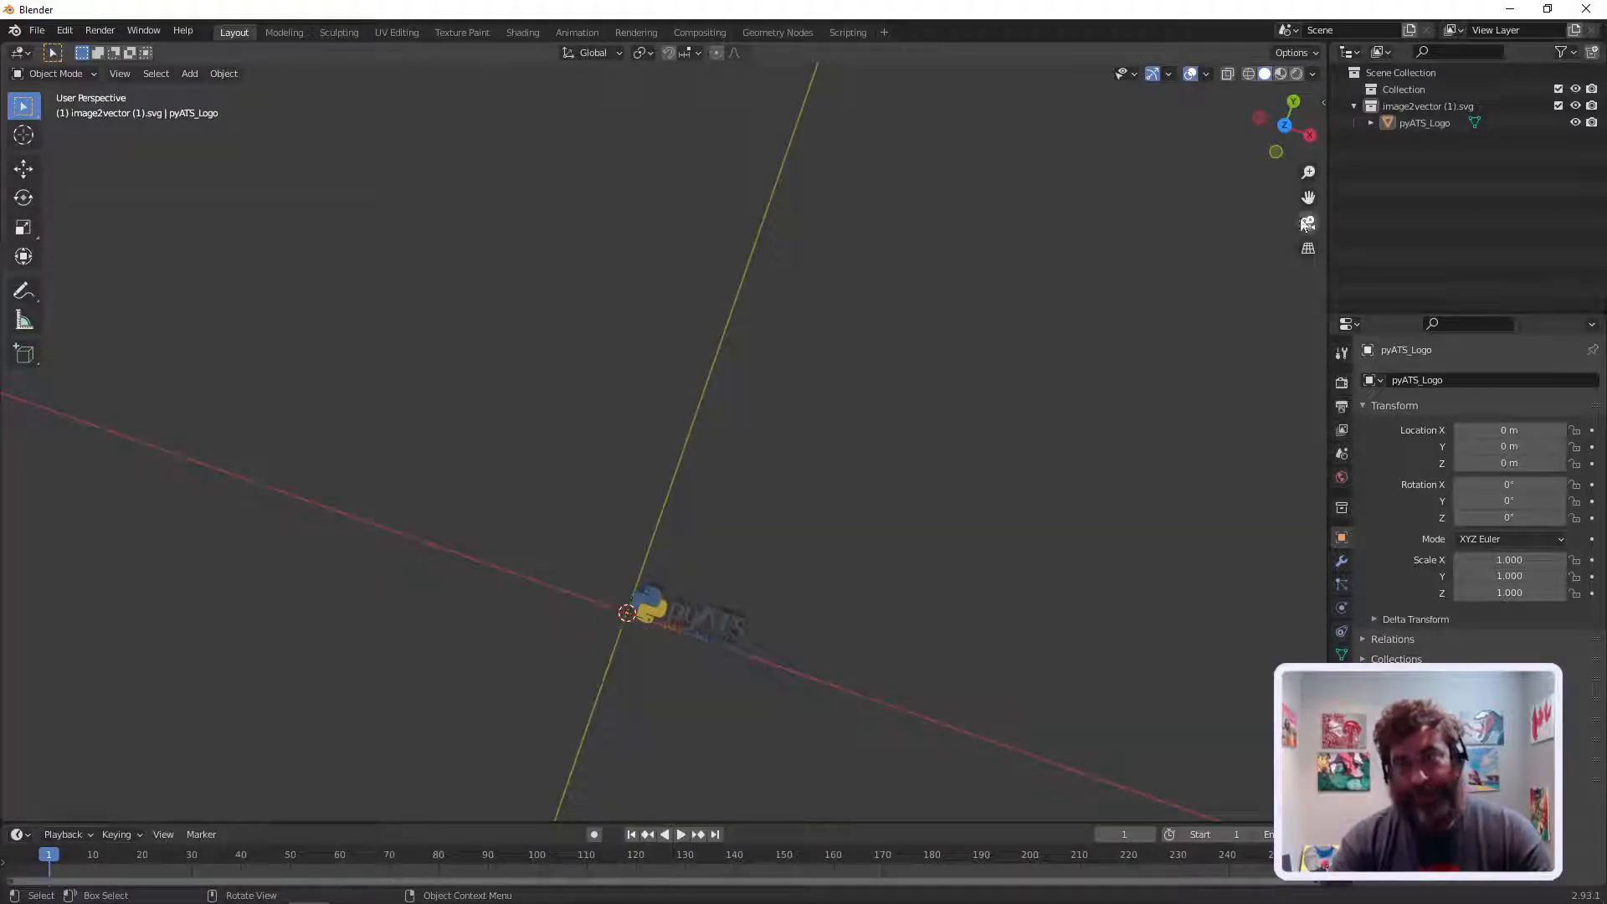
left_click_drag(1308, 198, 932, 522)
scroll(796, 561, "down", 6)
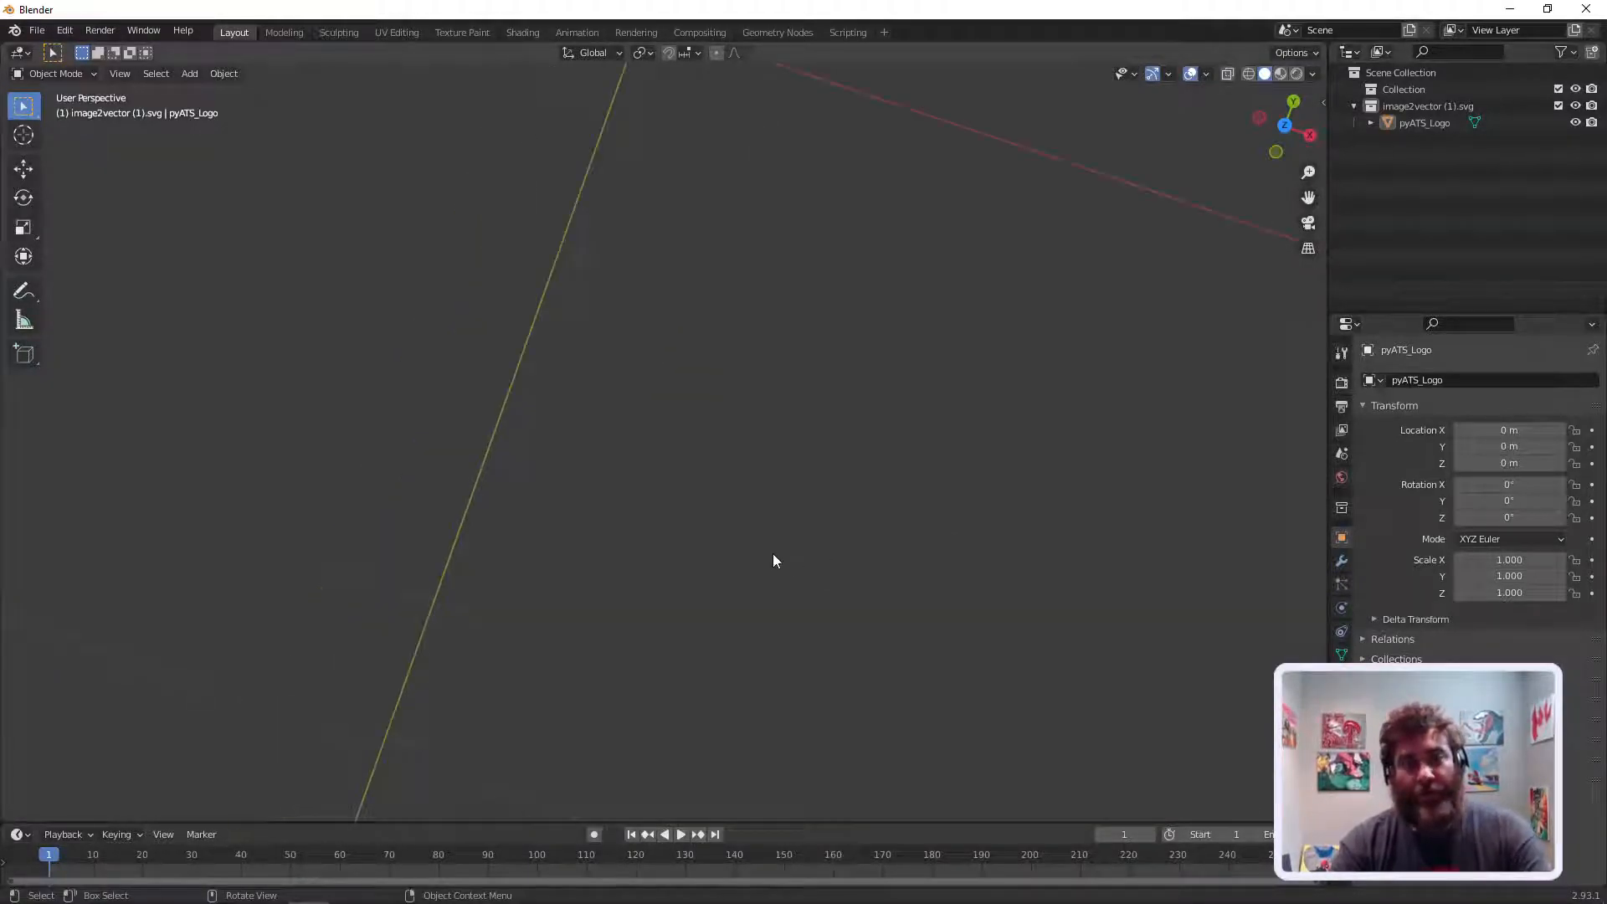
scroll(778, 276, "up", 4)
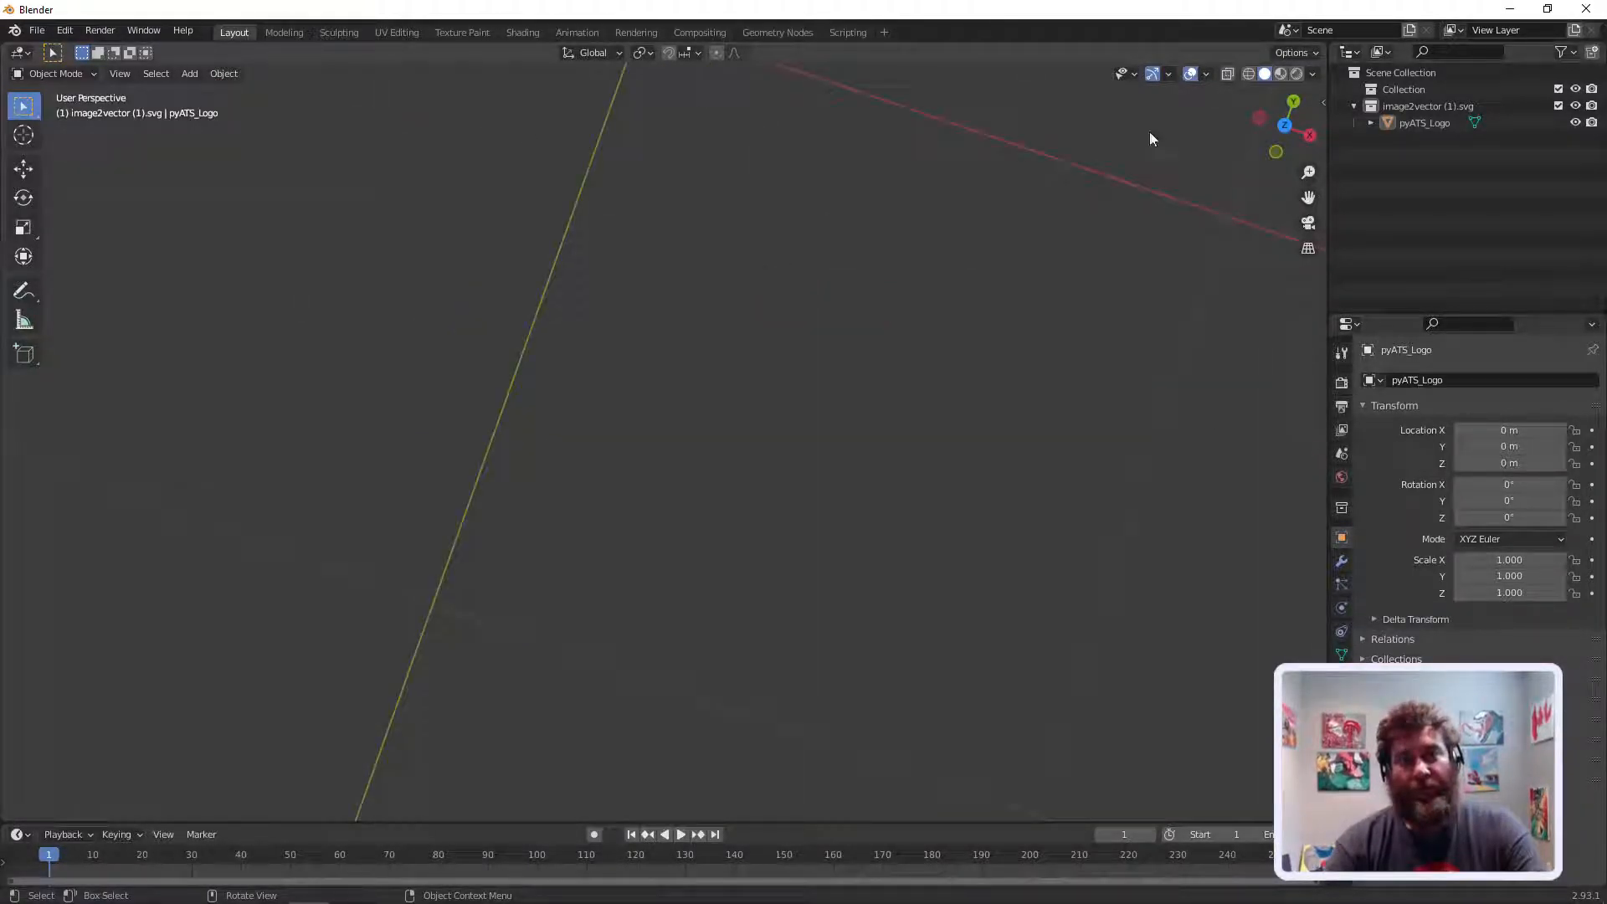
left_click_drag(1305, 197, 1260, 606)
scroll(706, 331, "up", 6)
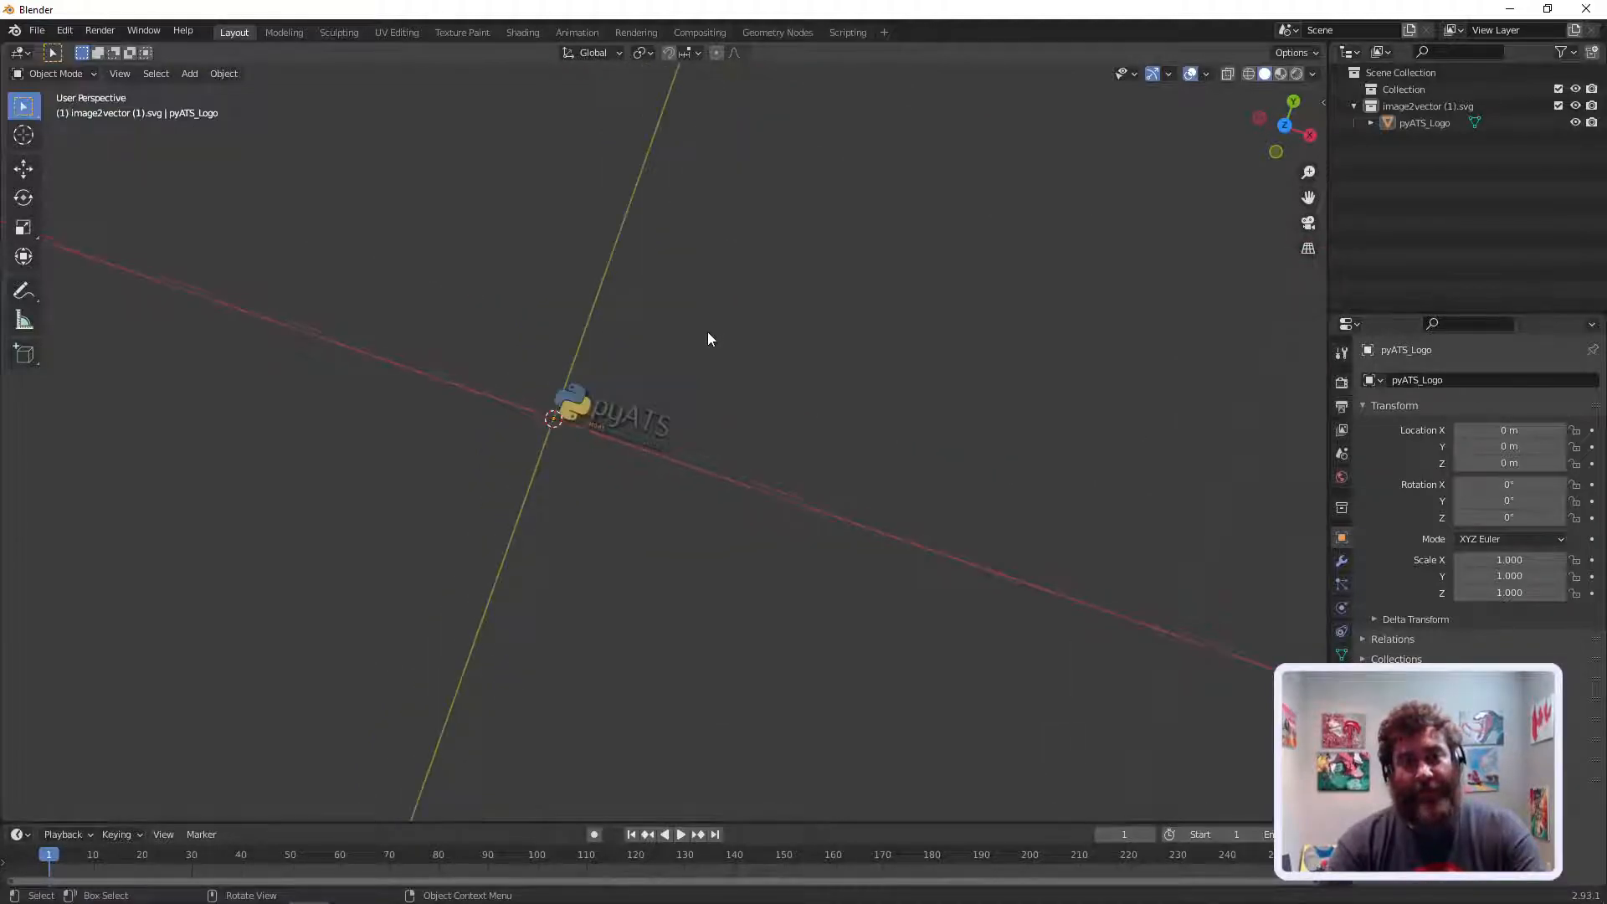
left_click(641, 394)
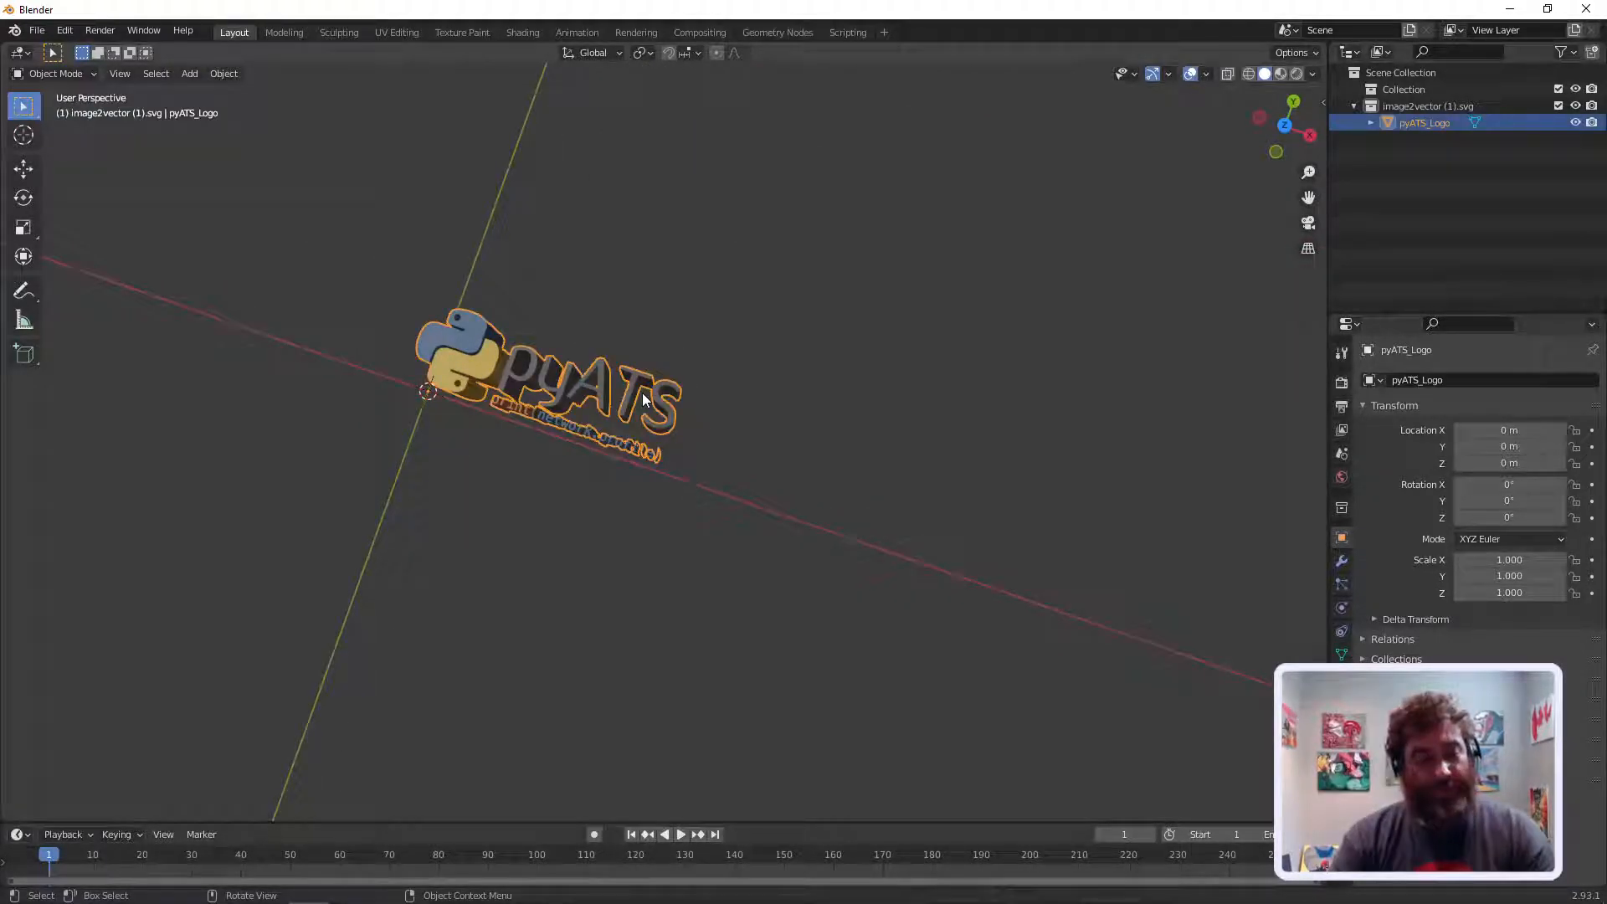
key("r")
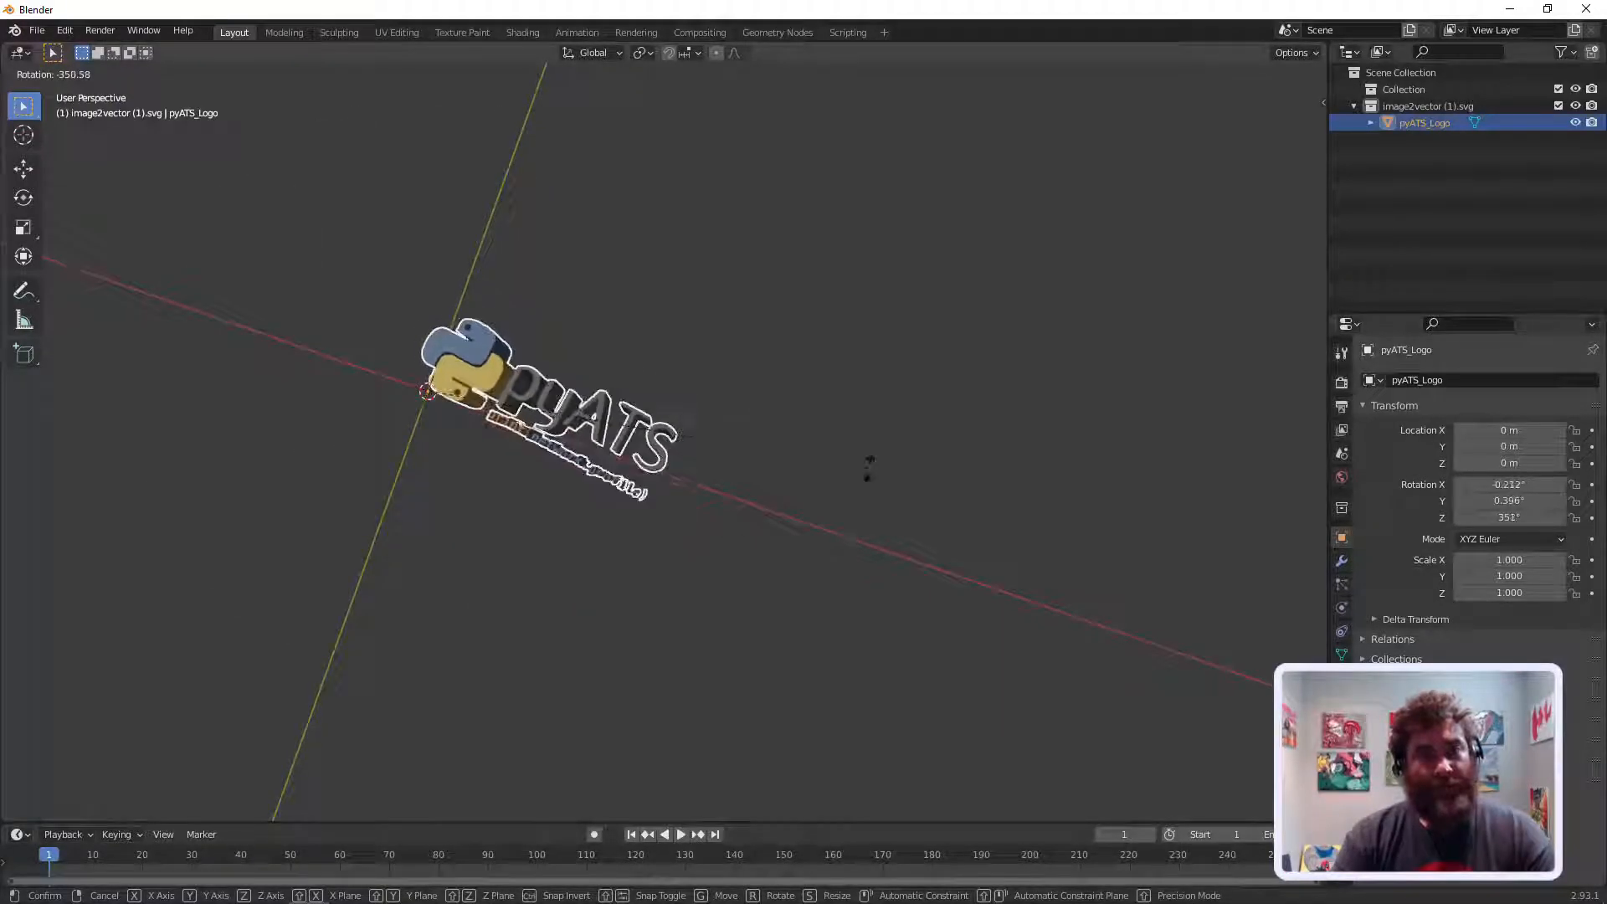
right_click(866, 390)
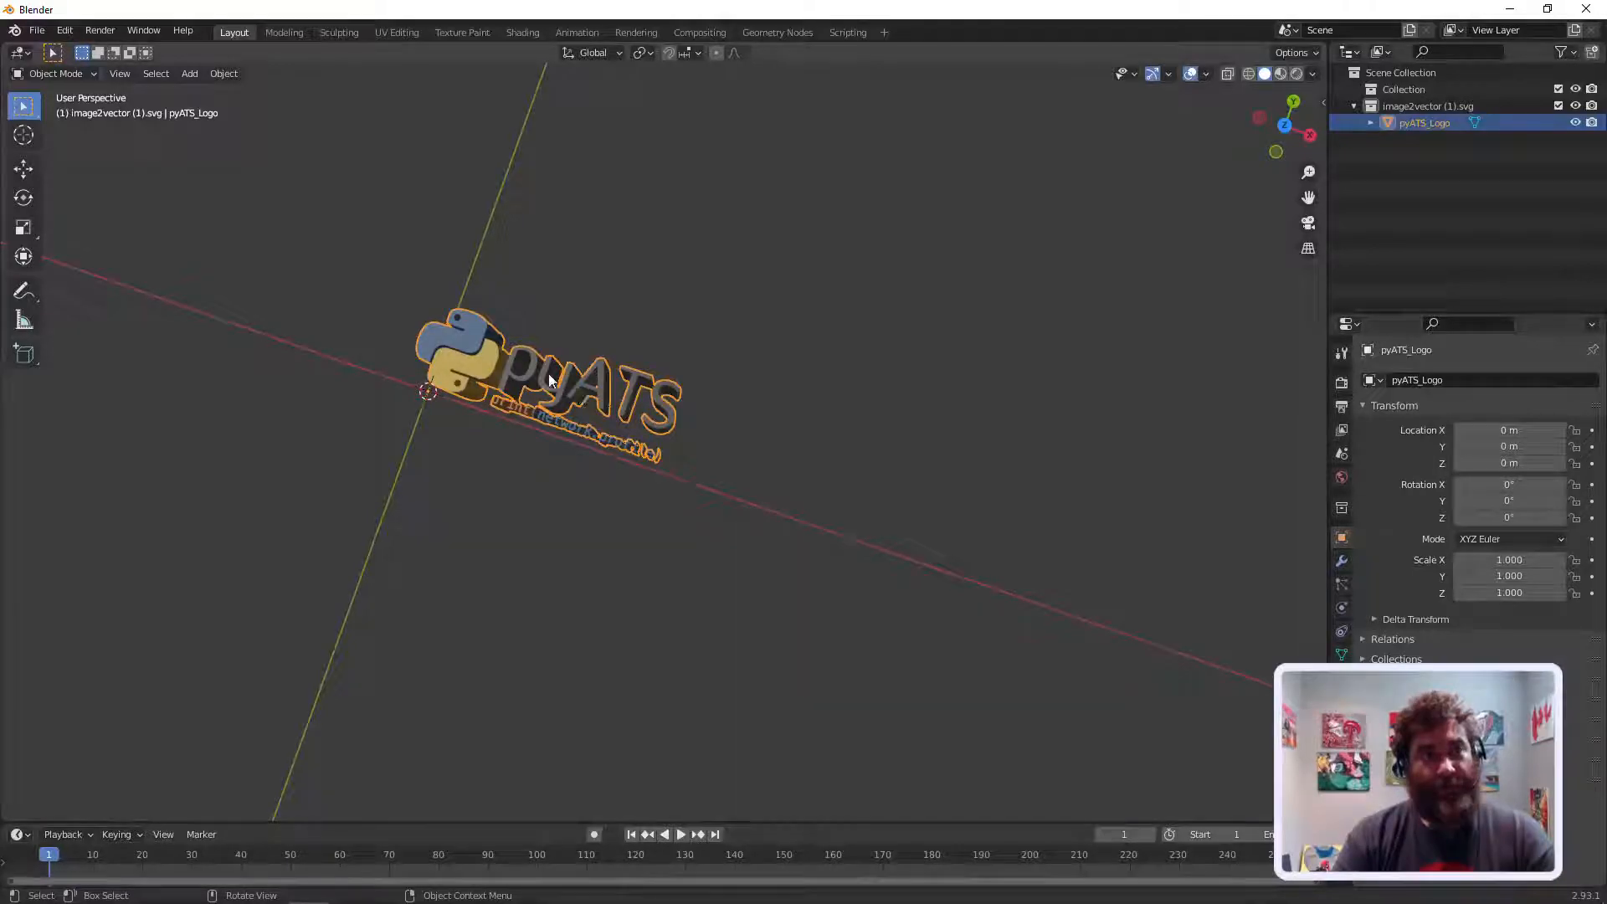
Step: Try setting the logo's origin to the 3D cursor and test-rotate the logo around it
left_click(223, 73)
mouse_move(249, 112)
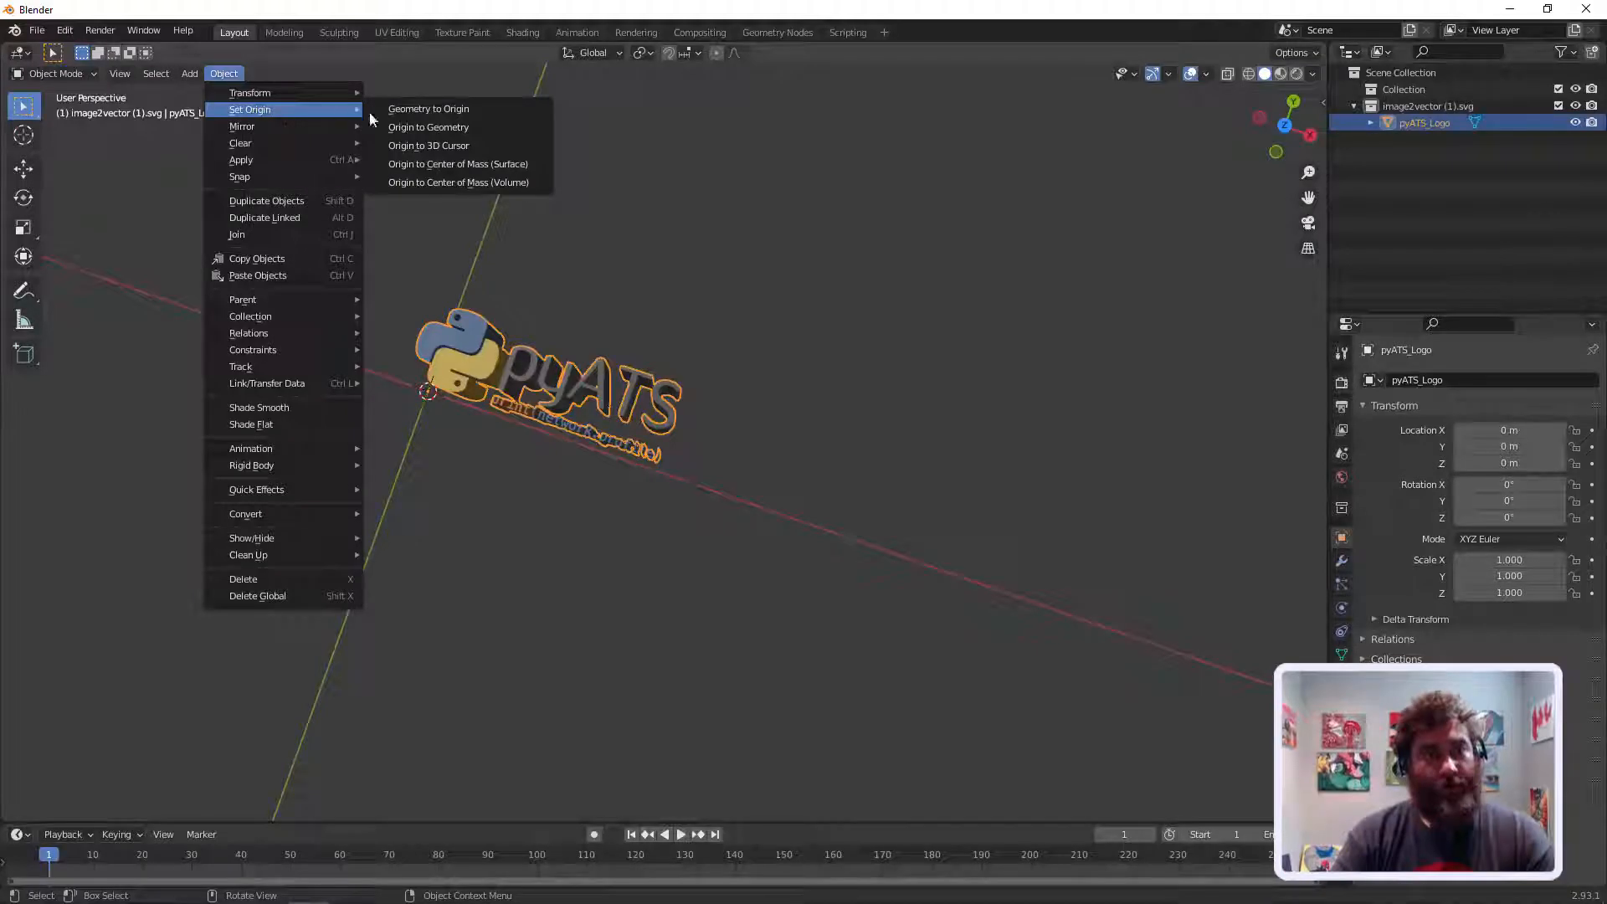
left_click(422, 146)
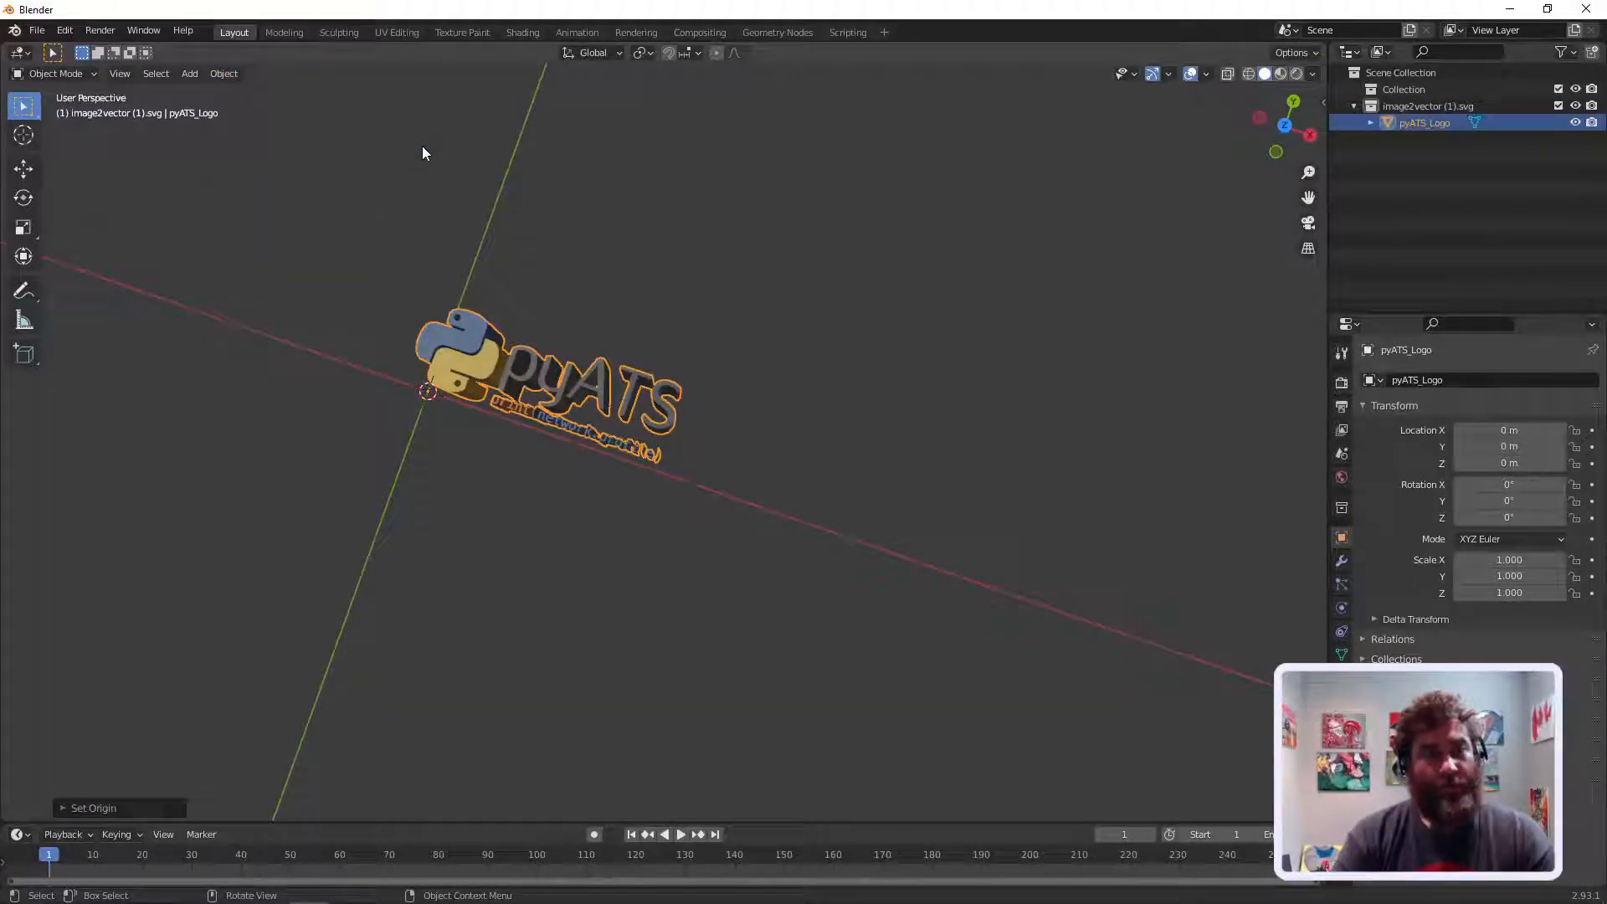
key("r")
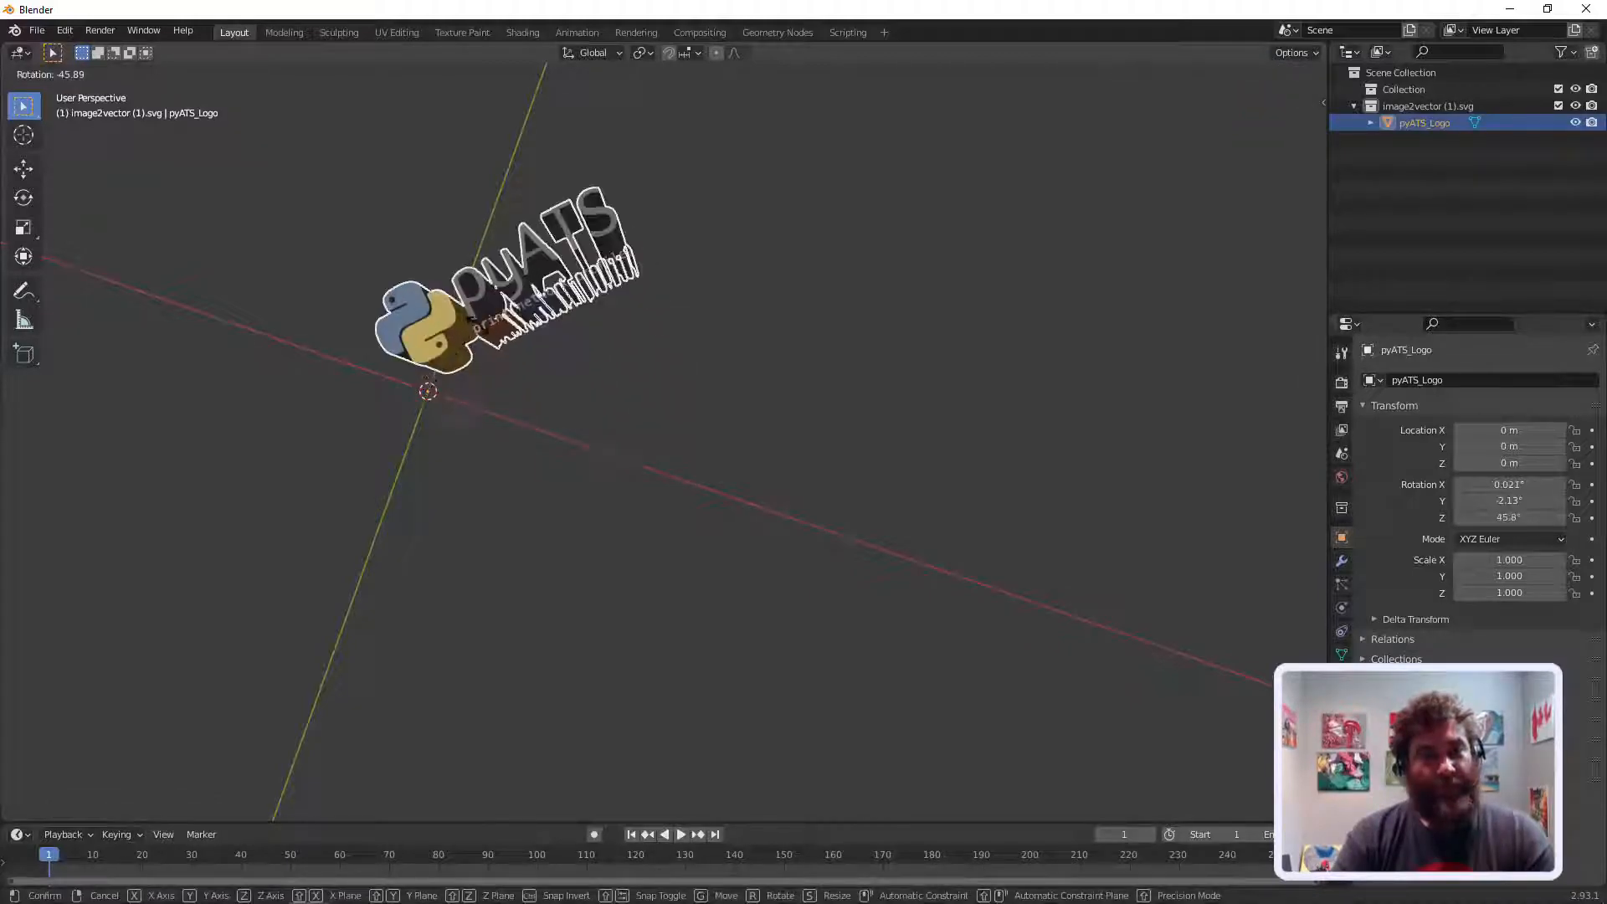
right_click(510, 383)
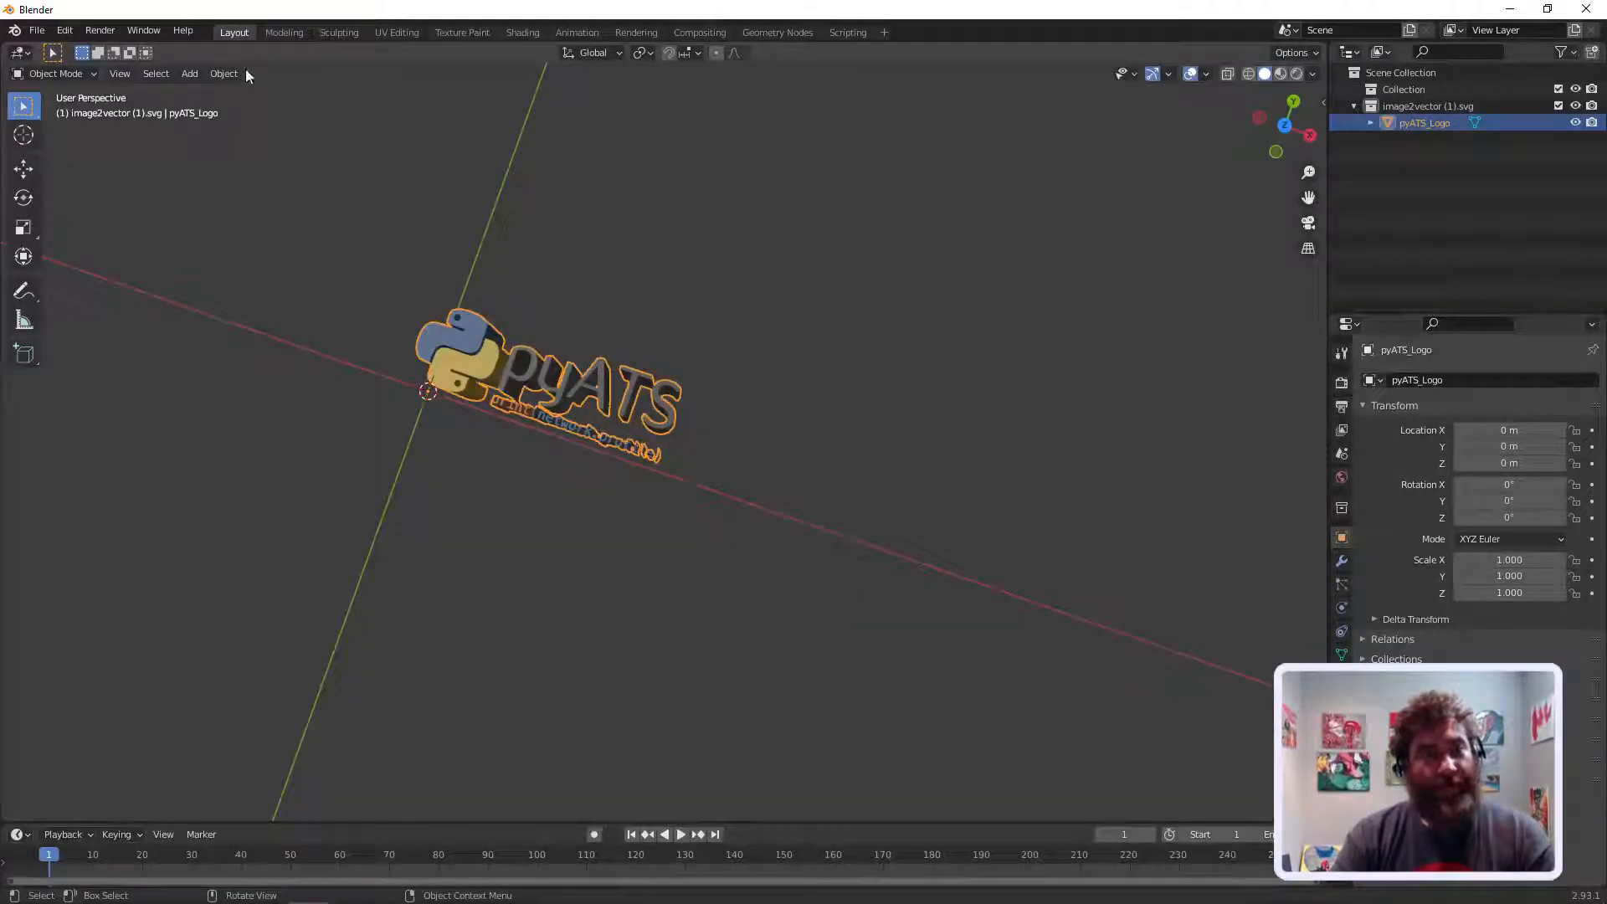
Step: Set the logo's origin to its geometry and test-rotate the logo without keeping the rotation
left_click(224, 74)
mouse_move(265, 104)
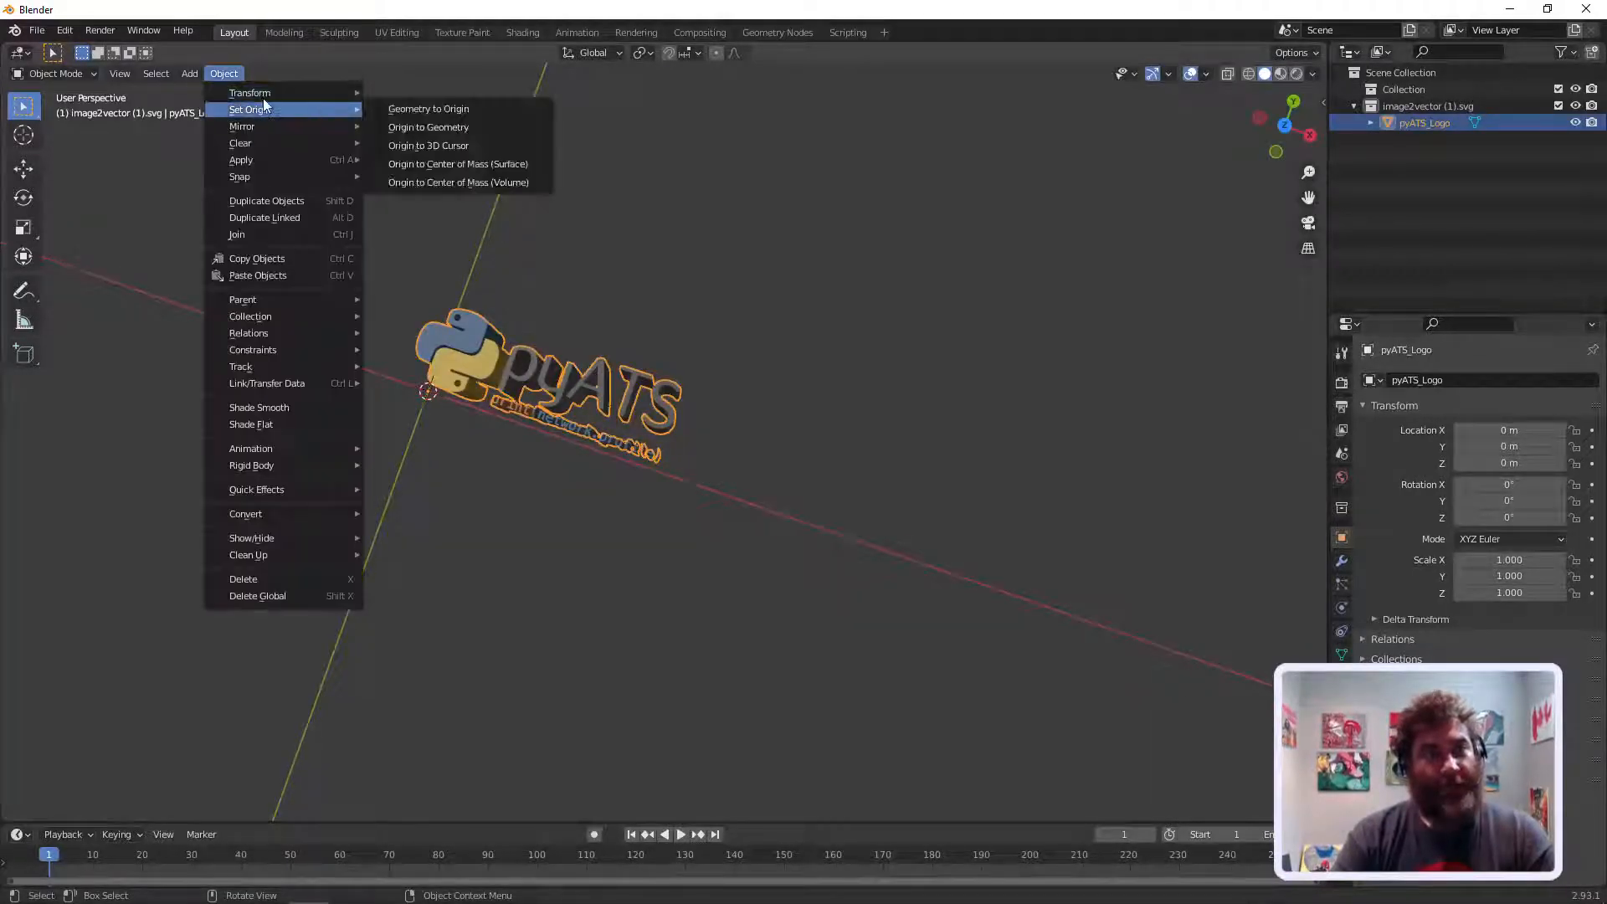
left_click(416, 131)
left_click(629, 333)
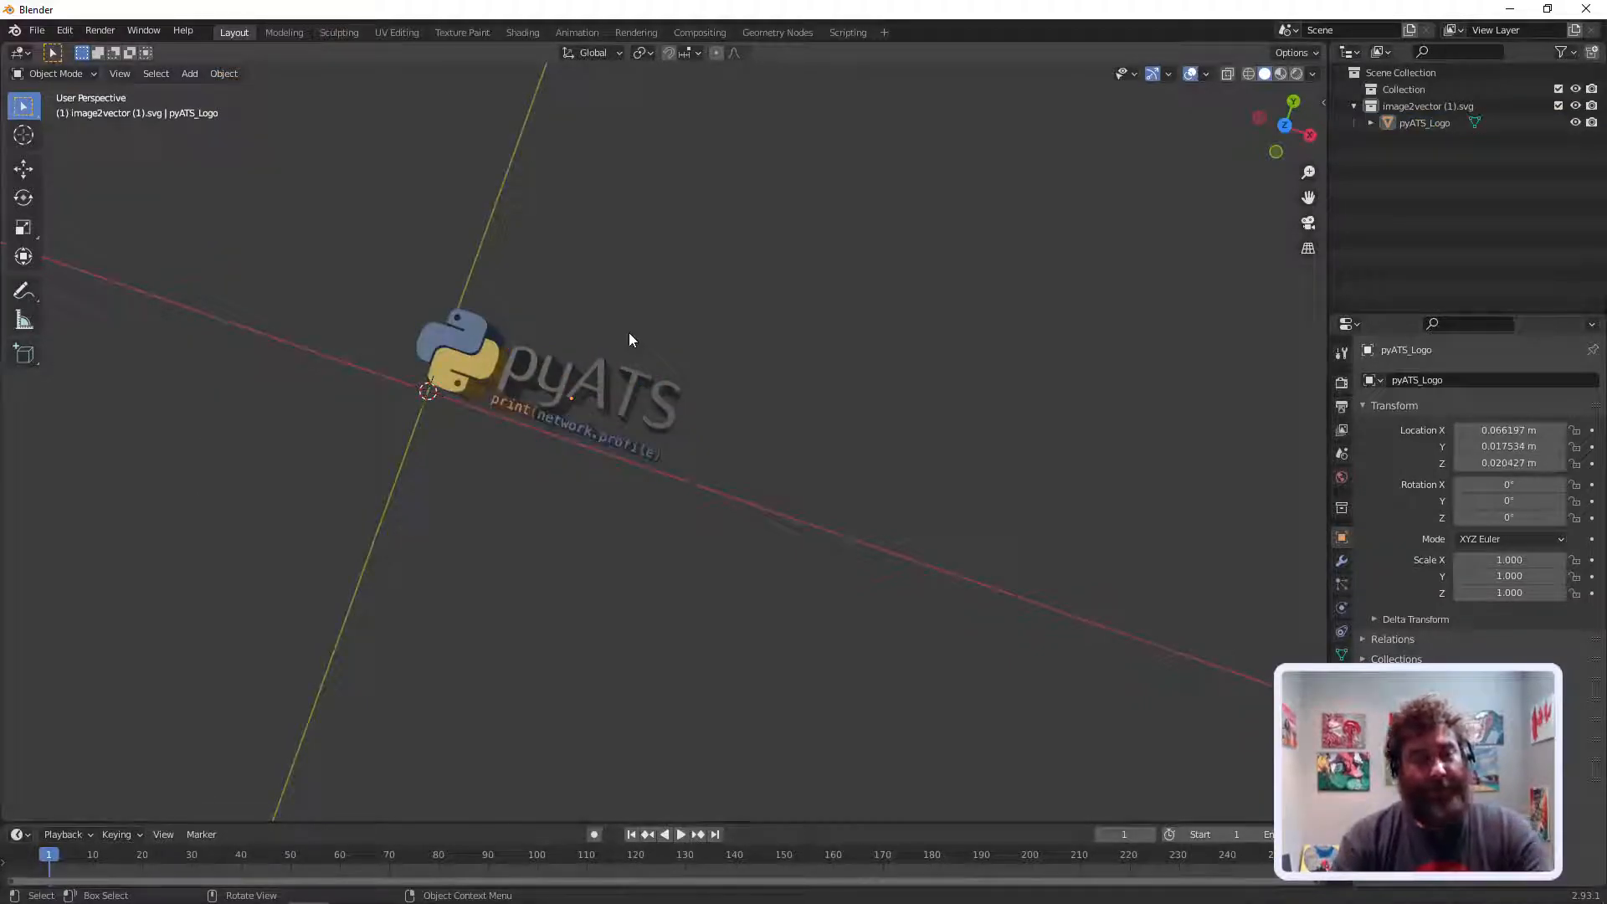
left_click(575, 373)
key("r")
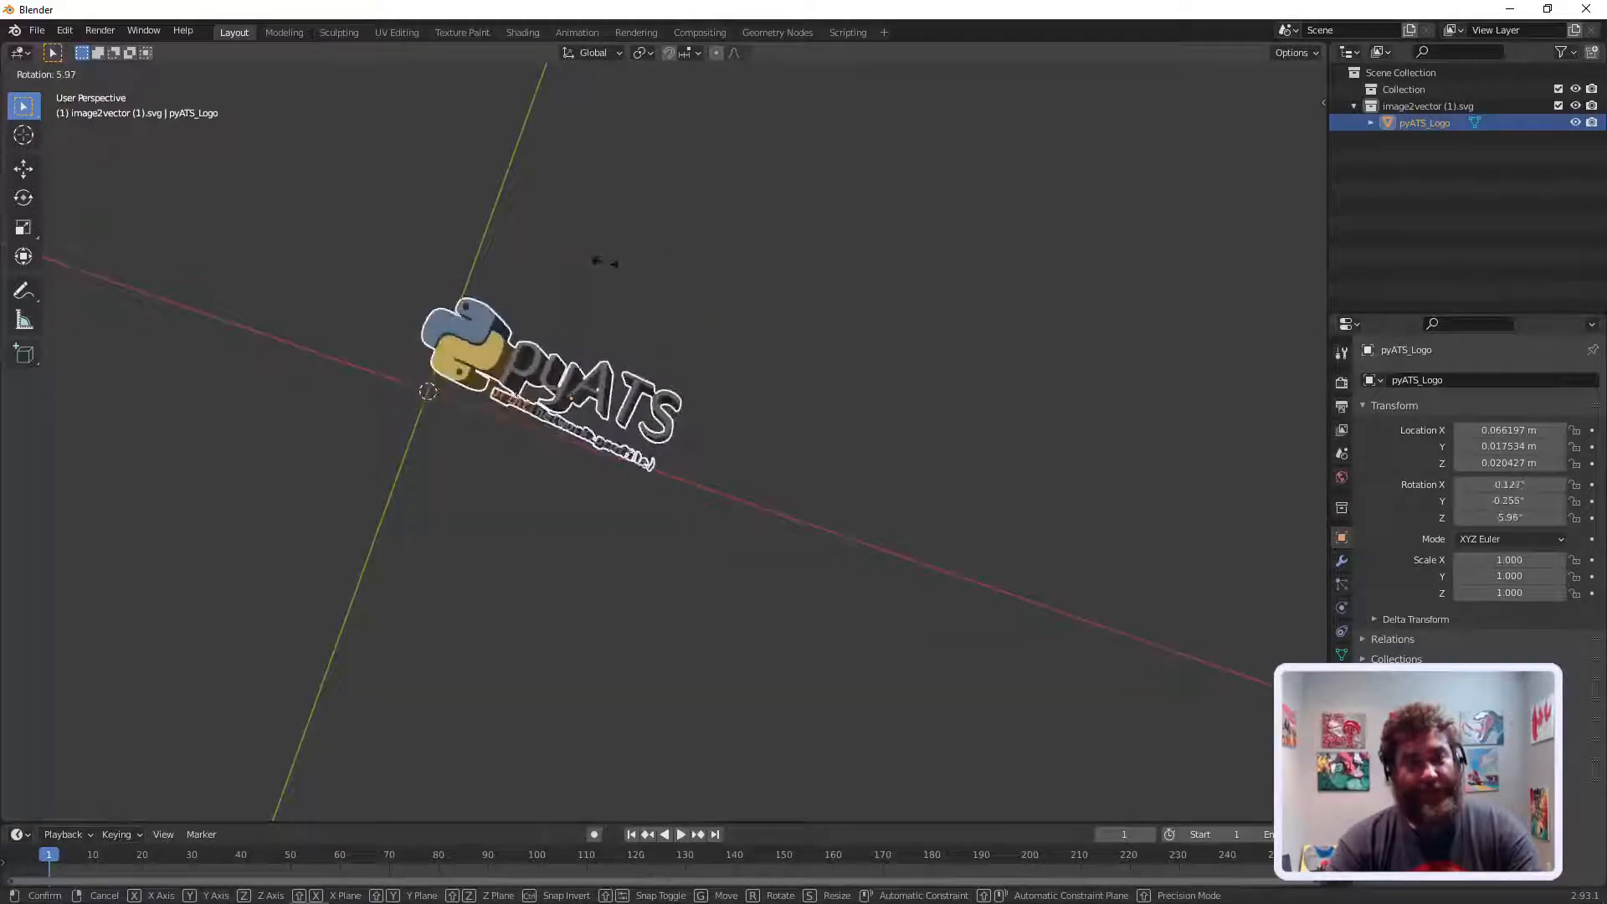
right_click(605, 264)
Step: Inspect the extruded logo up close, preview it in Rendered shading and return to Solid shading
scroll(679, 418, "up", 5)
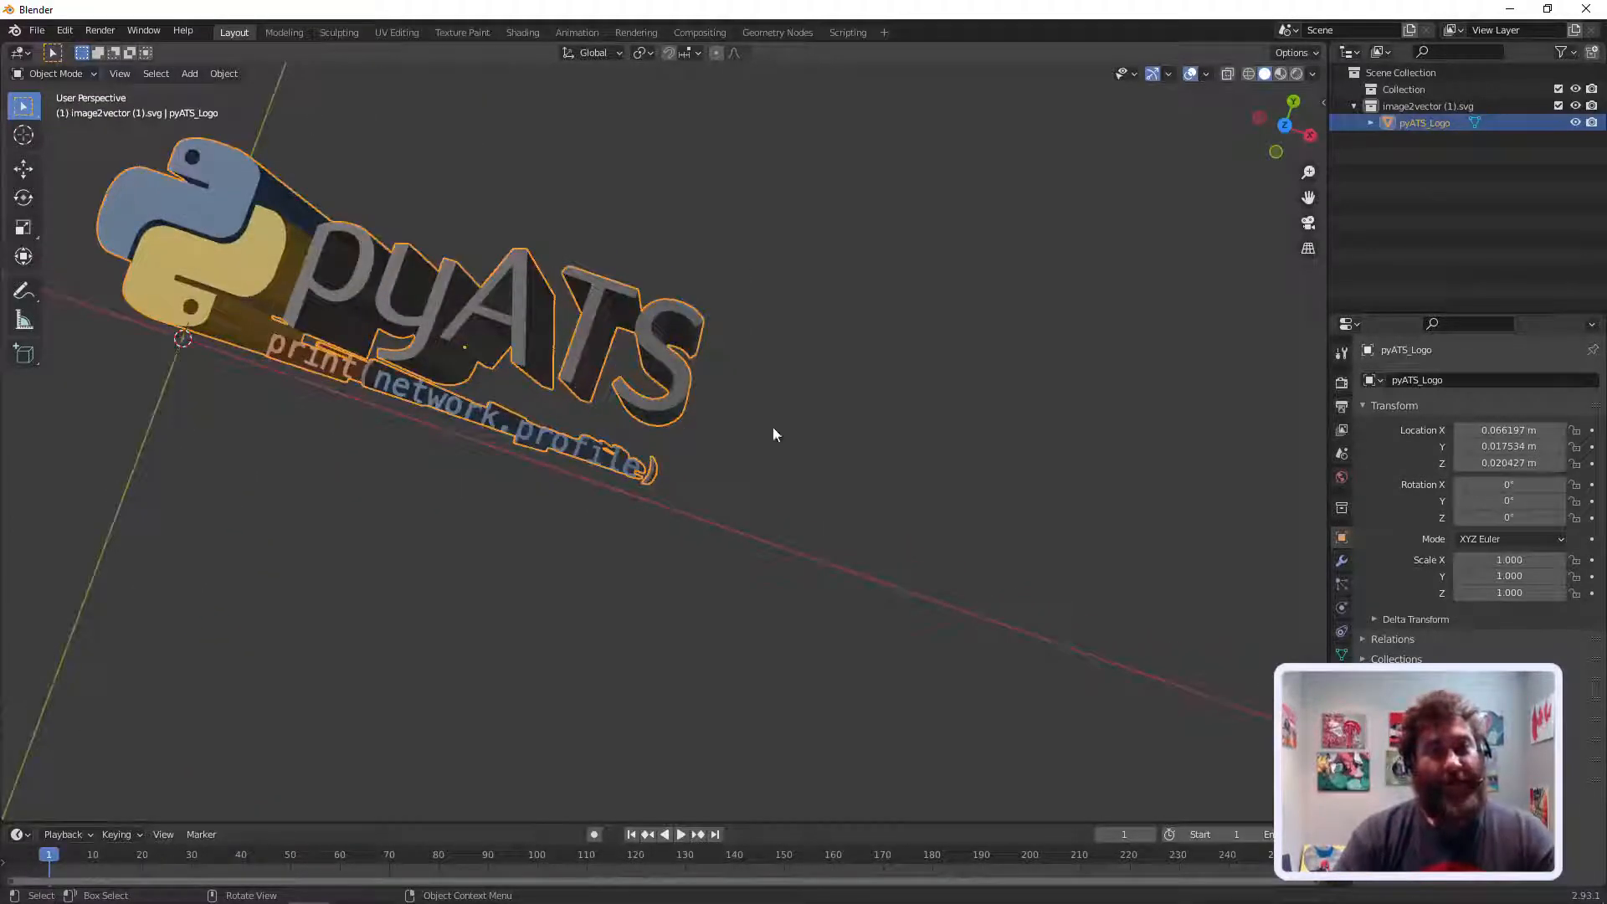
left_click_drag(1309, 198, 1478, 277)
middle_click_drag(789, 269, 839, 187)
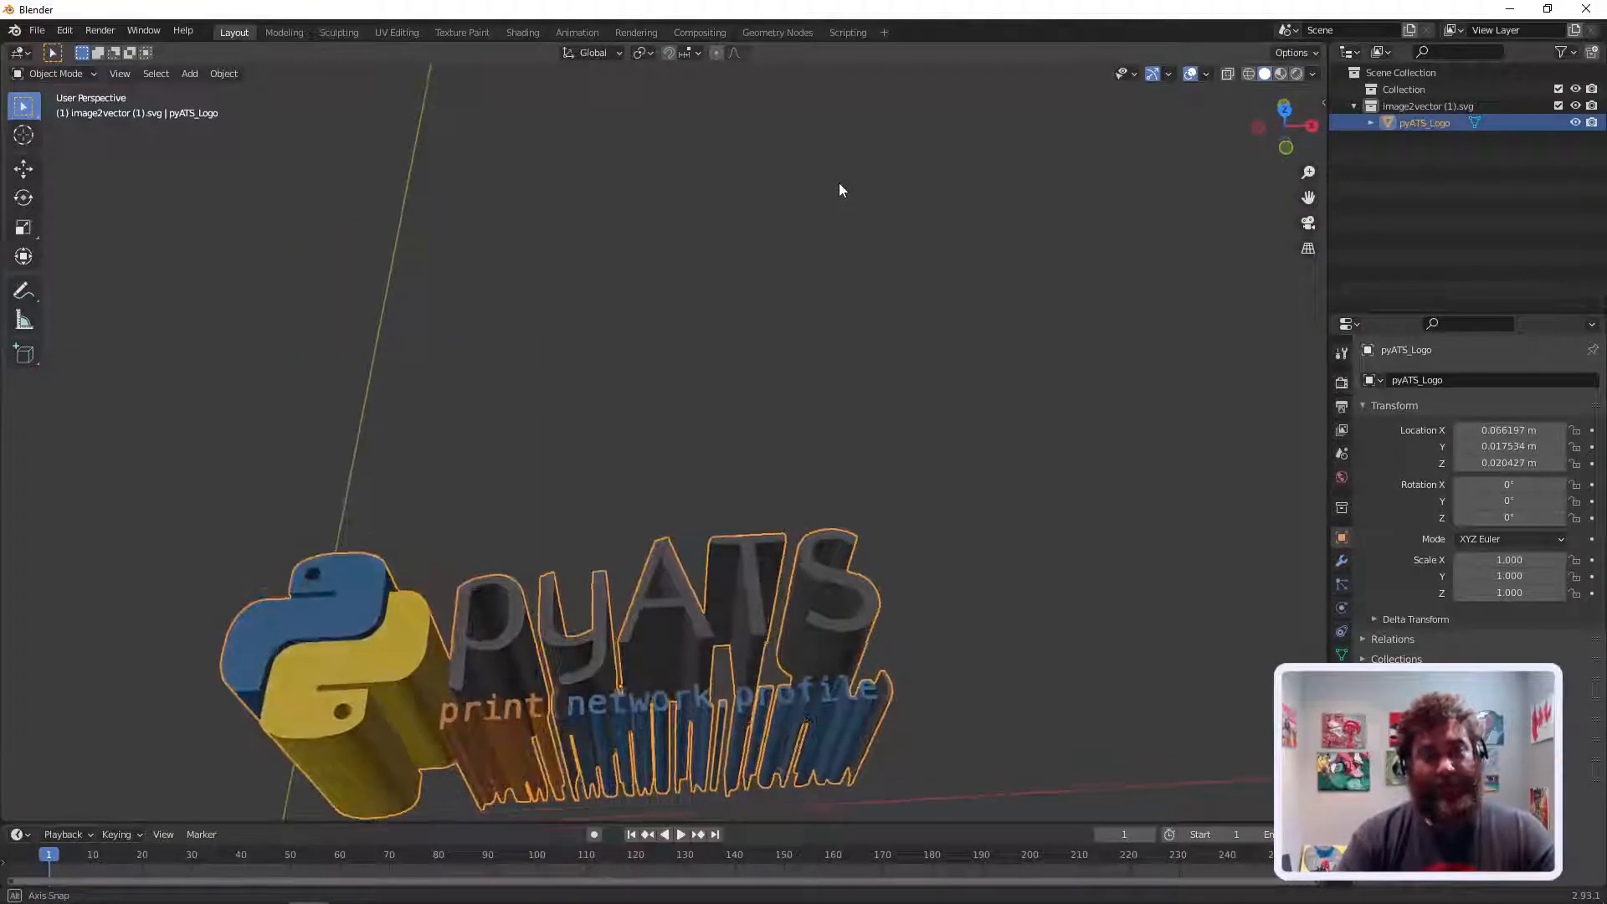
middle_click_drag(718, 216, 661, 255)
left_click_drag(1310, 196, 1305, 155)
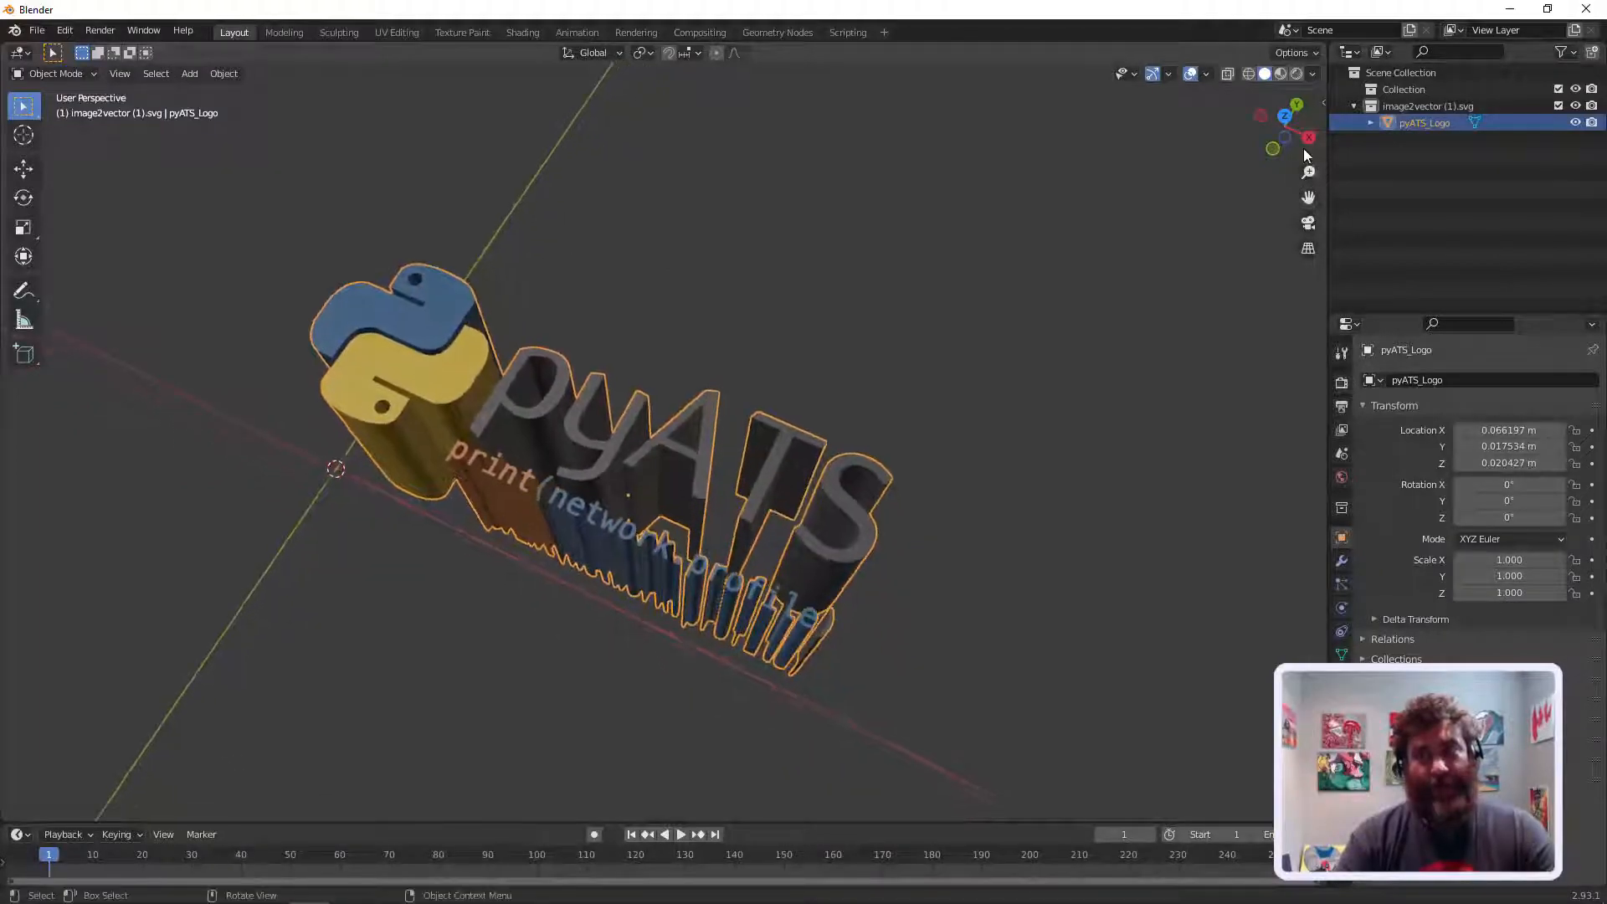
left_click(1297, 74)
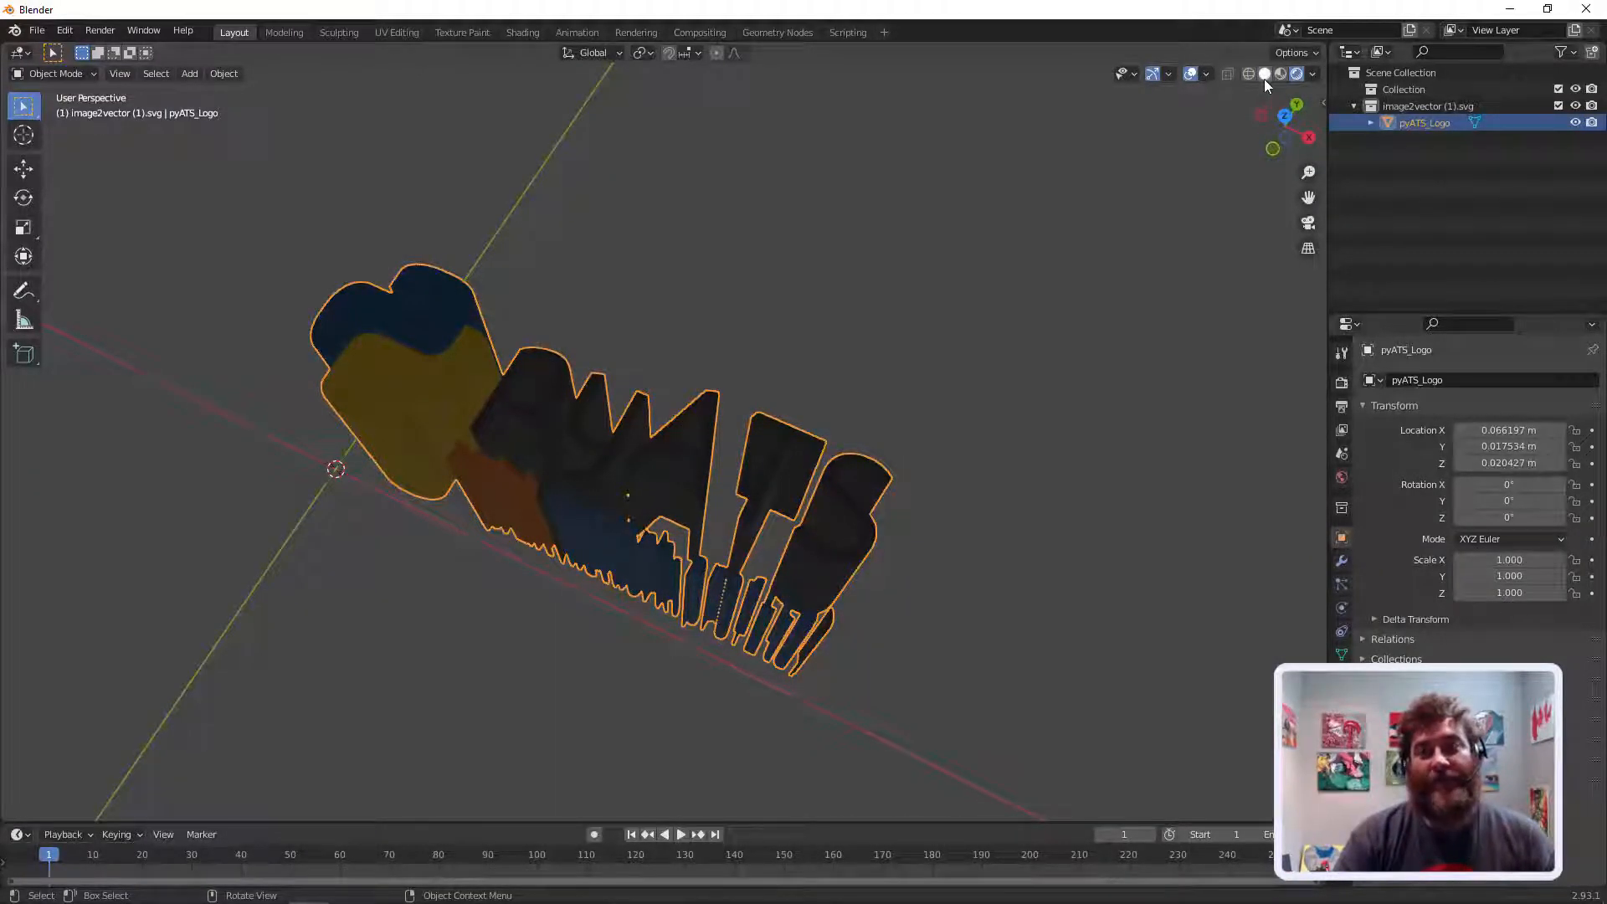
left_click(1264, 75)
mouse_move(758, 318)
middle_mouse_down()
mouse_move(831, 344)
mouse_move(871, 398)
middle_mouse_up()
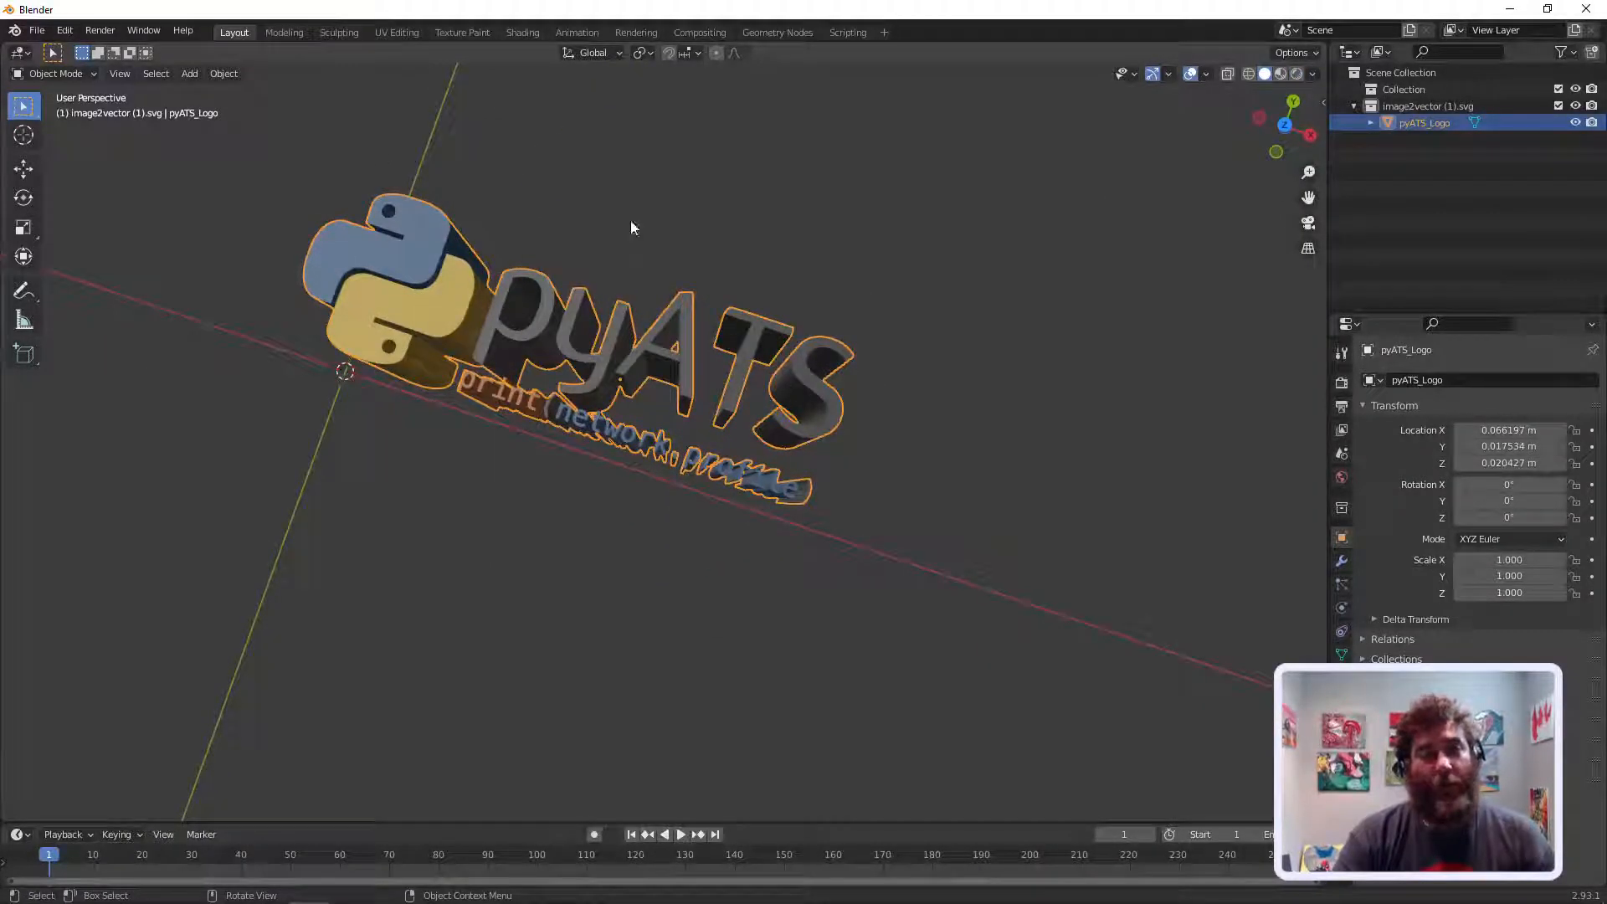
left_click(37, 30)
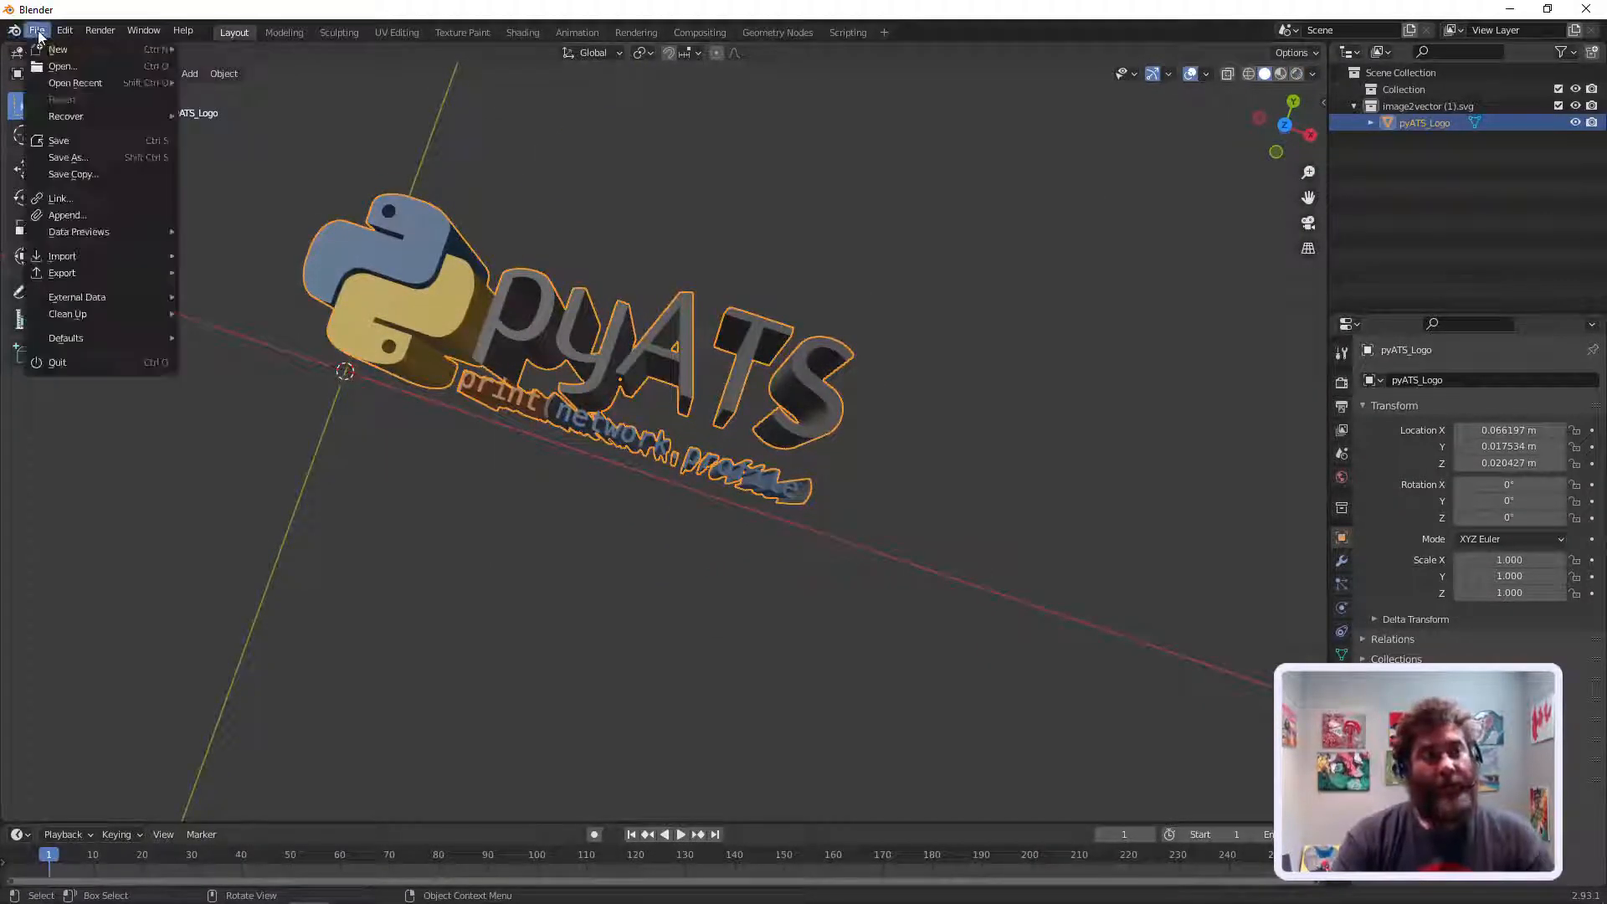
left_click(529, 156)
middle_click_drag(529, 156, 681, 163)
left_click_drag(1308, 198, 1312, 251)
middle_click_drag(839, 214, 837, 241)
left_click_drag(1308, 198, 1308, 233)
middle_click_drag(1020, 182, 1024, 158)
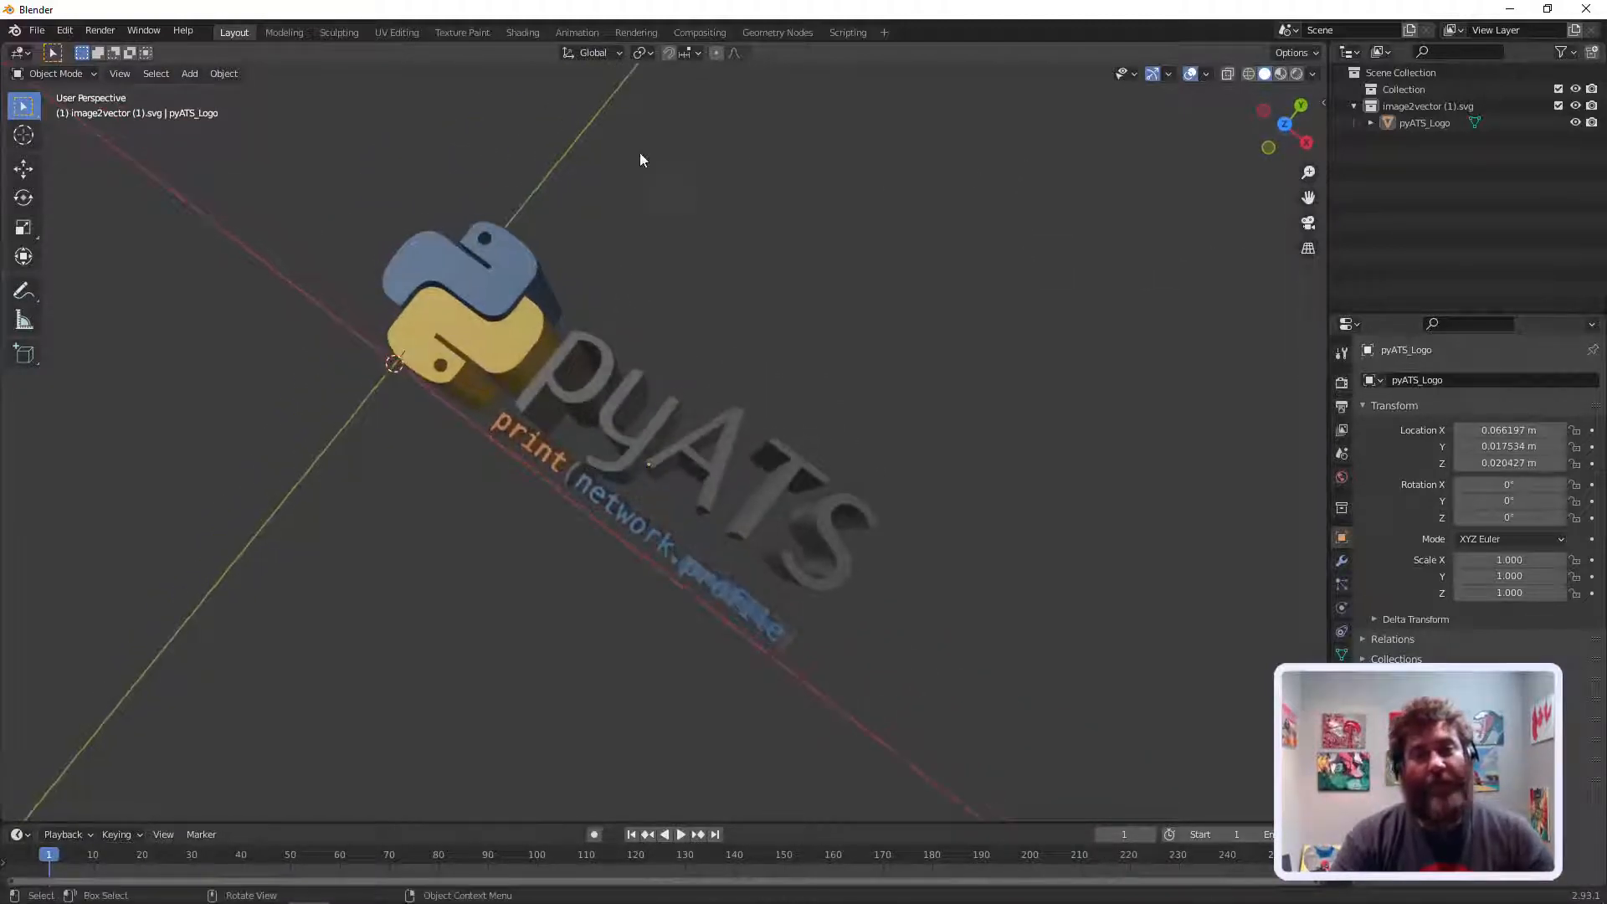
Step: Save the logo file as pyATS_logo.blend in the merlin3d folder
left_click(37, 32)
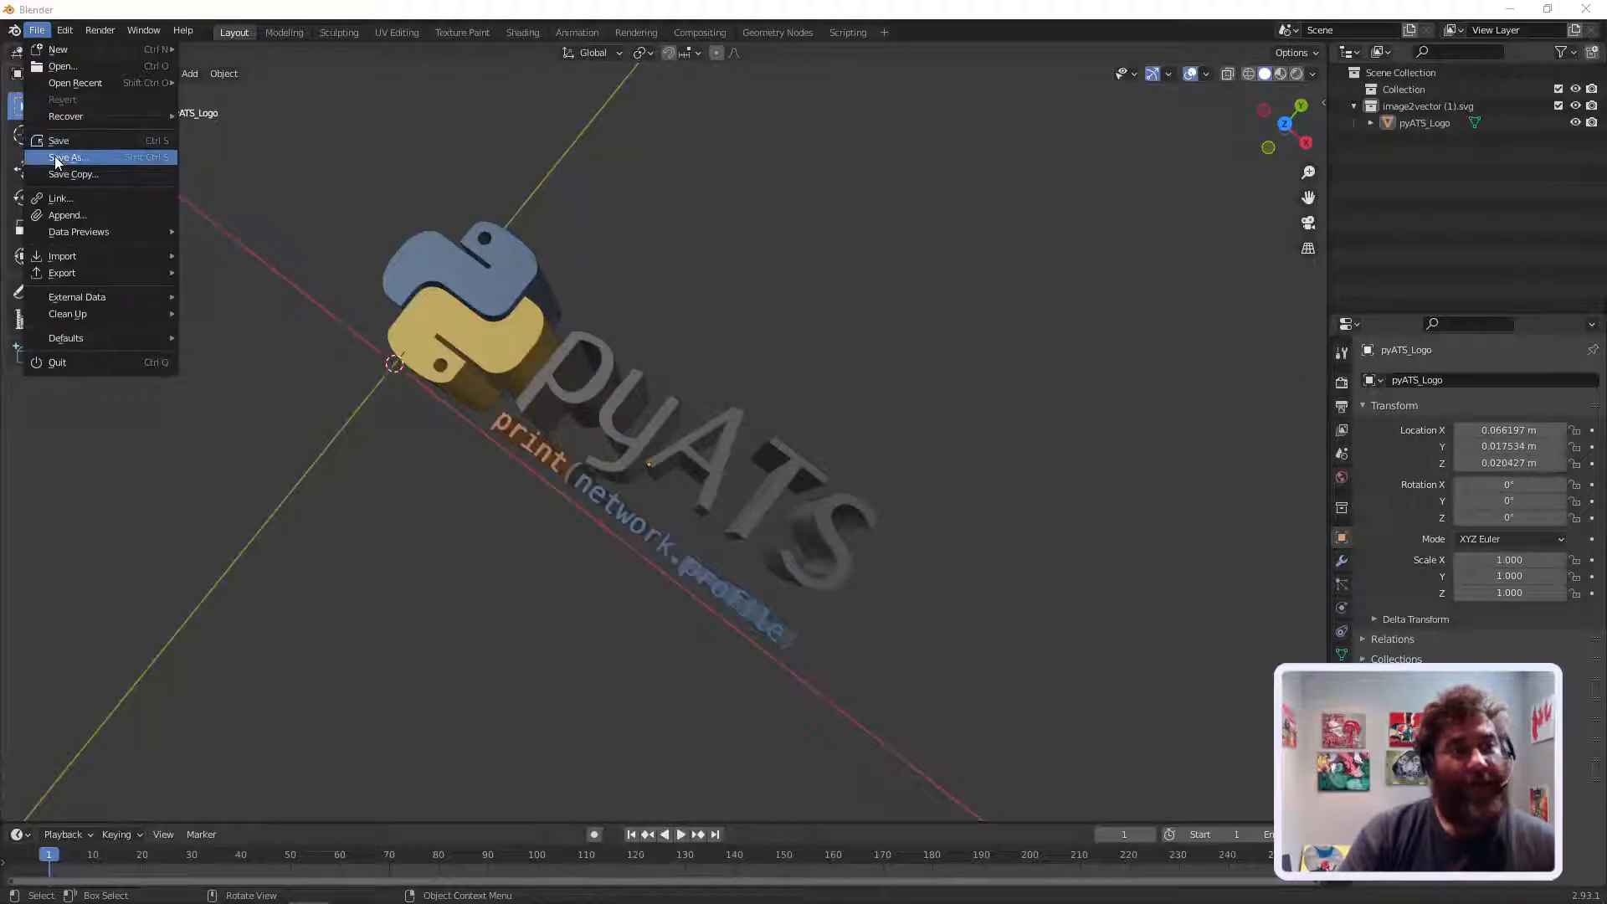
left_click(55, 158)
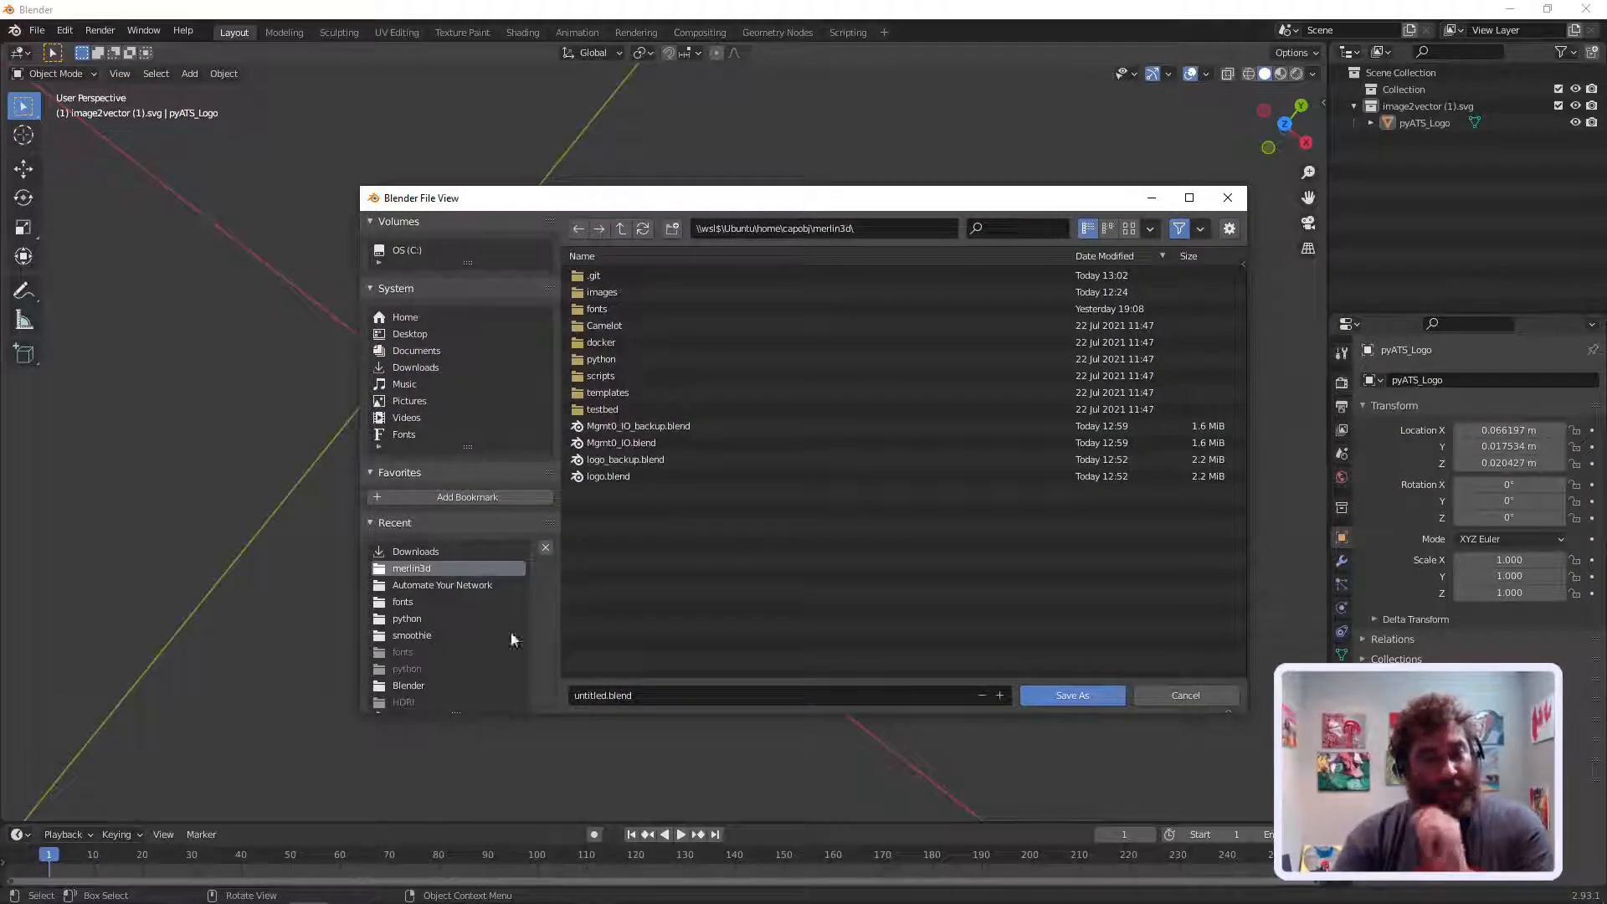
left_click(599, 695)
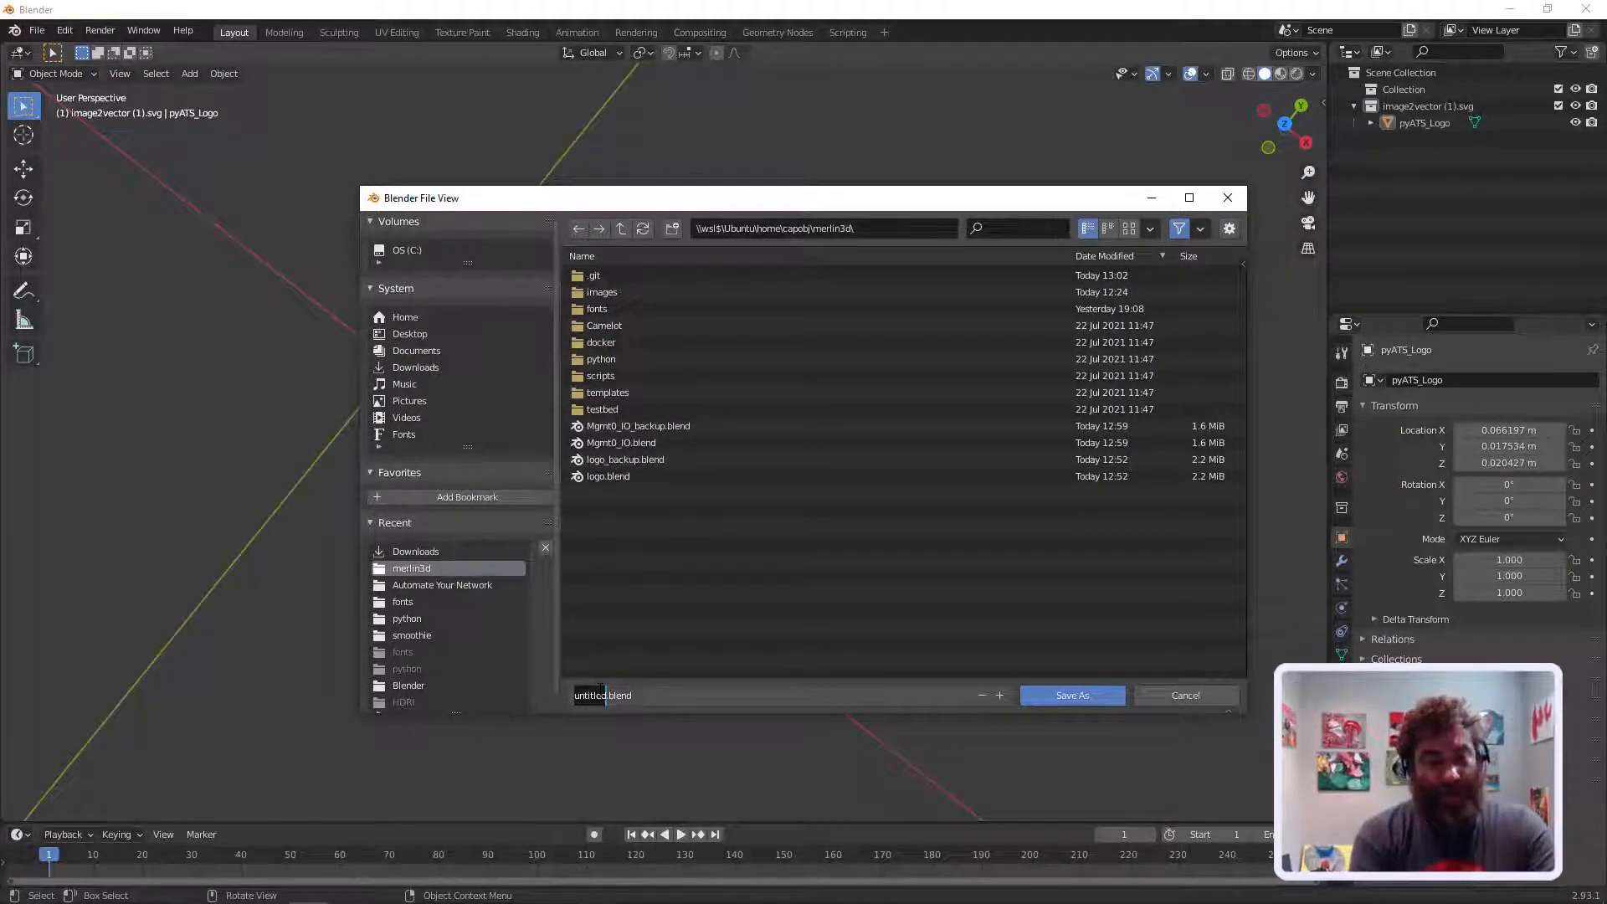
type("pya")
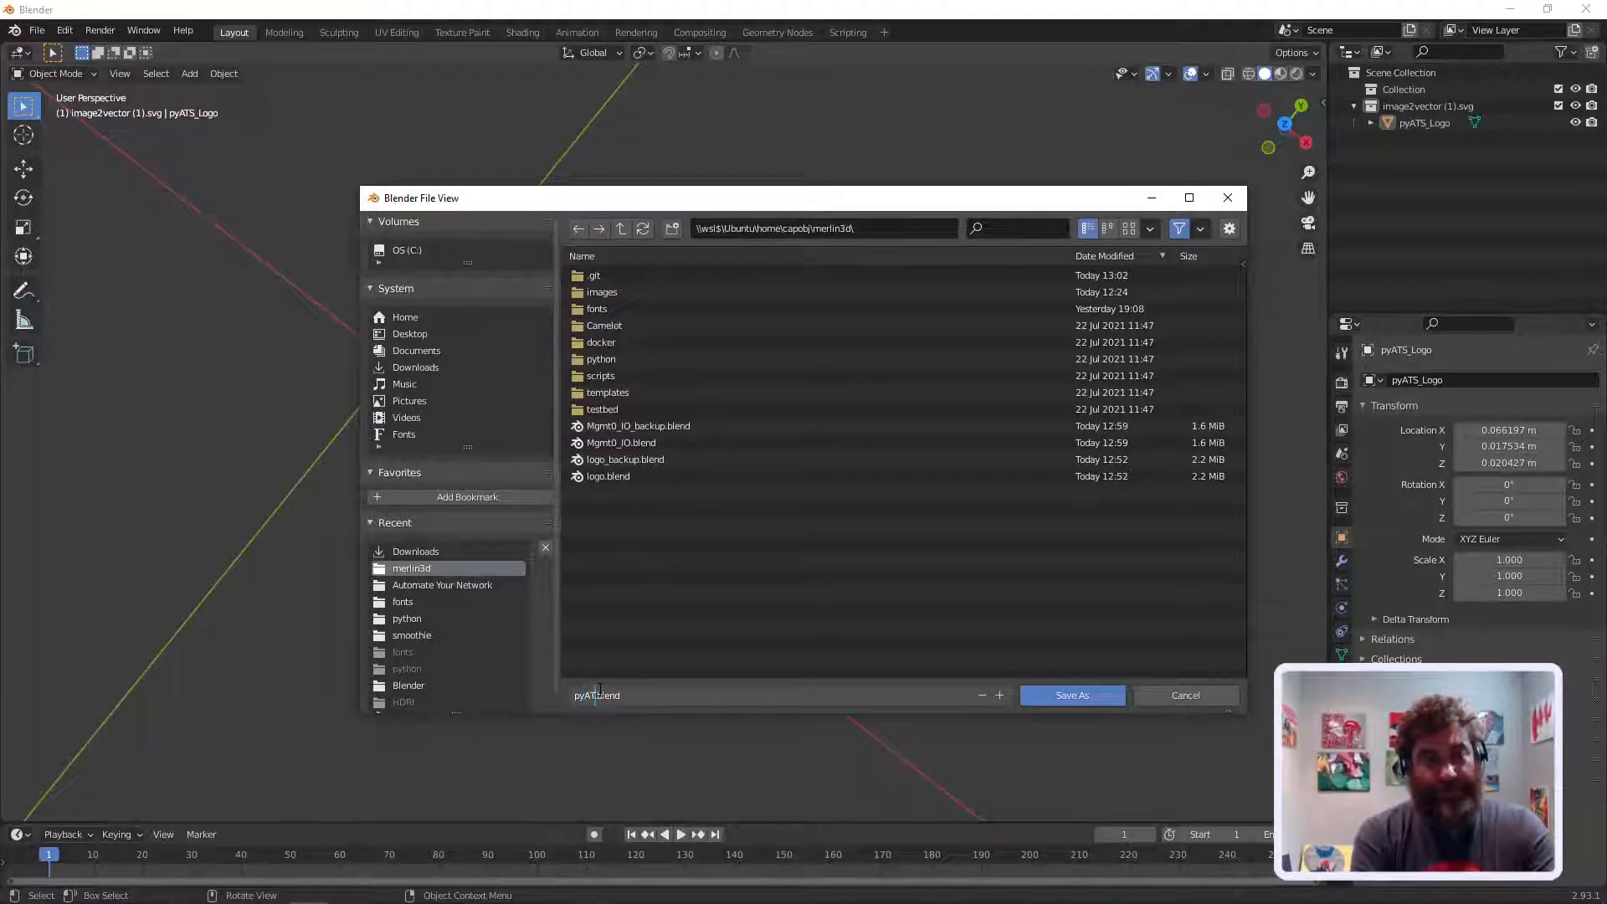
type("TS_log")
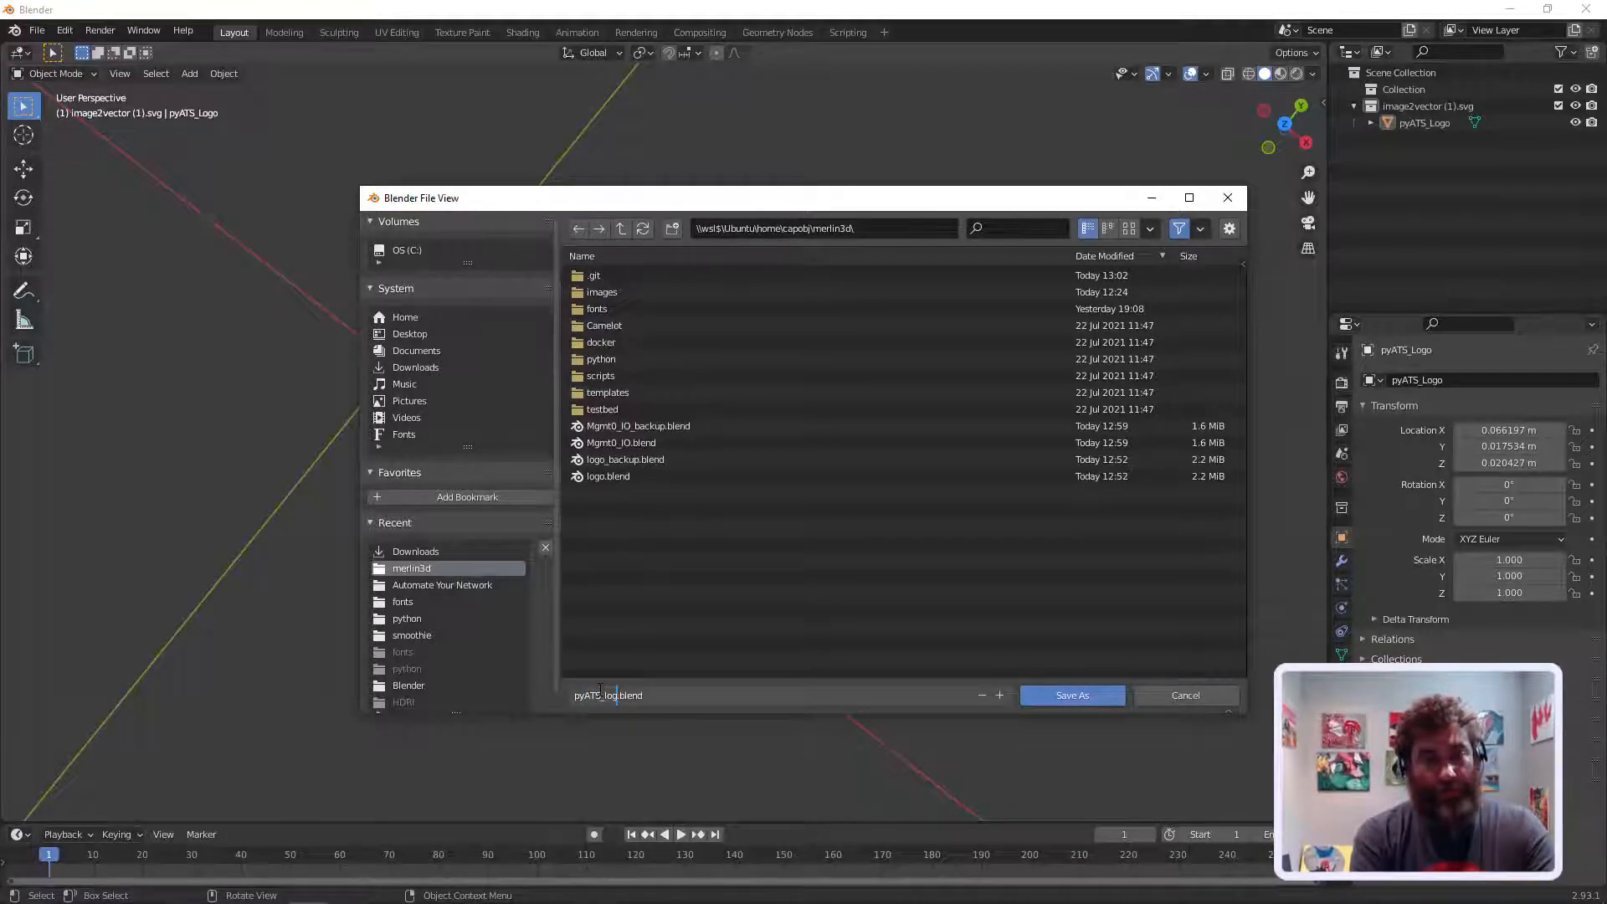
type("o")
left_click(1042, 696)
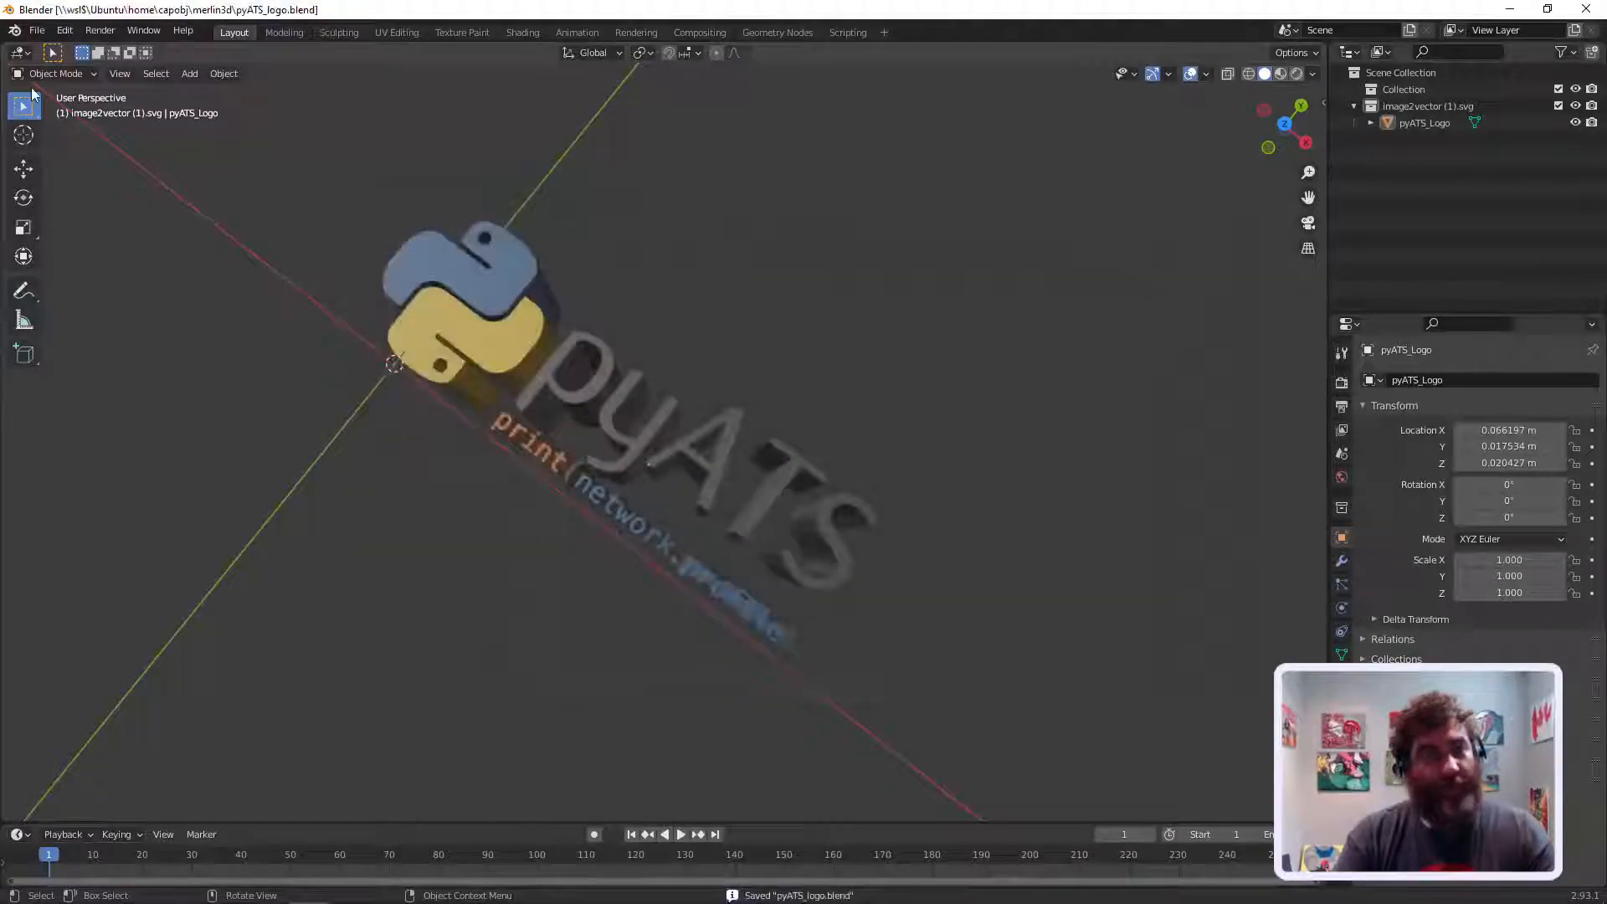
Step: Save a second version of the logo file as pyATS_logo_backup.blend in the merlin3d folder
left_click(37, 30)
left_click(59, 149)
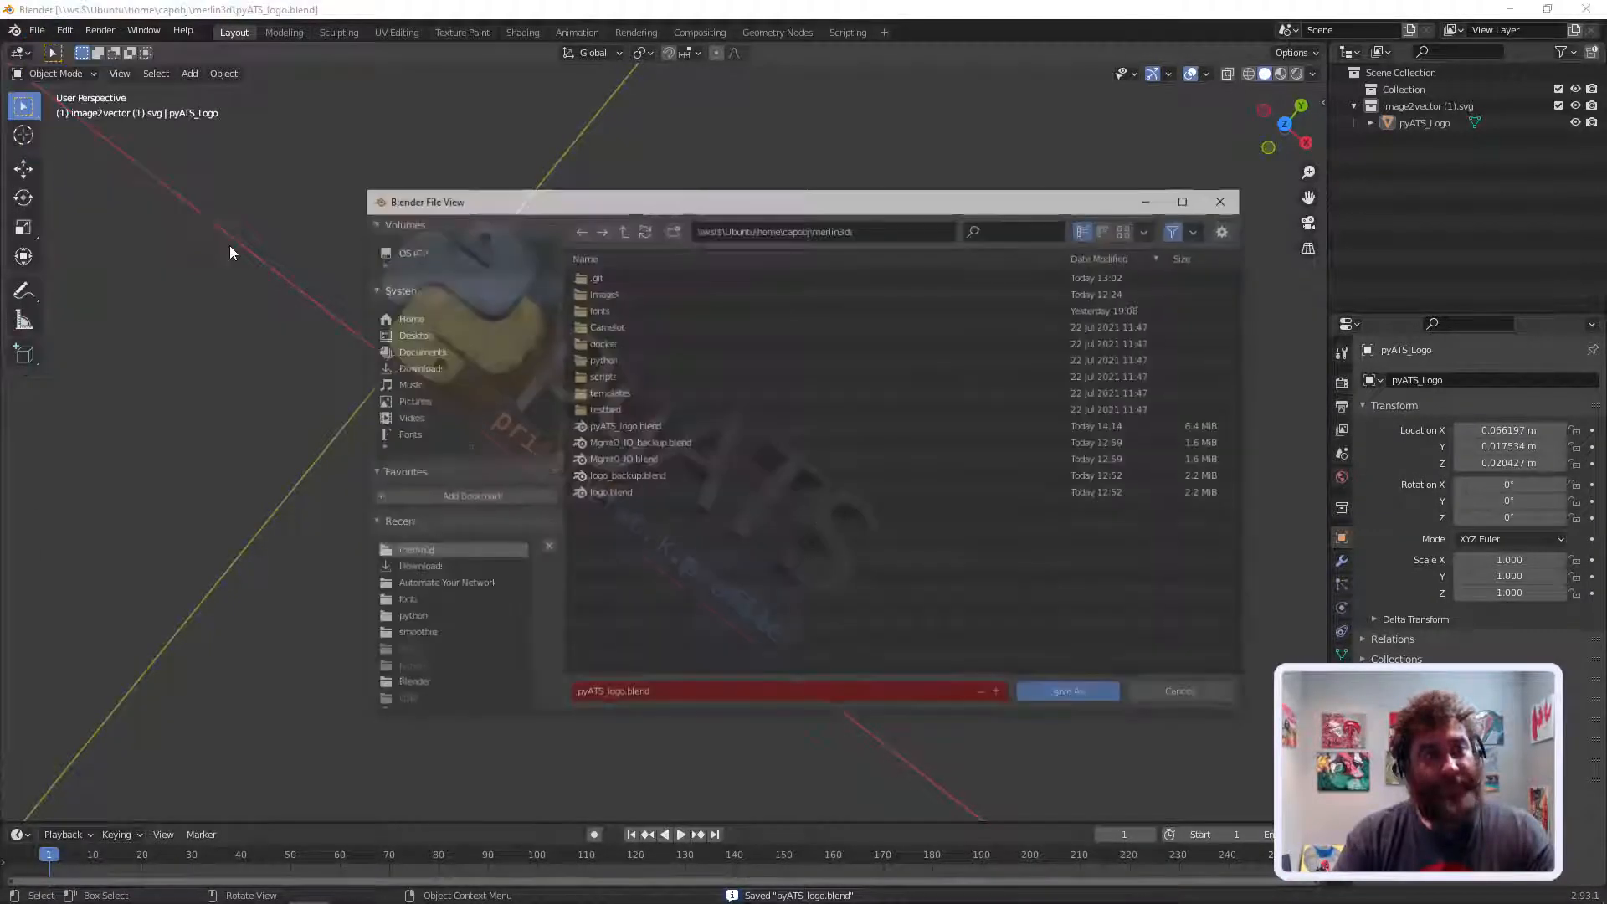
left_click(621, 695)
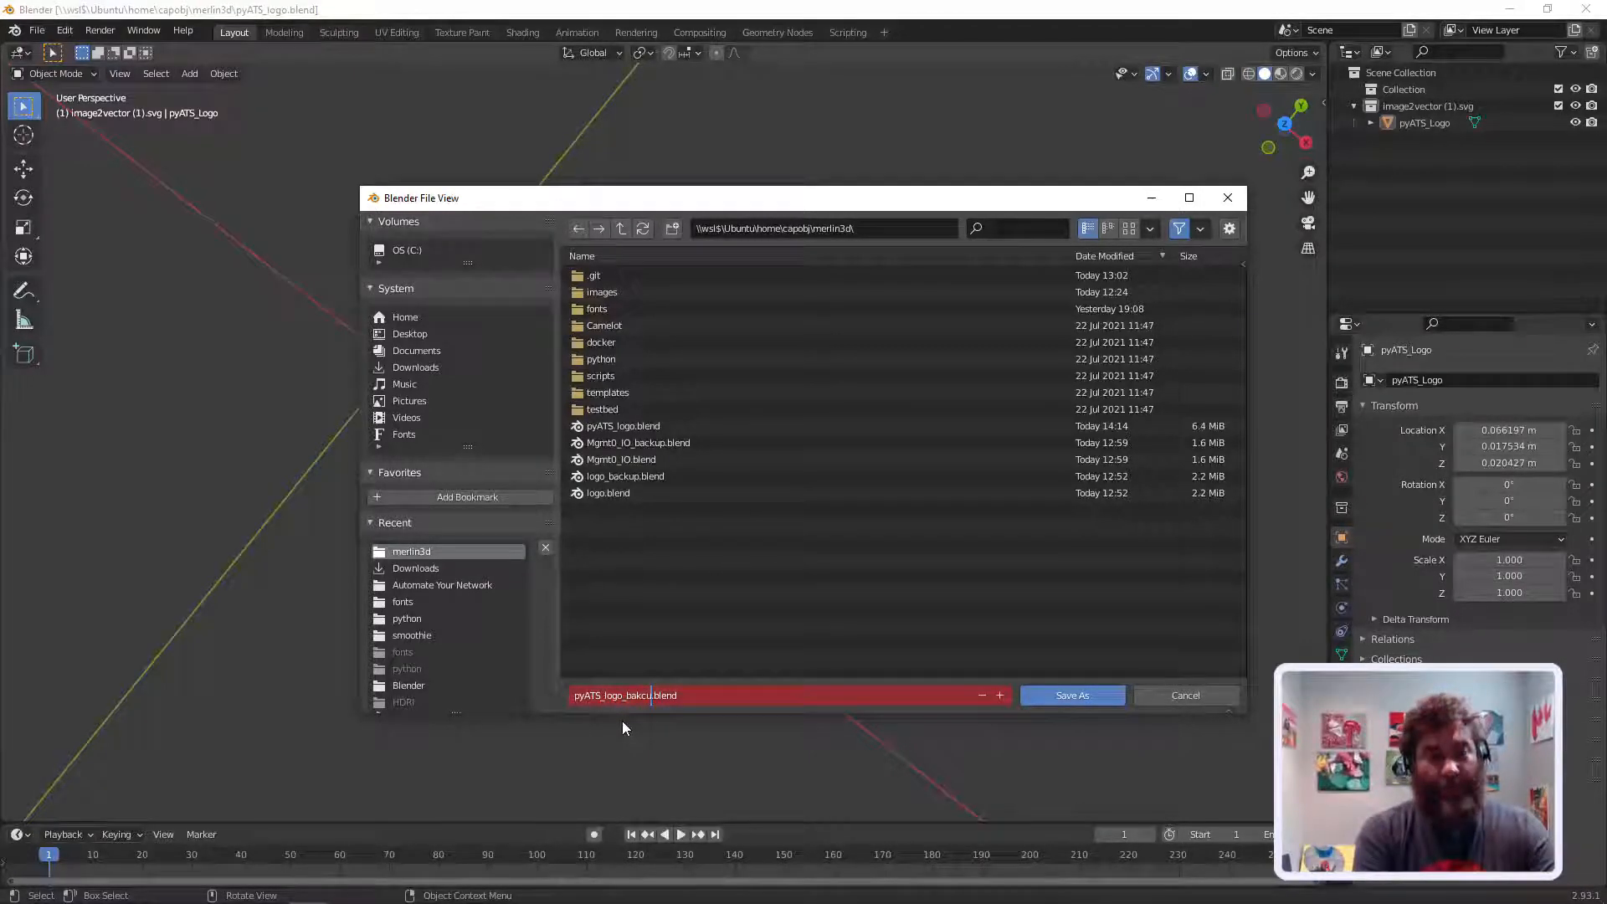
type("_backup")
key("Return")
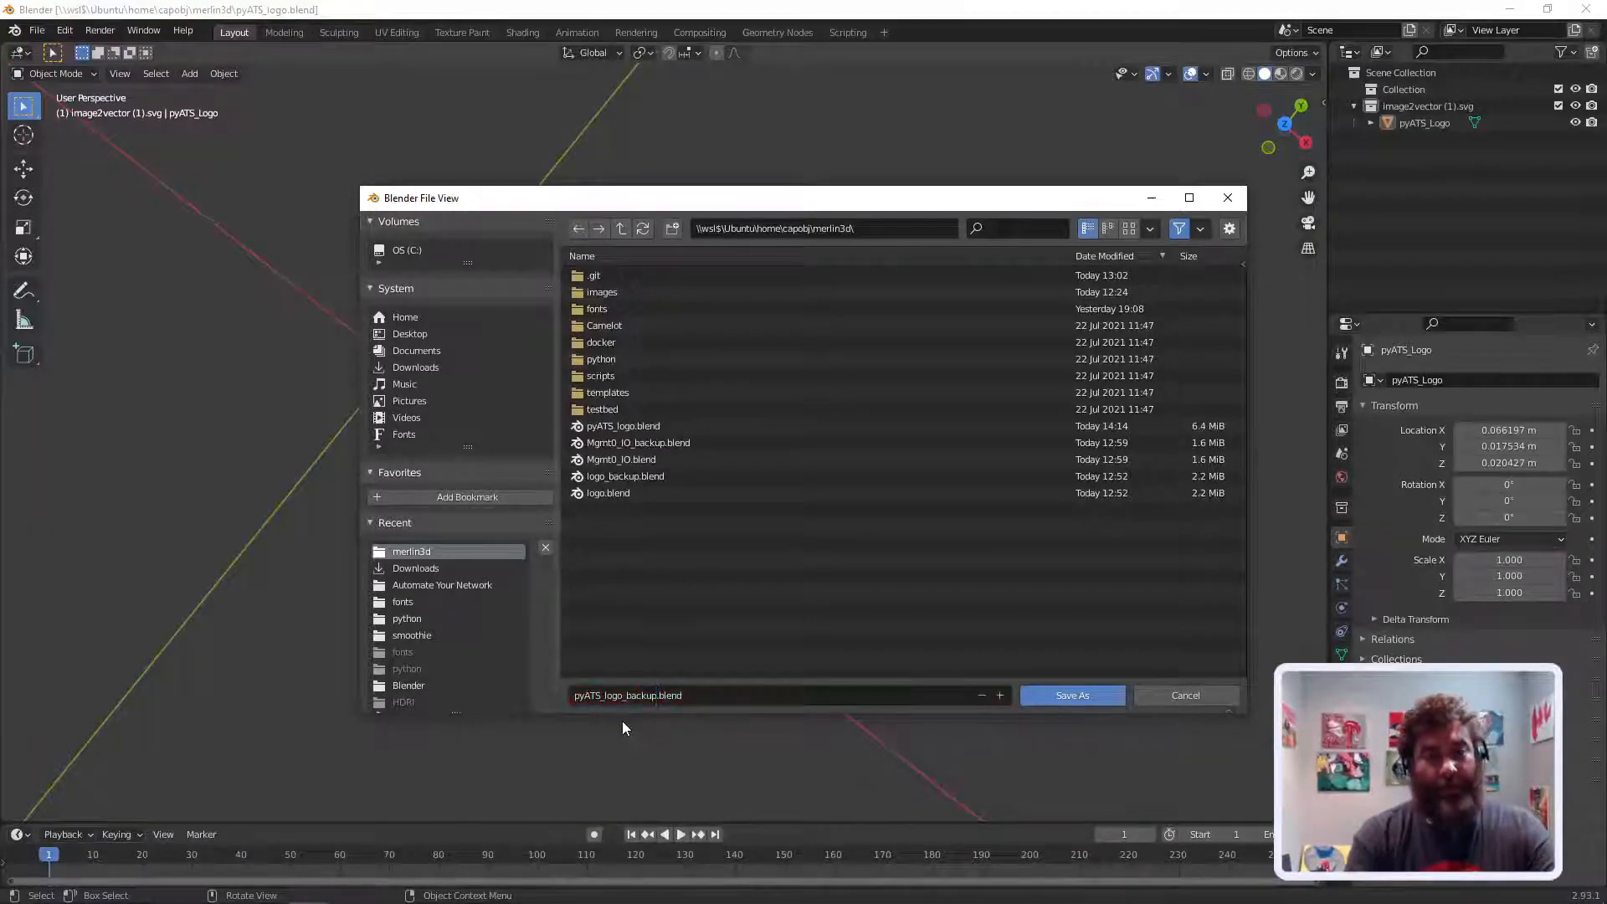
left_click(1059, 696)
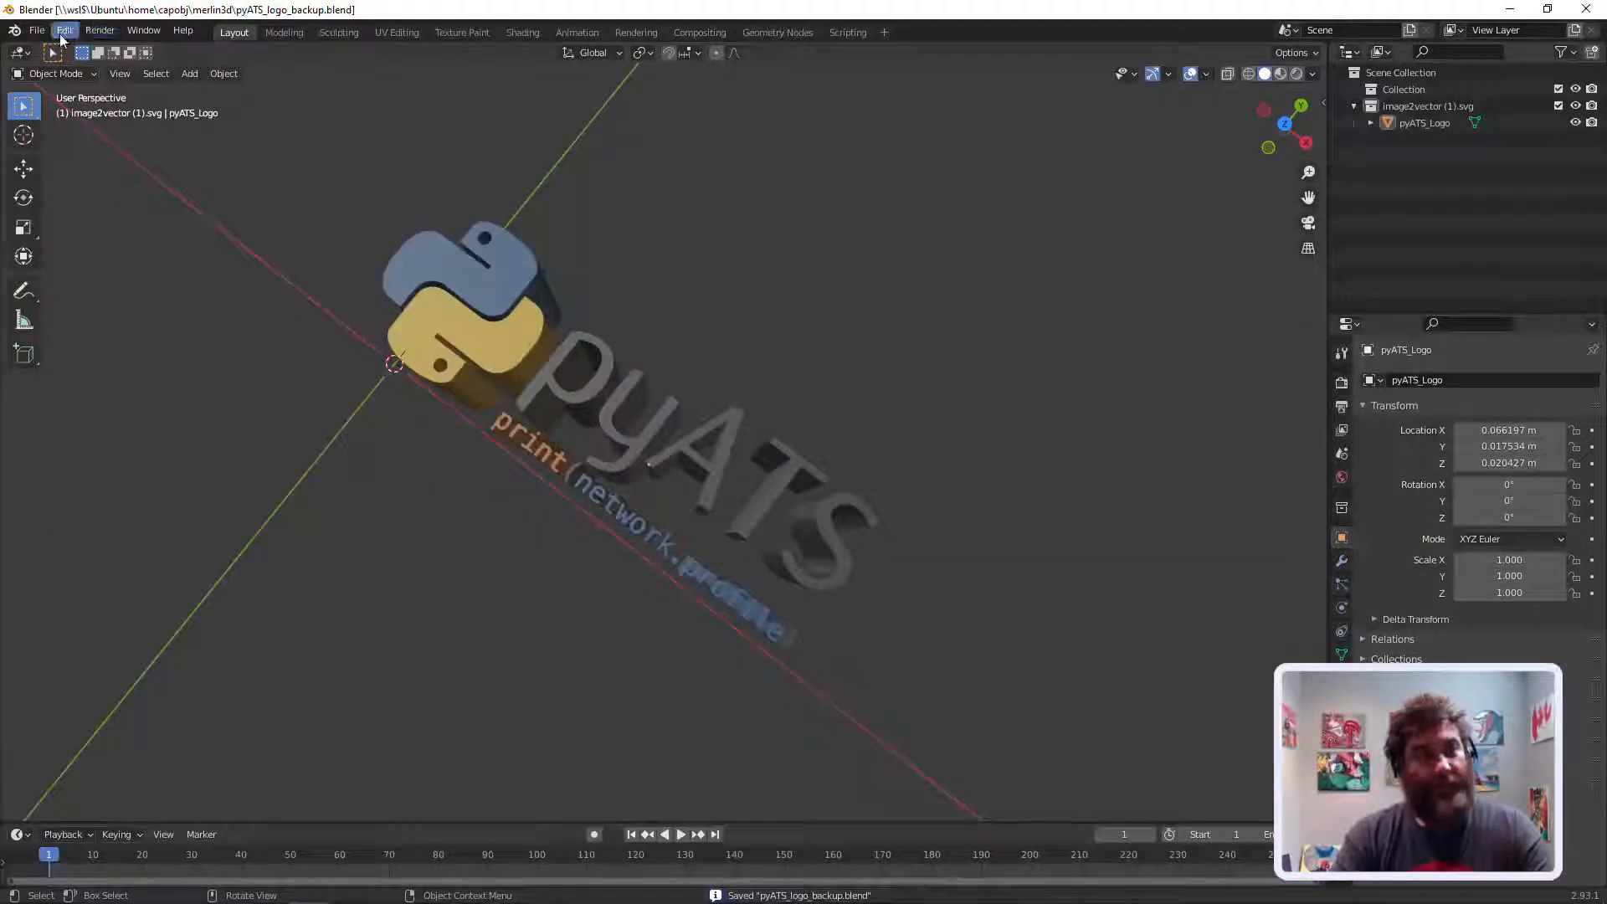
Step: Open the Mgmt0_IO.blend file from the merlin3d folder
middle_click_drag(266, 229, 604, 248)
middle_click_drag(1213, 309, 952, 456)
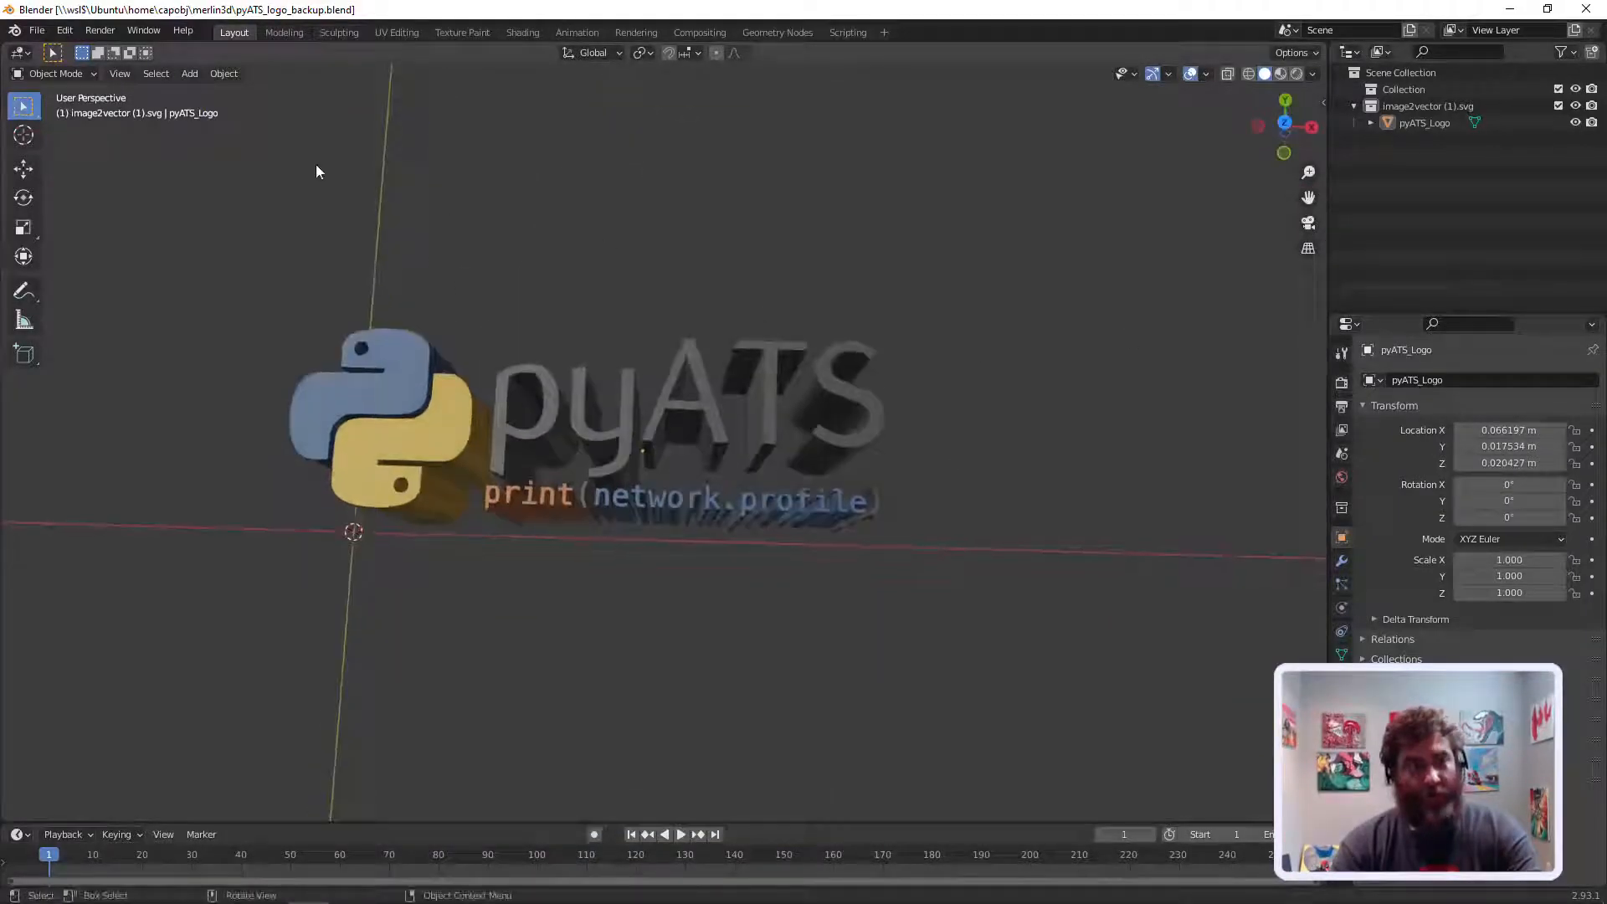
left_click(36, 31)
left_click(43, 68)
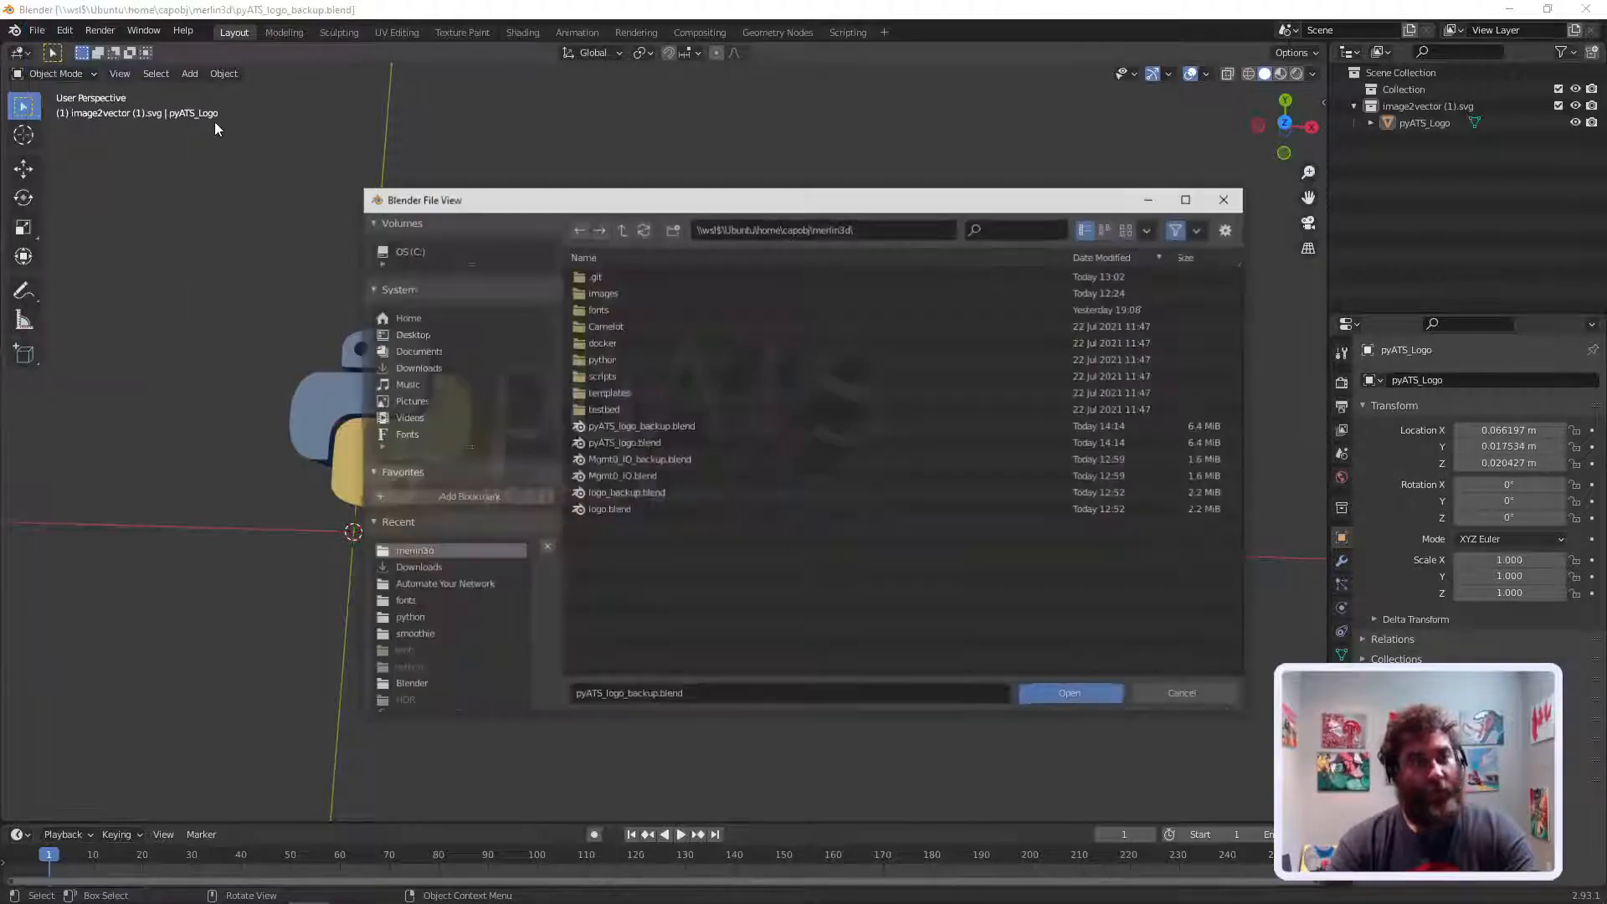
left_click(609, 477)
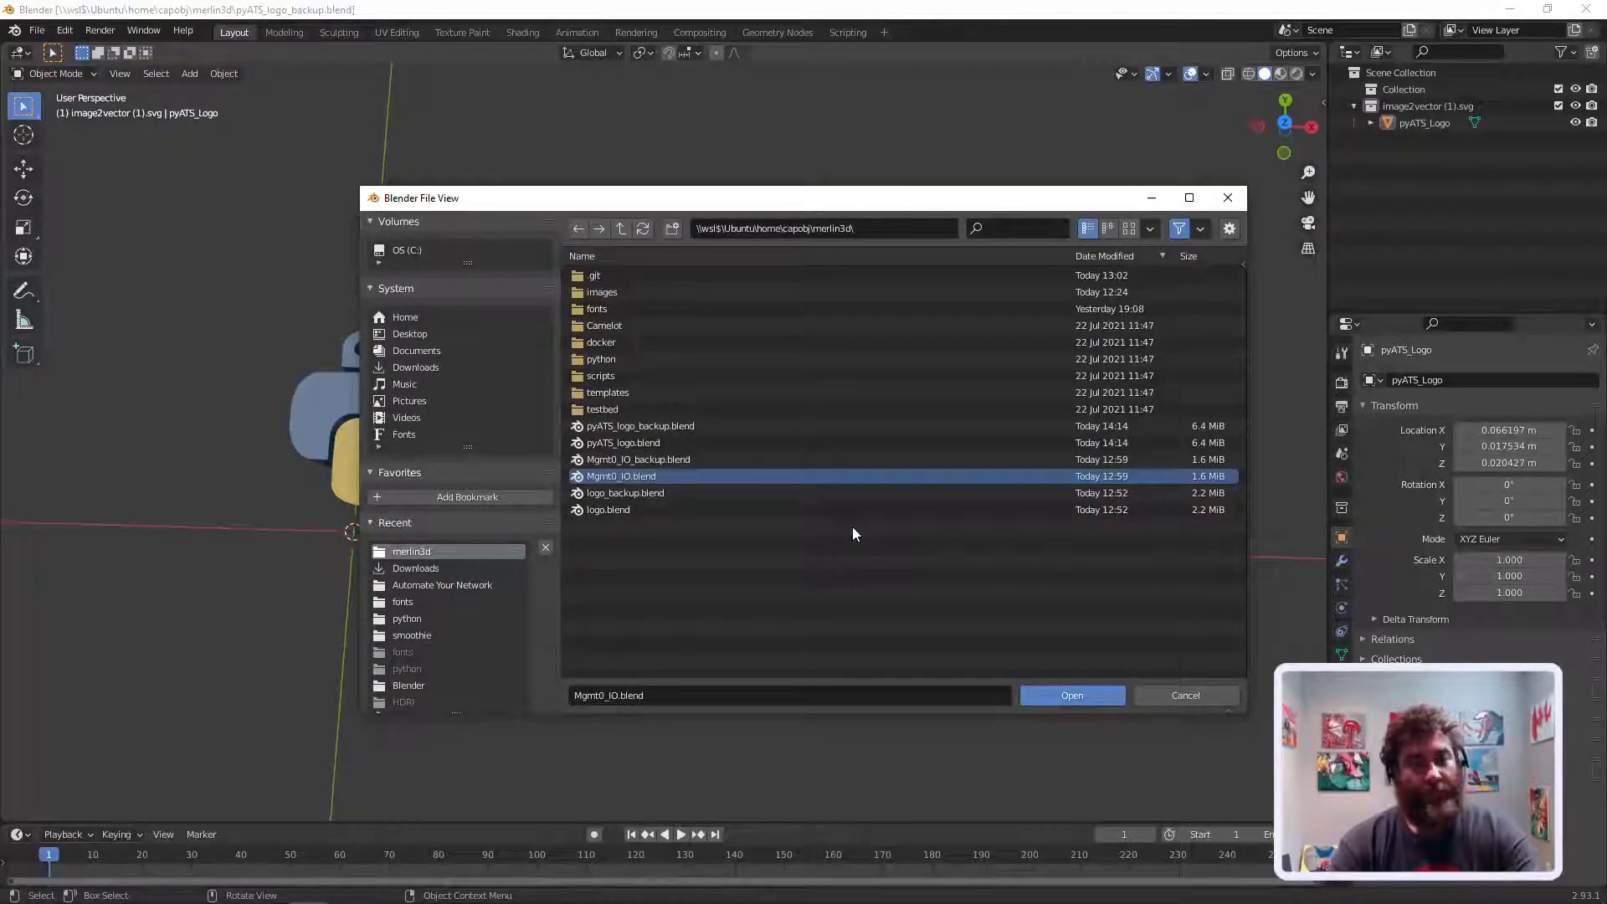
left_click(1061, 700)
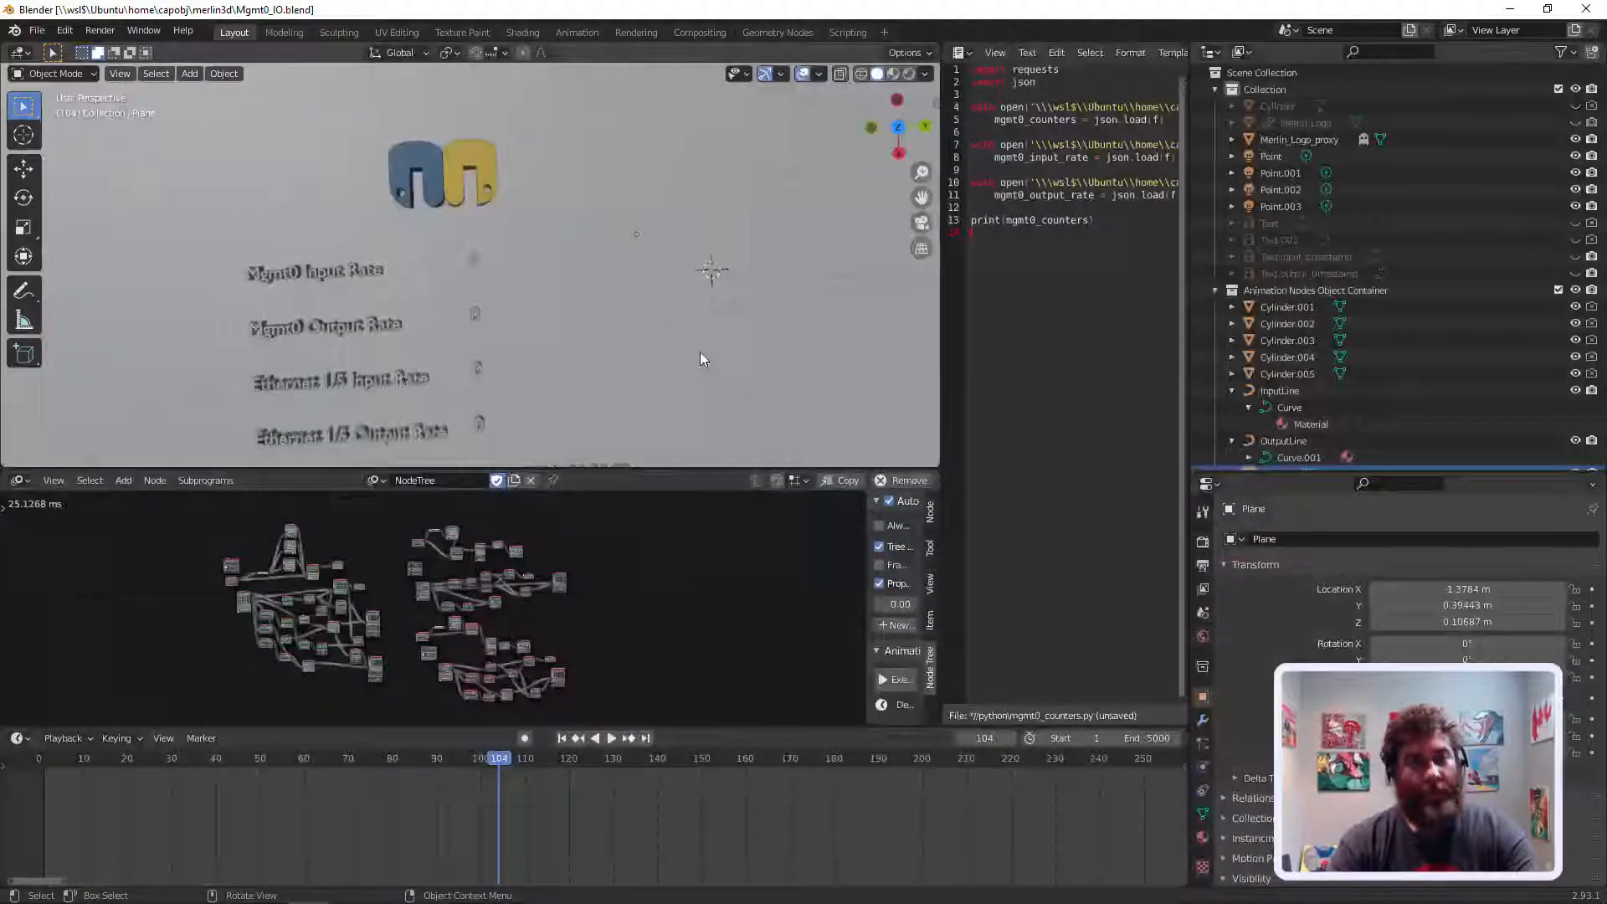
Step: Set the Merlin logo proxy's X location to -10 m and deselect the logo
mouse_move(579, 283)
middle_mouse_down()
mouse_move(580, 320)
mouse_move(585, 265)
middle_mouse_up()
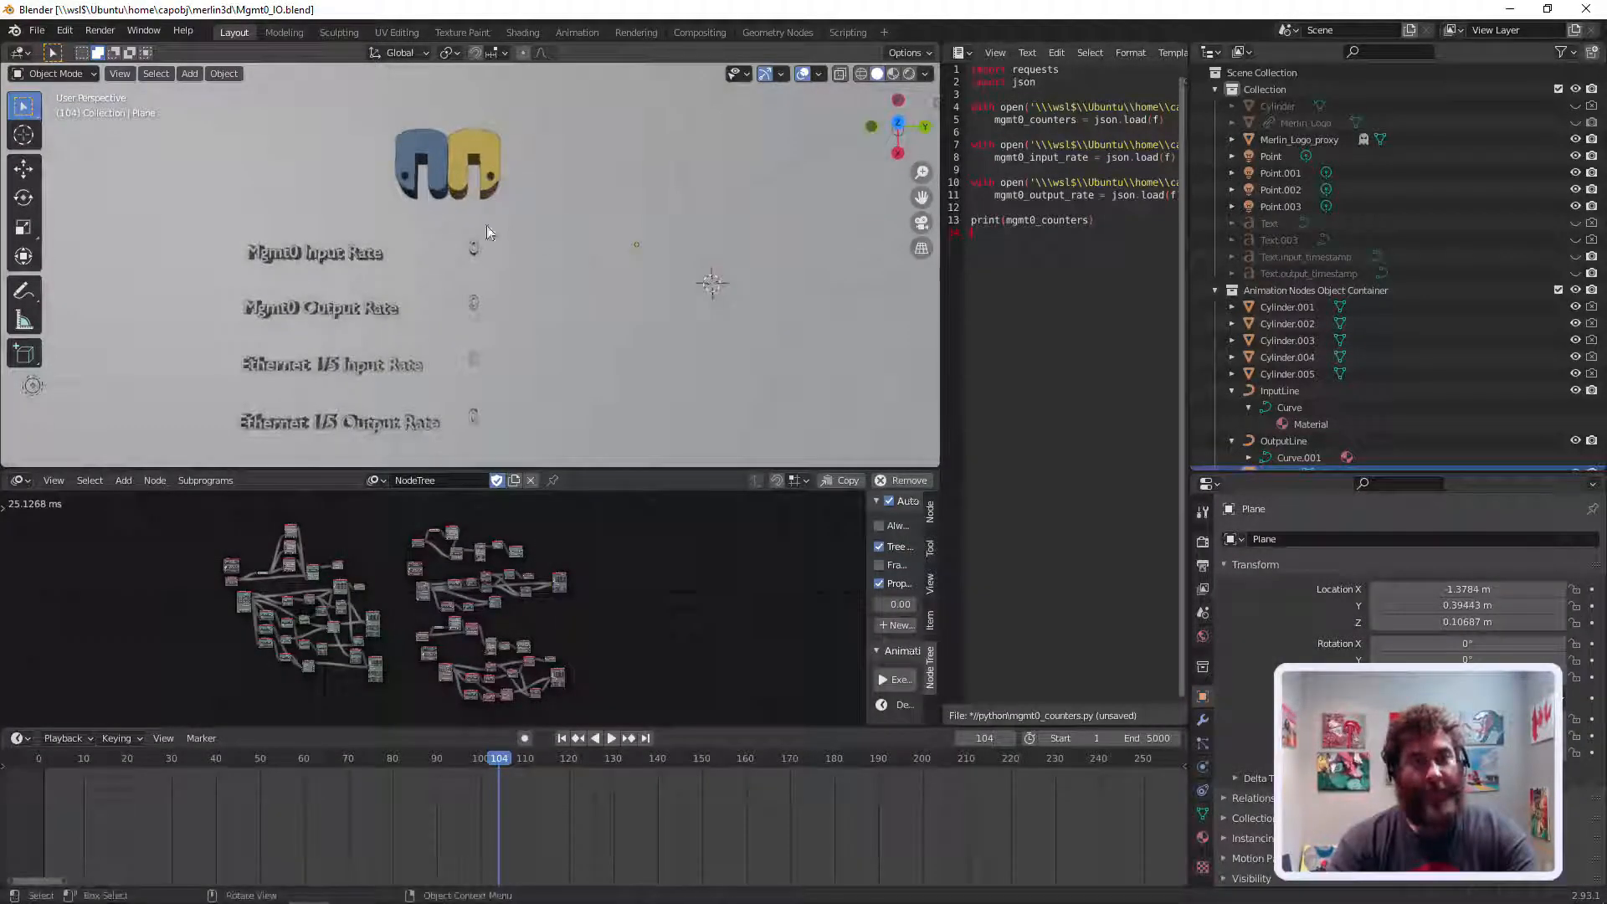
middle_click_drag(469, 221, 447, 168)
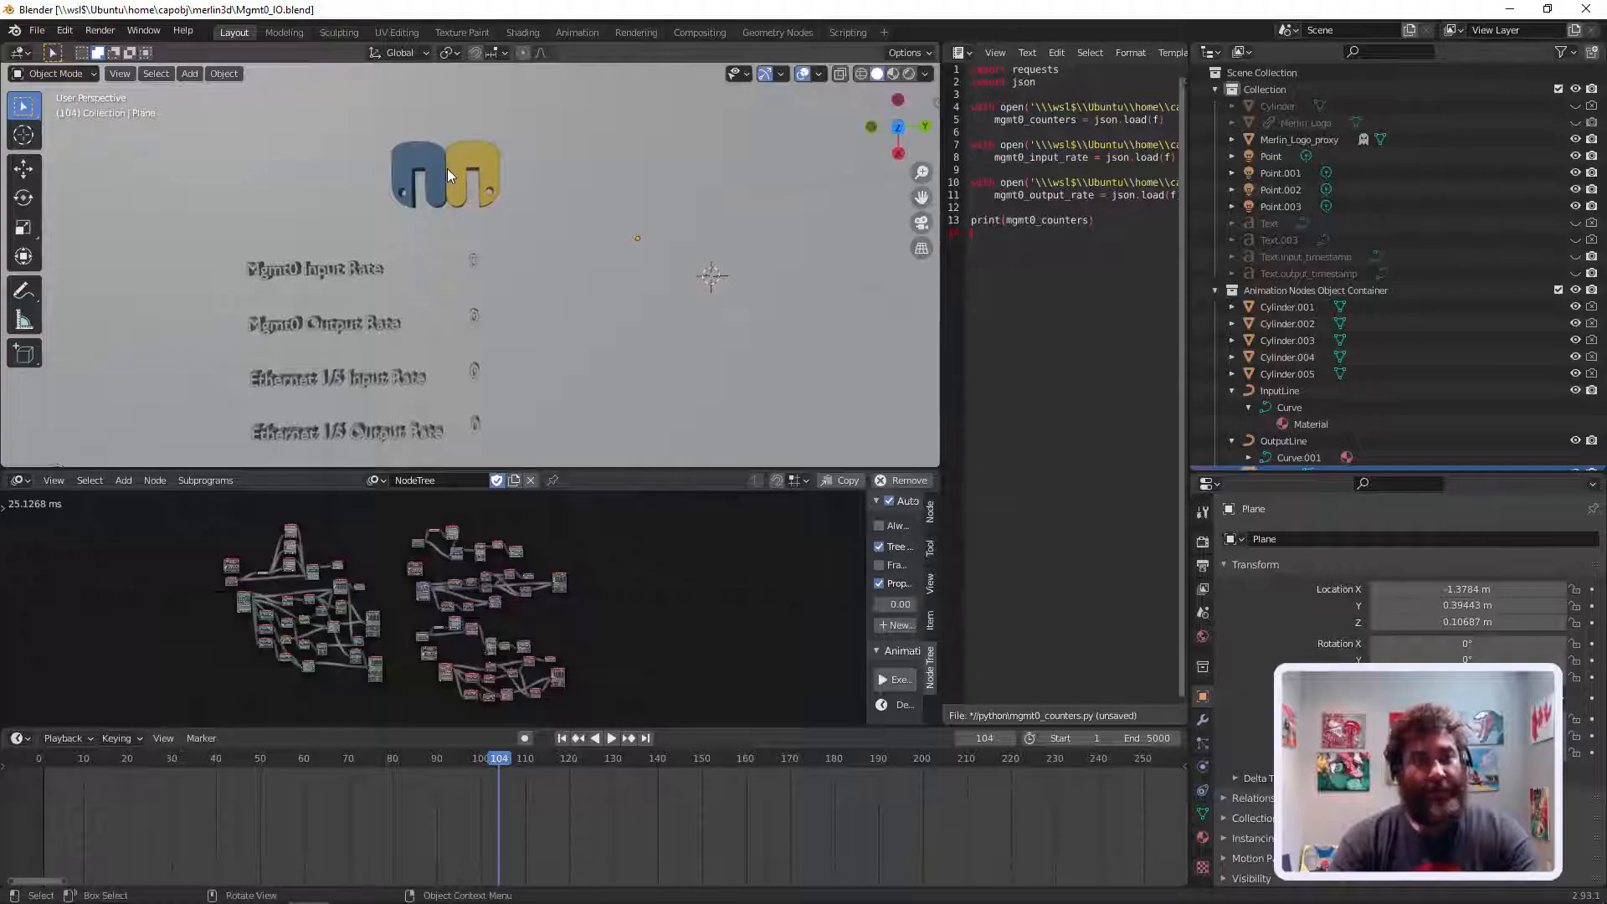
left_click(449, 168)
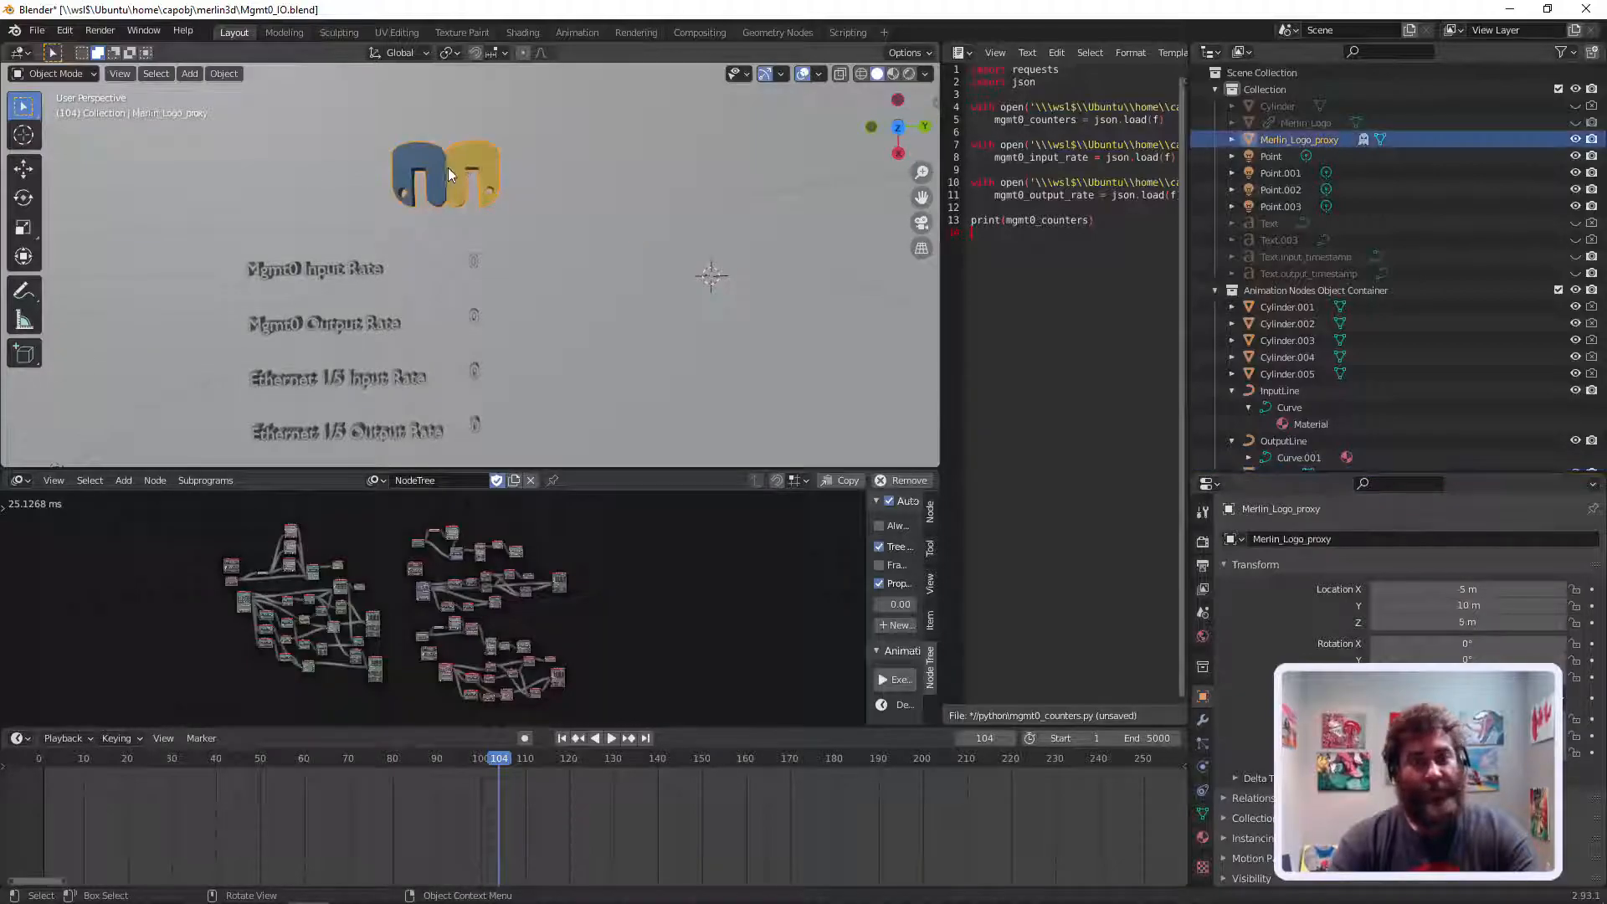
left_click(1452, 589)
type("-10")
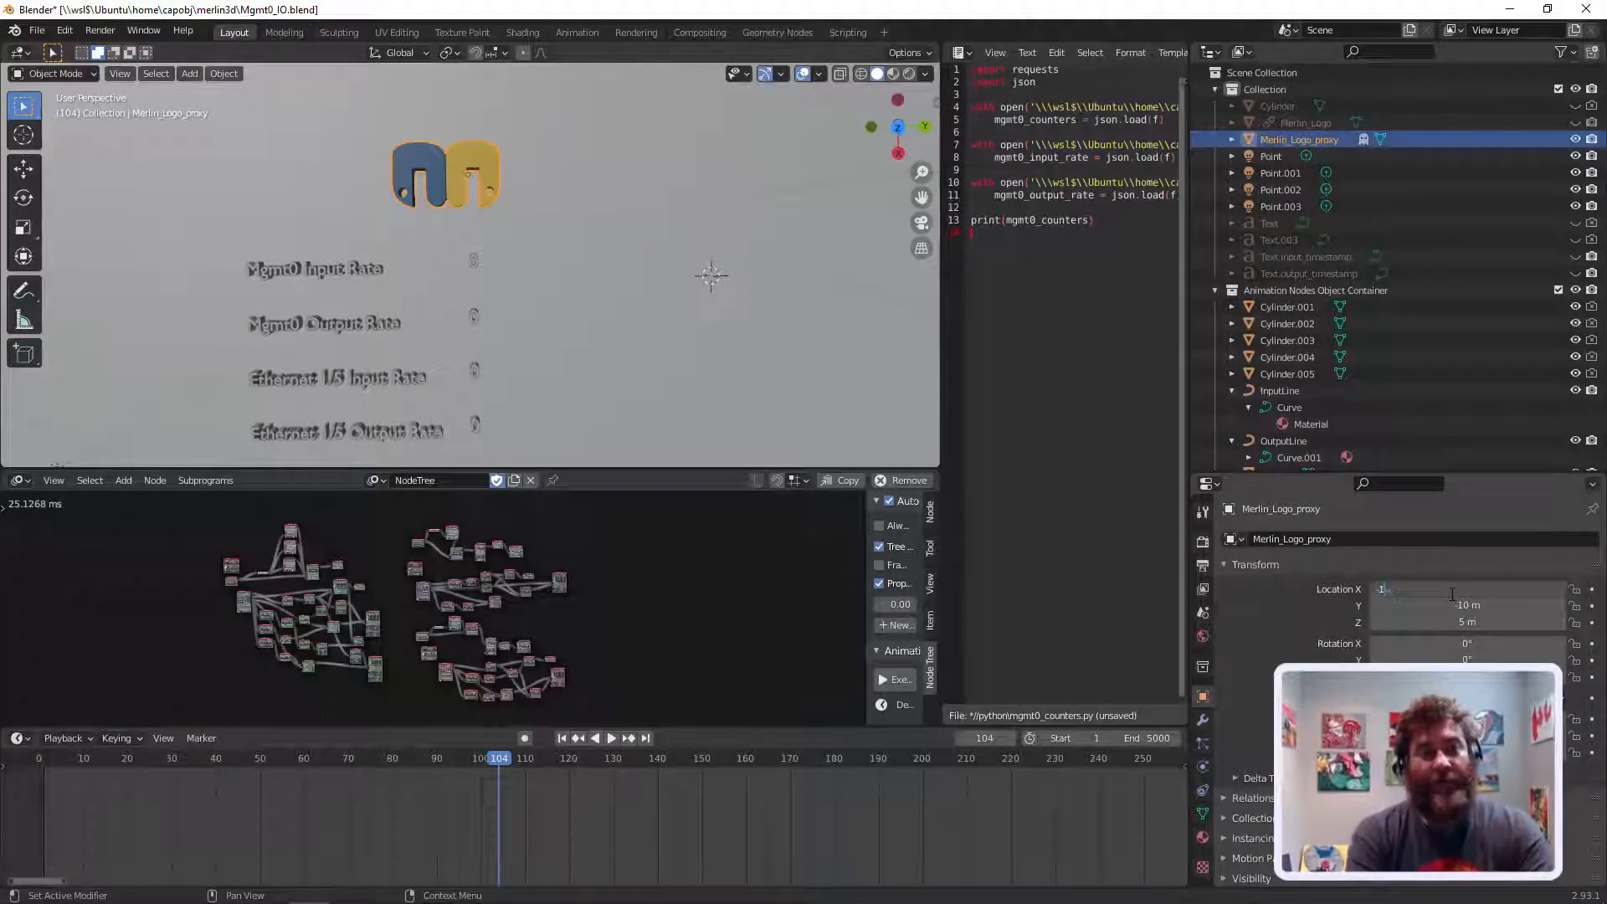
key("Return")
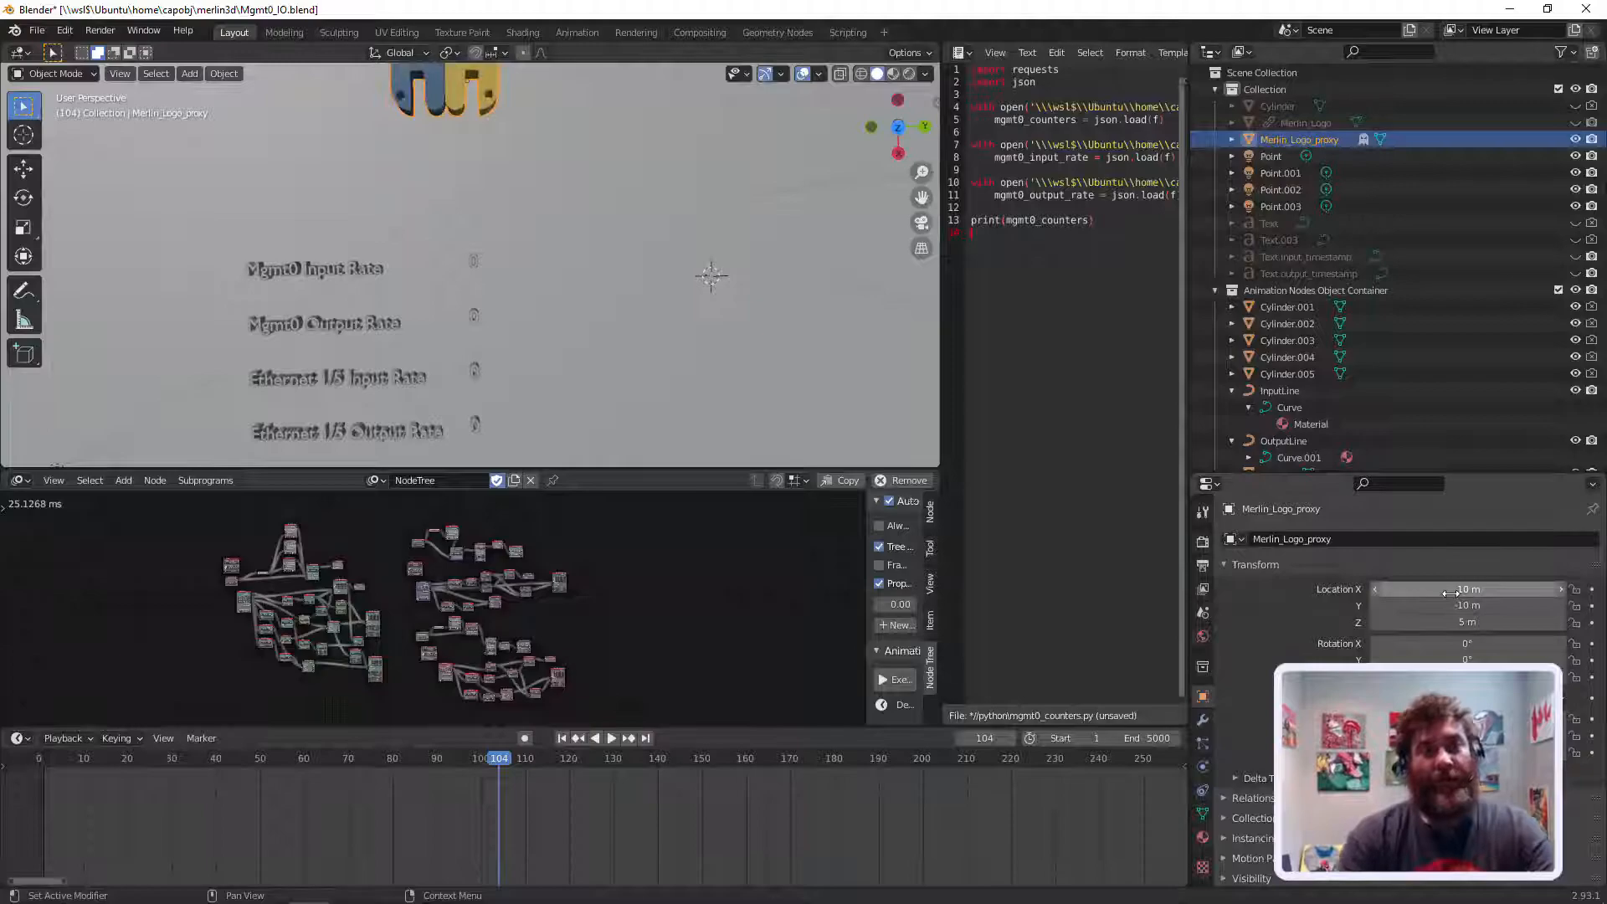
left_click(536, 187)
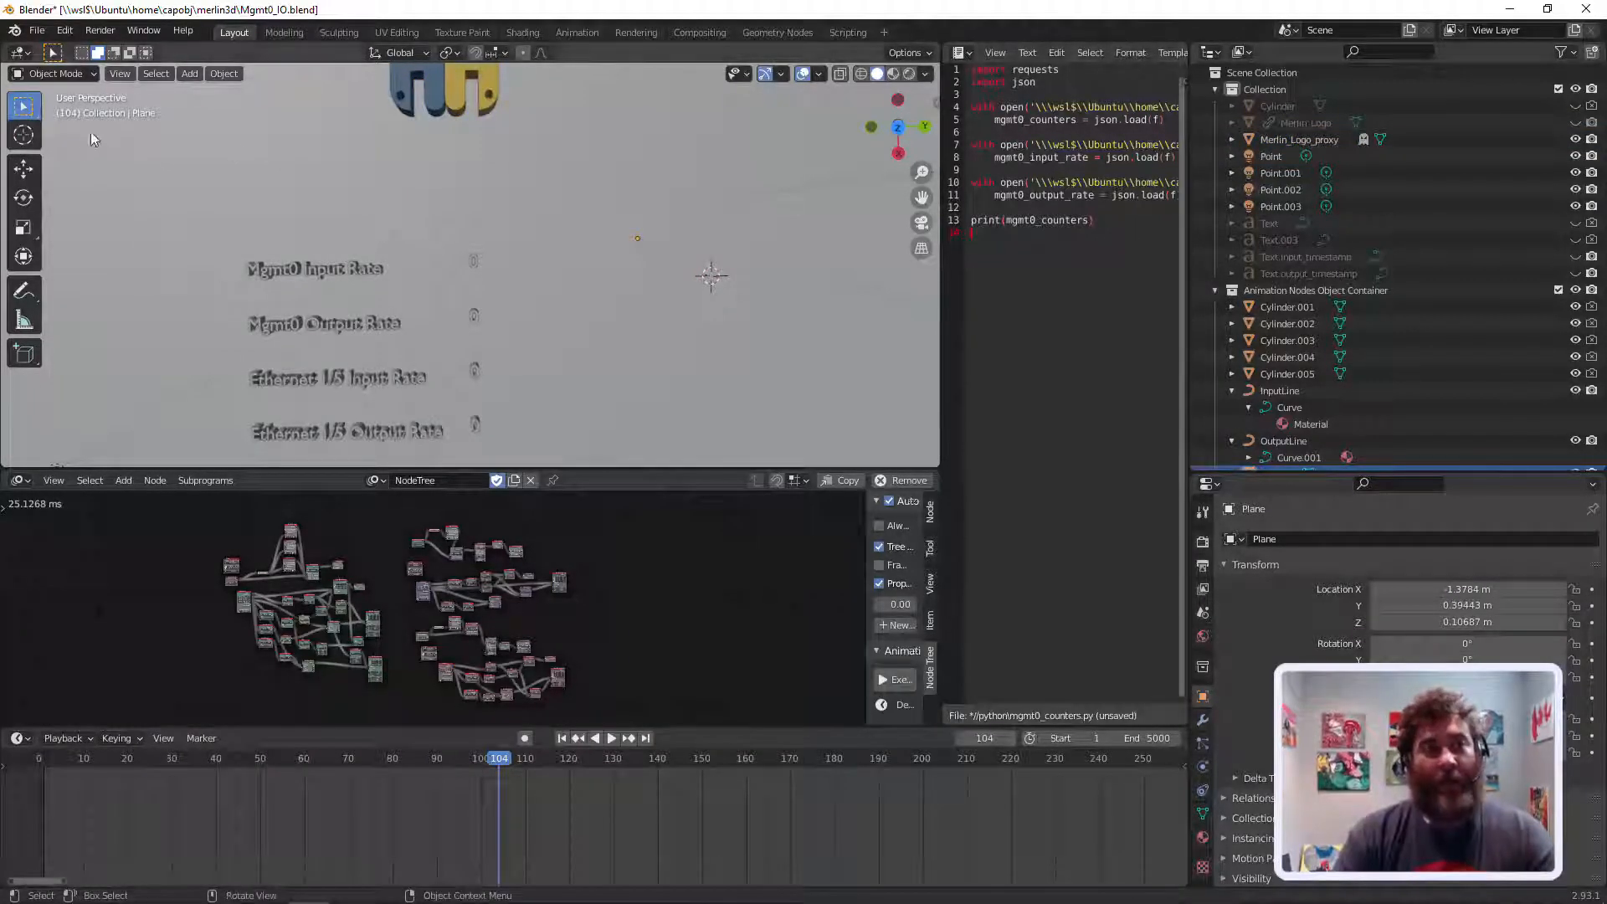
Step: Link the pyATS_Logo object from pyATS_logo.blend into the scene
left_click(37, 32)
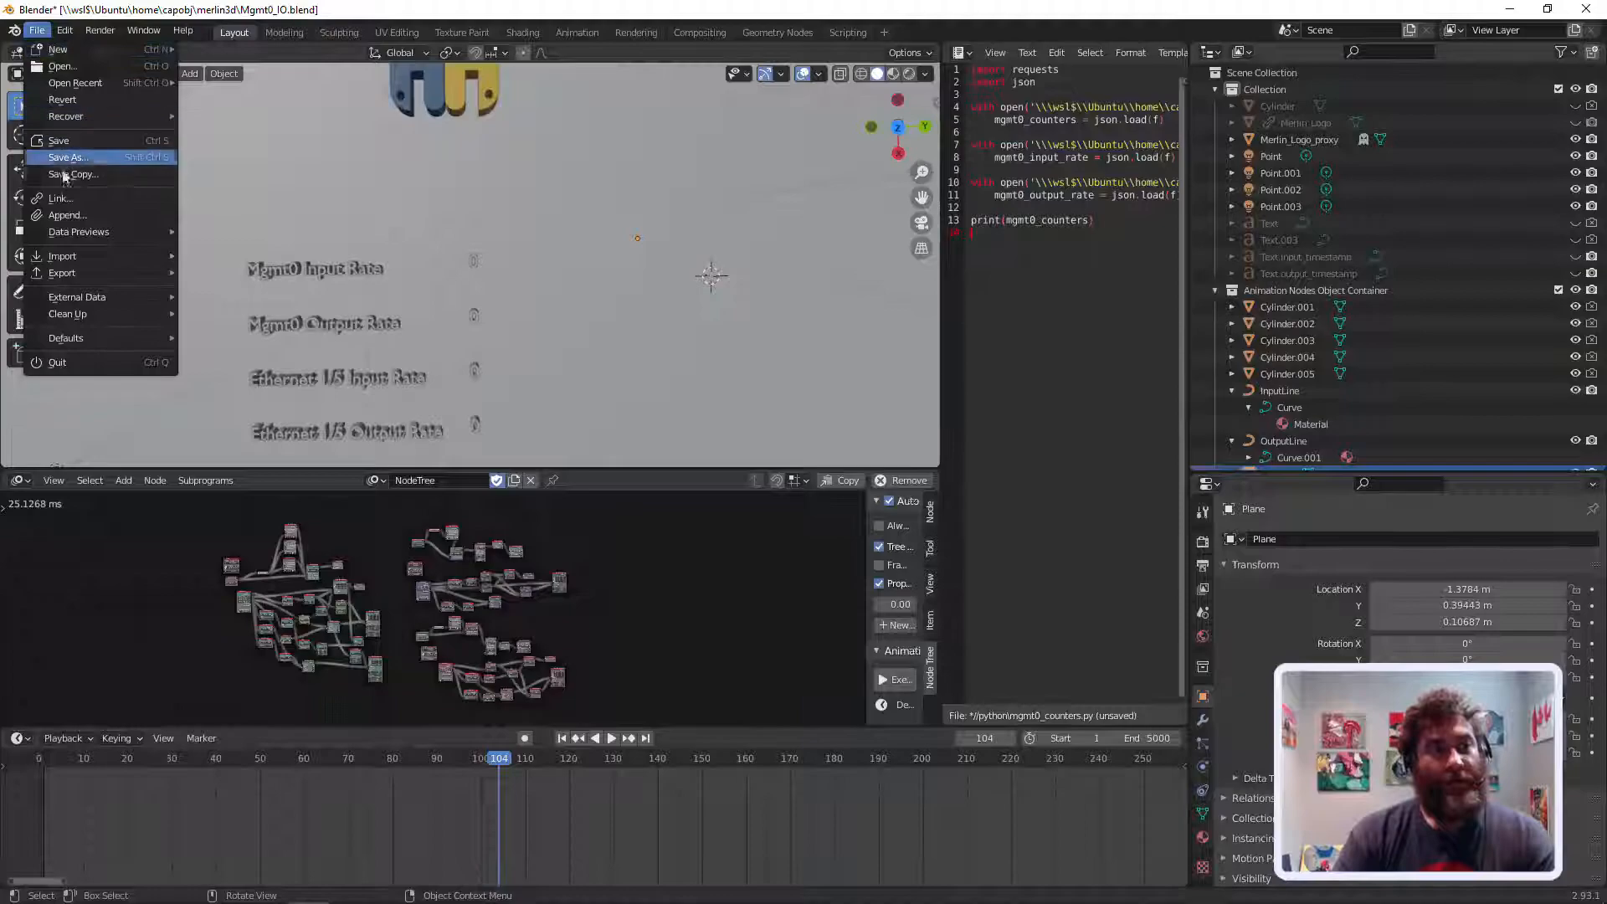
left_click(70, 206)
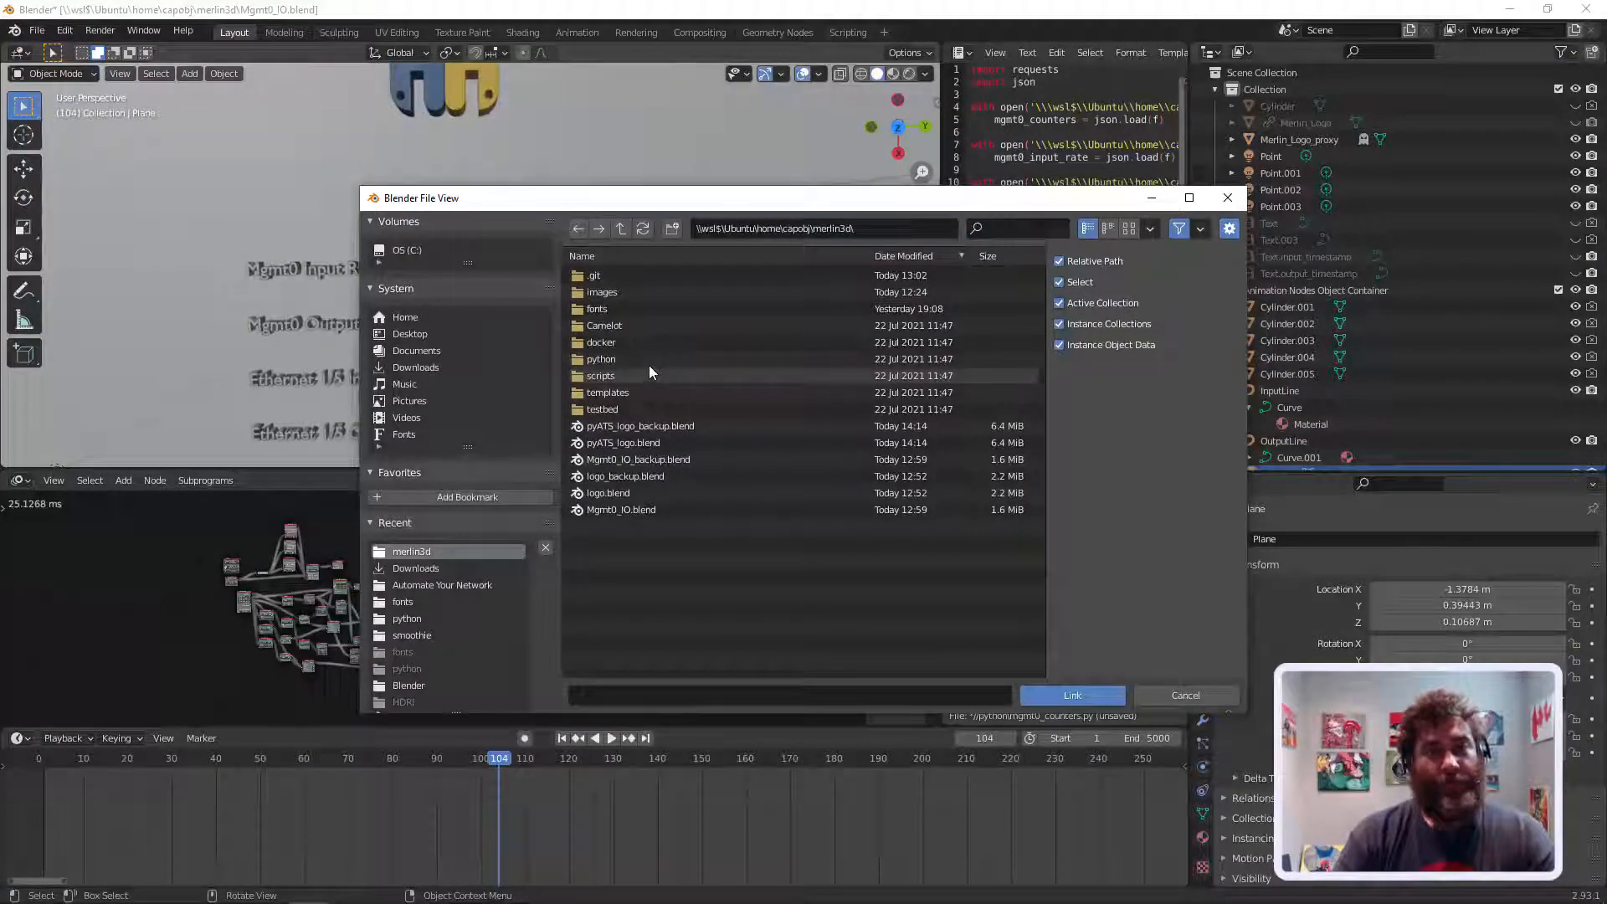
left_click(620, 444)
left_click(1056, 697)
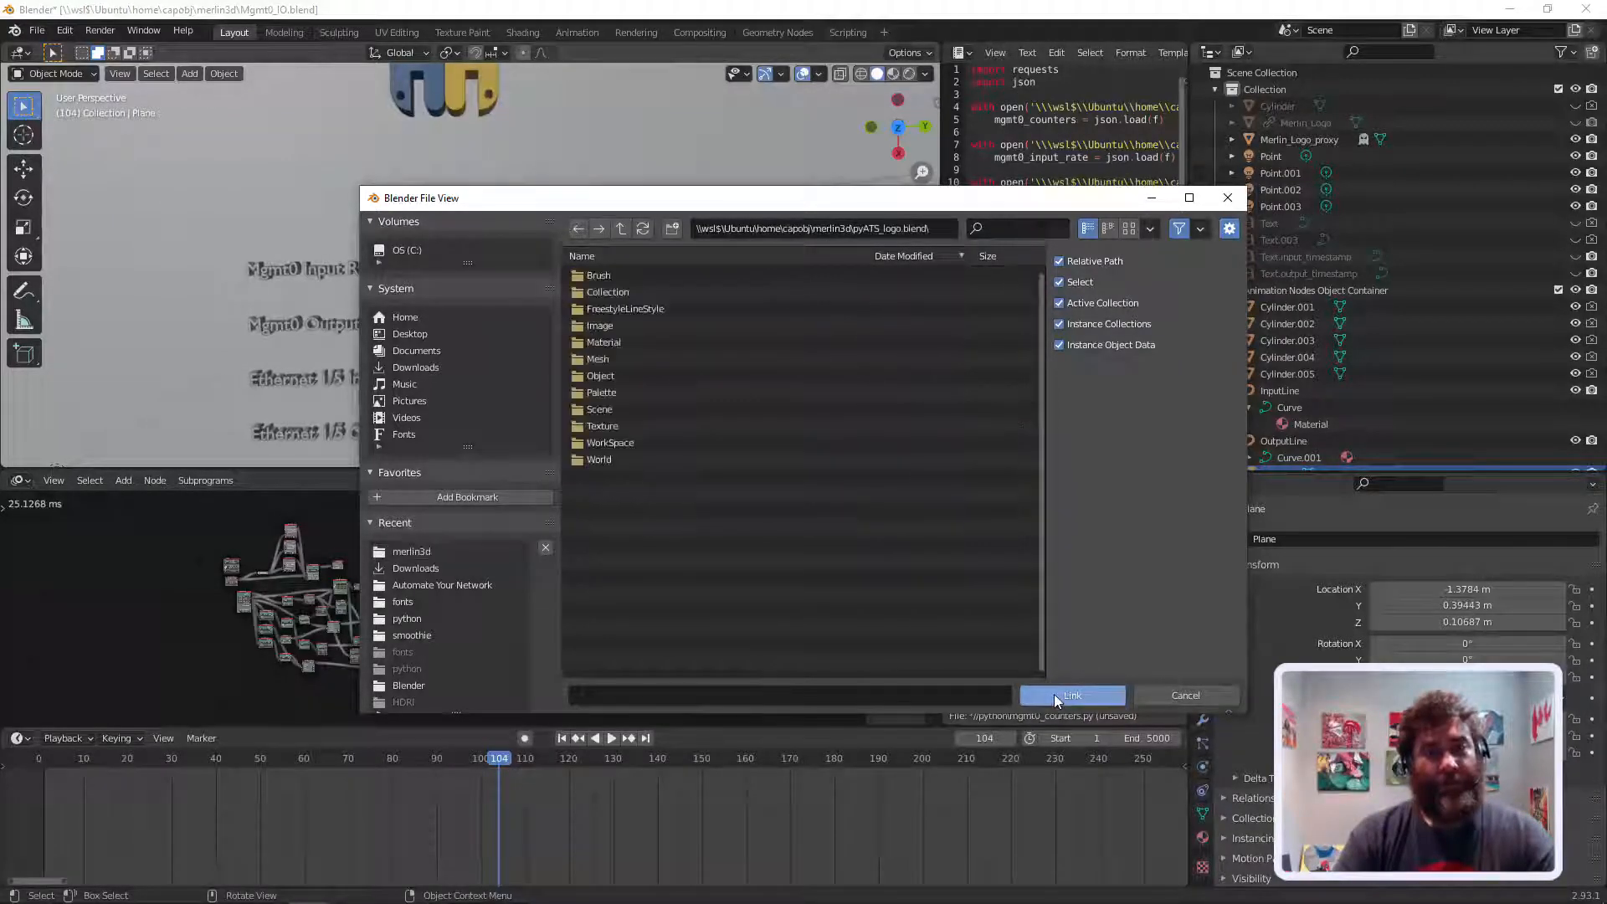
double_click(603, 380)
double_click(612, 276)
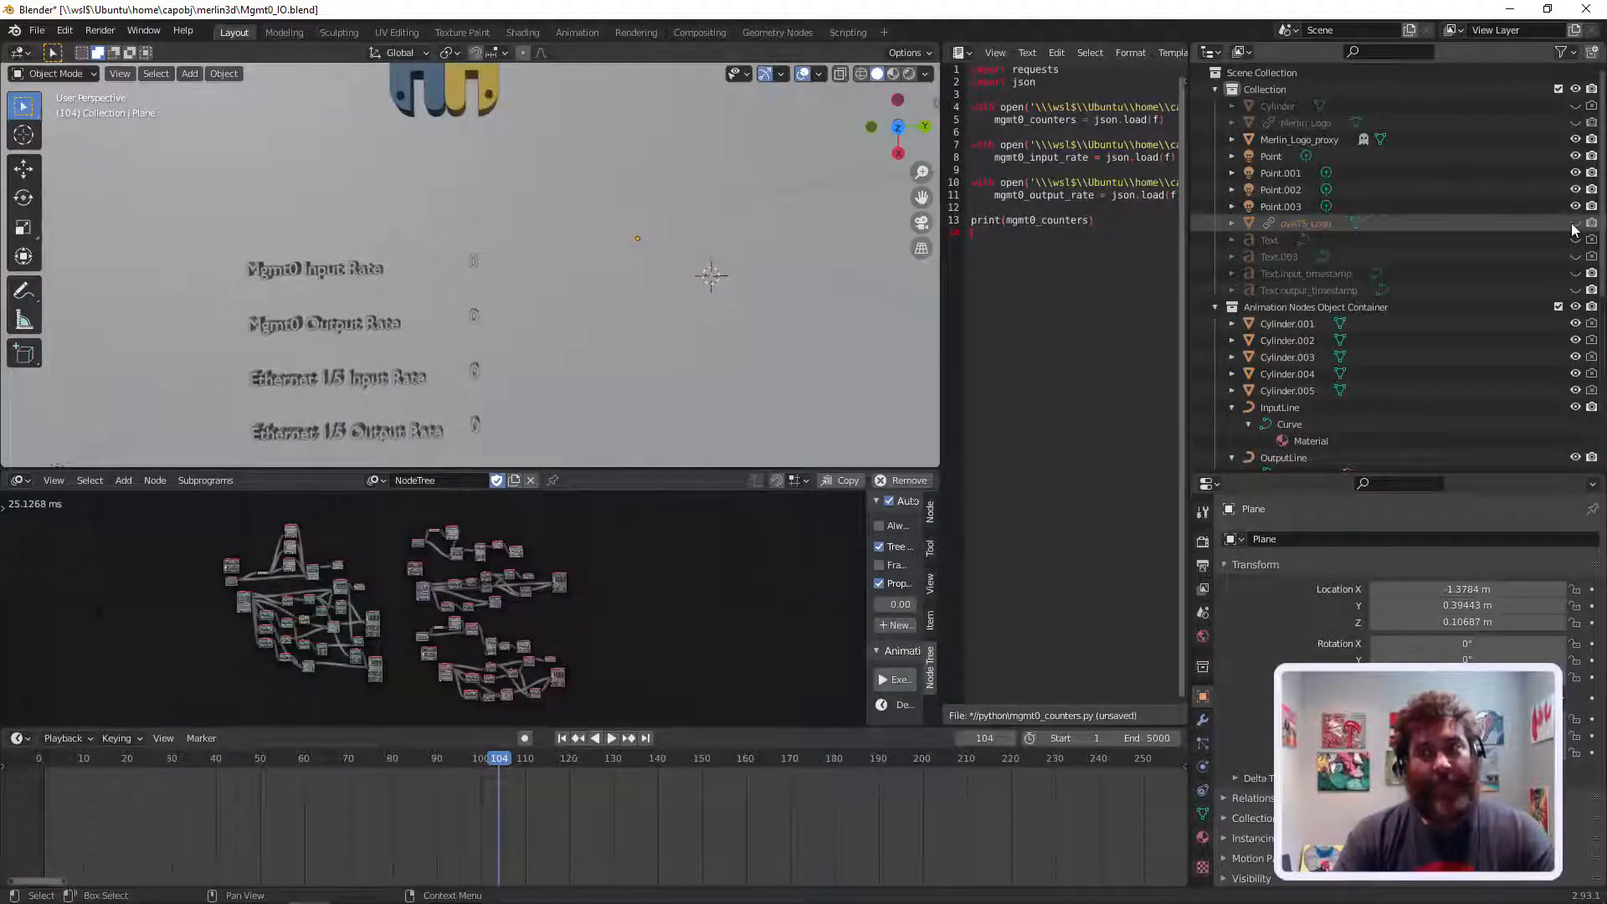
Step: Make a proxy of the linked pyATS_Logo object
left_click(1294, 222)
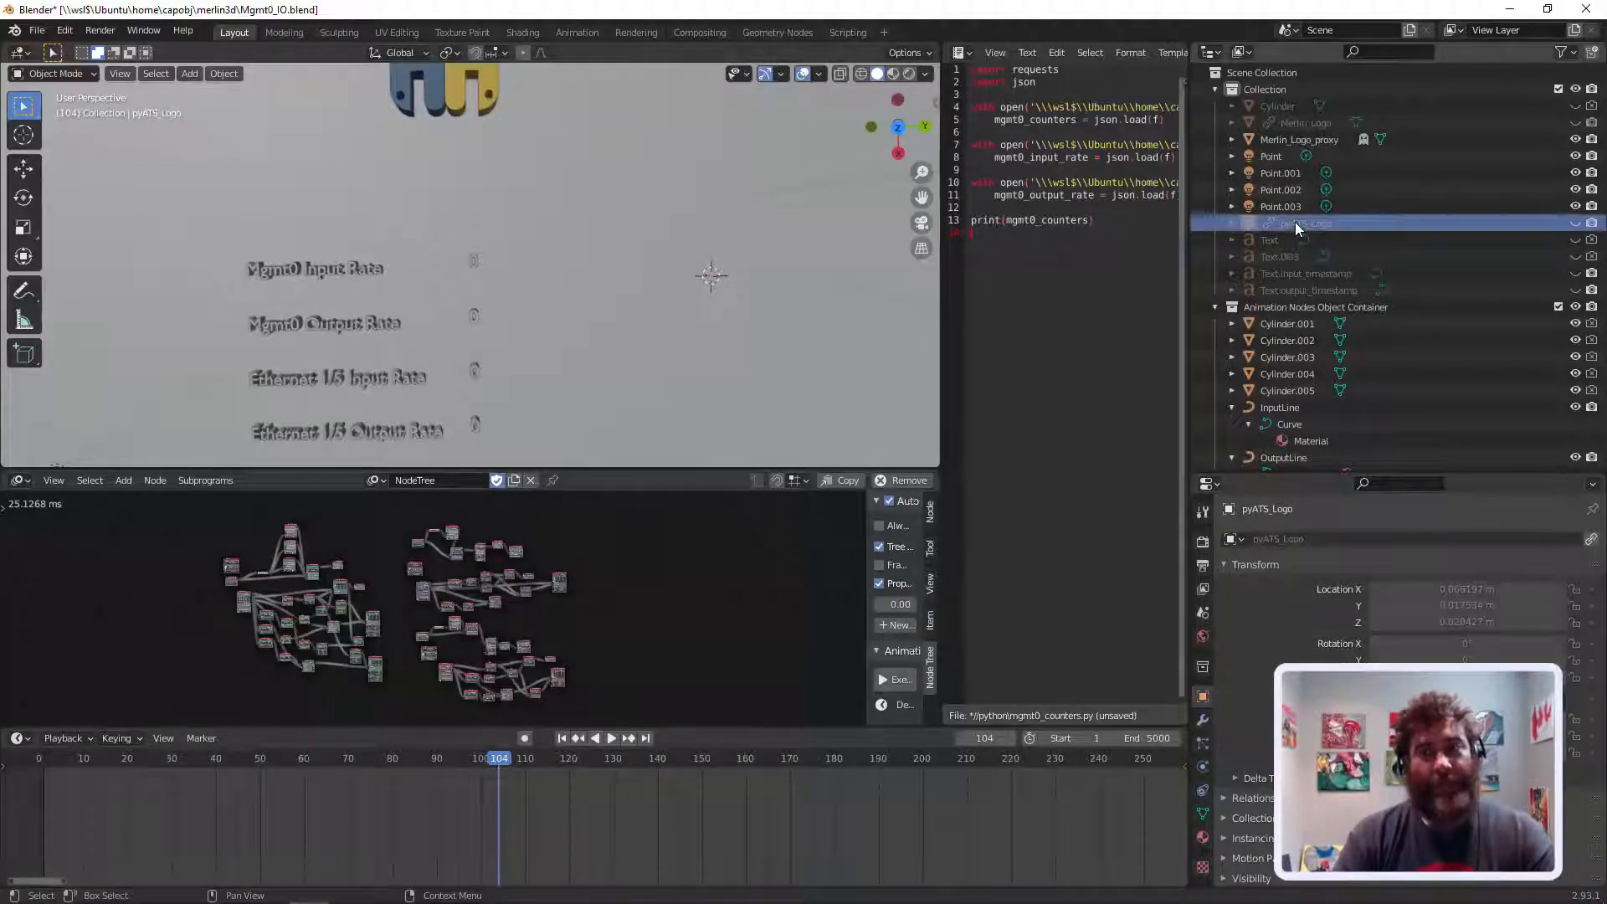
left_click(1230, 224)
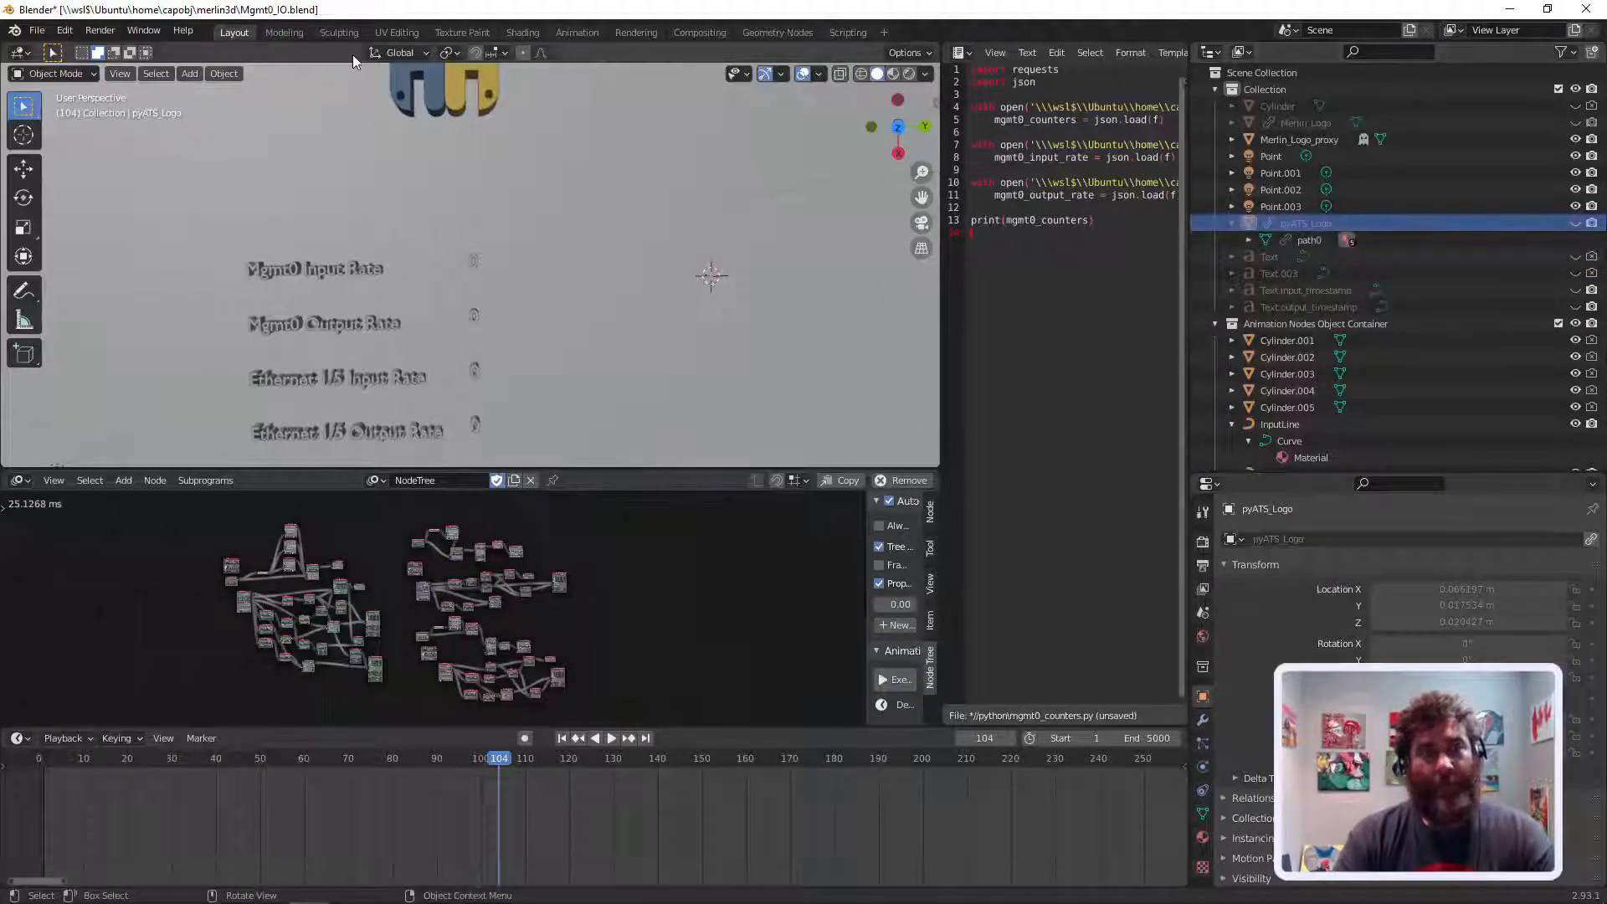
left_click(235, 75)
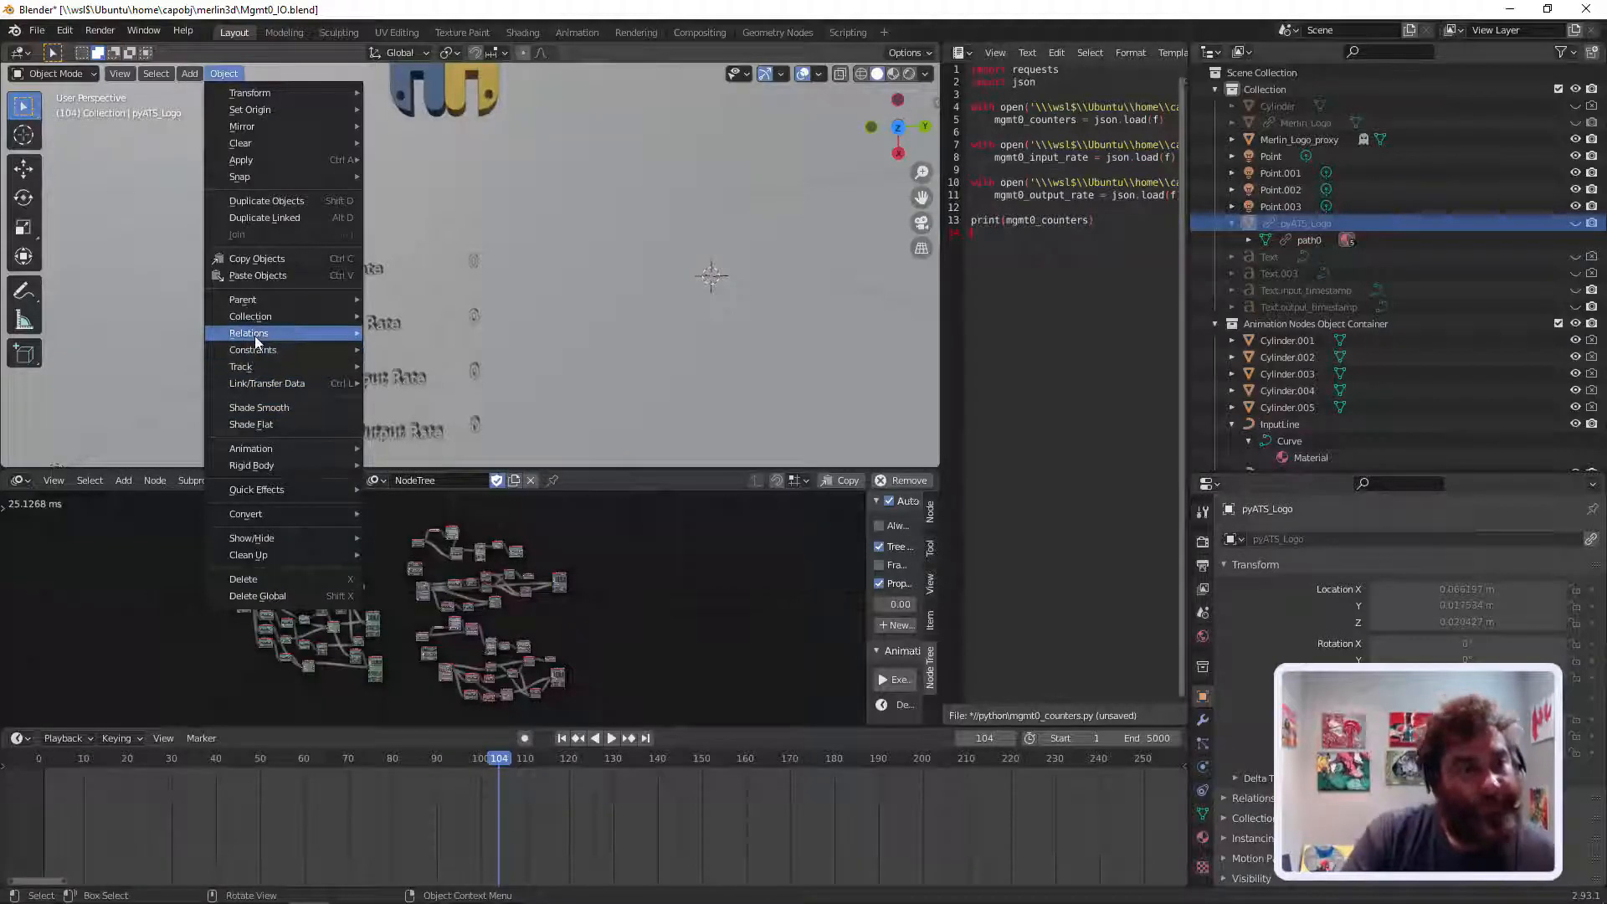
mouse_move(257, 333)
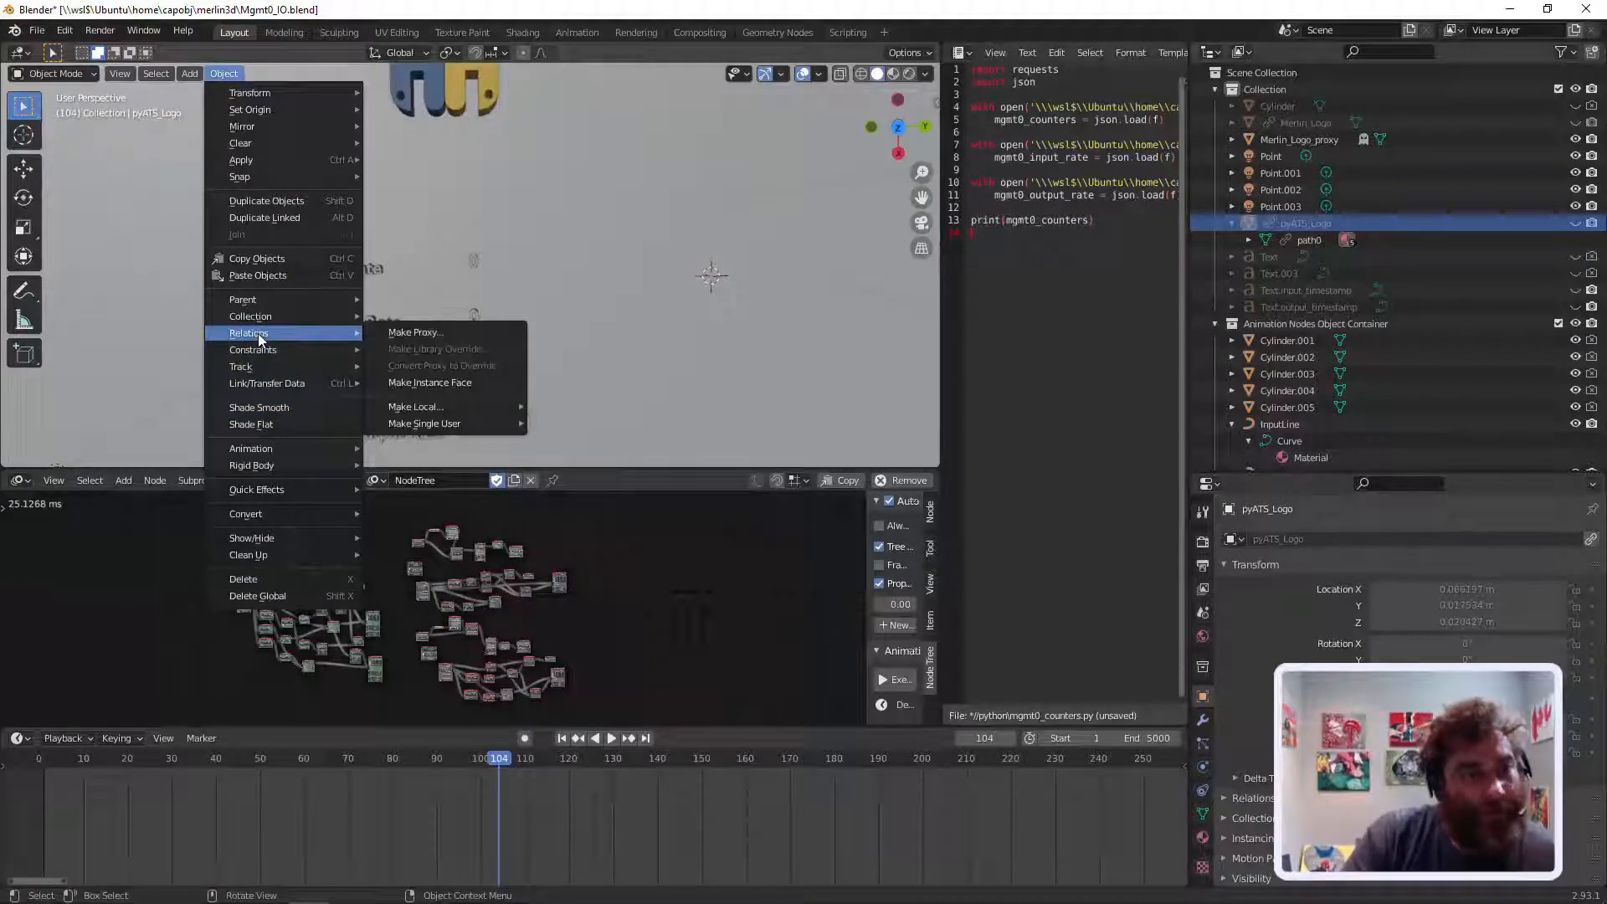
left_click(399, 333)
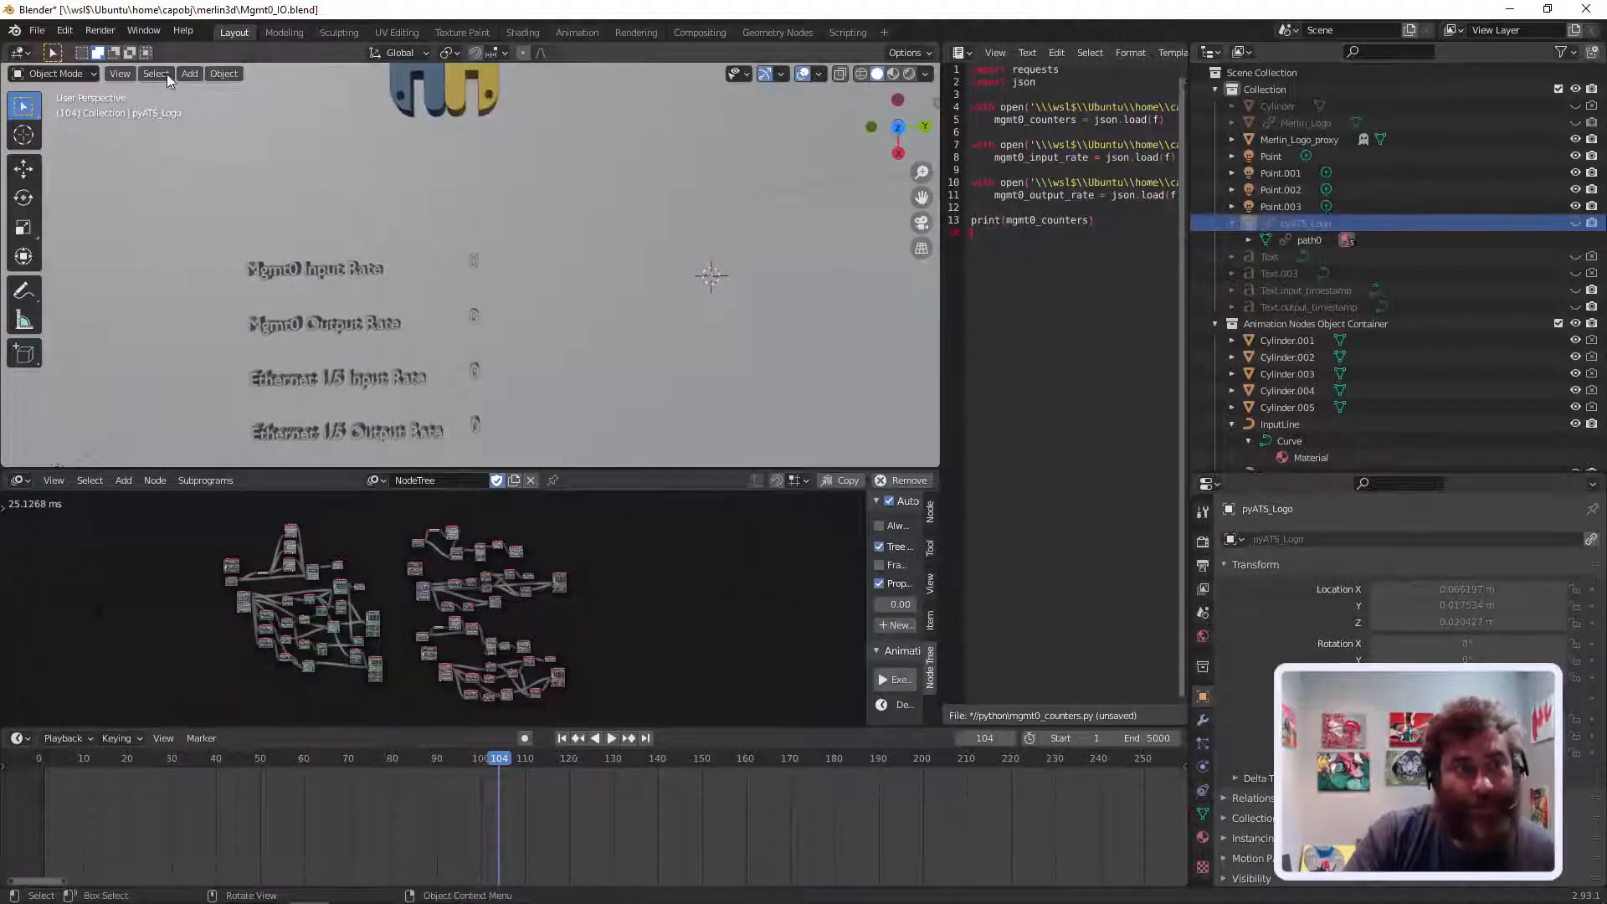
left_click(224, 74)
mouse_move(249, 333)
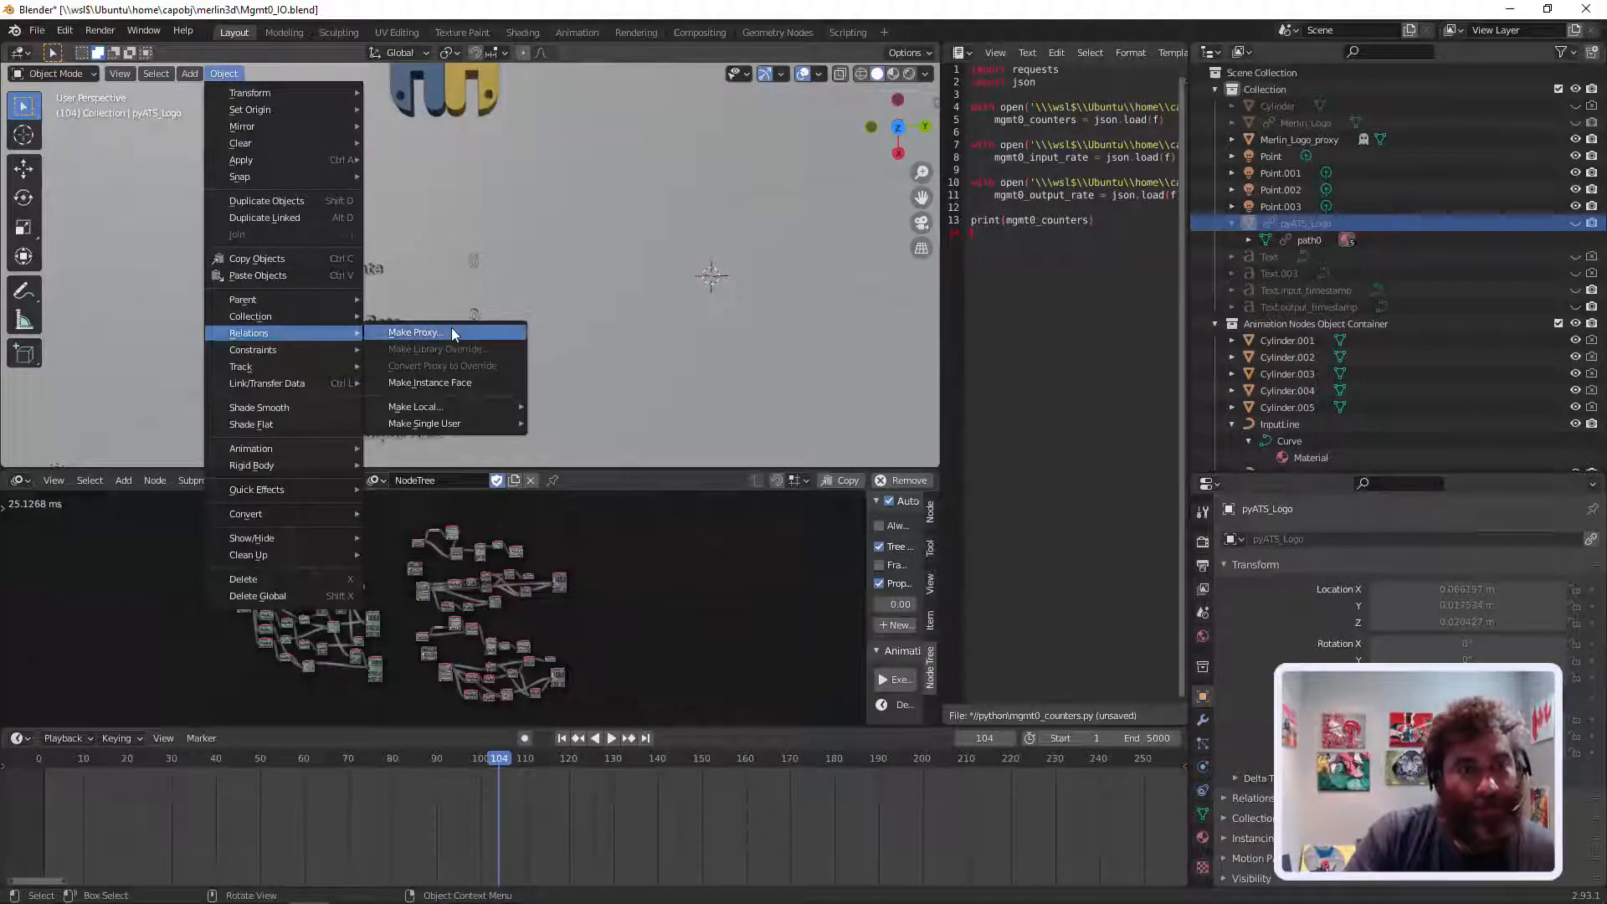
left_click(402, 333)
left_click(446, 333)
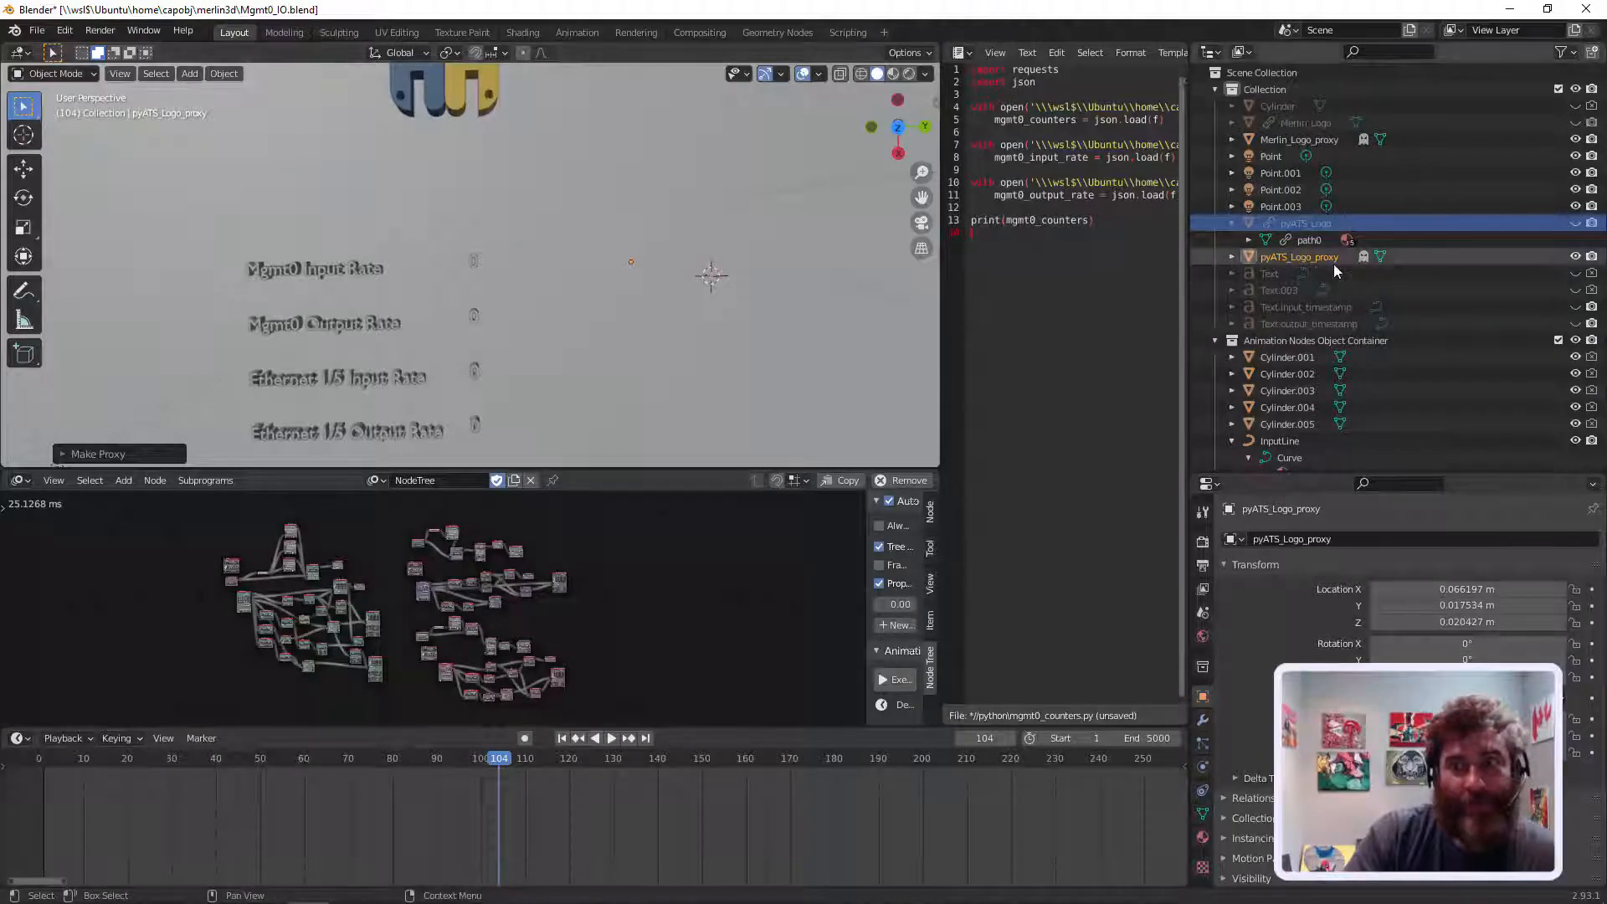
Step: Compare the transforms of the Merlin logo proxy and the linked pyATS logo, and select the pyATS logo proxy with its contents expanded
left_click(1325, 258)
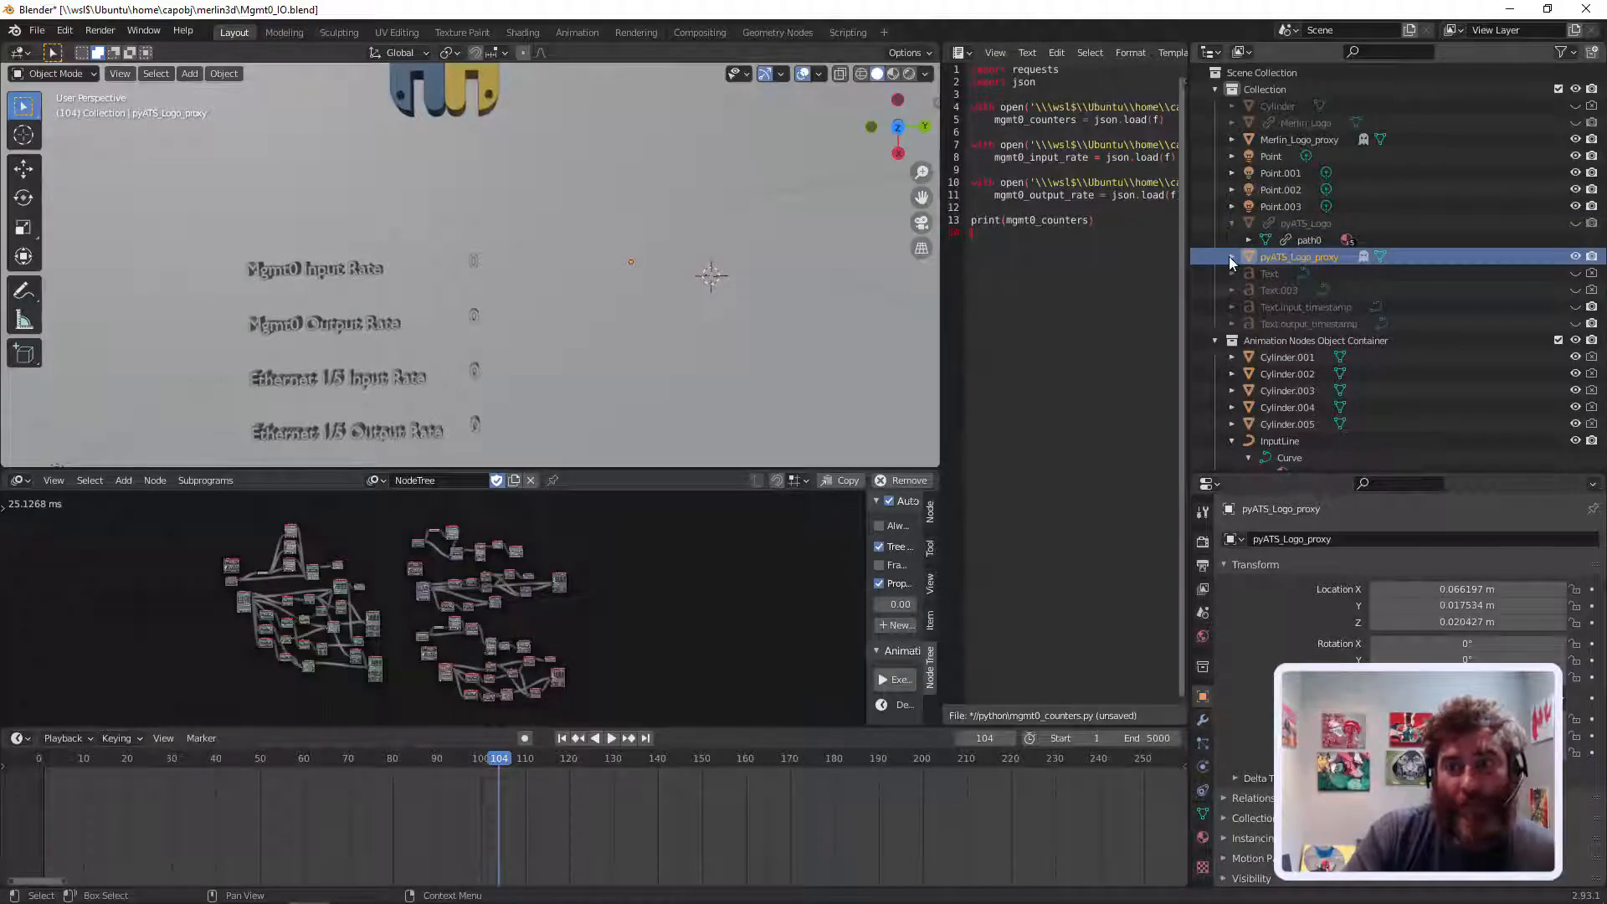
left_click(449, 90)
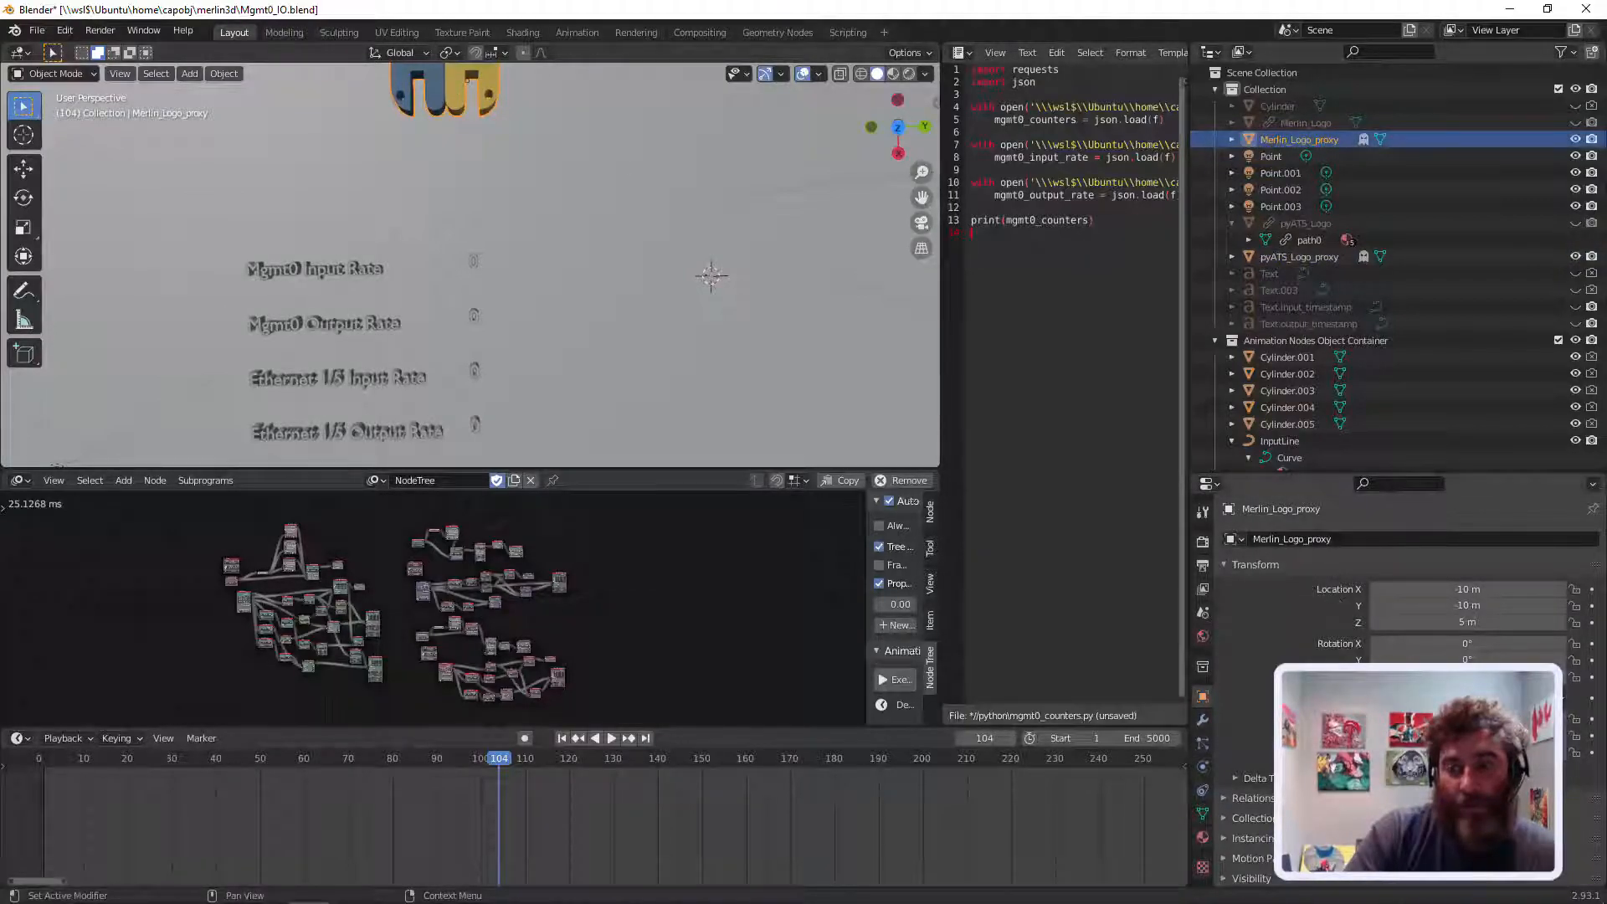
left_click(1299, 238)
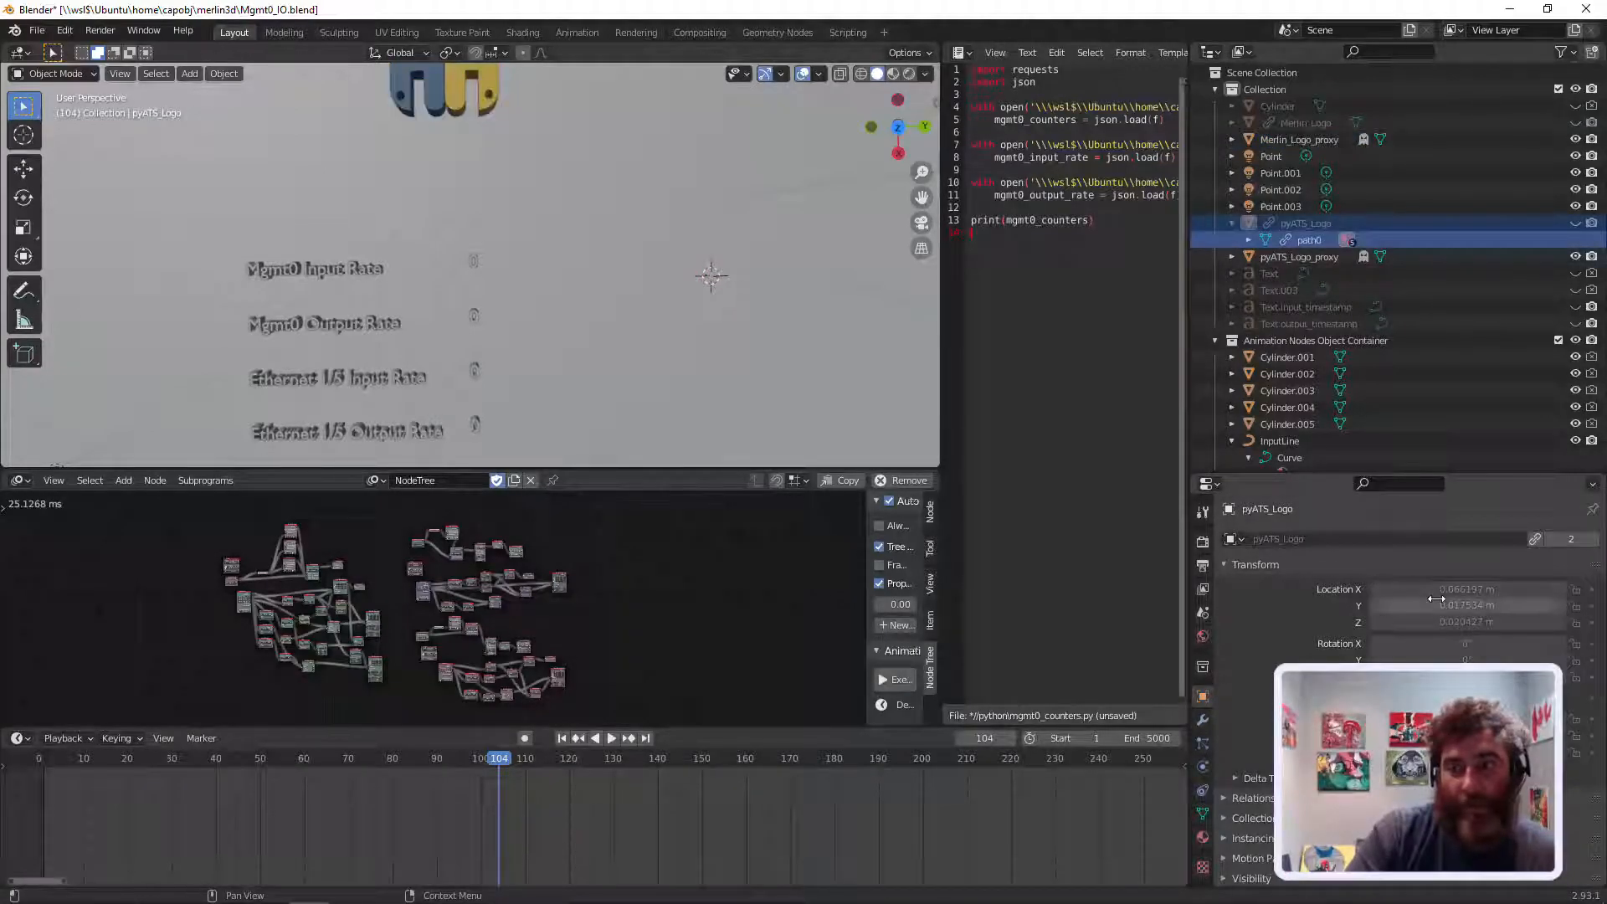
left_click(1231, 223)
left_click(1231, 240)
left_click(1293, 241)
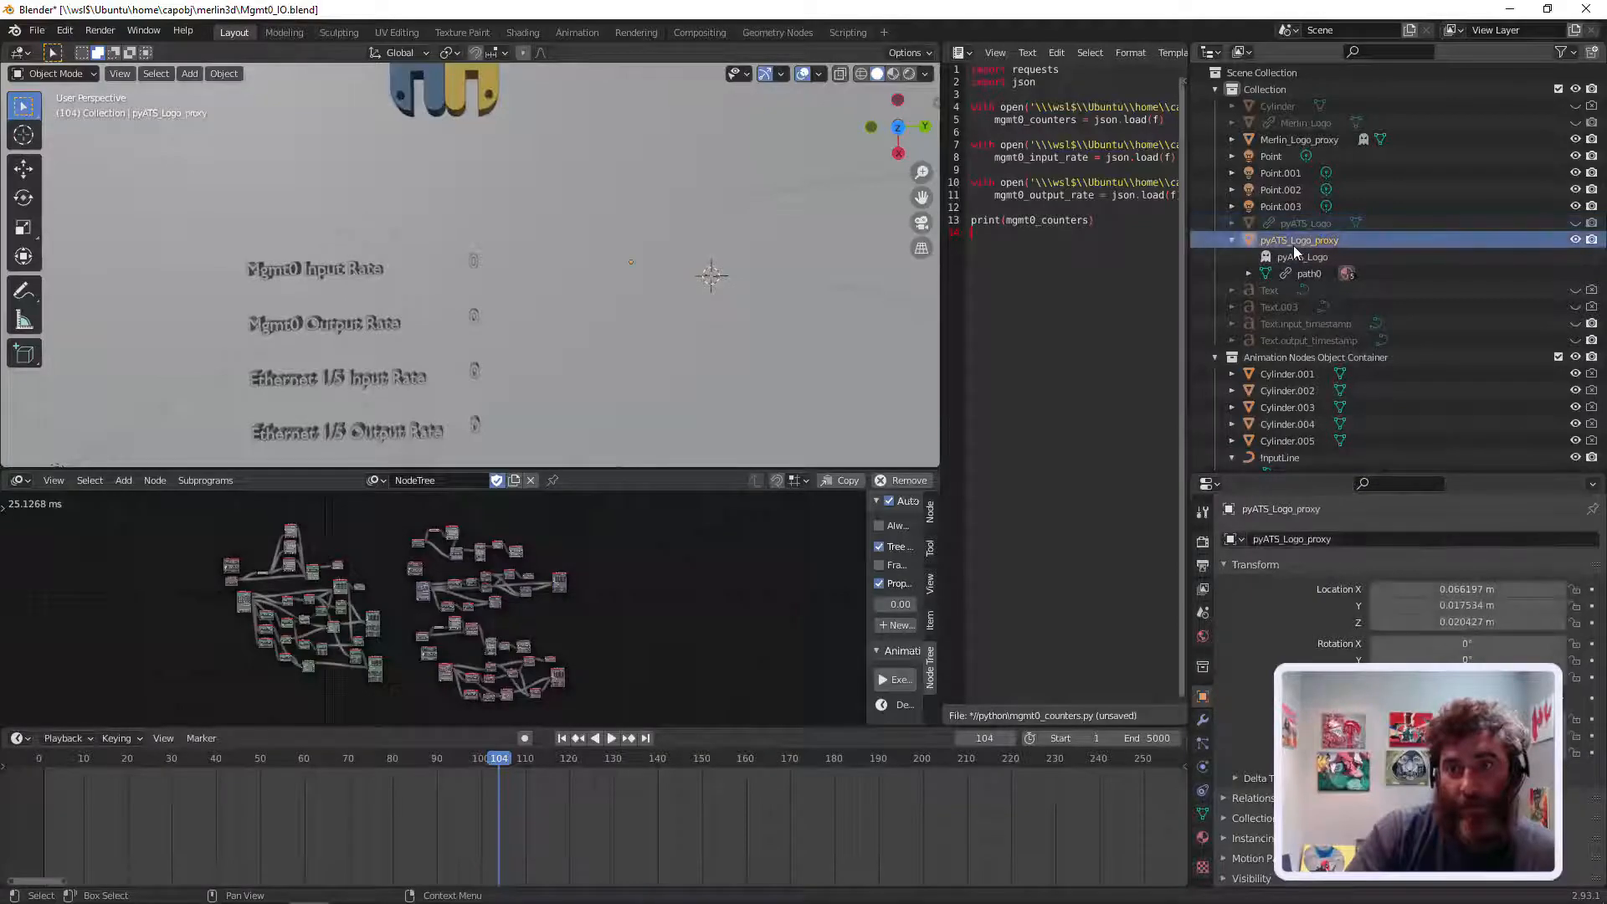
Step: Set the pyATS logo proxy's location to X -10 m, Y -5 m and Z 5 m
left_click(1446, 589)
type("-10")
key("Return")
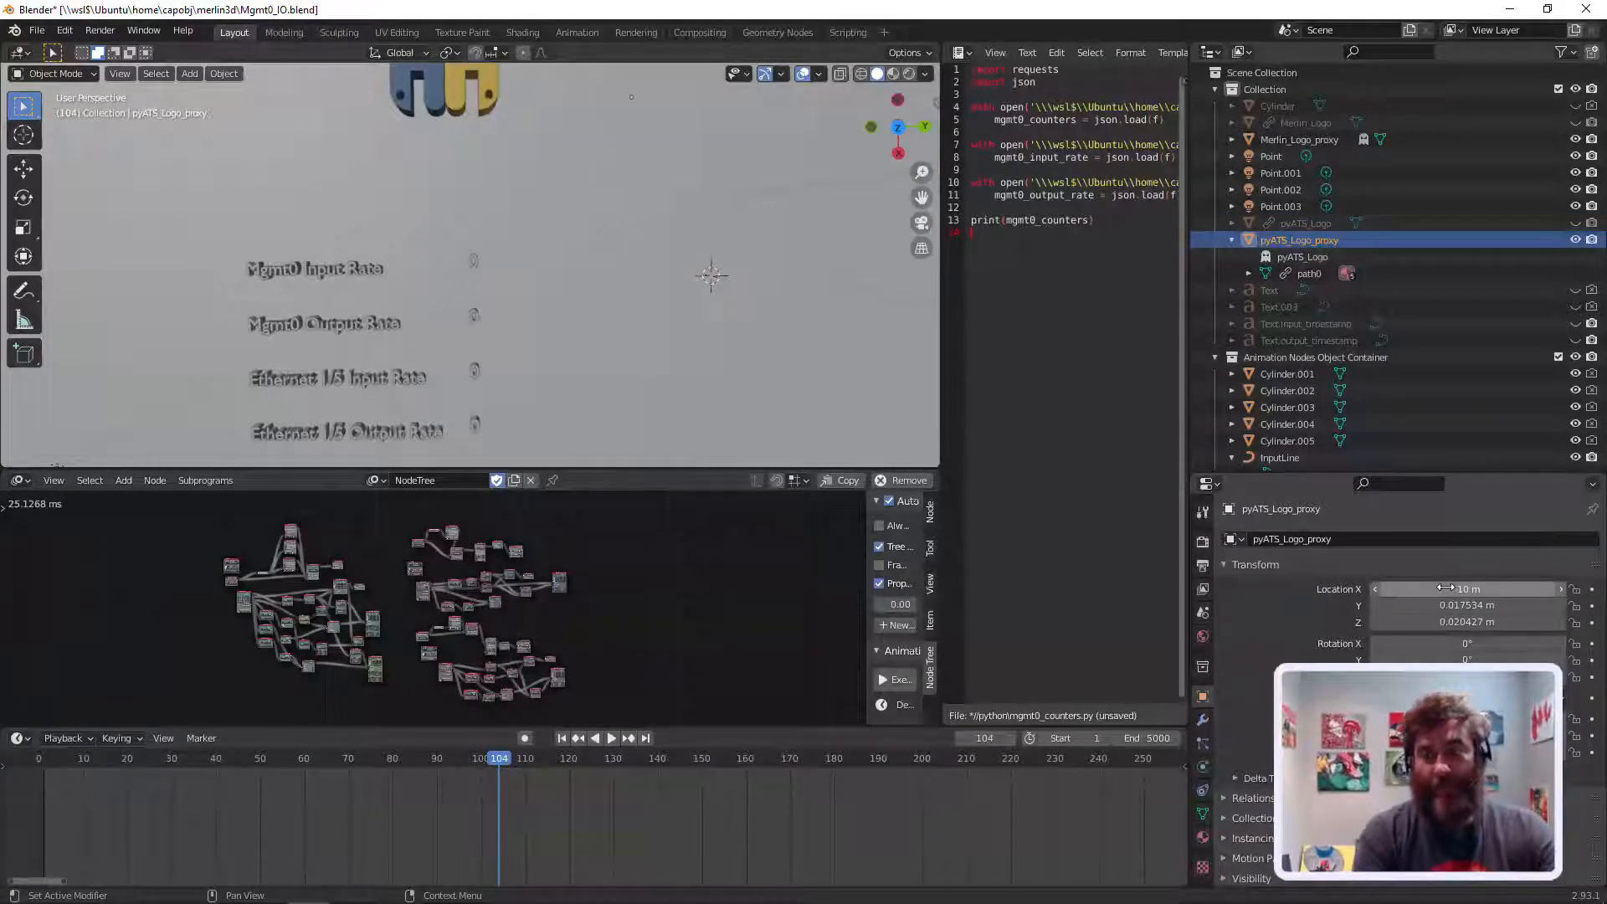
left_click(1452, 604)
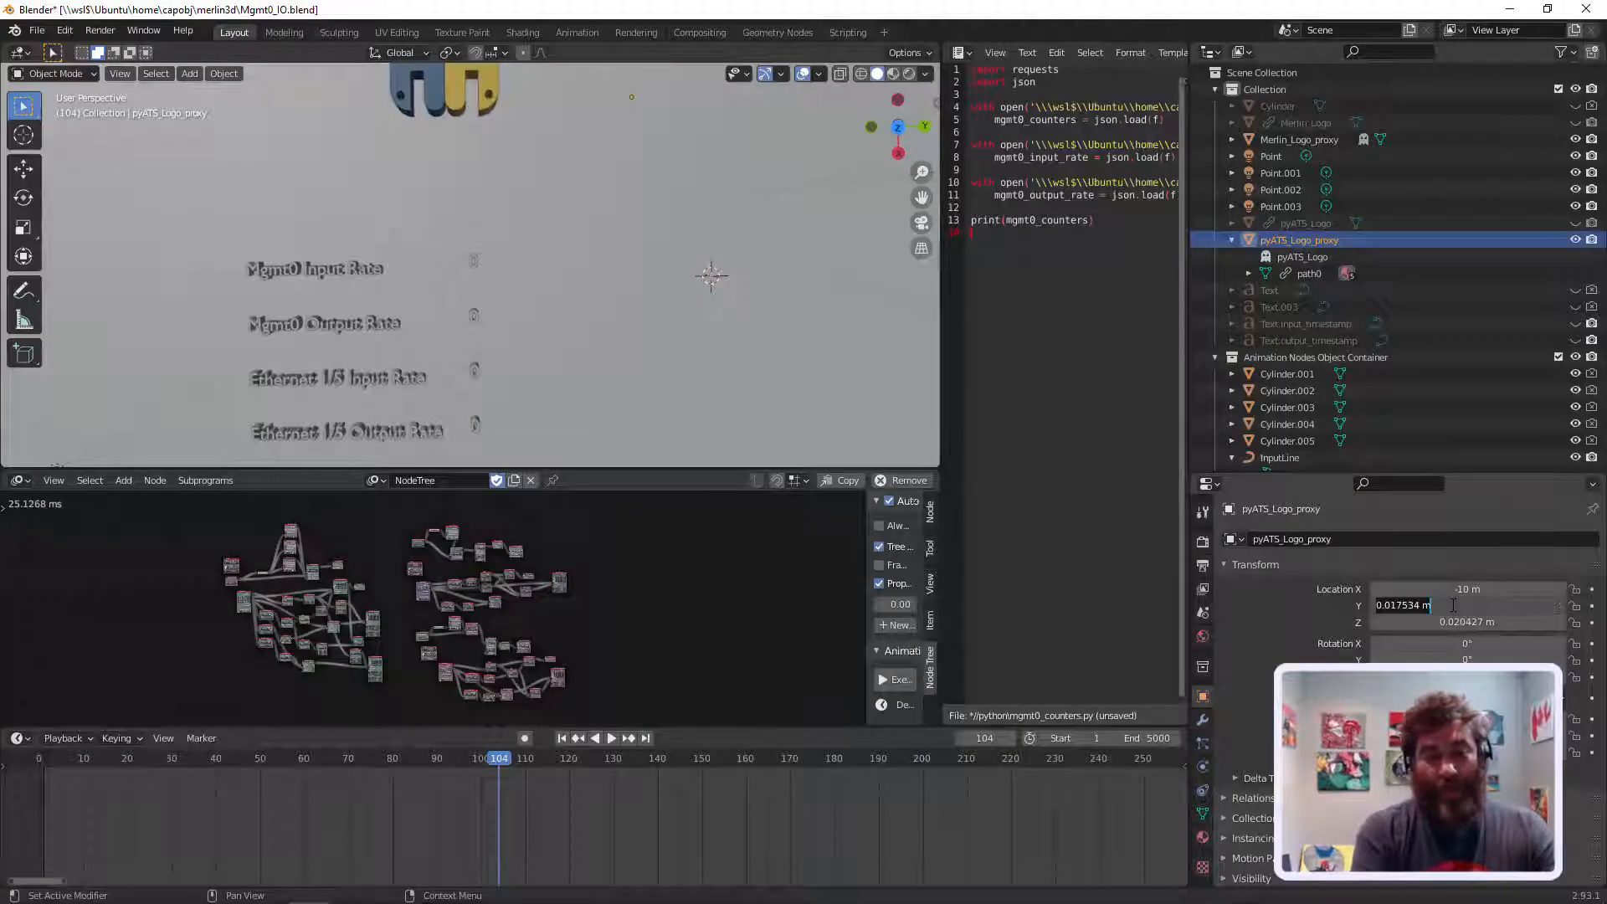
type("-5")
key("Return")
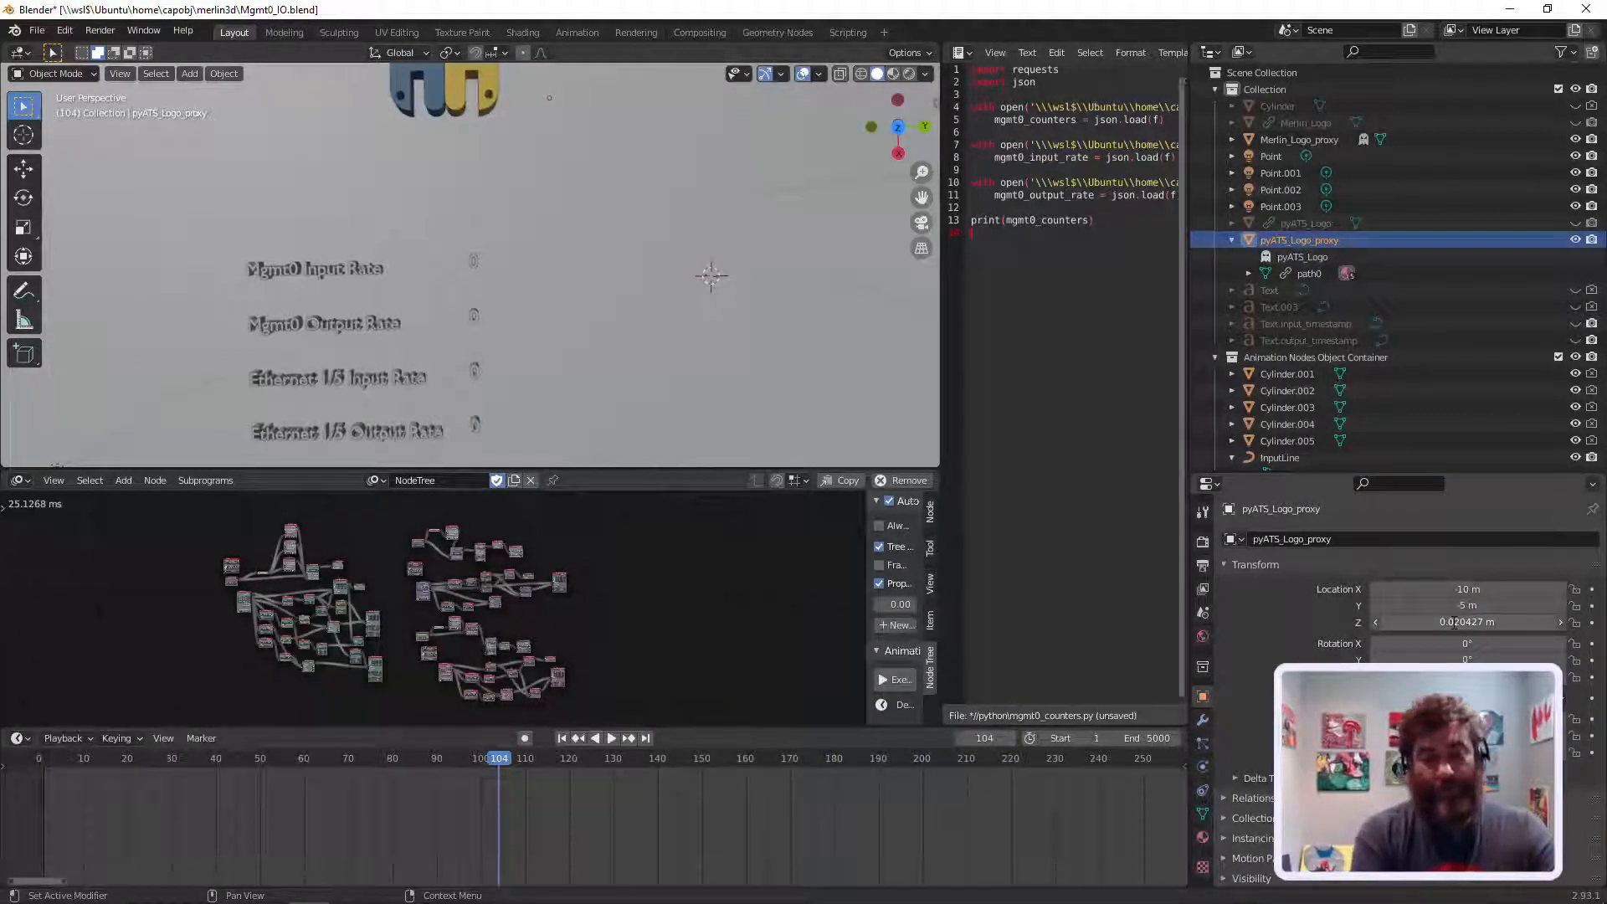
left_click(1454, 623)
type("5")
key("Return")
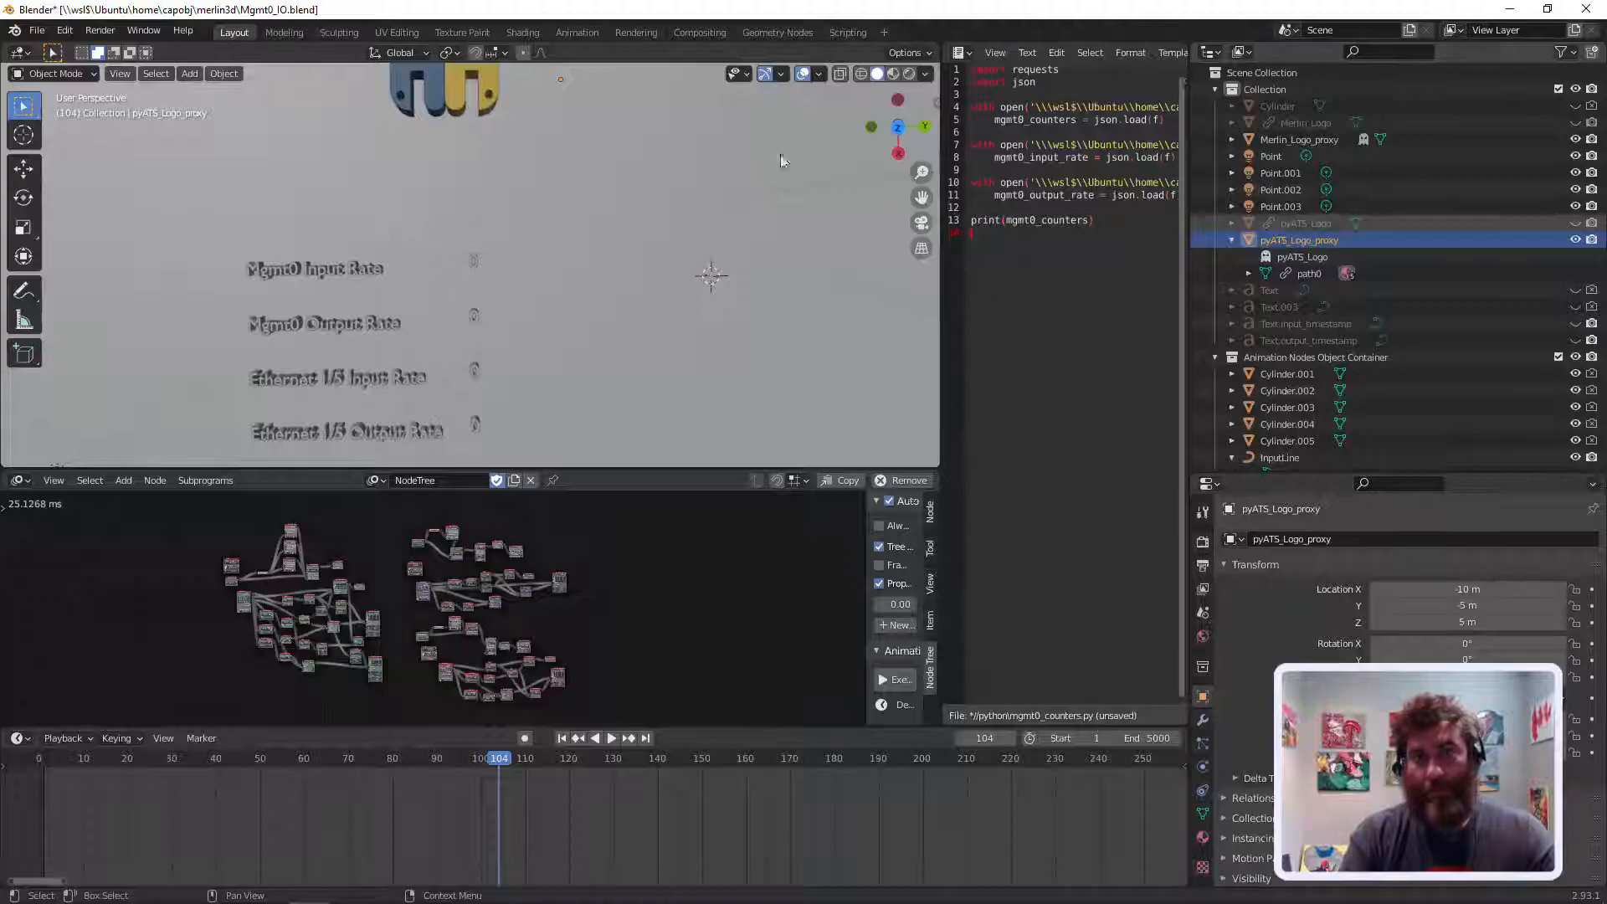
Step: Check the Merlin logo proxy's location against the pyATS logo proxy's, and reselect the pyATS logo proxy
left_click(441, 72)
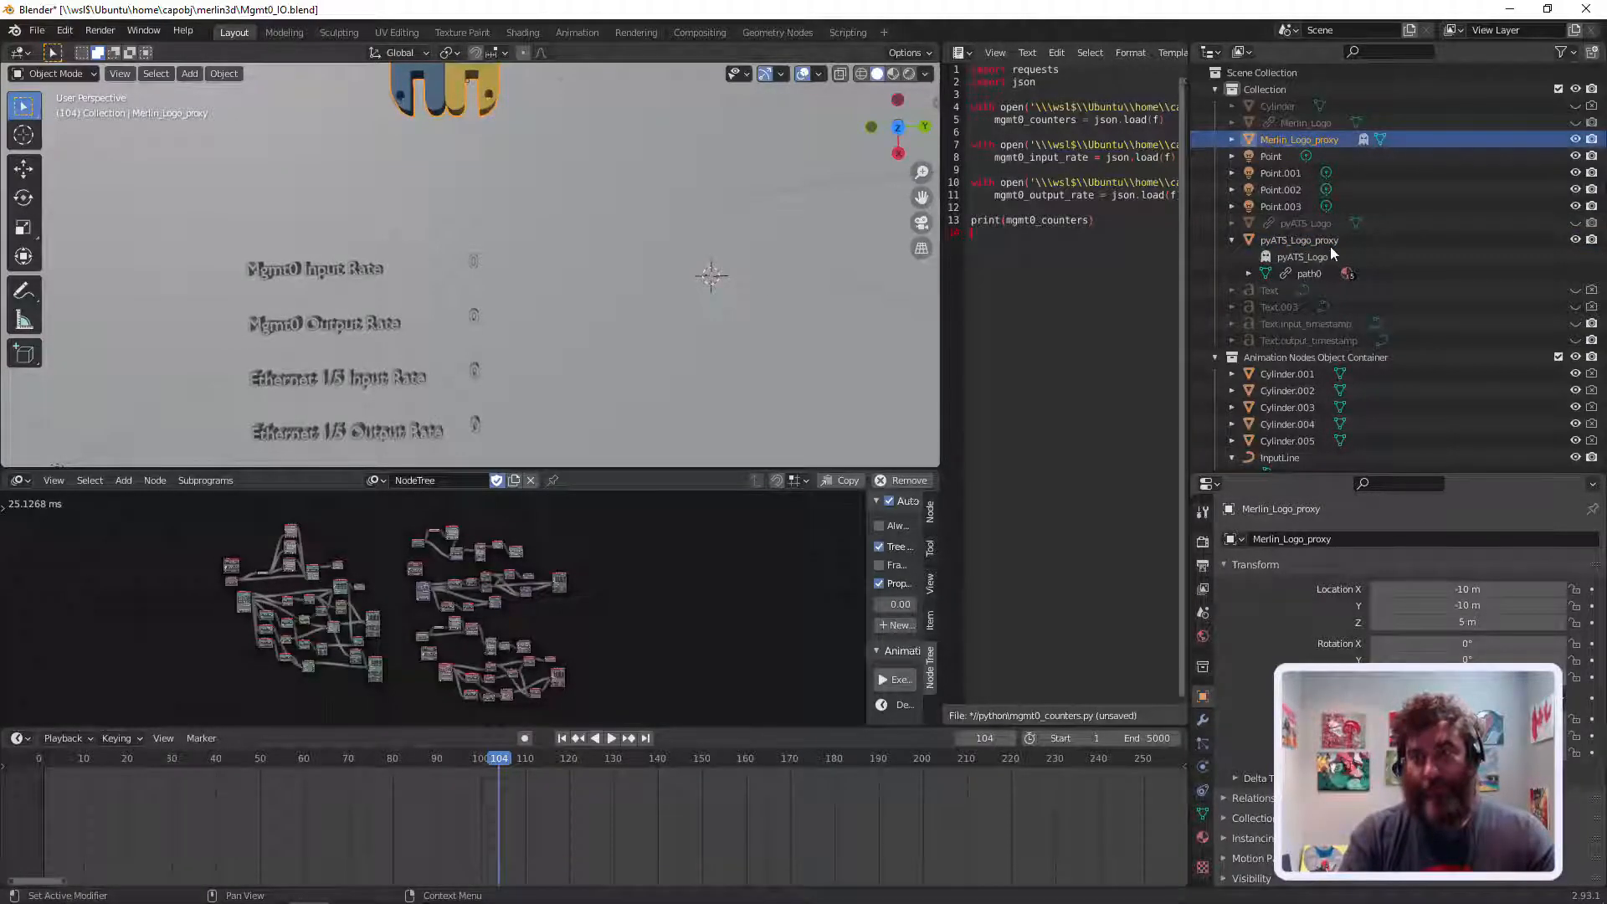
left_click(1299, 269)
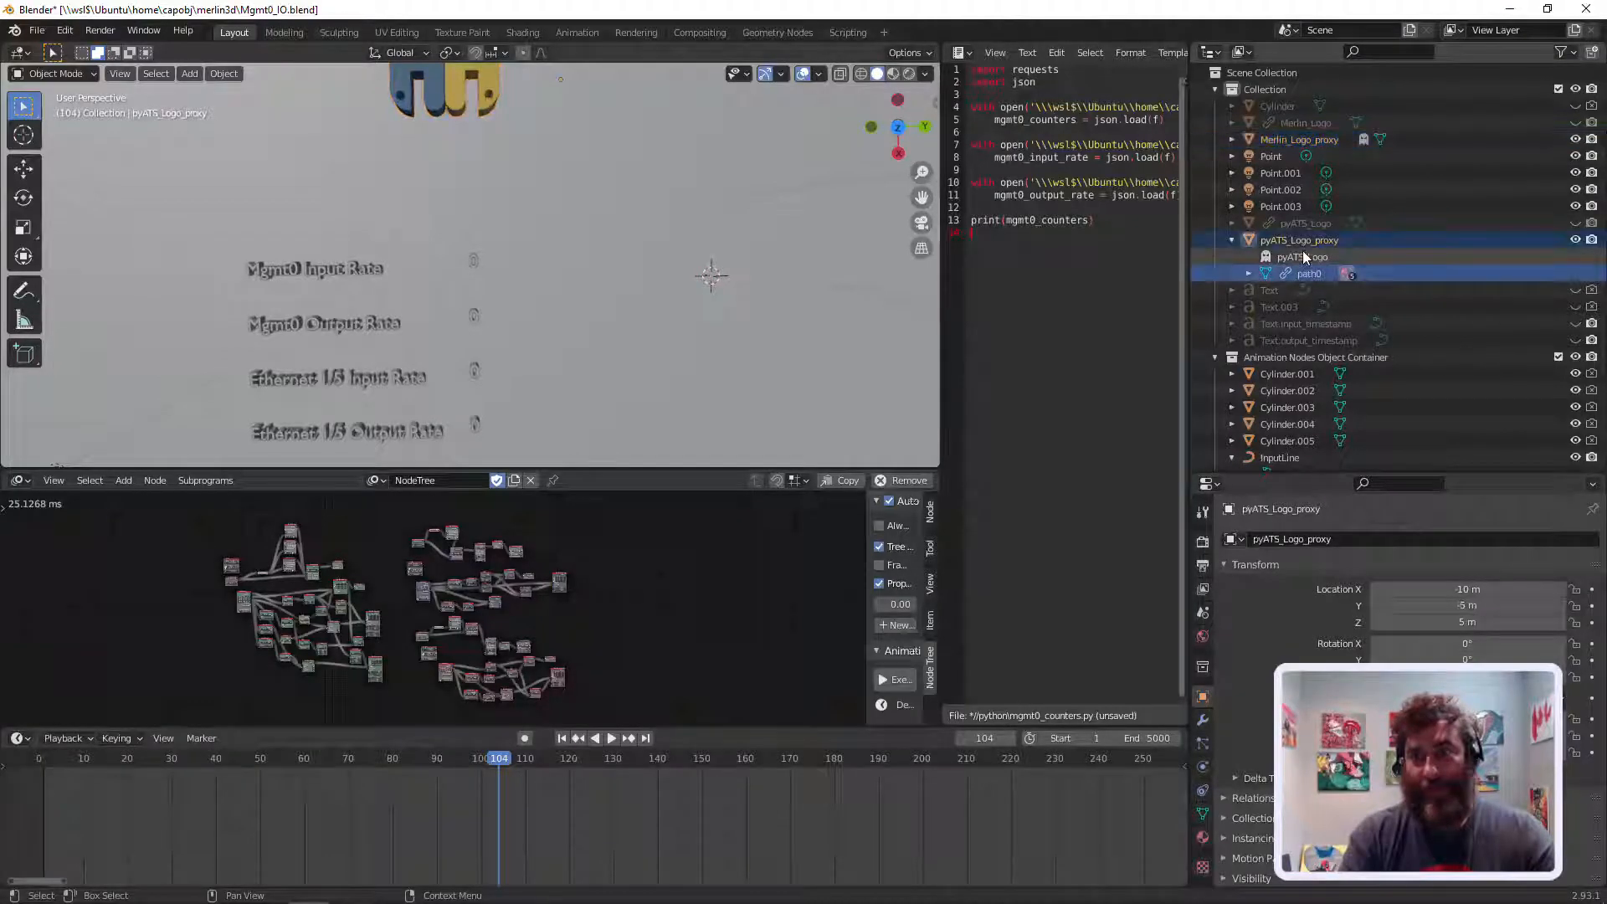
left_click(1301, 240)
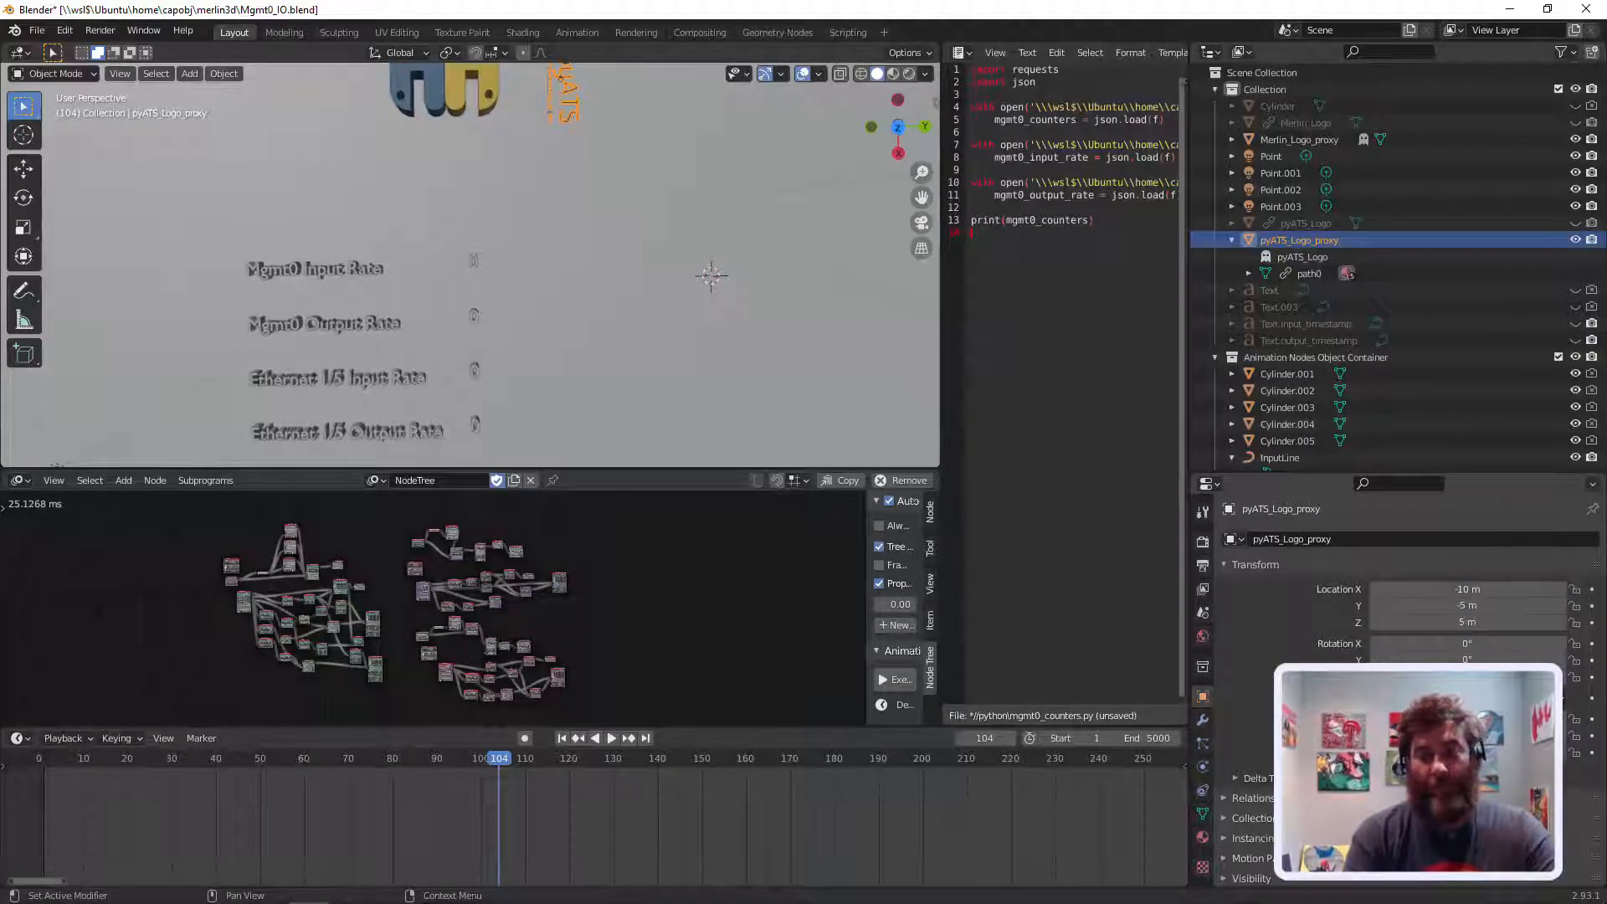
middle_click_drag(643, 177, 410, 191)
mouse_move(609, 173)
middle_mouse_down()
mouse_move(530, 180)
mouse_move(616, 169)
middle_mouse_up()
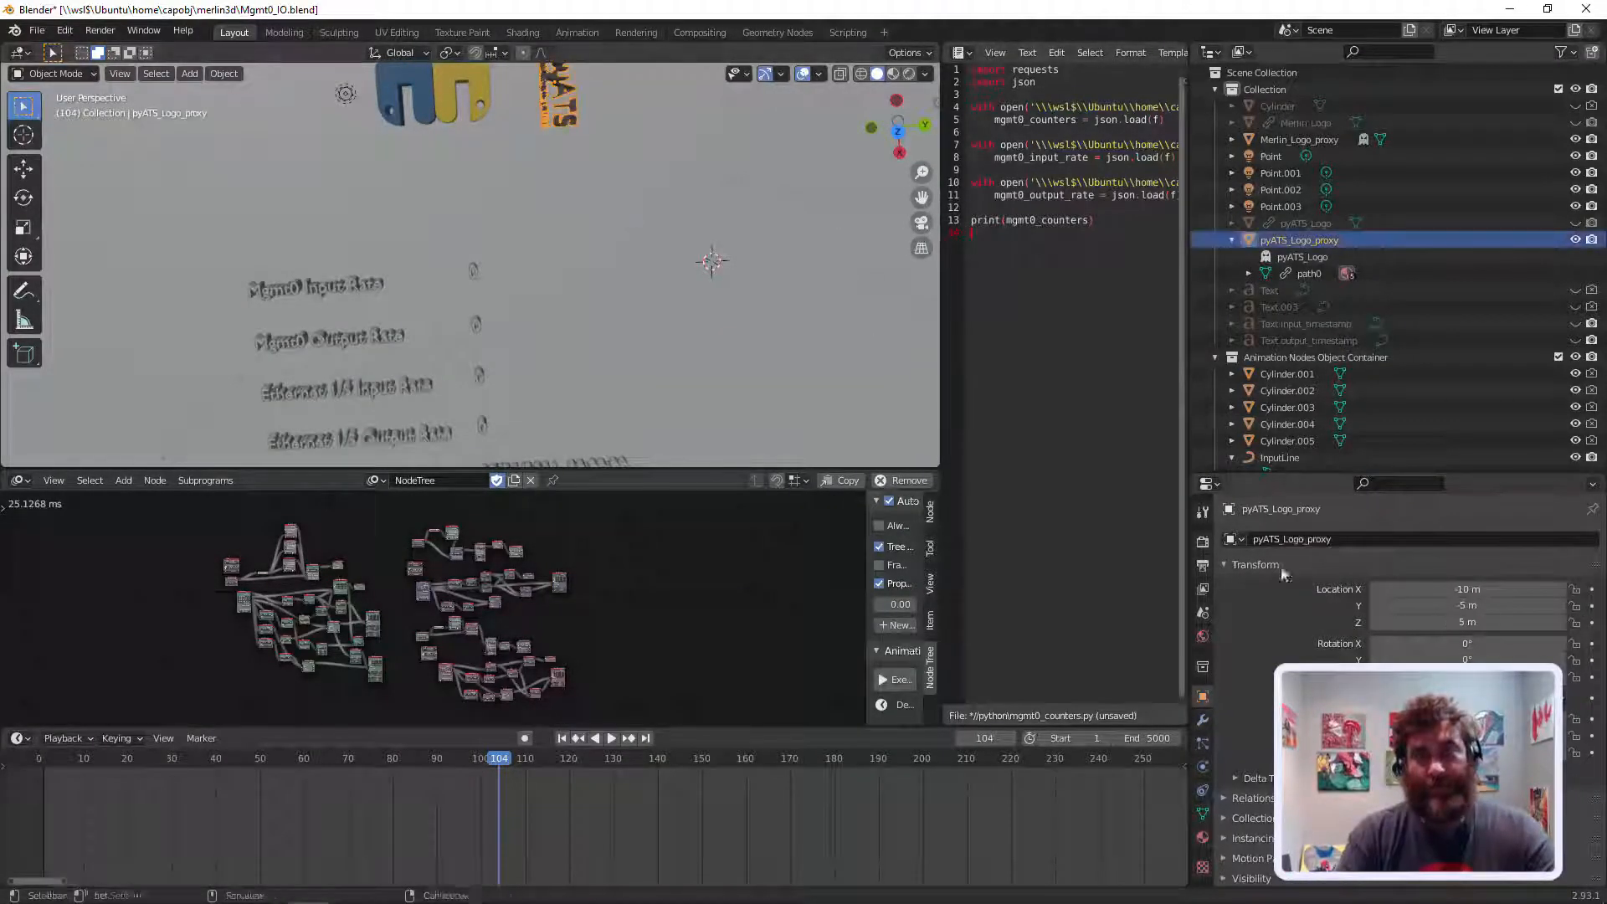
Step: Try Y locations of 0 m and -2 m for the pyATS logo proxy, then settle on X -5 m and Y -10 m
left_click(1430, 602)
type("0")
key("Return")
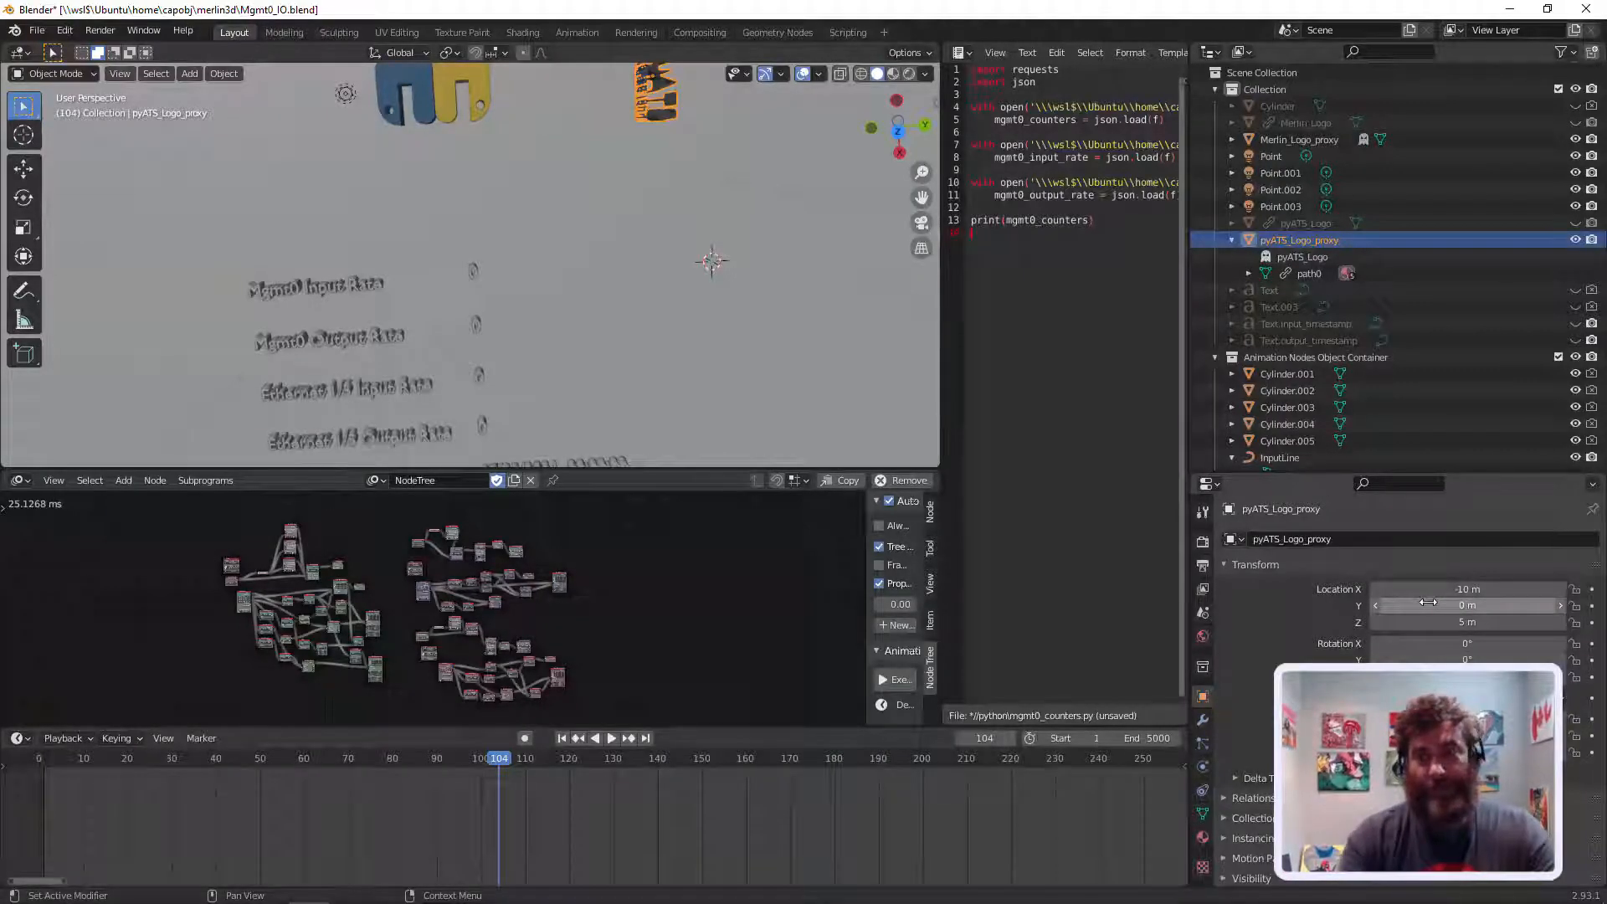
left_click_drag(1429, 603, 1428, 602)
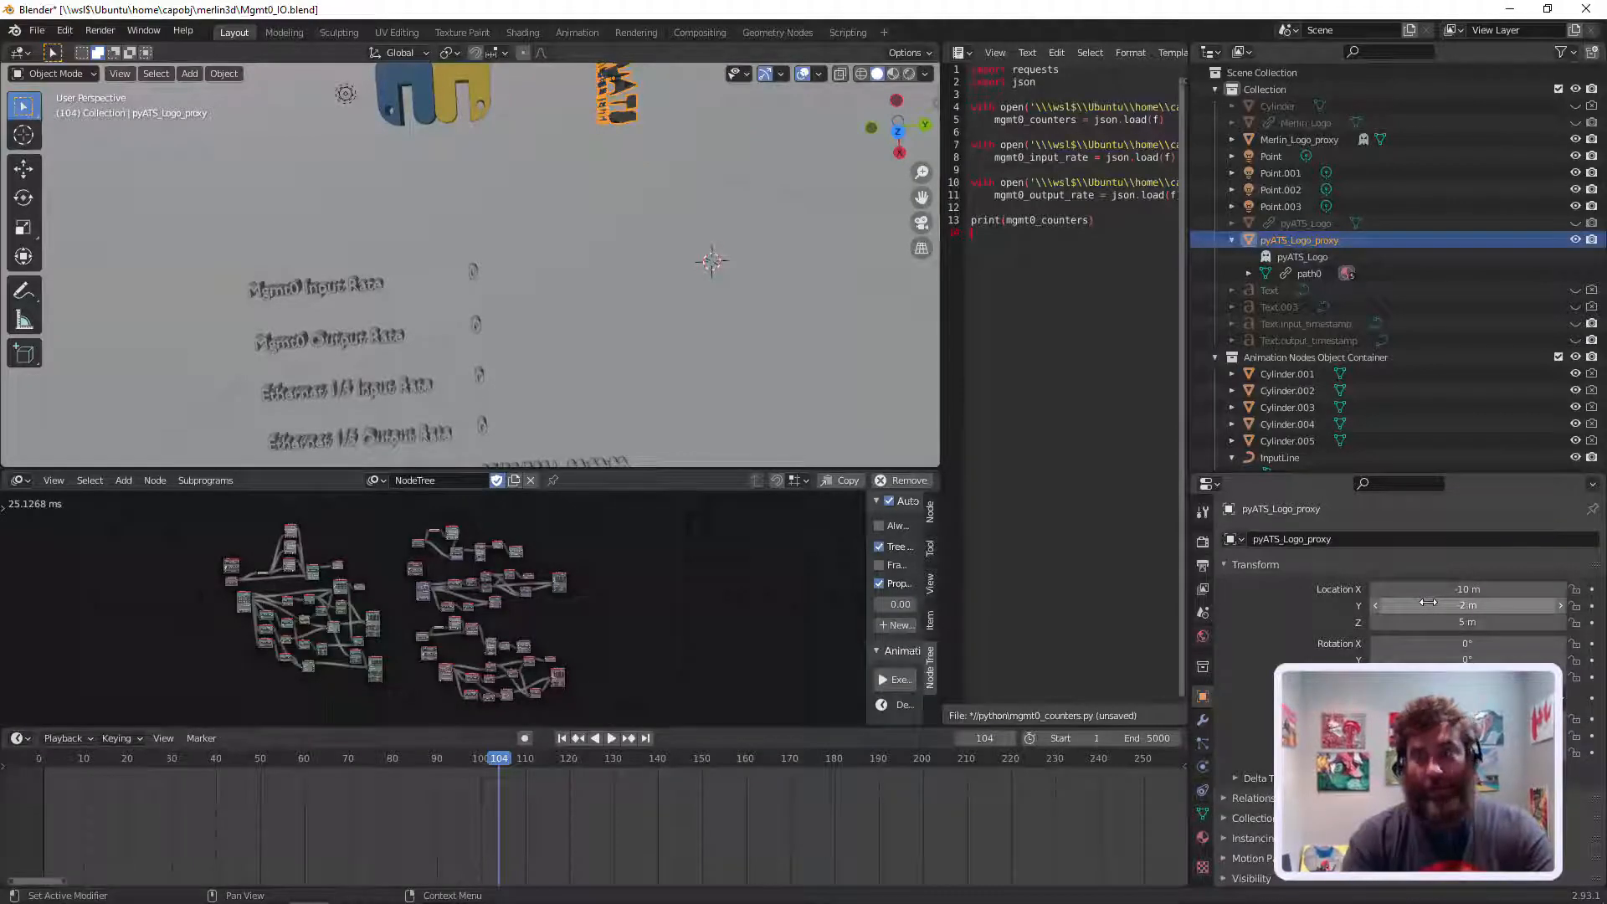
left_click_drag(1430, 603, 1428, 603)
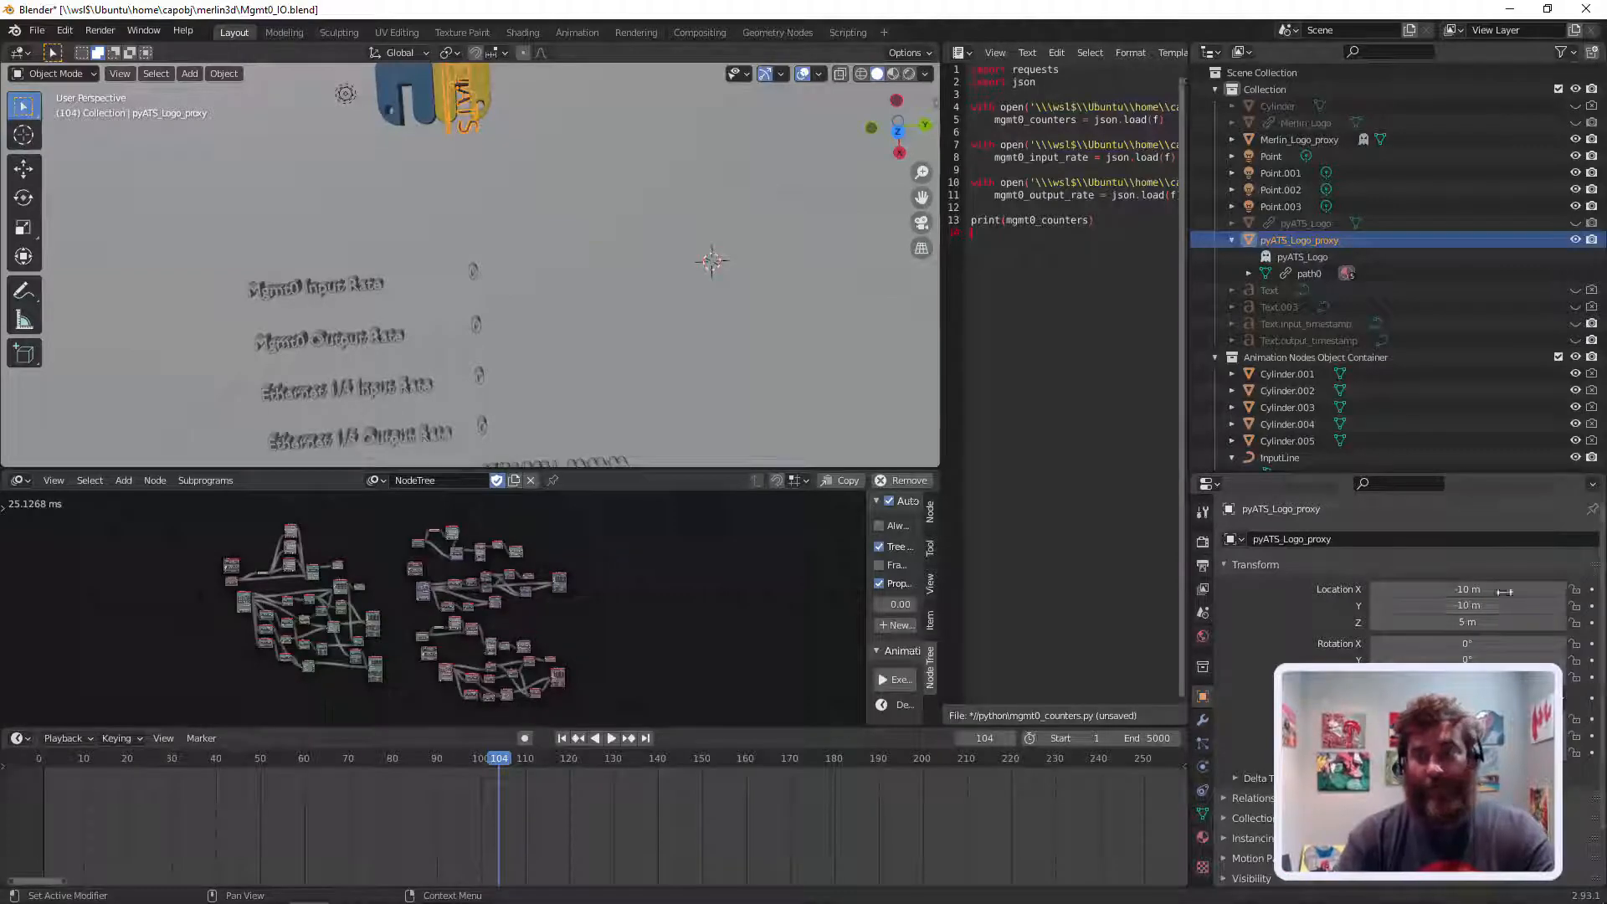
left_click_drag(1449, 592, 1447, 592)
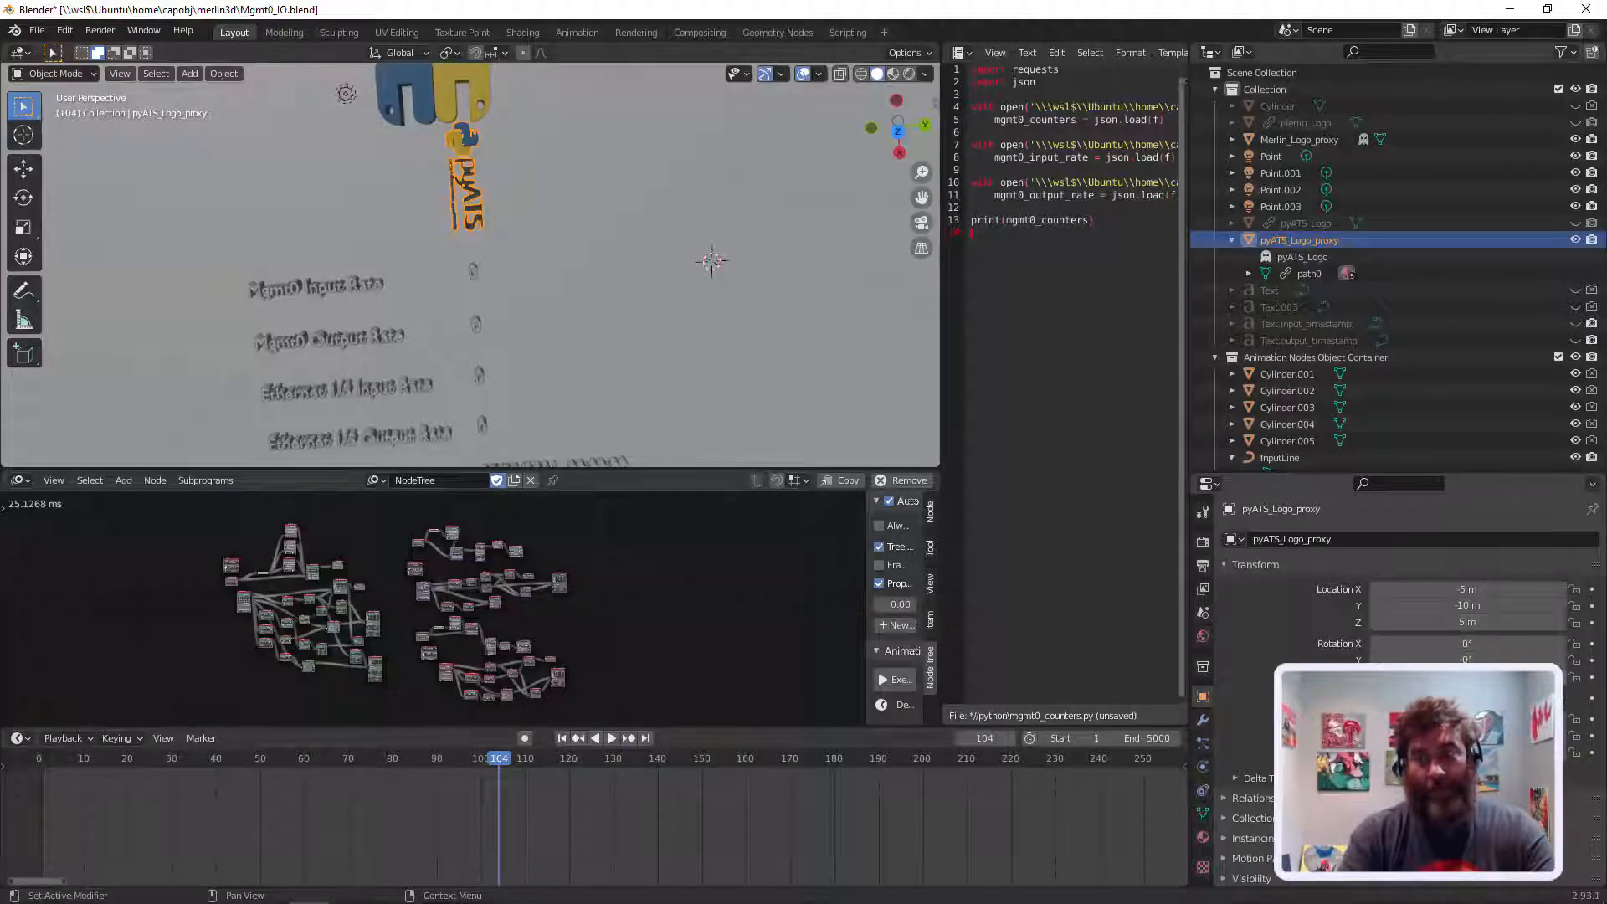
Step: Try a 90° X rotation on the pyATS logo proxy and revert it
left_click(1472, 645)
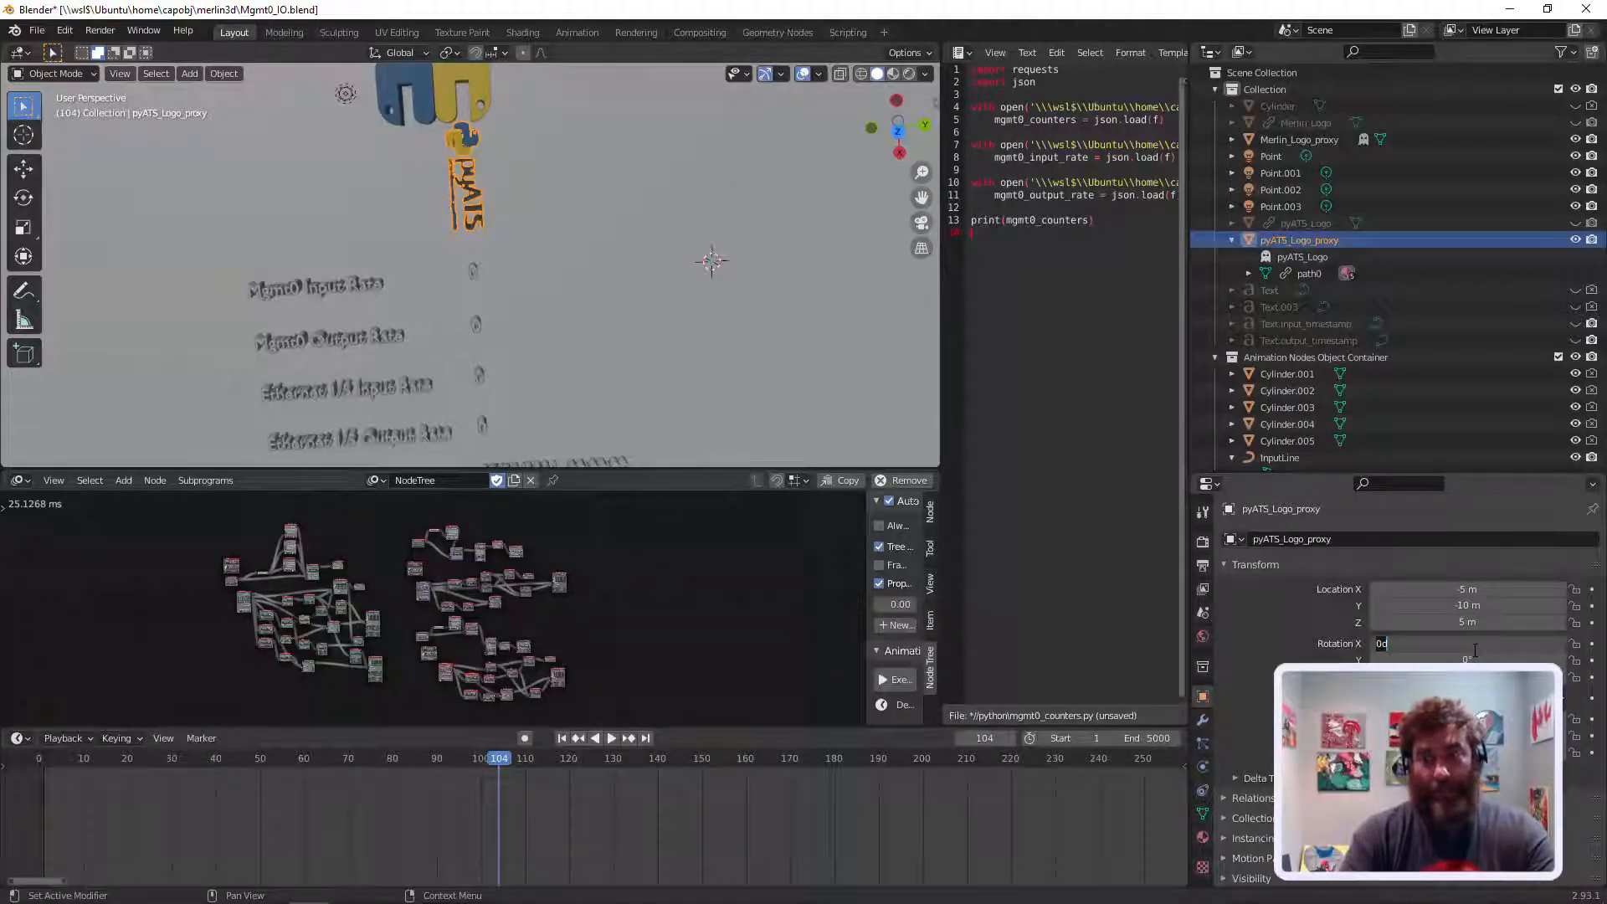
type("90")
key("Return")
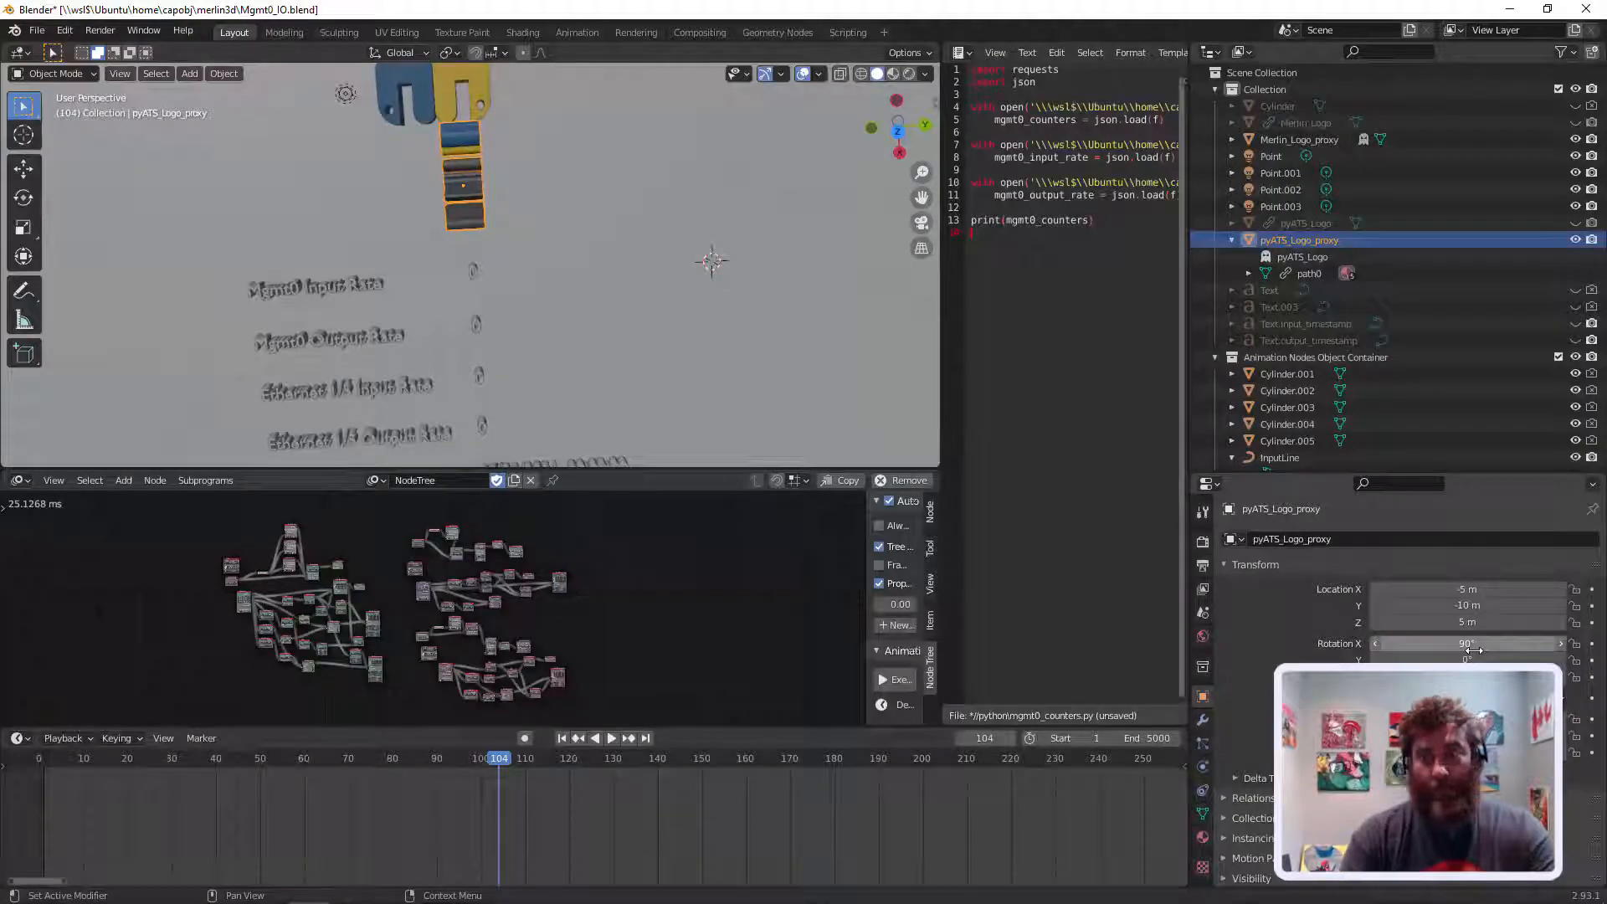
key("Return")
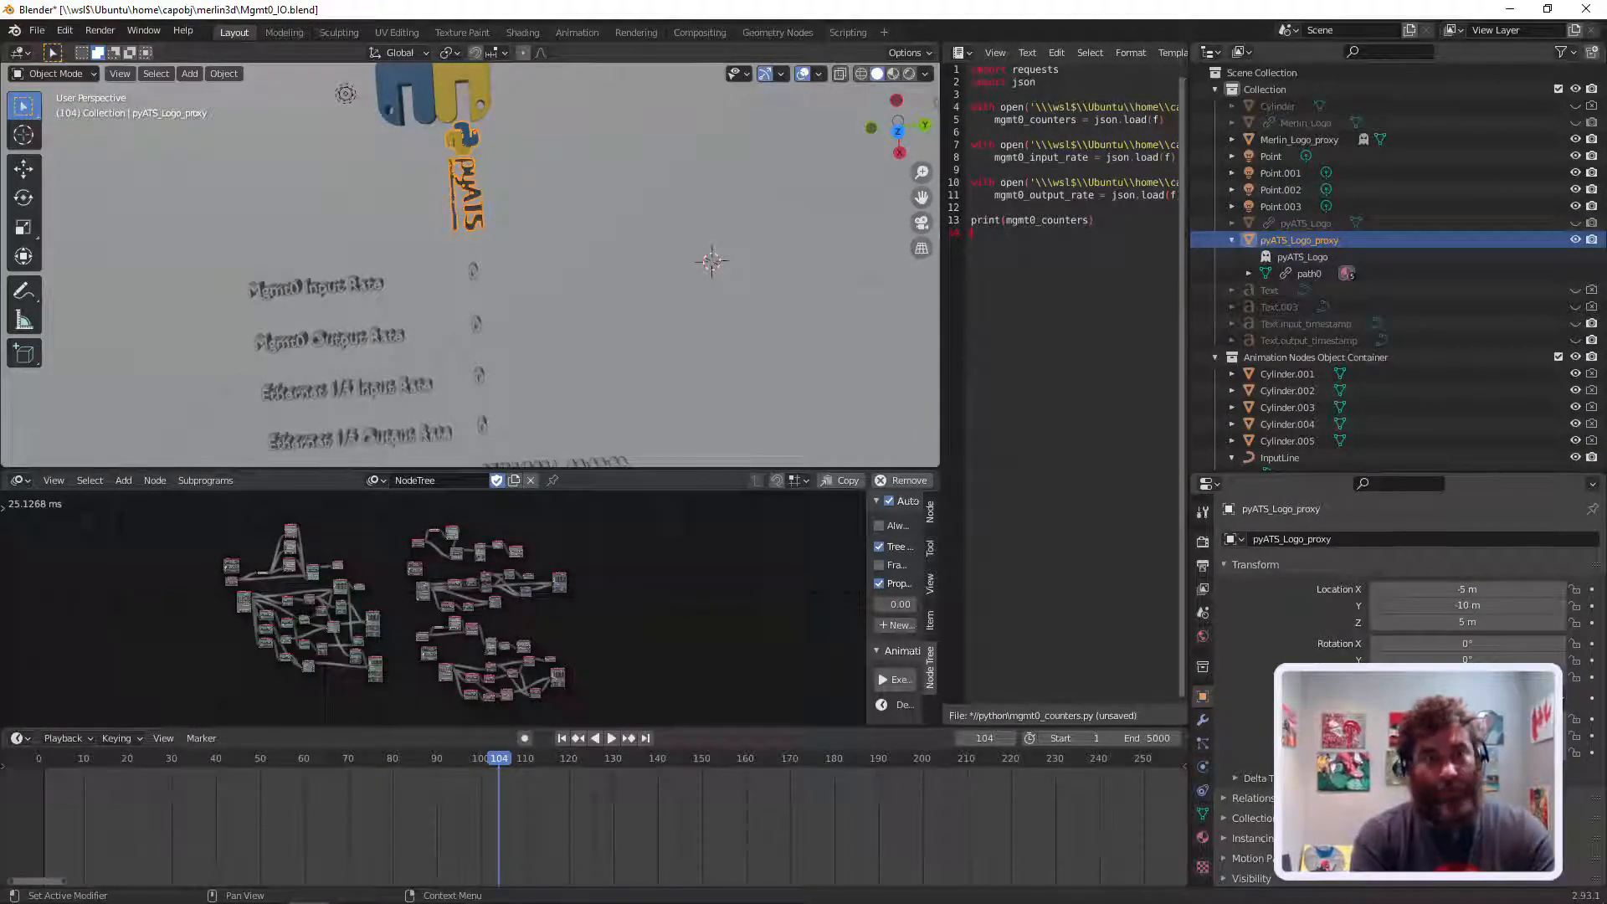
Step: Inspect the Merlin and pyATS logos from several angles to compare their placement in the scene
left_click(555, 171)
middle_click_drag(557, 173, 425, 112)
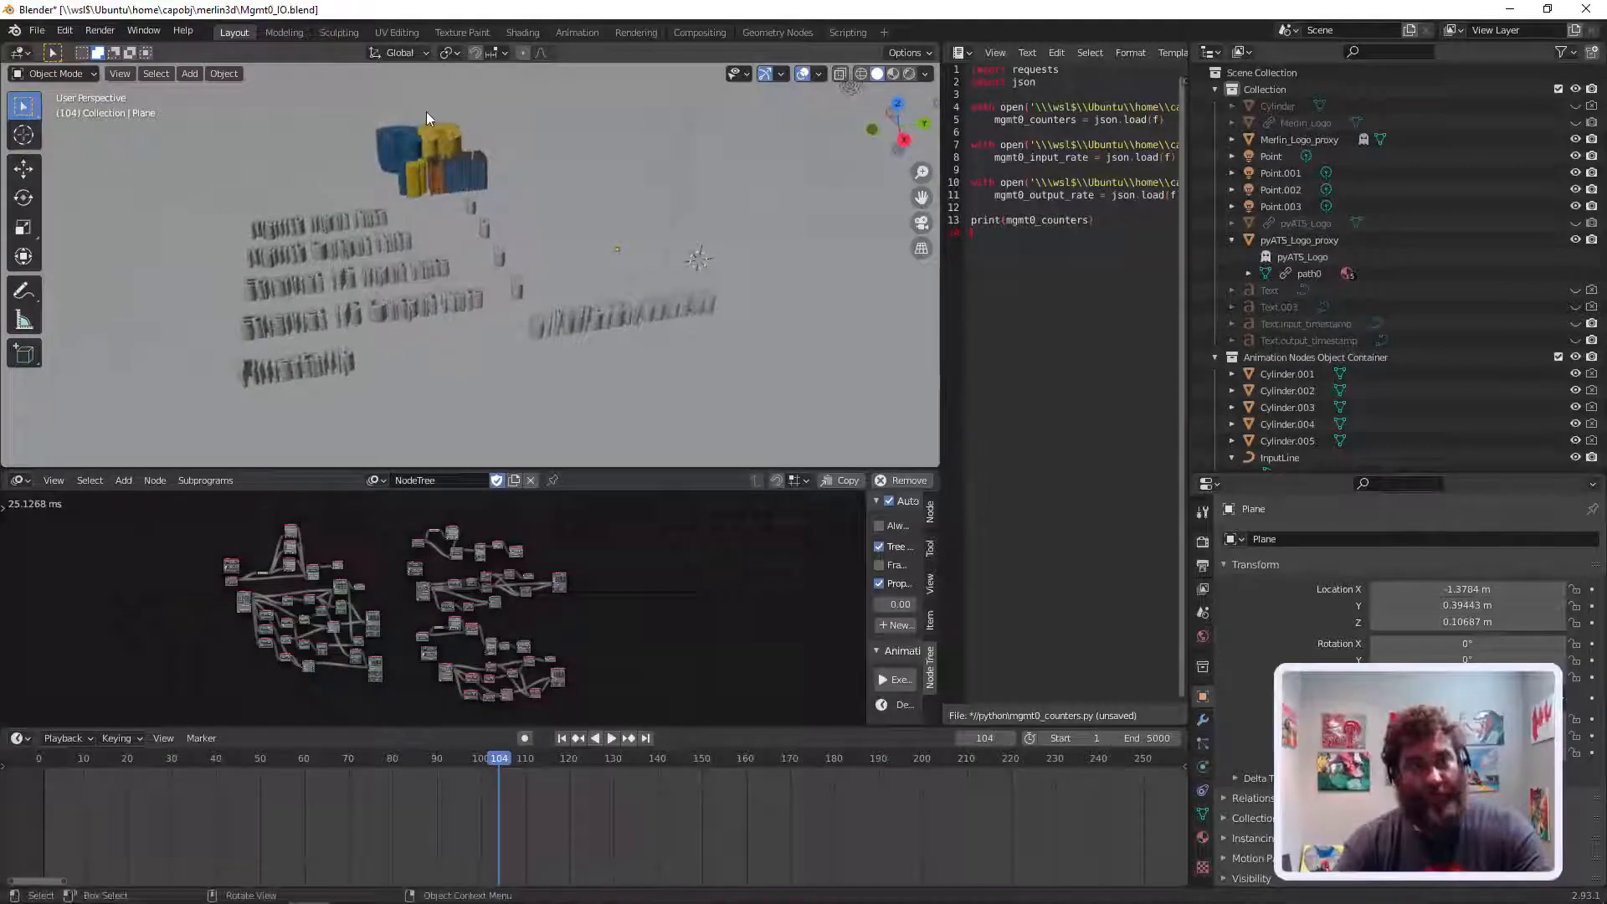
left_click(429, 156)
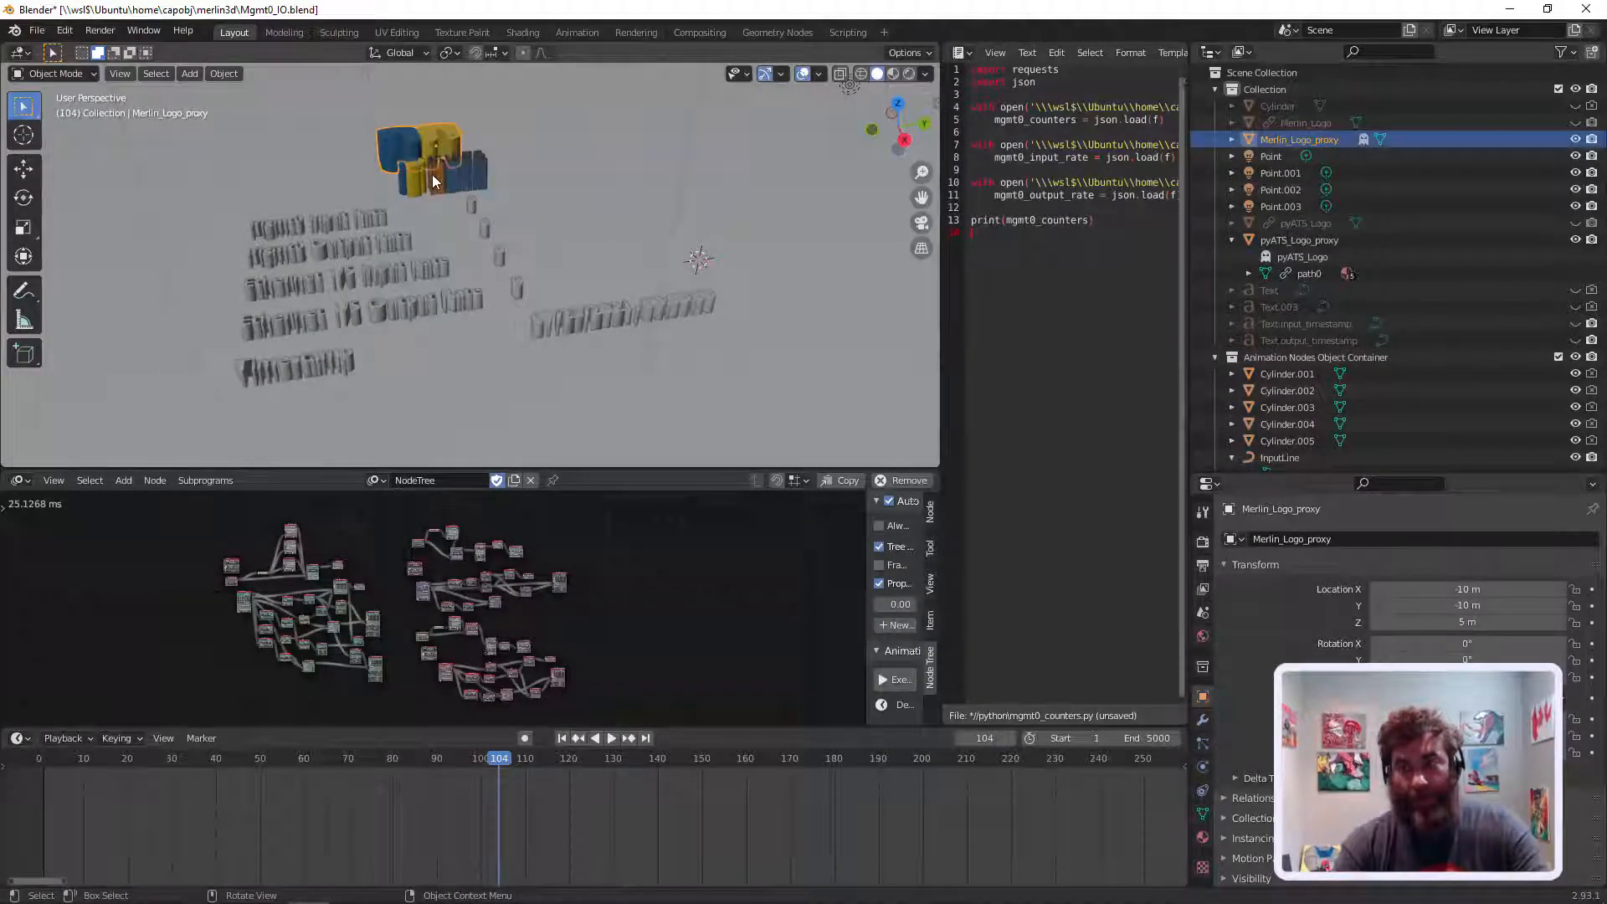
left_click(432, 176)
left_click(425, 145)
middle_click_drag(494, 168, 449, 254)
middle_click_drag(515, 153, 536, 163)
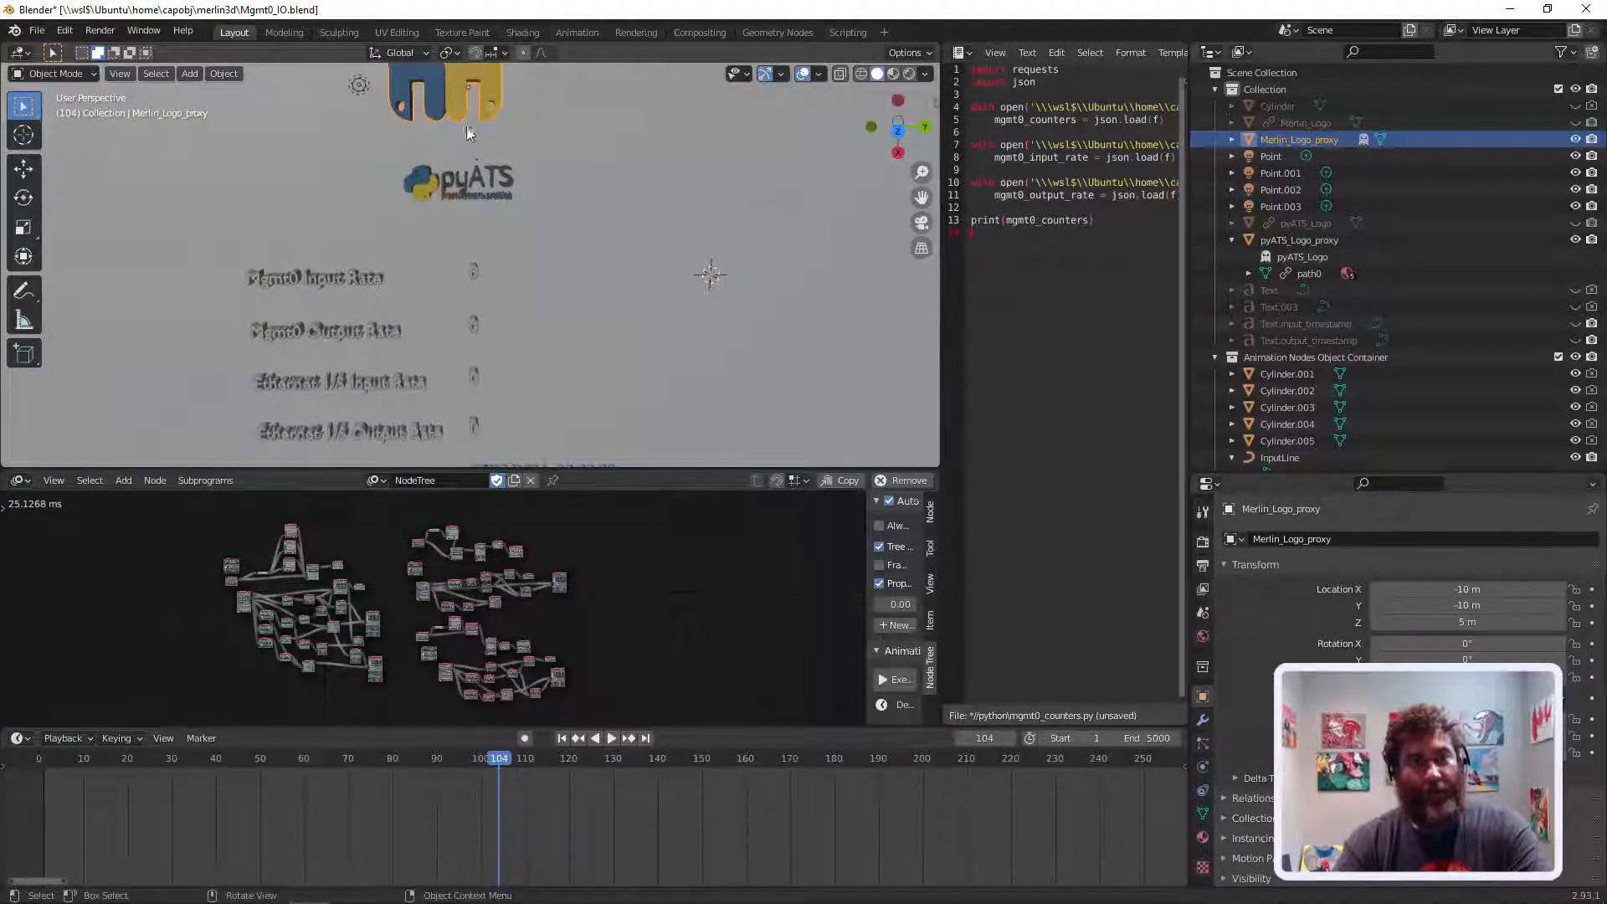
Step: Try X locations of -10 m and 7 m for the pyATS logo proxy, and return it to -5 m
middle_click_drag(700, 167, 680, 465)
left_click(439, 156)
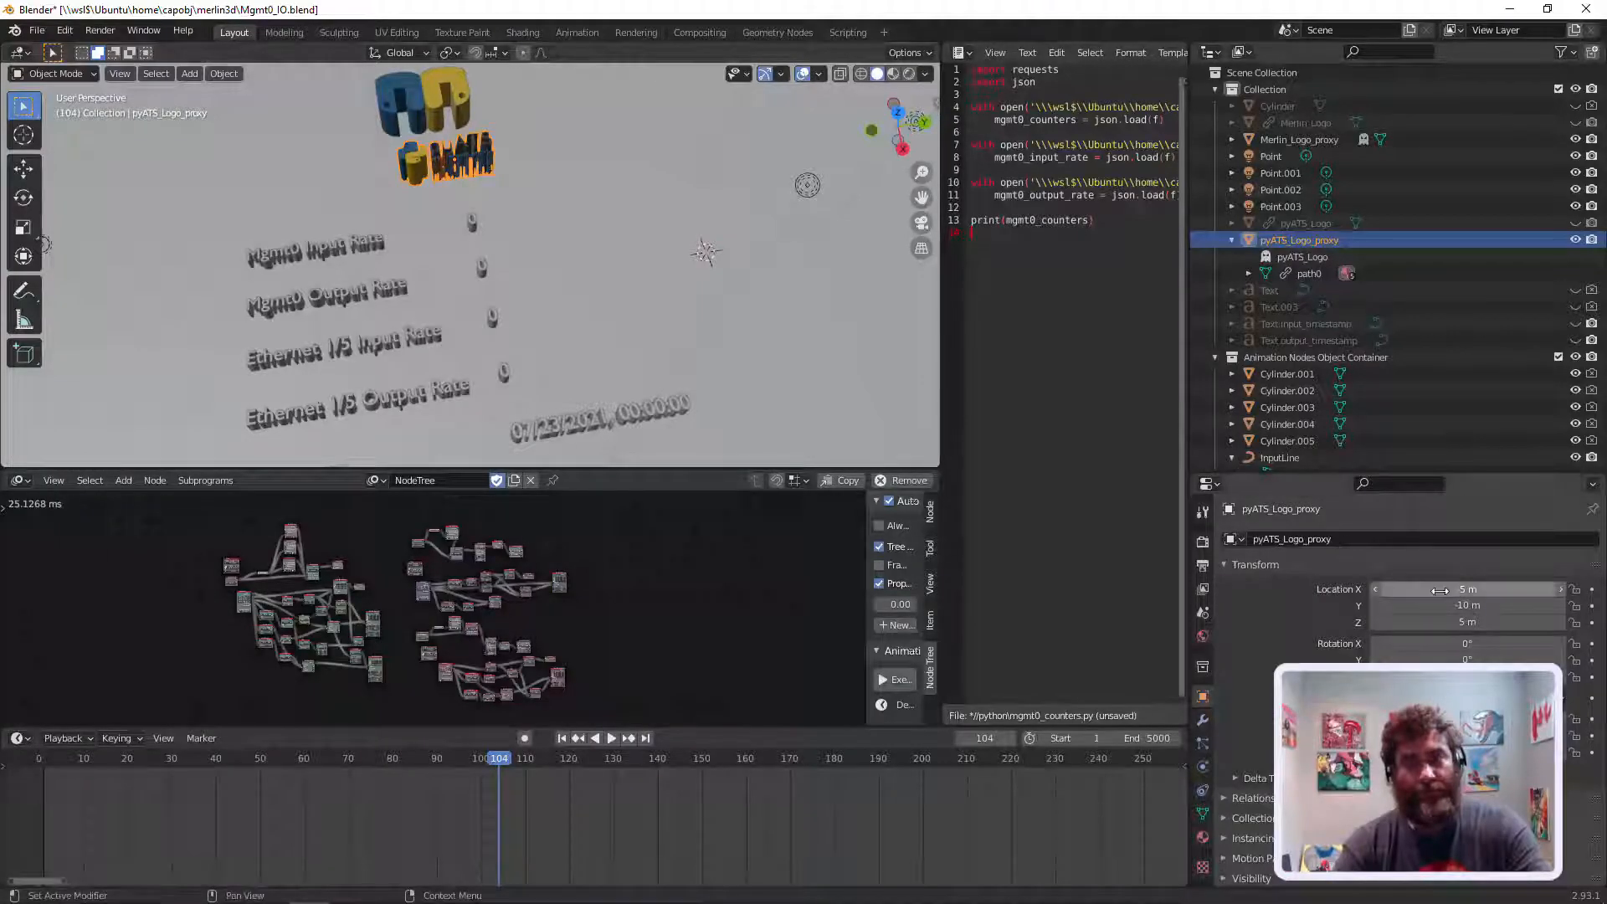
left_click_drag(1441, 591, 1440, 590)
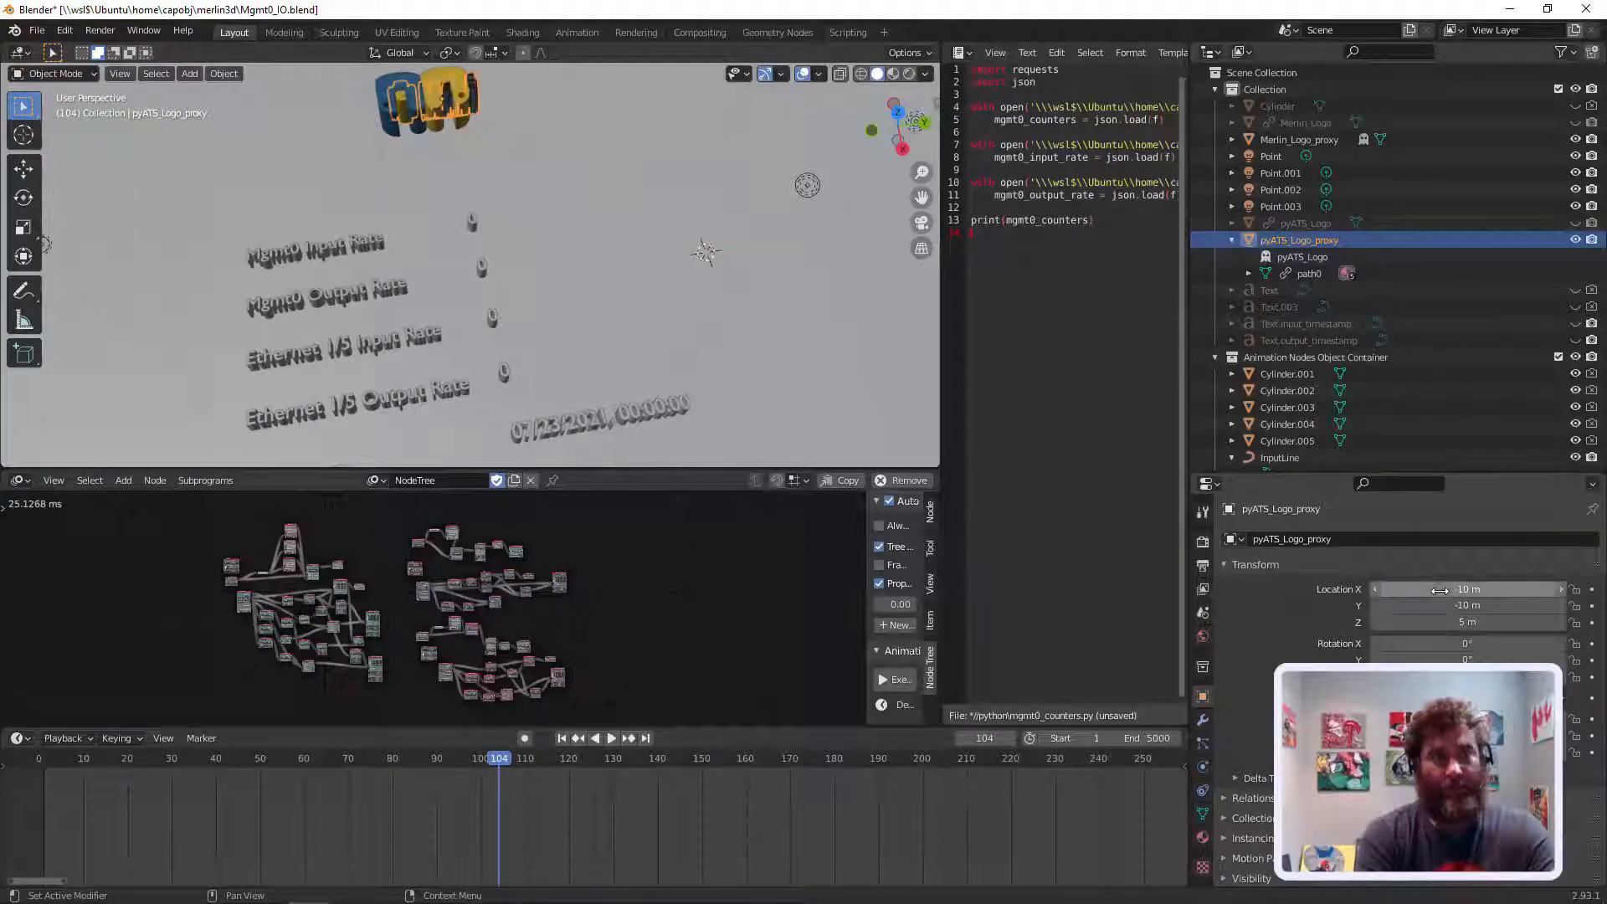
left_click(1442, 591)
type("-7")
key("Return")
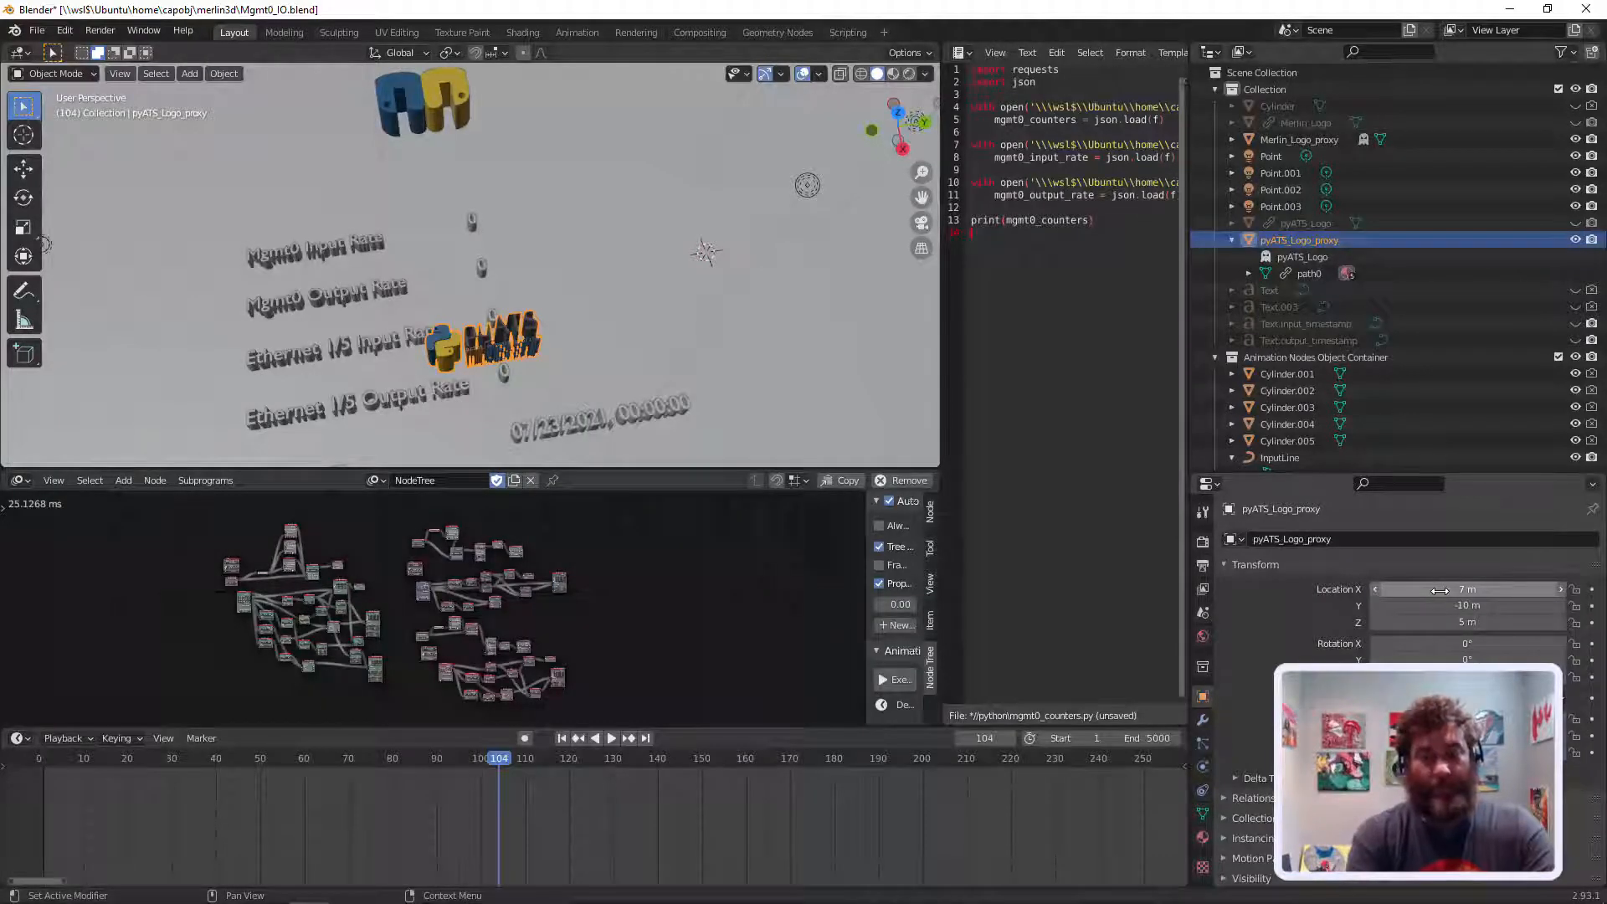
left_click(1441, 592)
type("5")
key("Return")
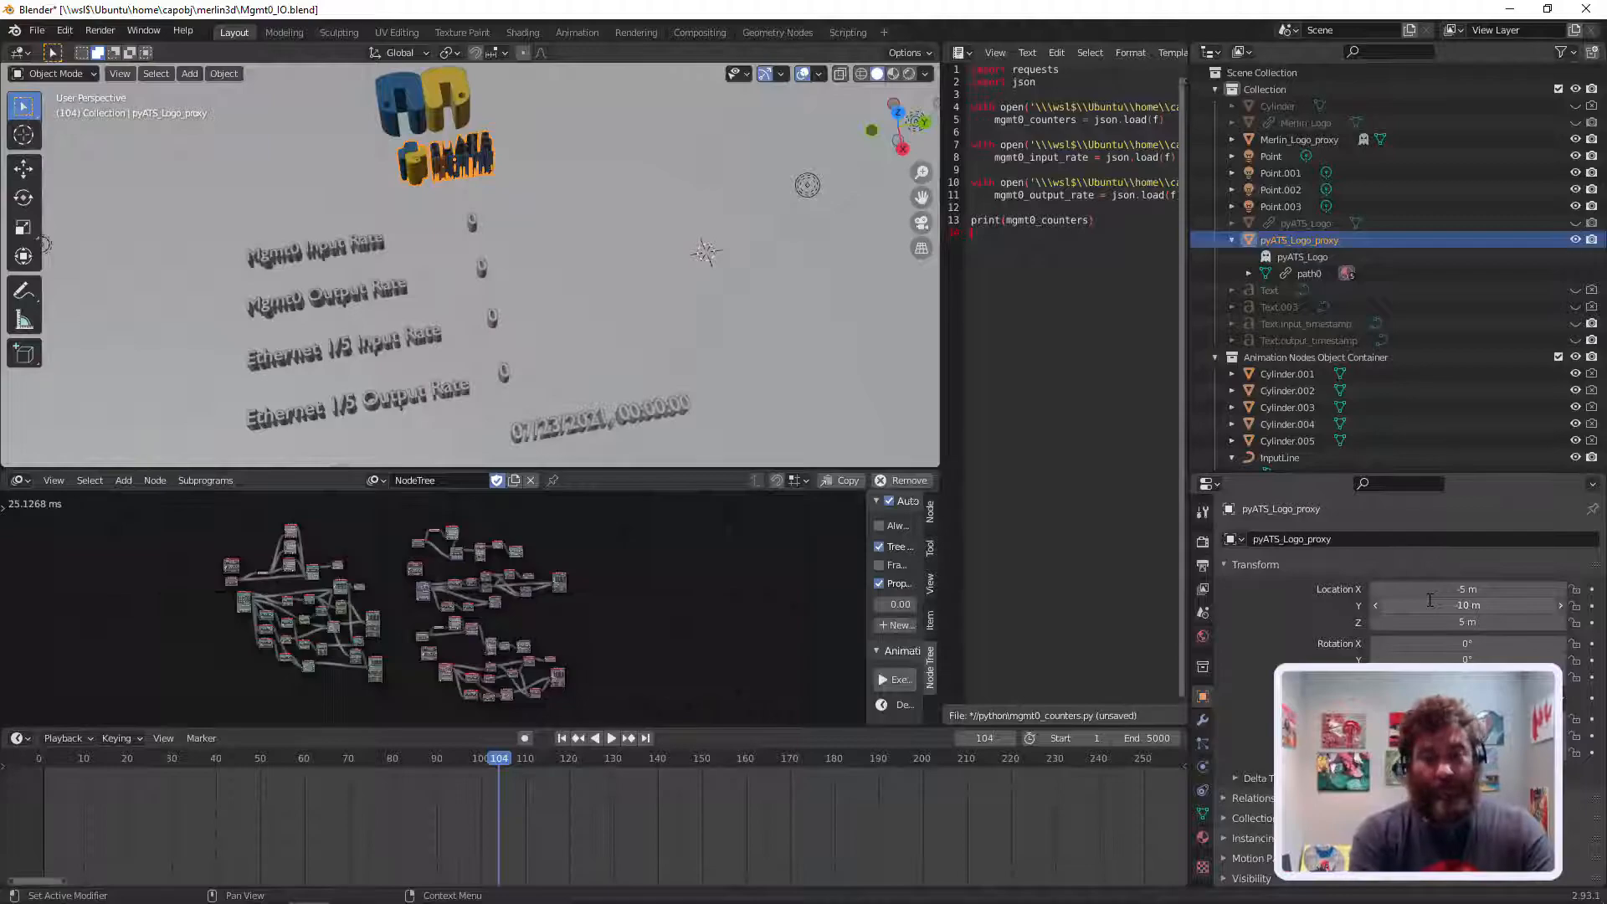
Step: Try Y locations of -12 m and -11 m for the pyATS logo proxy, settling on -10.5 m
left_click(1430, 602)
type("-12")
key("Return")
left_click(1429, 601)
type("-11")
key("Return")
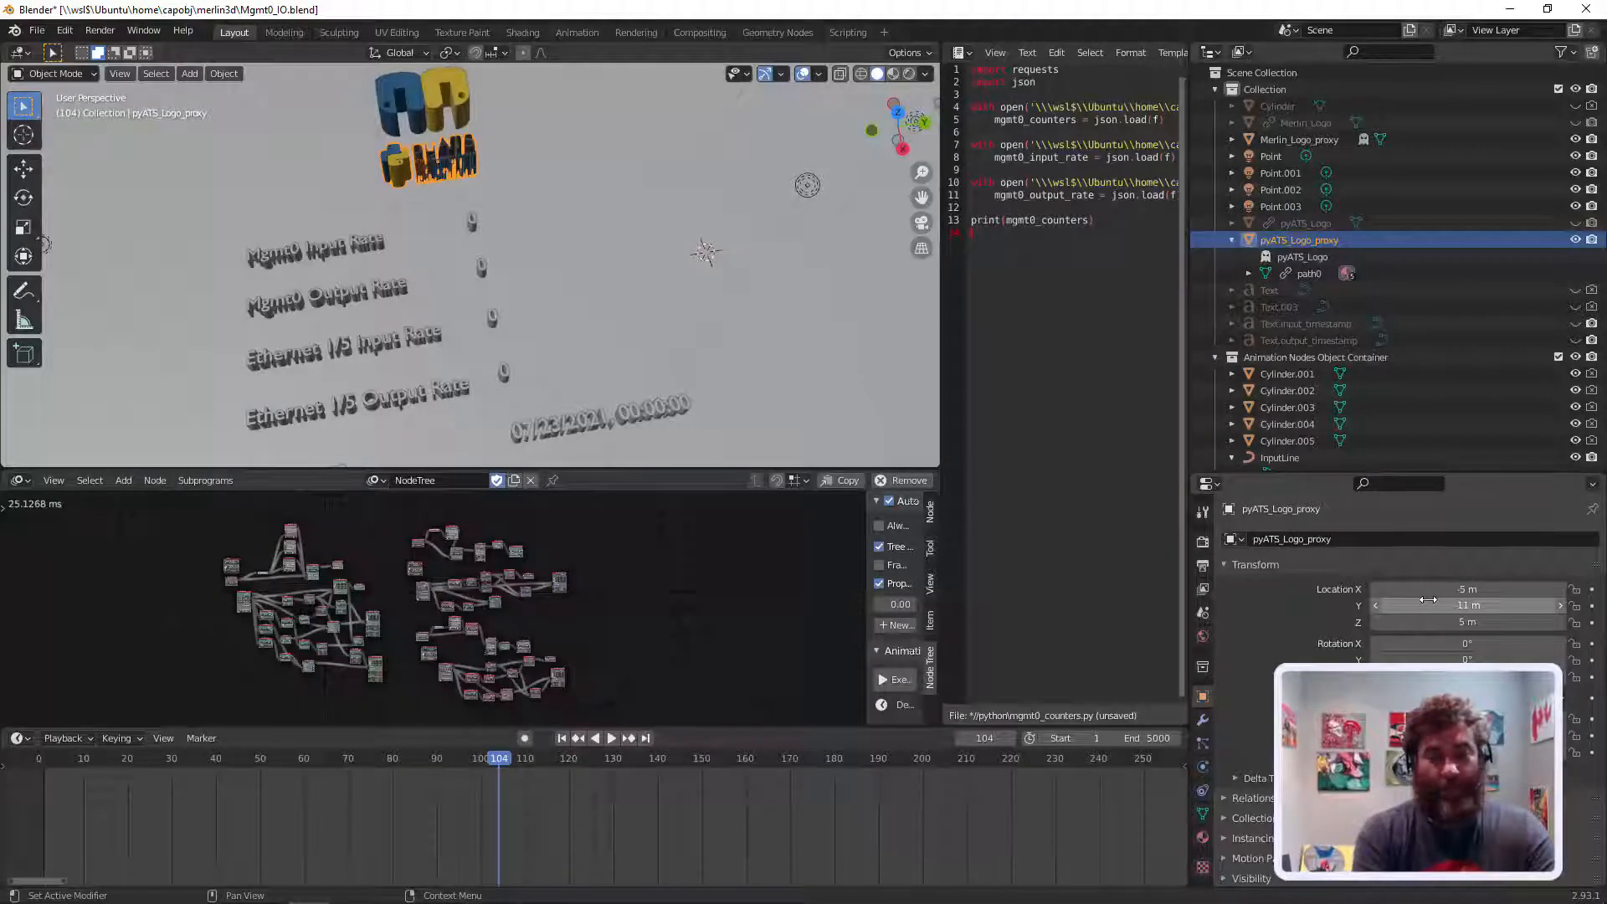
left_click(1430, 603)
type("-10")
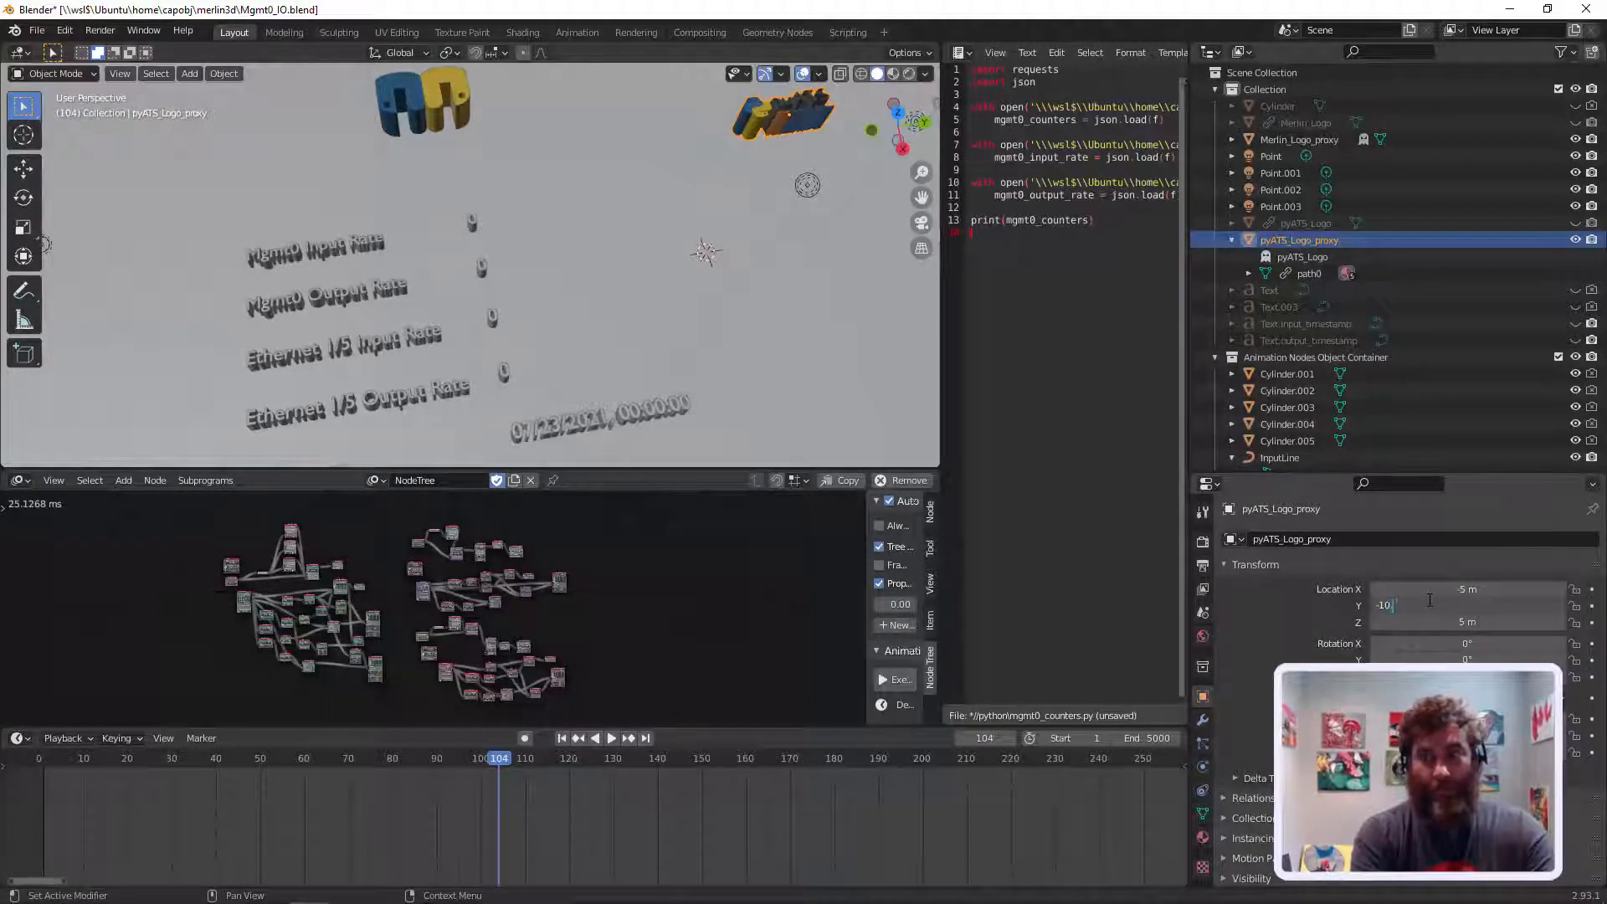
type(".5")
key("Return")
Step: Examine how the pyATS logo lines up beneath the Merlin logo and above the Mgmt0 Input Rate text
left_click(344, 247)
middle_click_drag(536, 204, 536, 249)
left_click_drag(922, 198, 1045, 322)
scroll(625, 191, "up", 5)
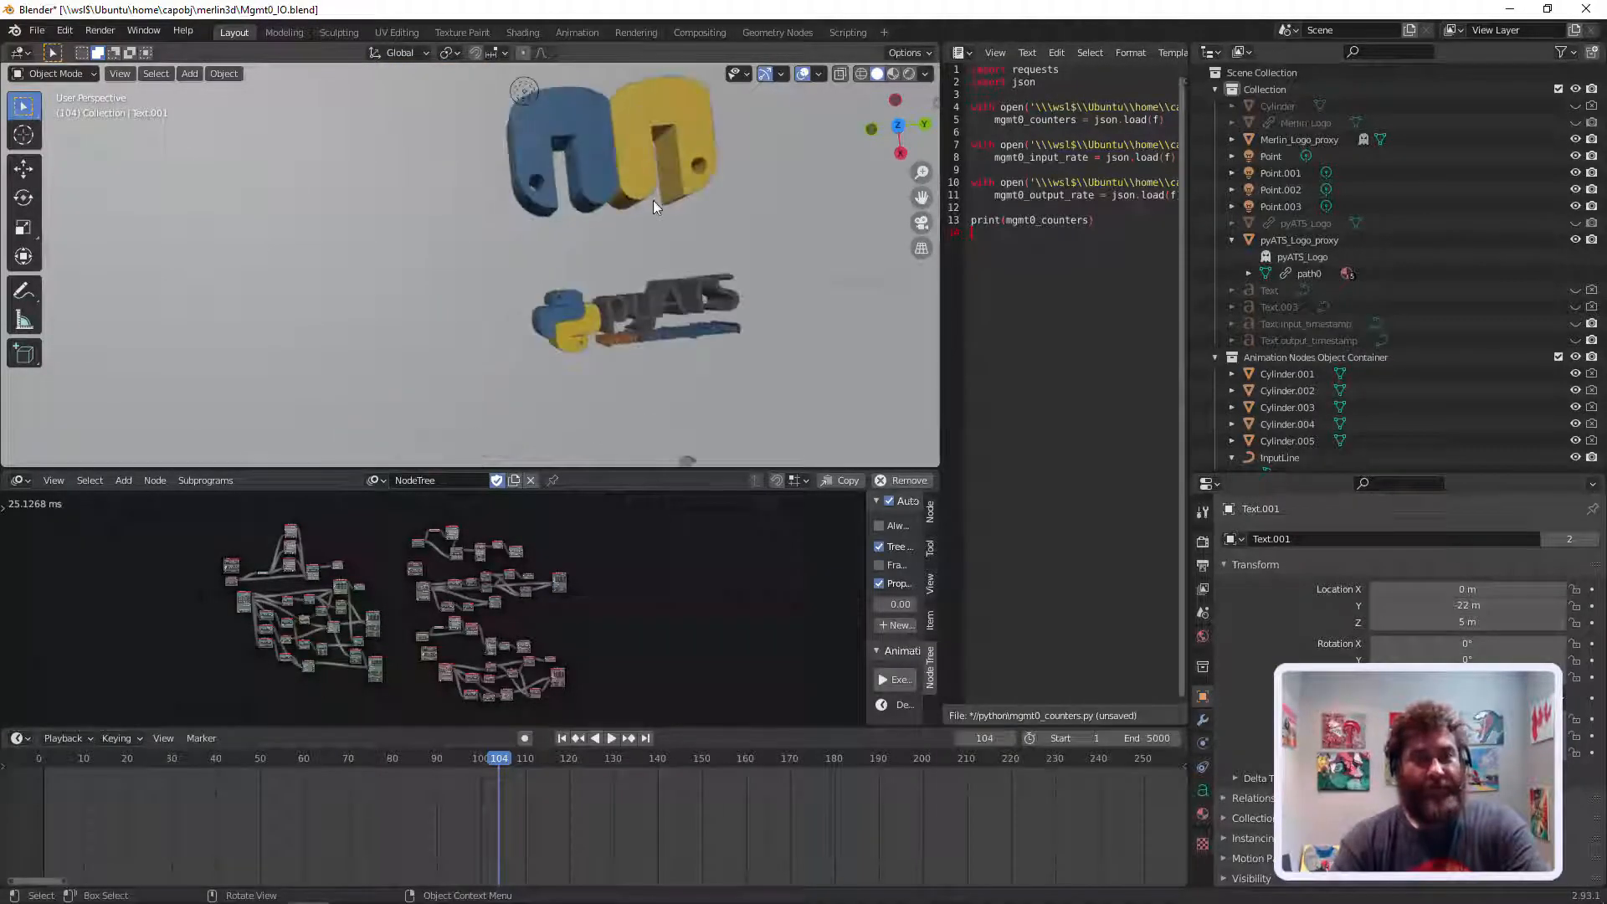
scroll(662, 222, "down", 4)
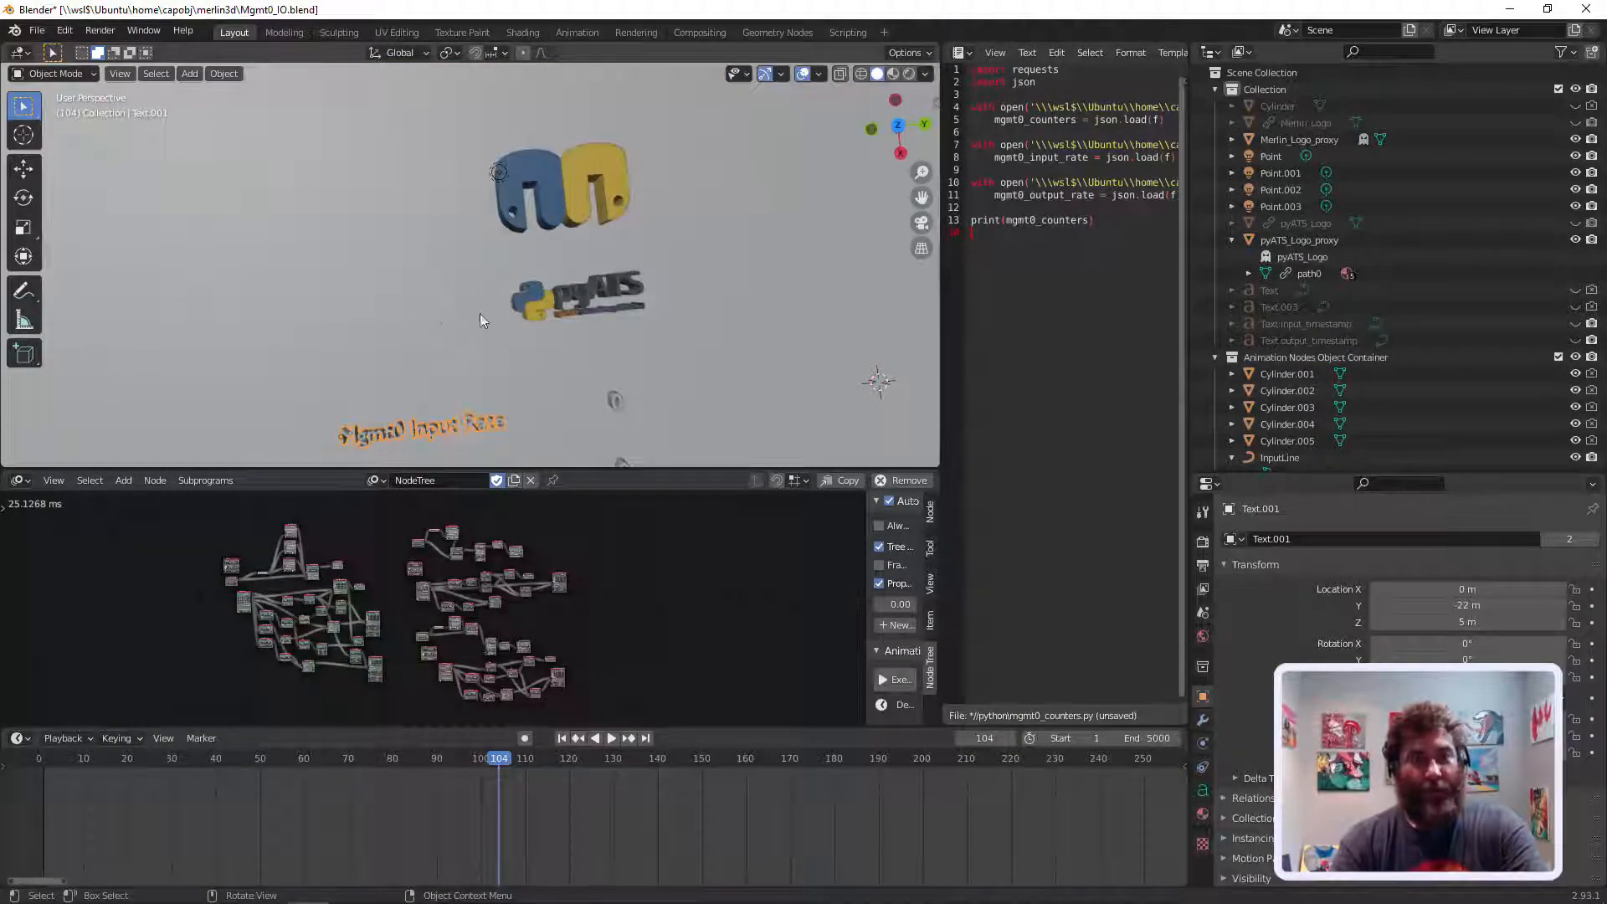
left_click_drag(912, 198, 596, 146)
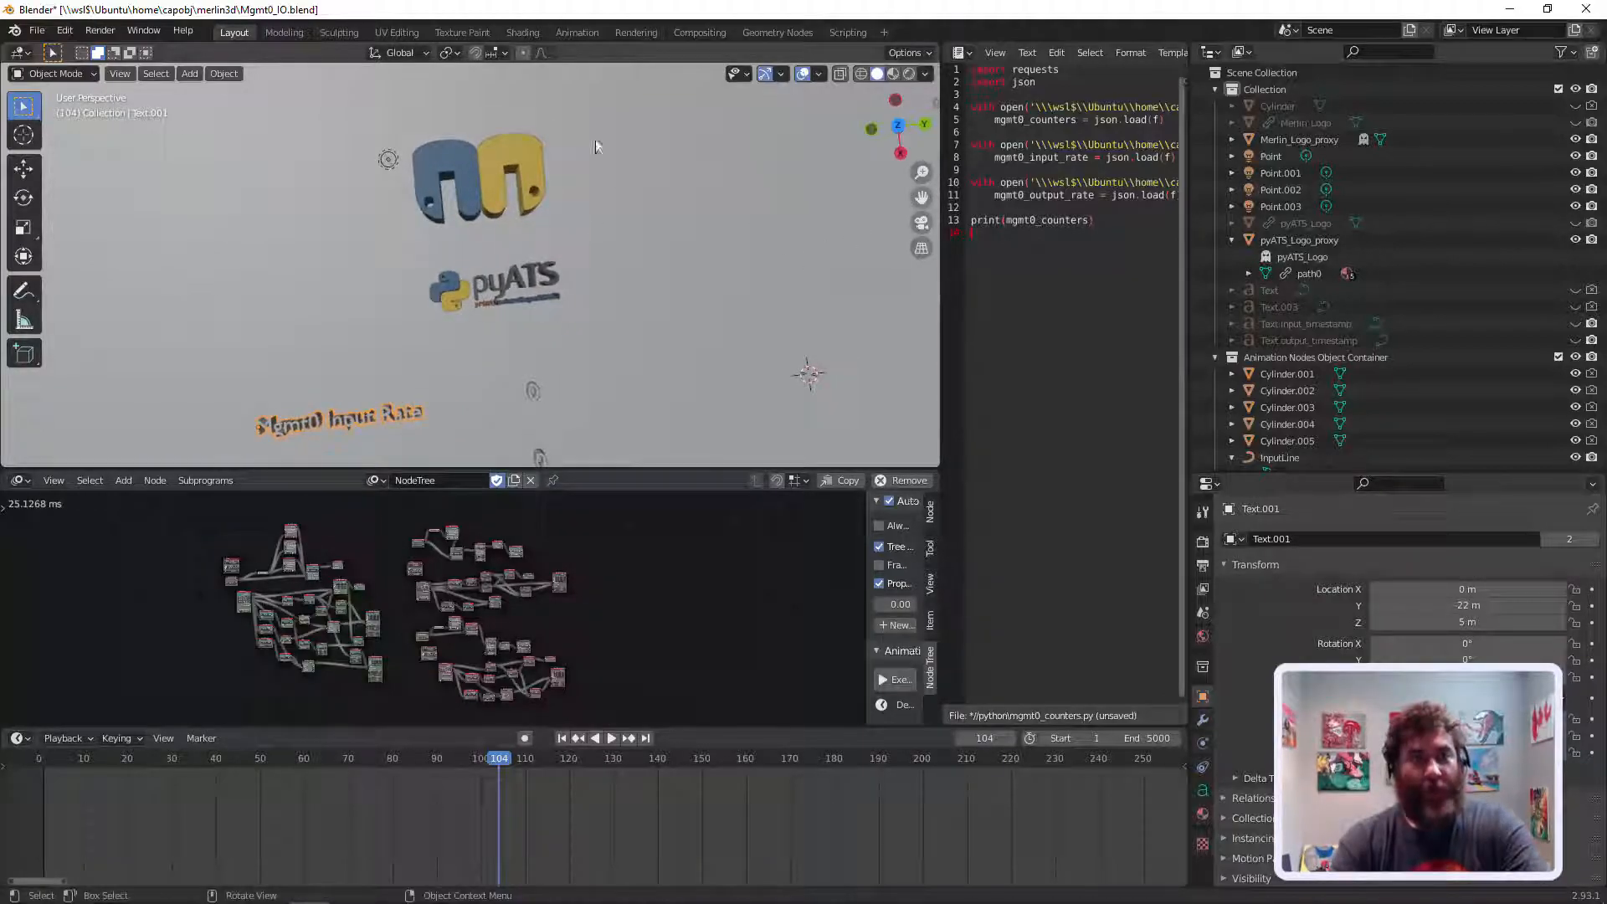
left_click(517, 288)
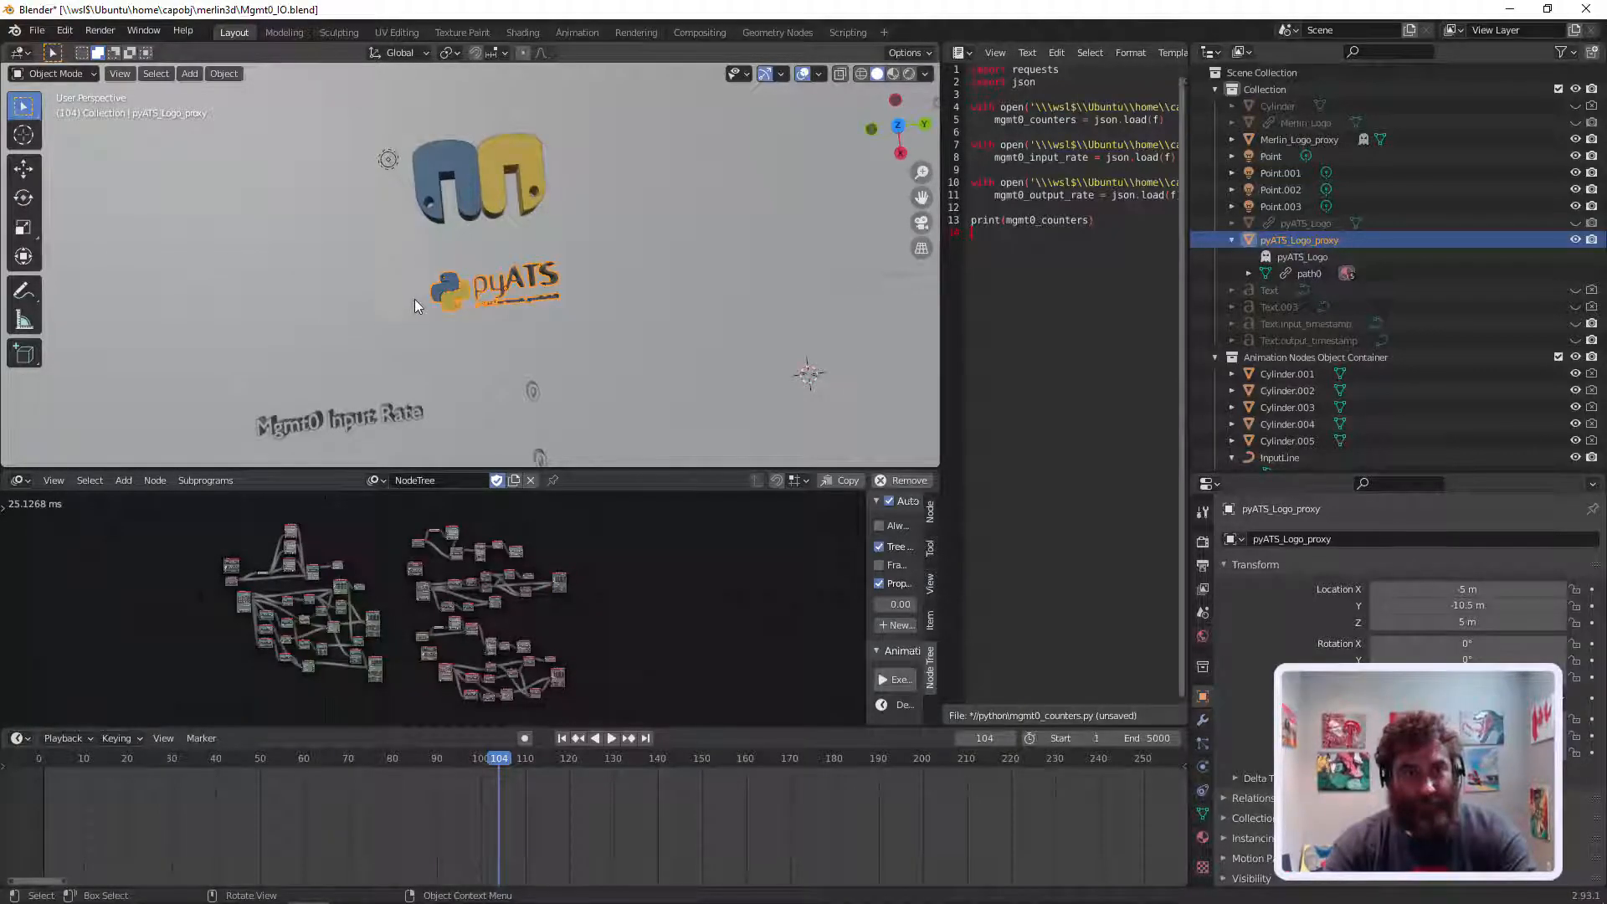
left_click(503, 280)
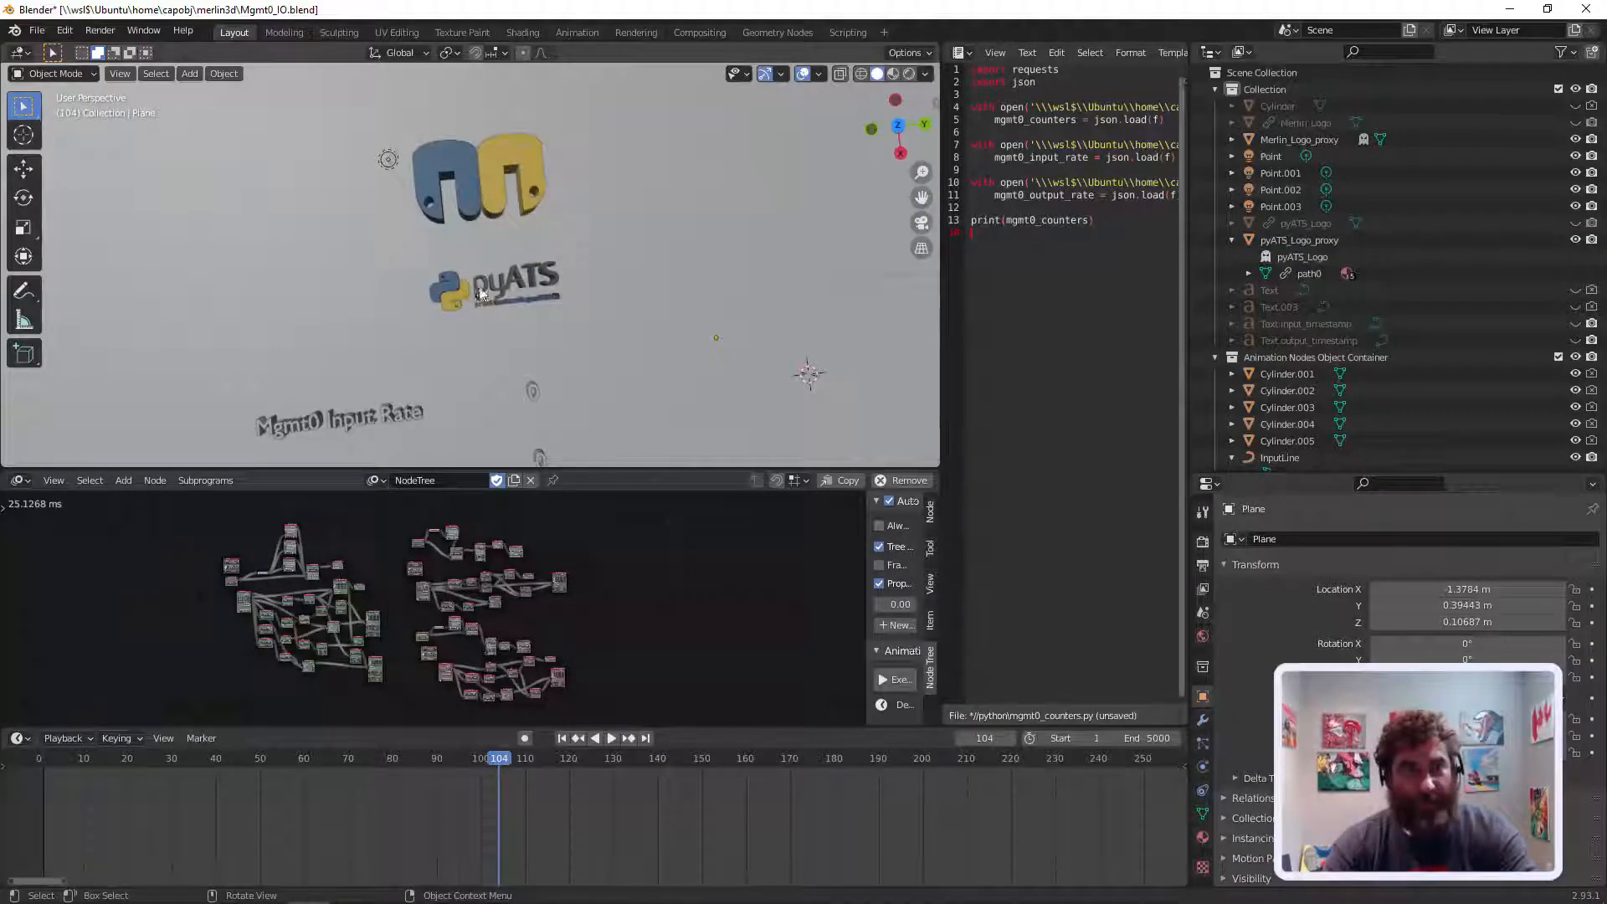
Step: Switch the 3D view to rendered shading to preview both logos with lighting and shadows
scroll(450, 249, "up", 4)
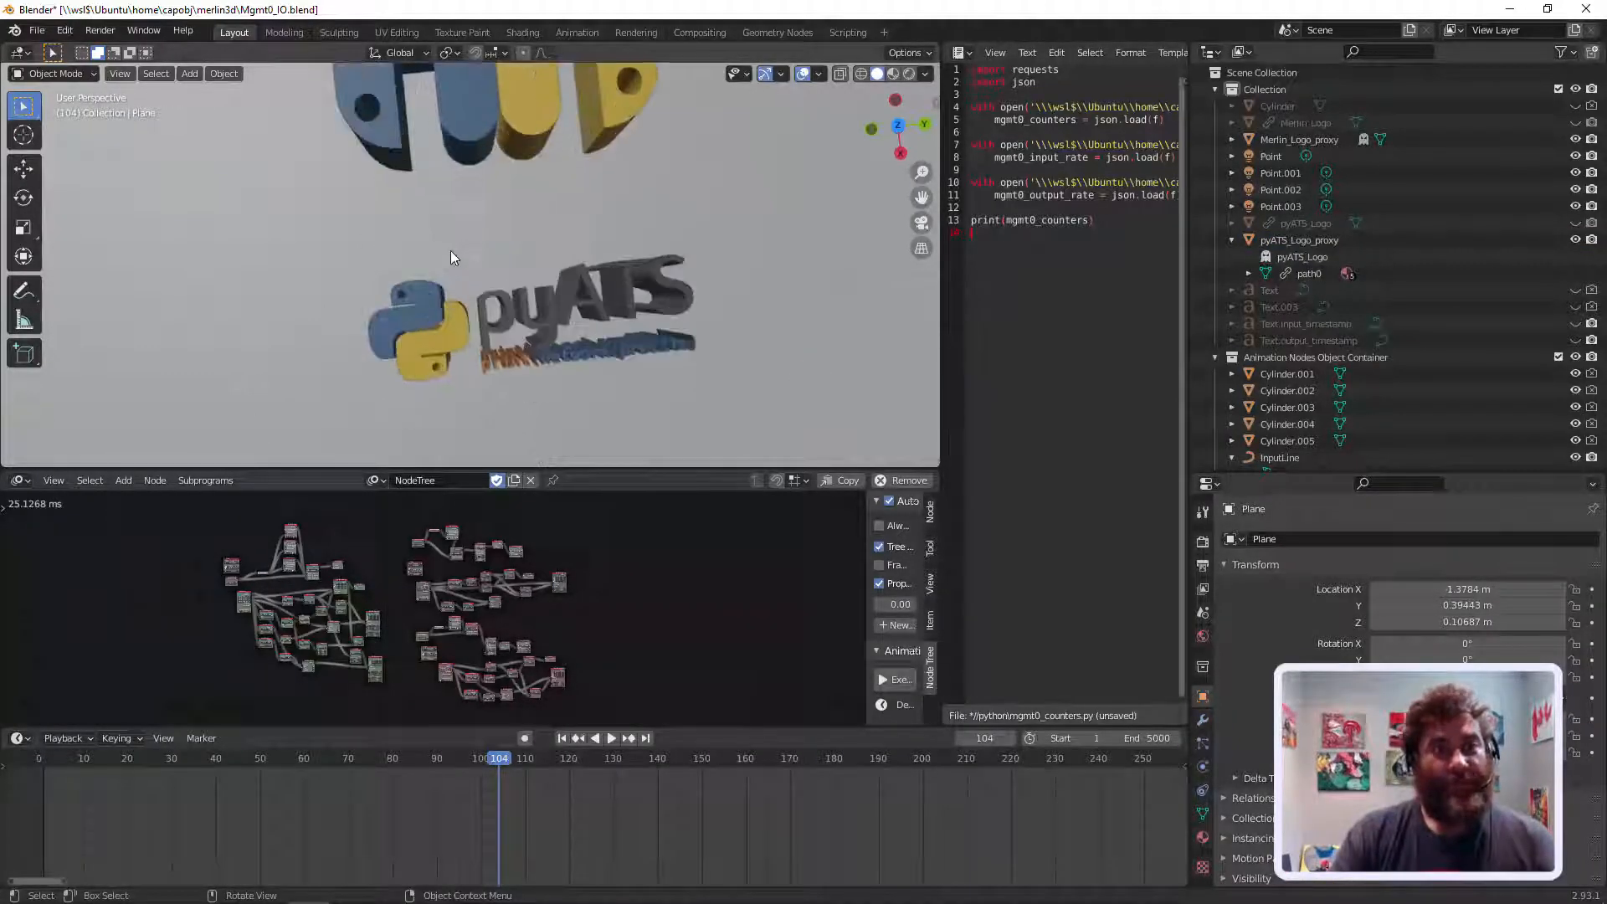
scroll(450, 250, "down", 2)
left_click(909, 73)
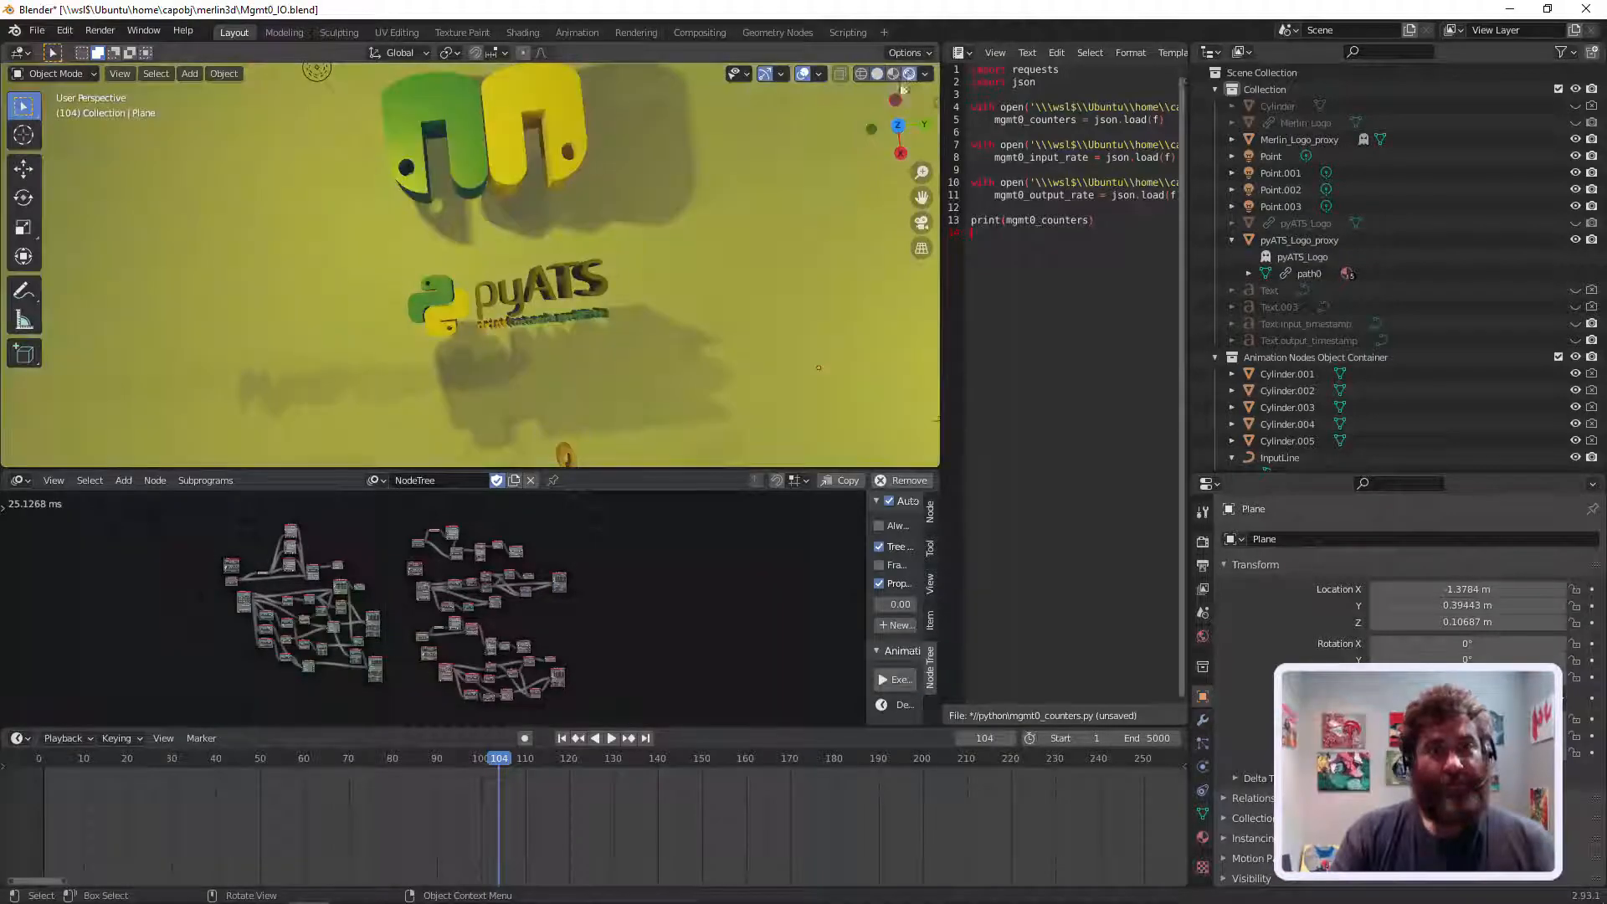
mouse_move(694, 214)
middle_mouse_down()
mouse_move(696, 153)
mouse_move(670, 112)
mouse_move(686, 391)
mouse_move(673, 90)
mouse_move(757, 164)
middle_mouse_up()
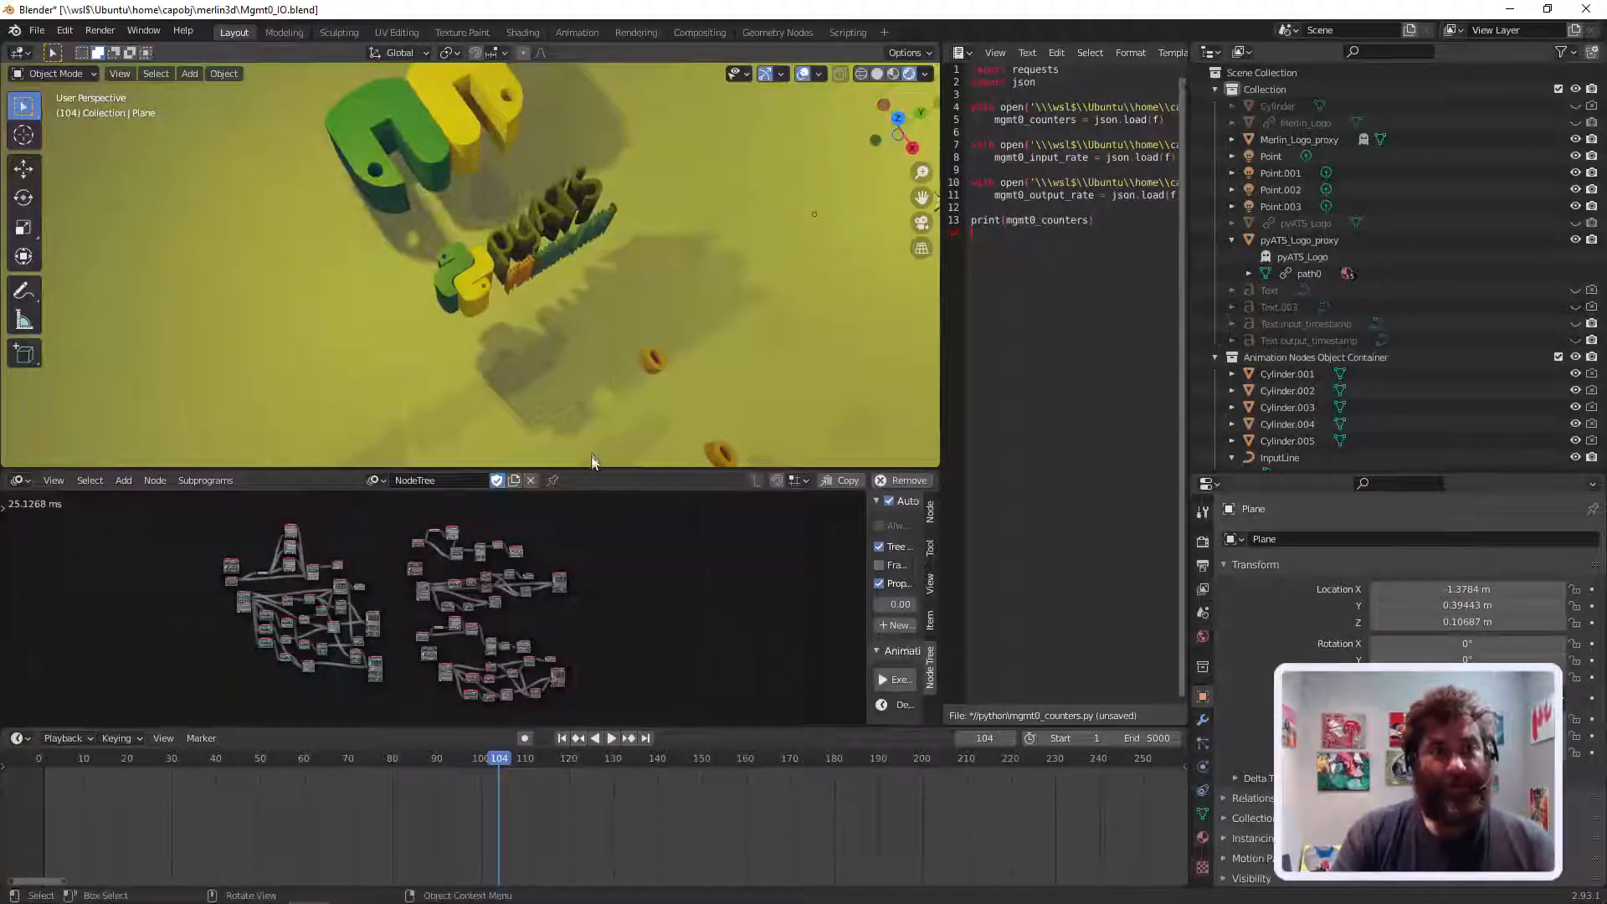
Step: Enlarge the 3D view by shrinking the timeline, node editor and text editor, narrow the outliner, and view the rendered scene from the front
left_click_drag(596, 466, 685, 869)
left_click_drag(941, 291, 1161, 301)
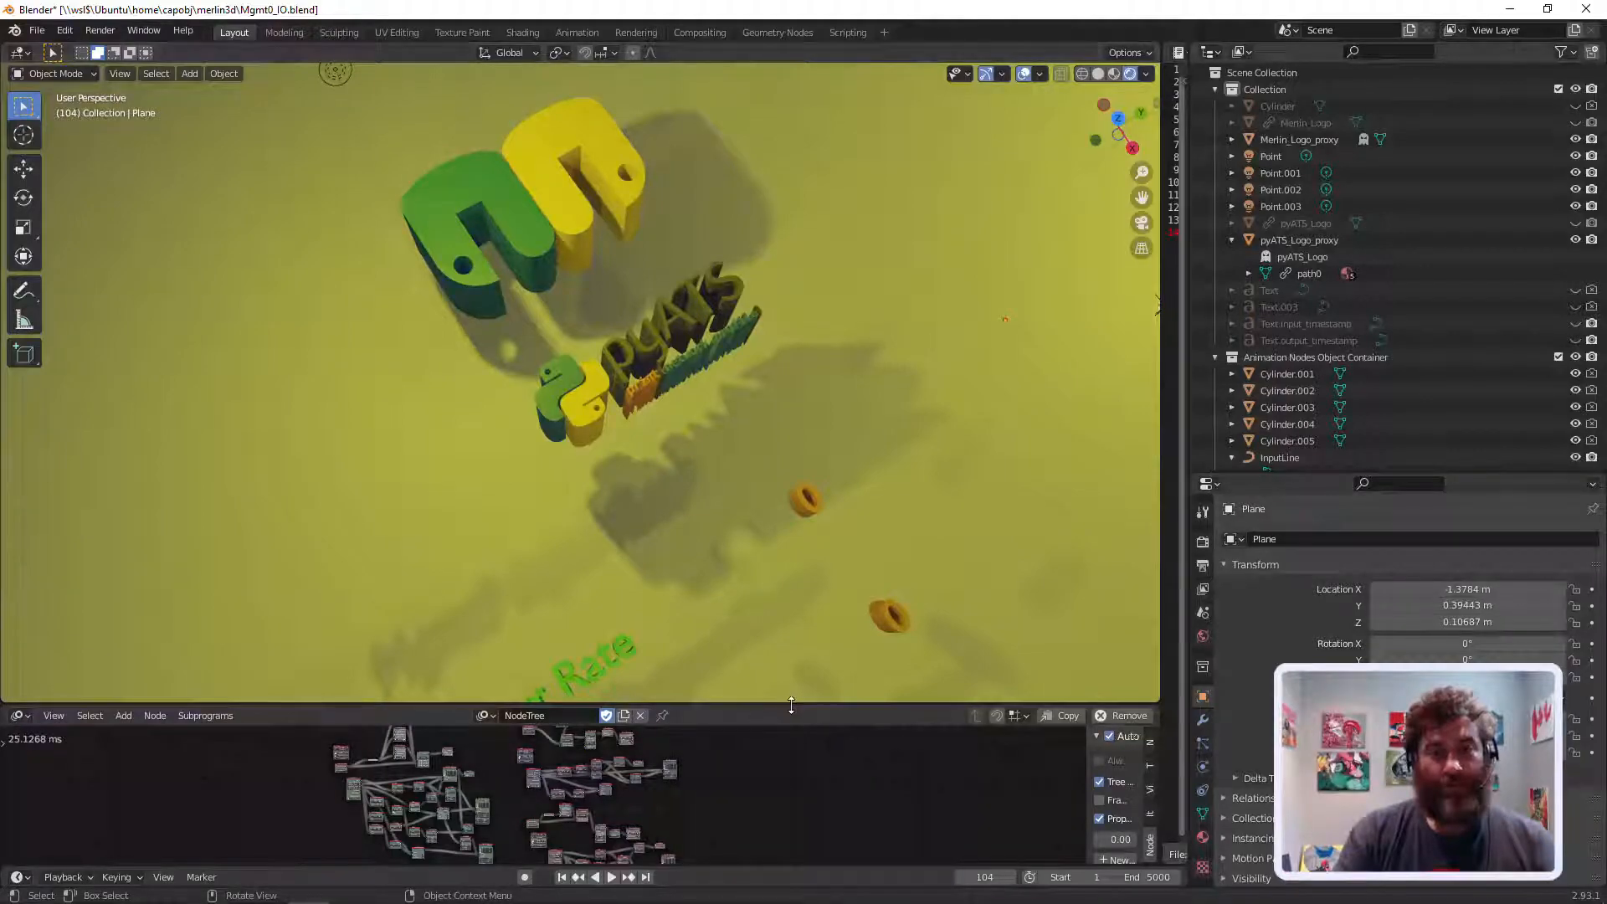
left_click_drag(792, 703, 795, 841)
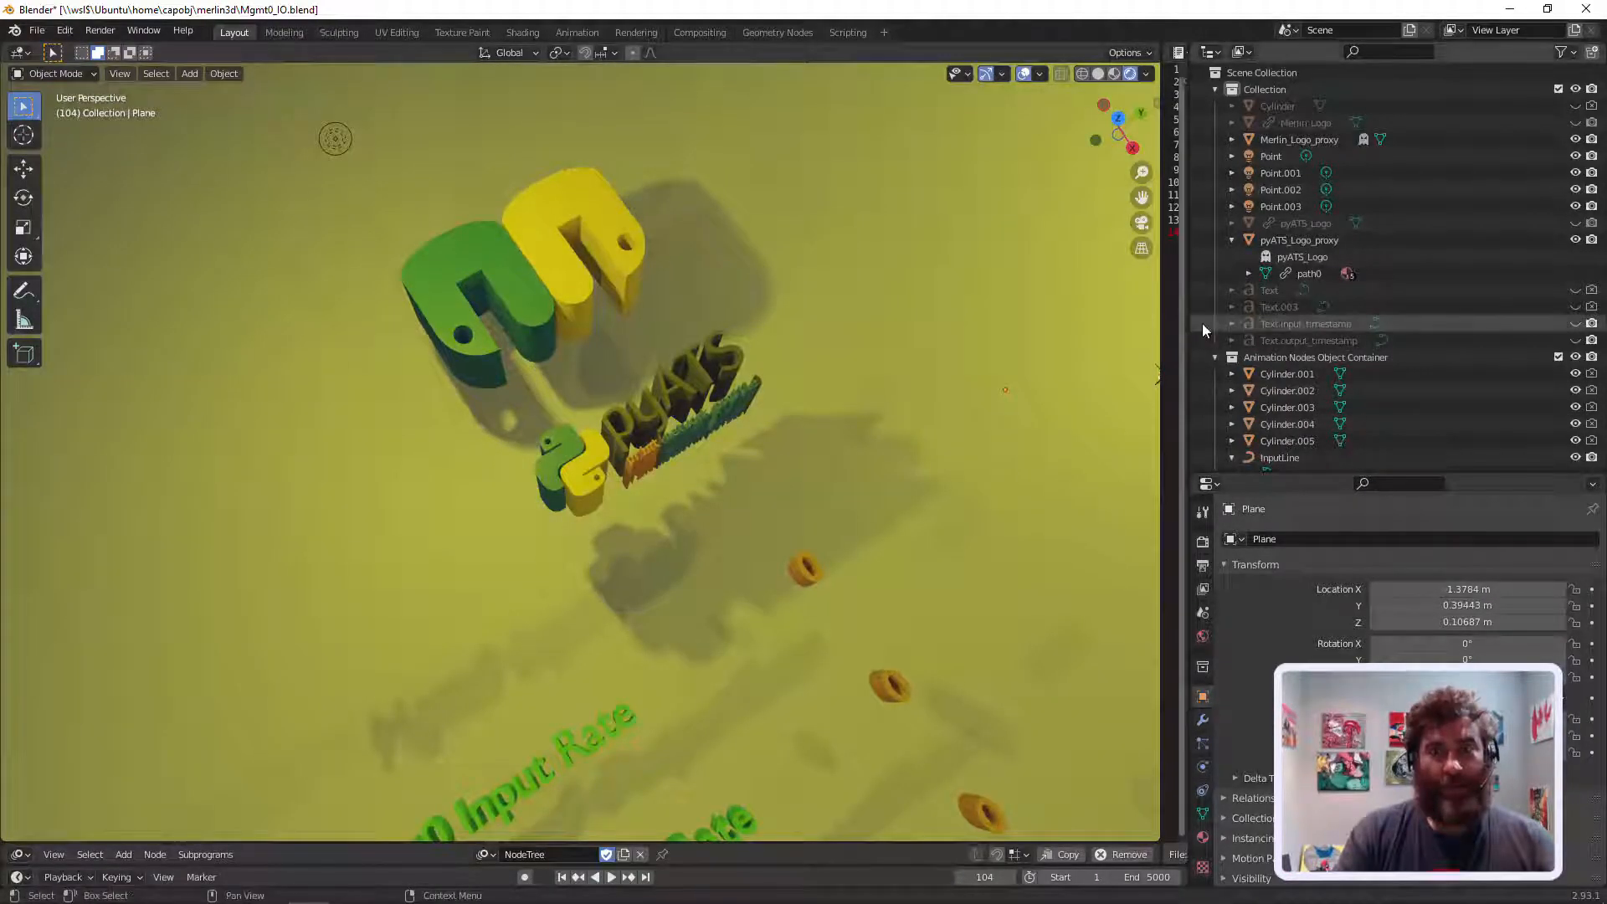
left_click_drag(1188, 316, 1579, 316)
middle_click_drag(824, 349, 750, 375)
scroll(757, 372, "down", 5)
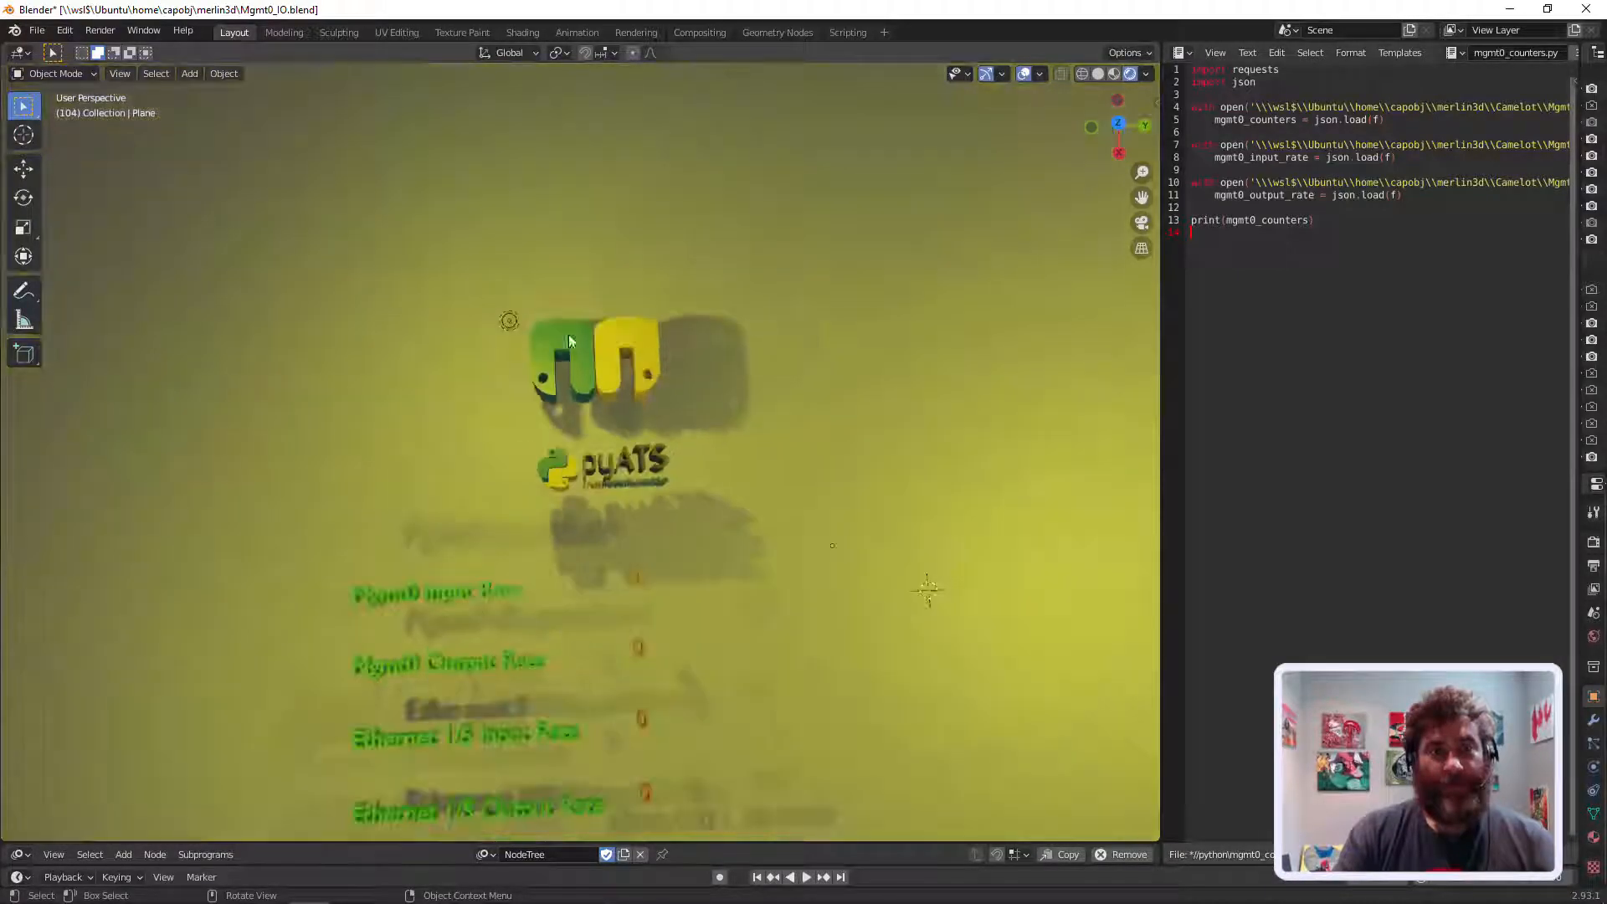
Step: Compare the rendered scene with the point light beside the Merlin logo hidden and shown, leaving the light visible
left_click(518, 323)
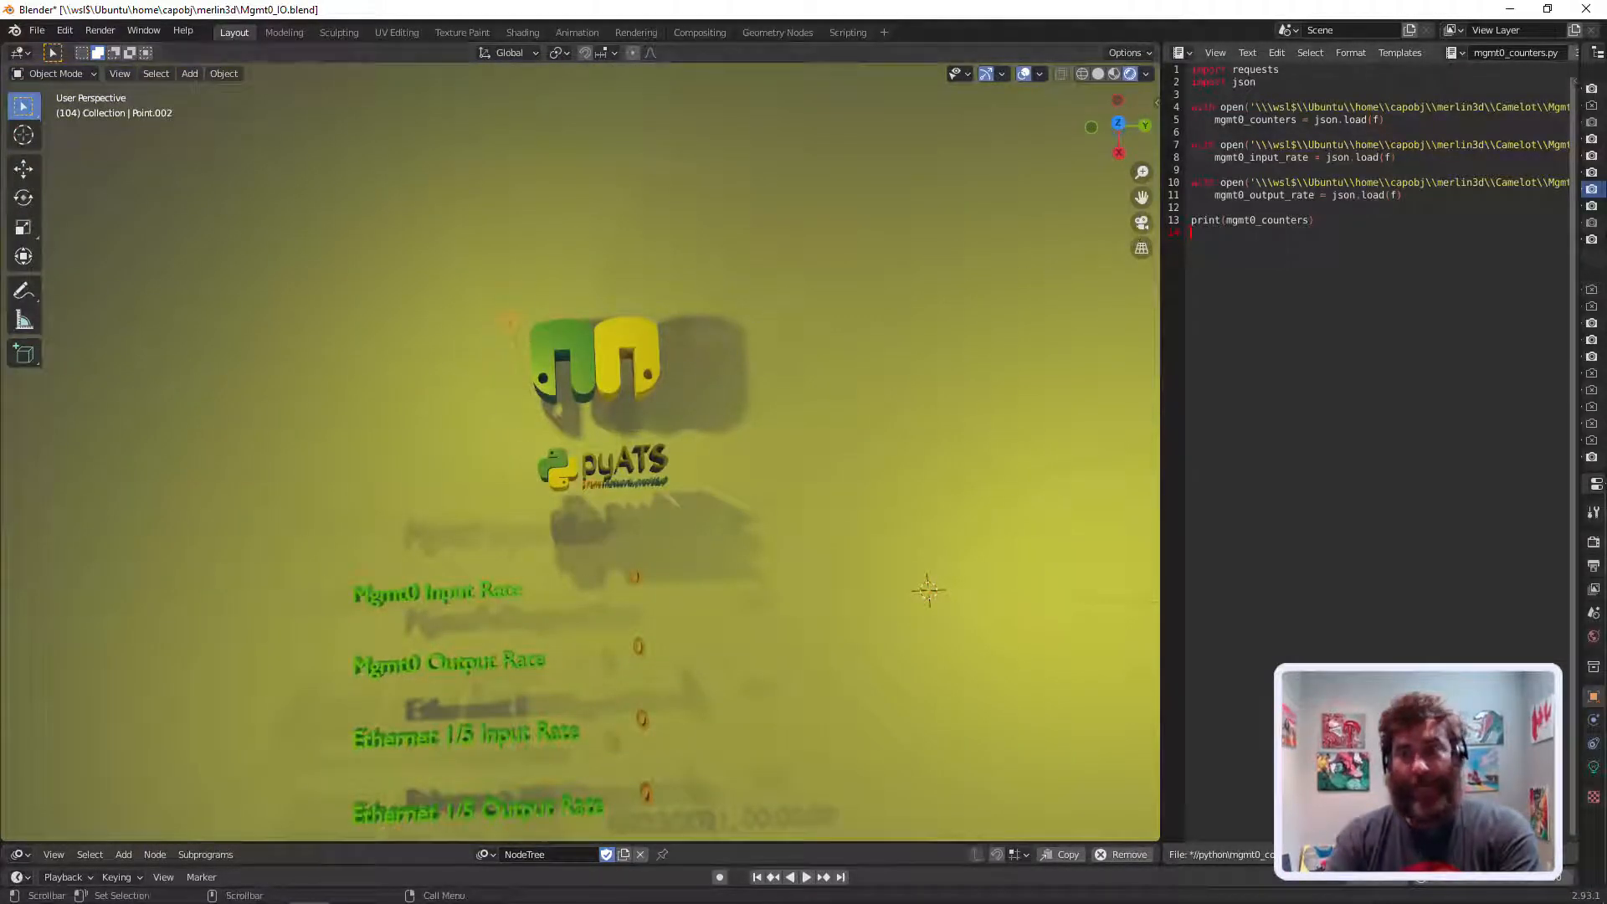
left_click_drag(1580, 199, 1498, 194)
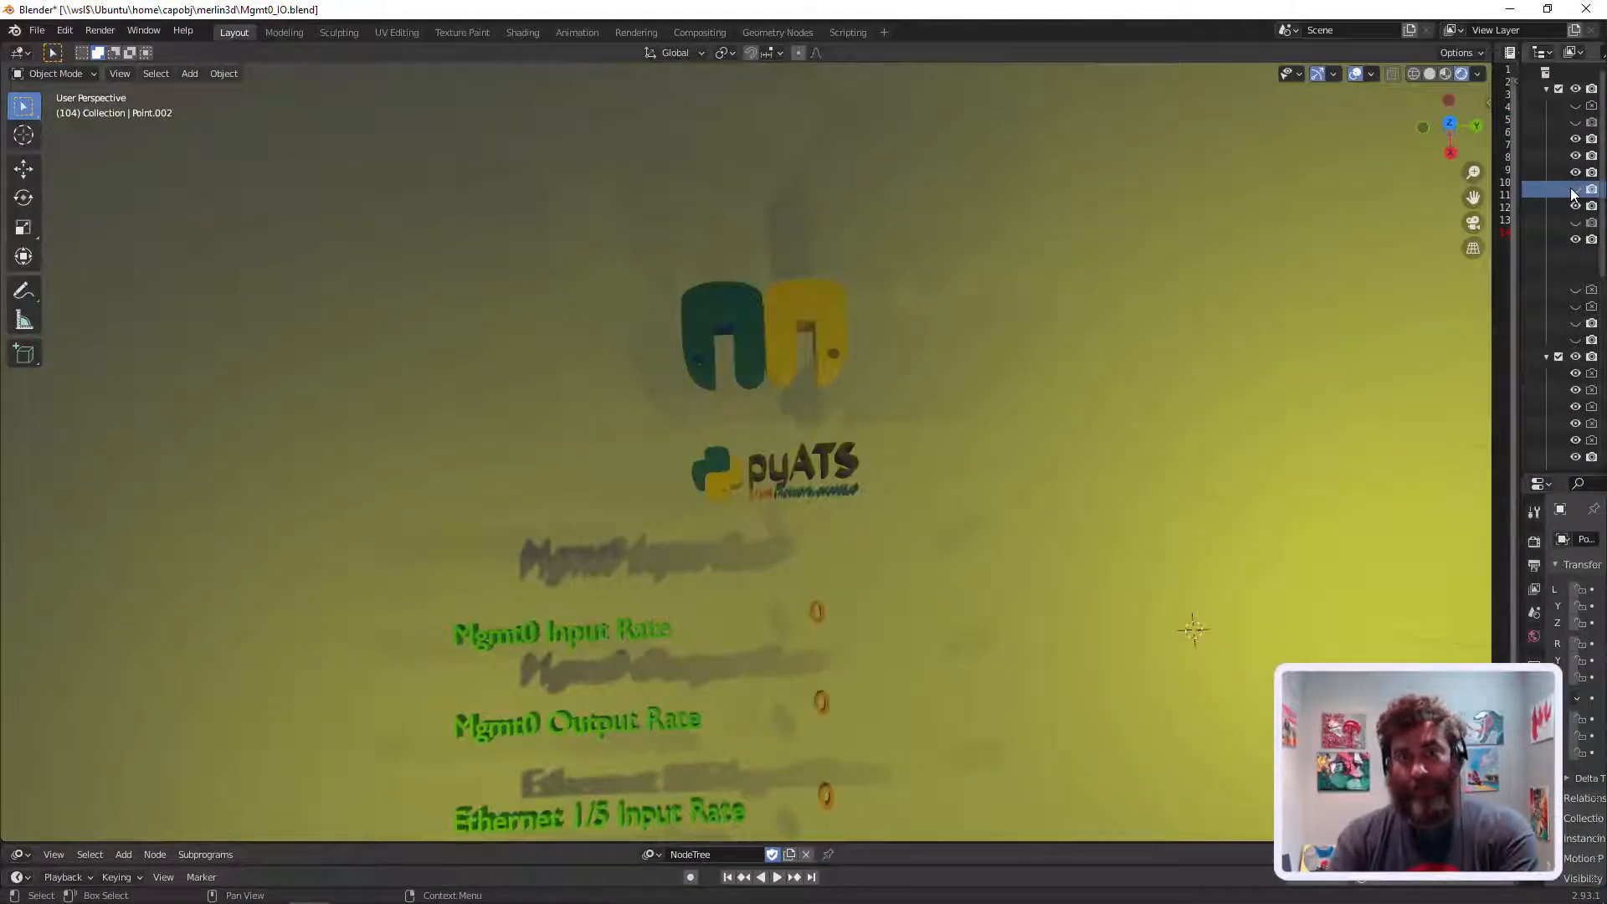
left_click(1575, 190)
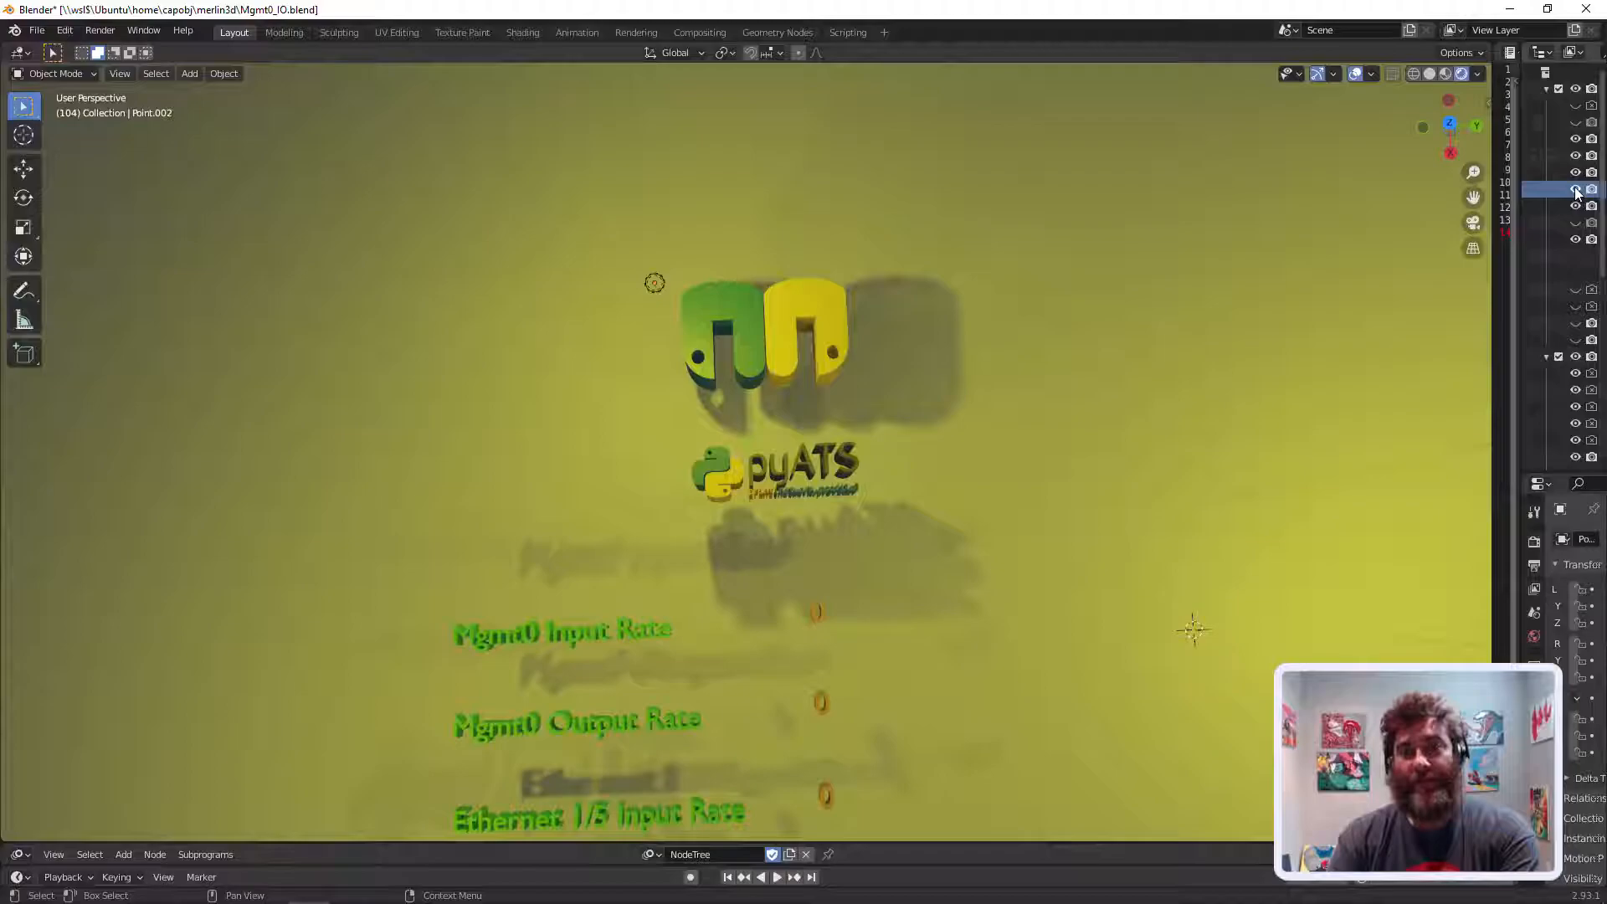
left_click(1575, 190)
left_click(1575, 190)
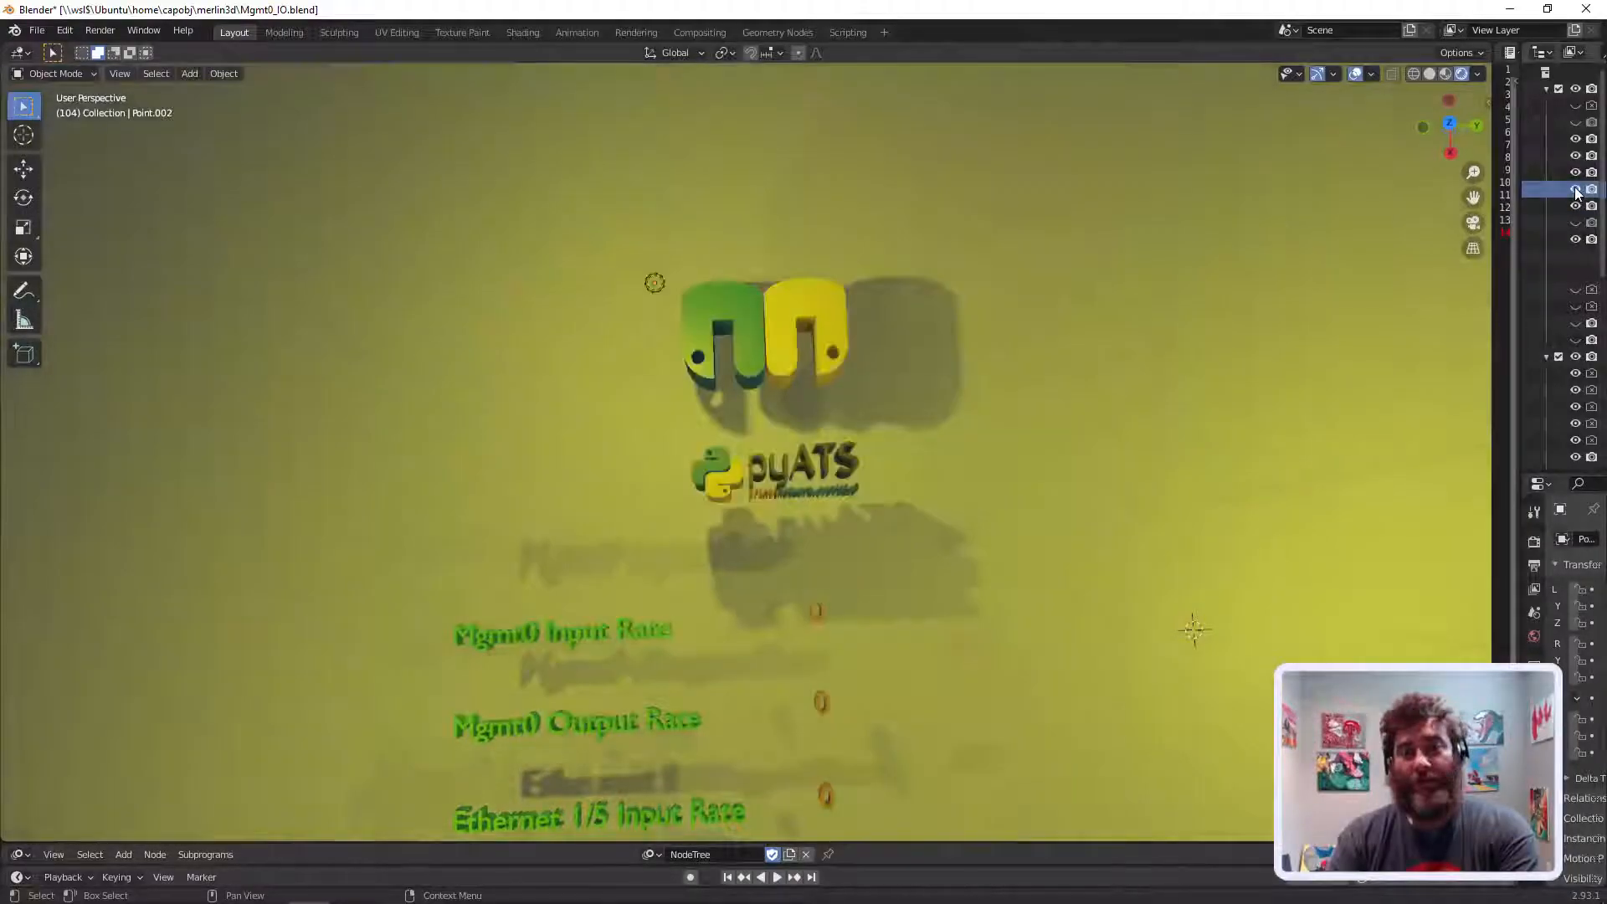
scroll(907, 310, "up", 5)
scroll(907, 310, "down", 1)
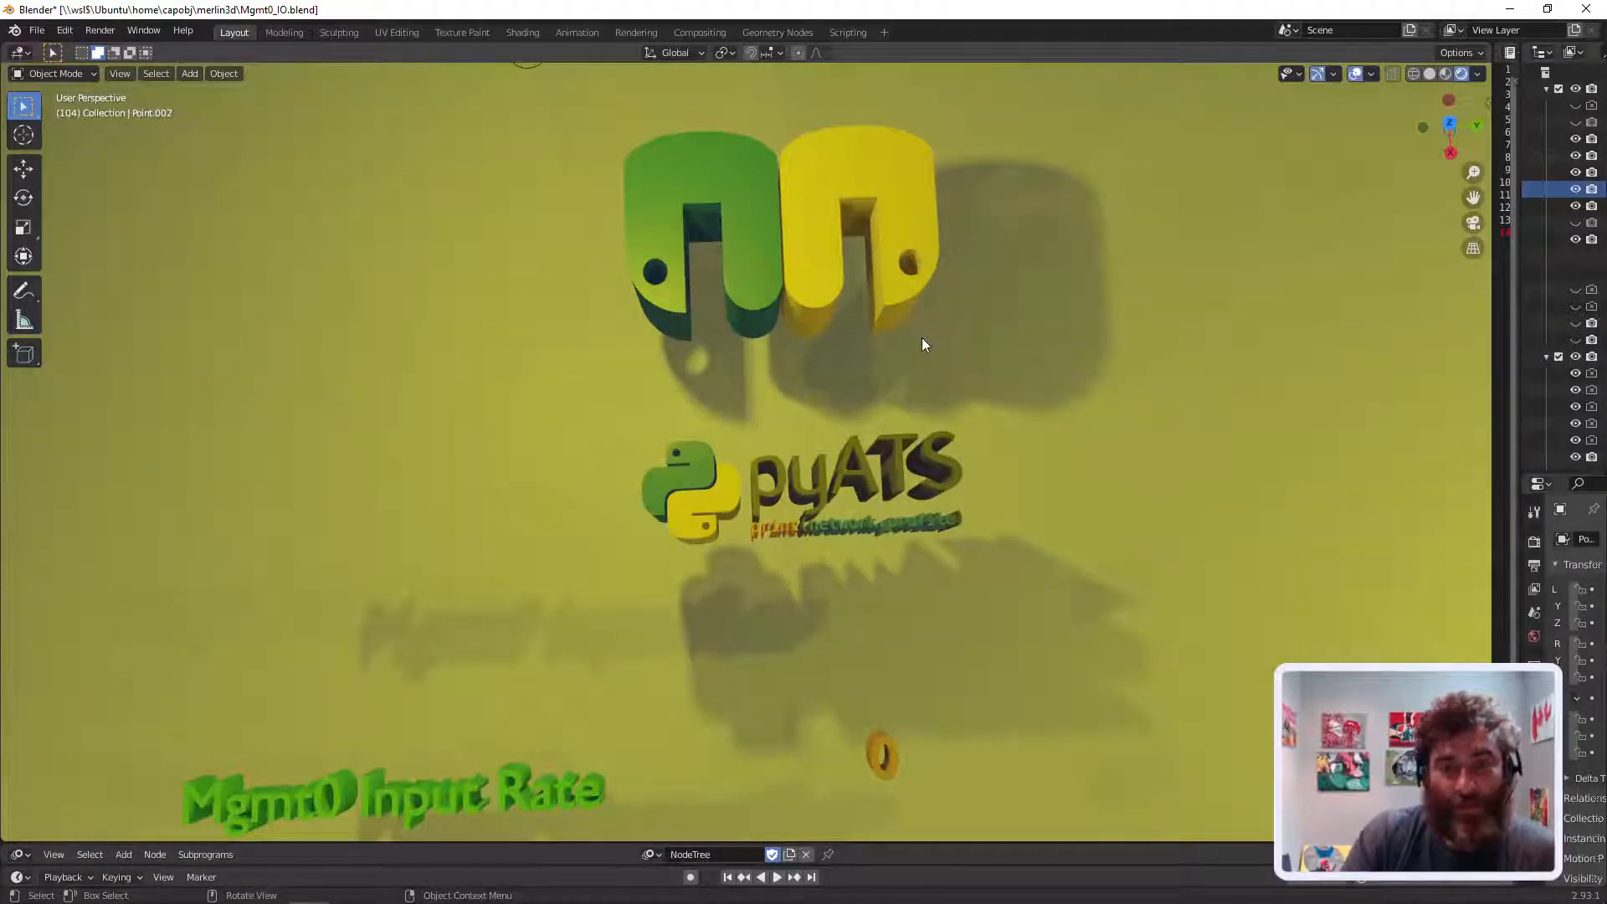
Step: Save Mgmt0_IO.blend and save a second copy over Mgmt0_IO_backup.blend in the merlin3d folder
left_click(46, 35)
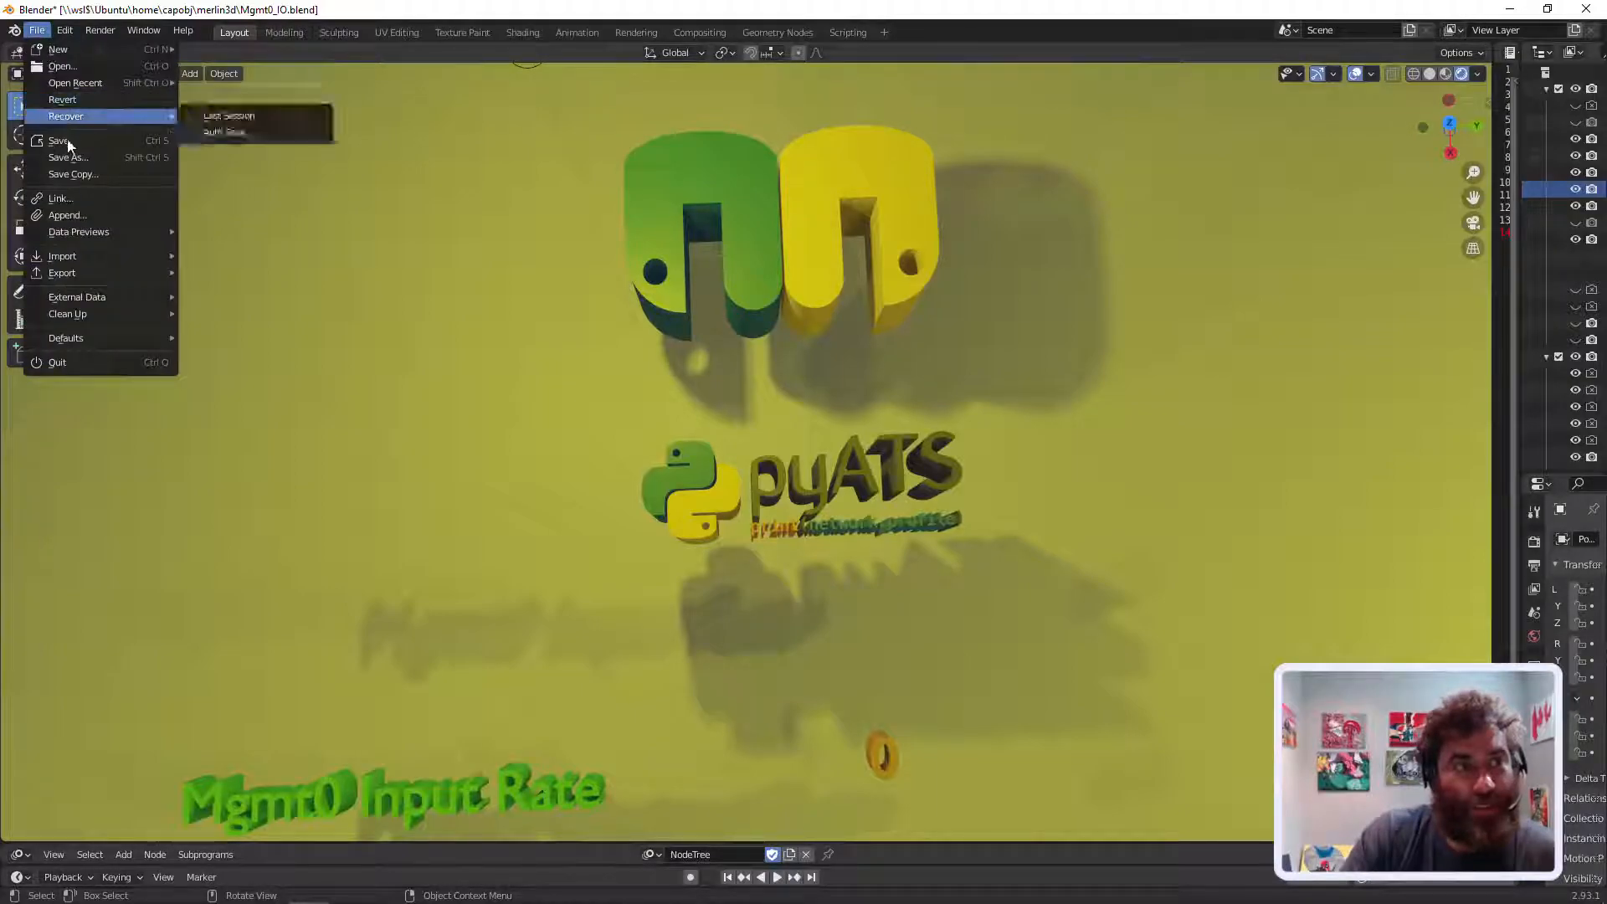
left_click(67, 141)
left_click(36, 30)
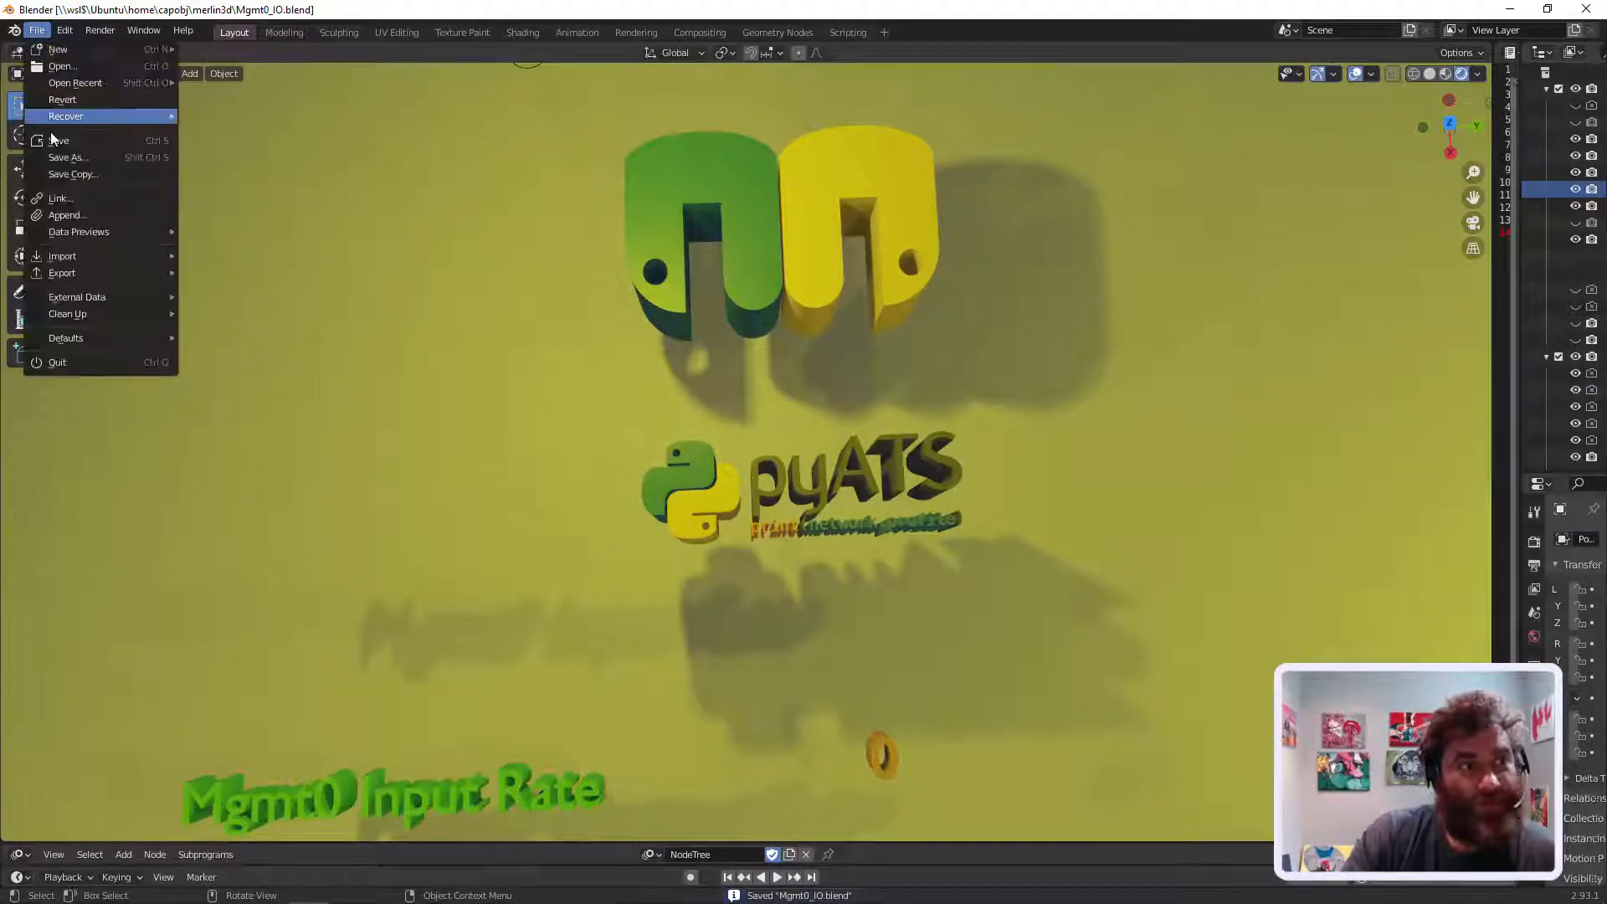
left_click(58, 159)
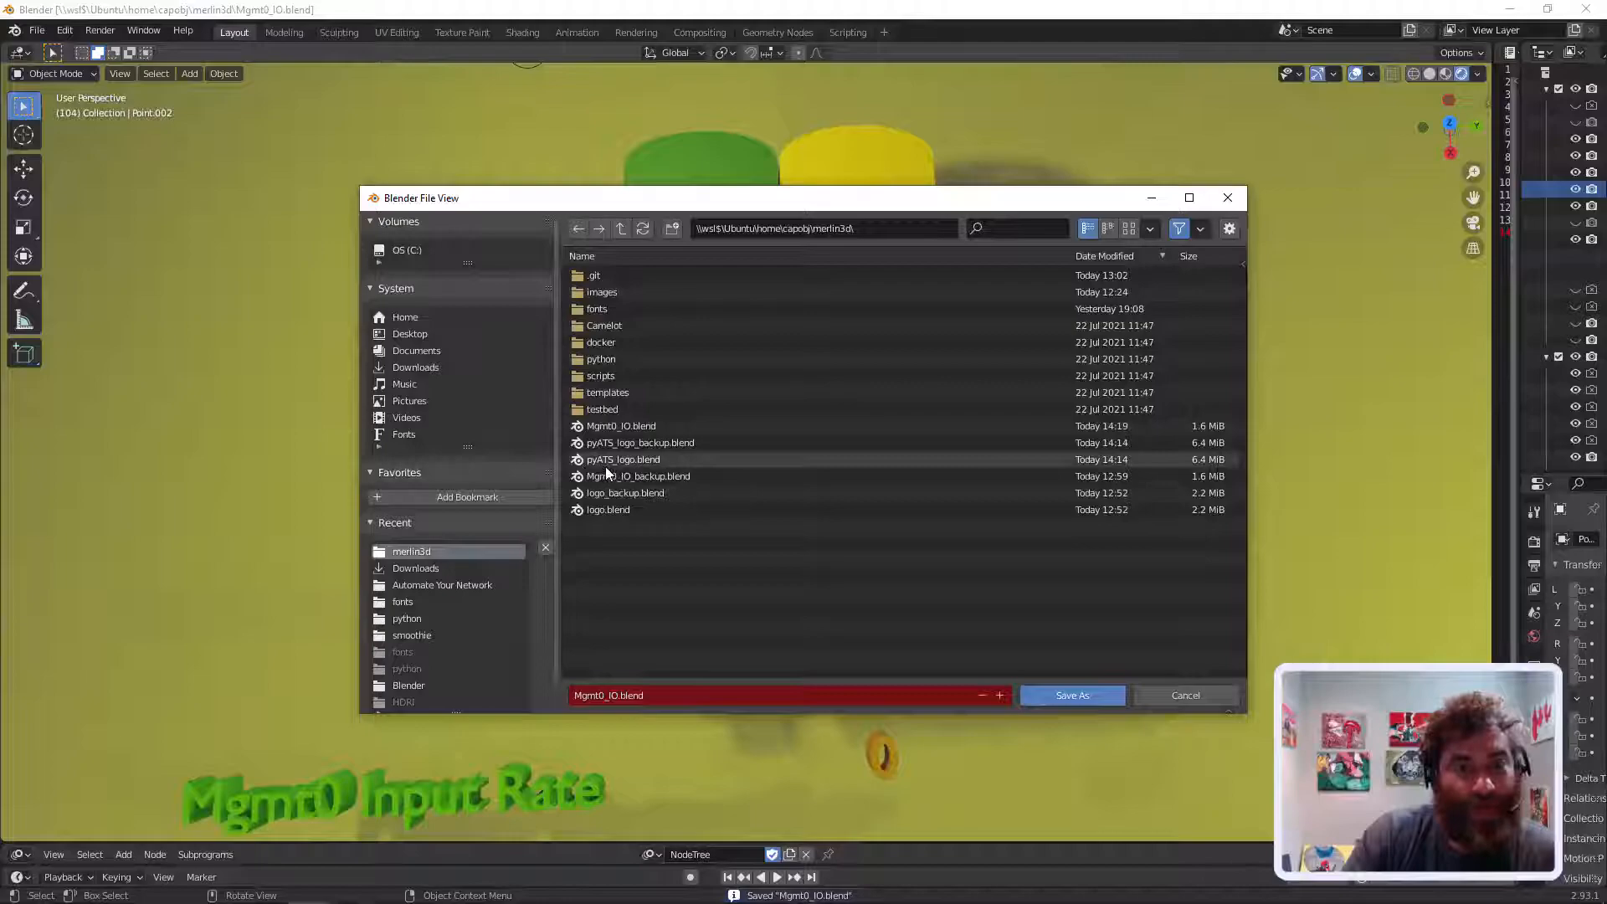
left_click(609, 476)
double_click(609, 475)
Step: Open logo.blend from the merlin3d folder to view the source 3D Merlin logo
left_click(37, 30)
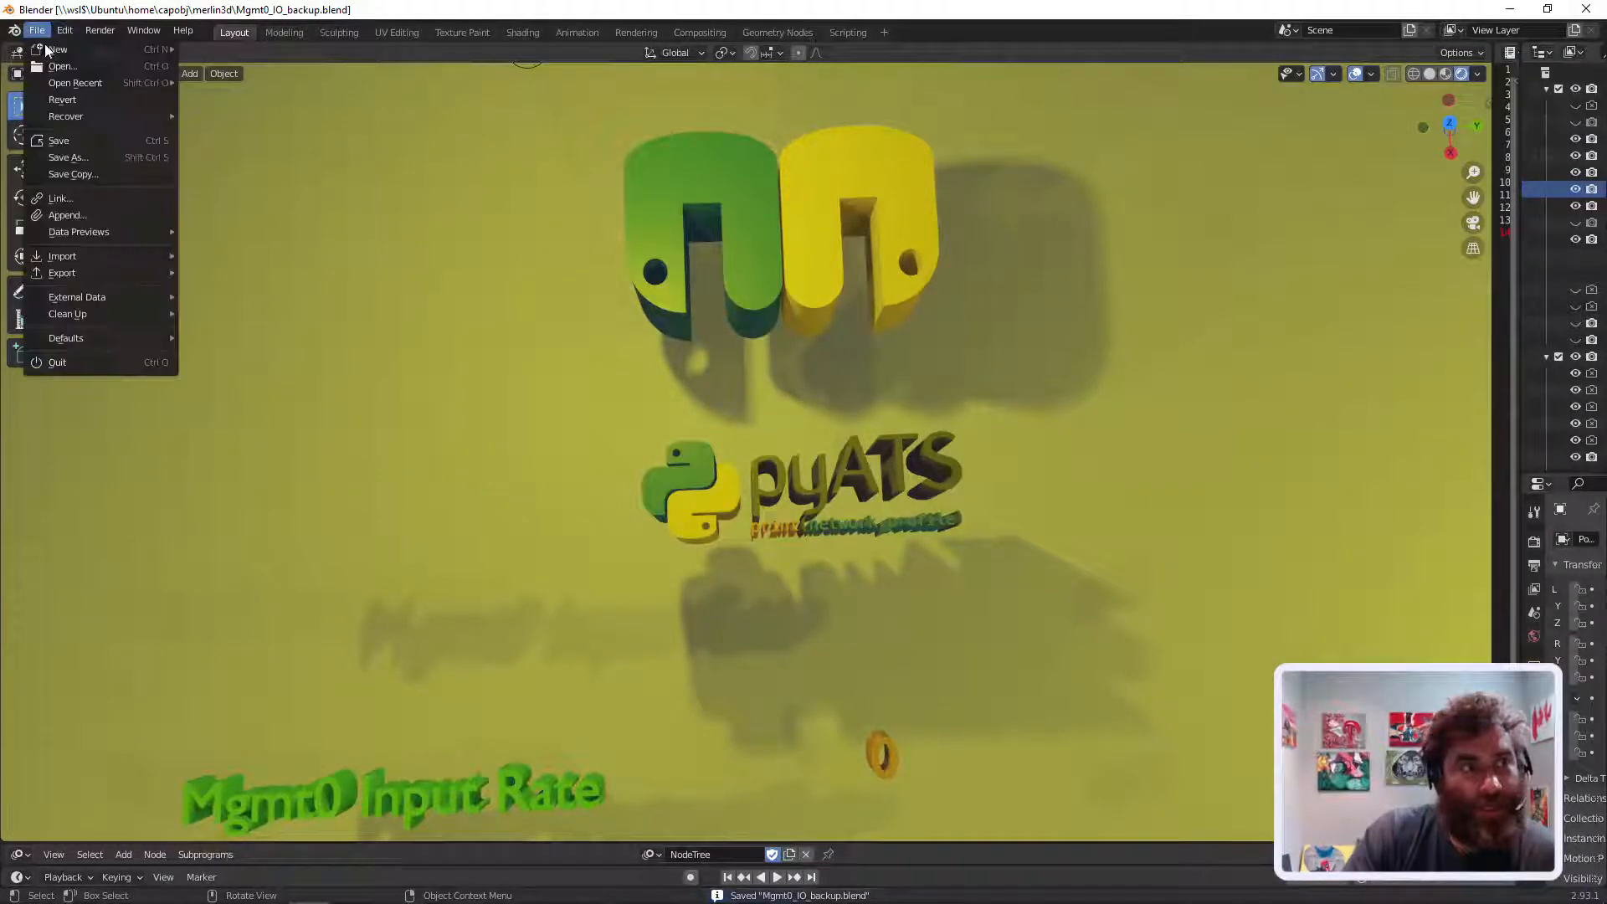
left_click(49, 67)
left_click(611, 509)
double_click(611, 509)
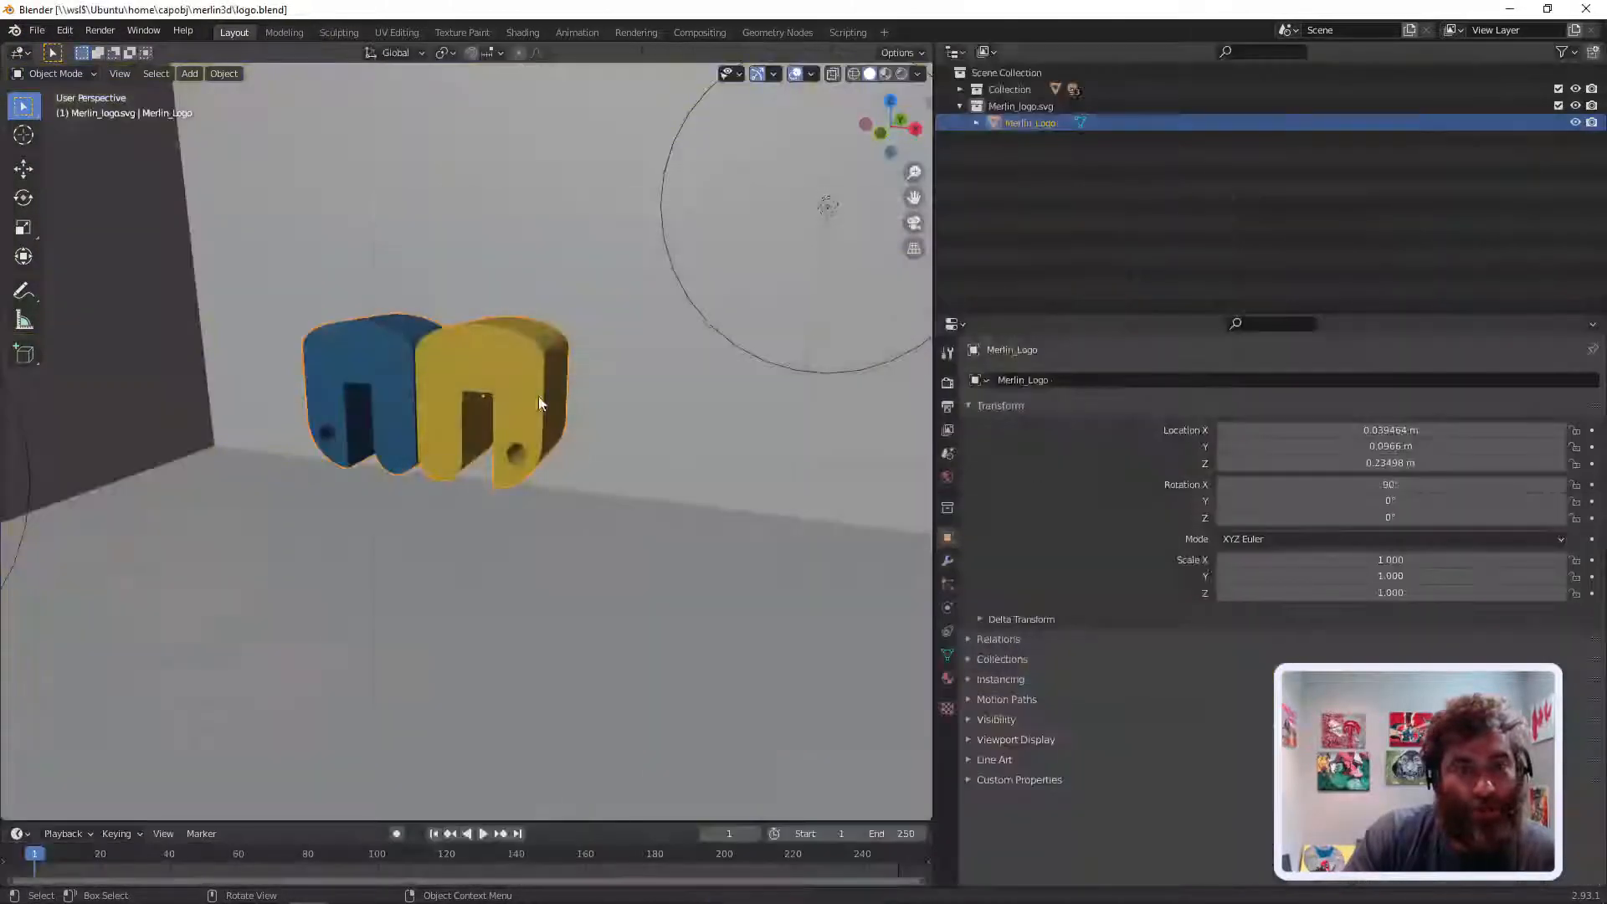
Step: Open pyATS_logo.blend from the merlin3d folder and examine the extruded pyATS logo from several angles
left_click(36, 31)
left_click(59, 66)
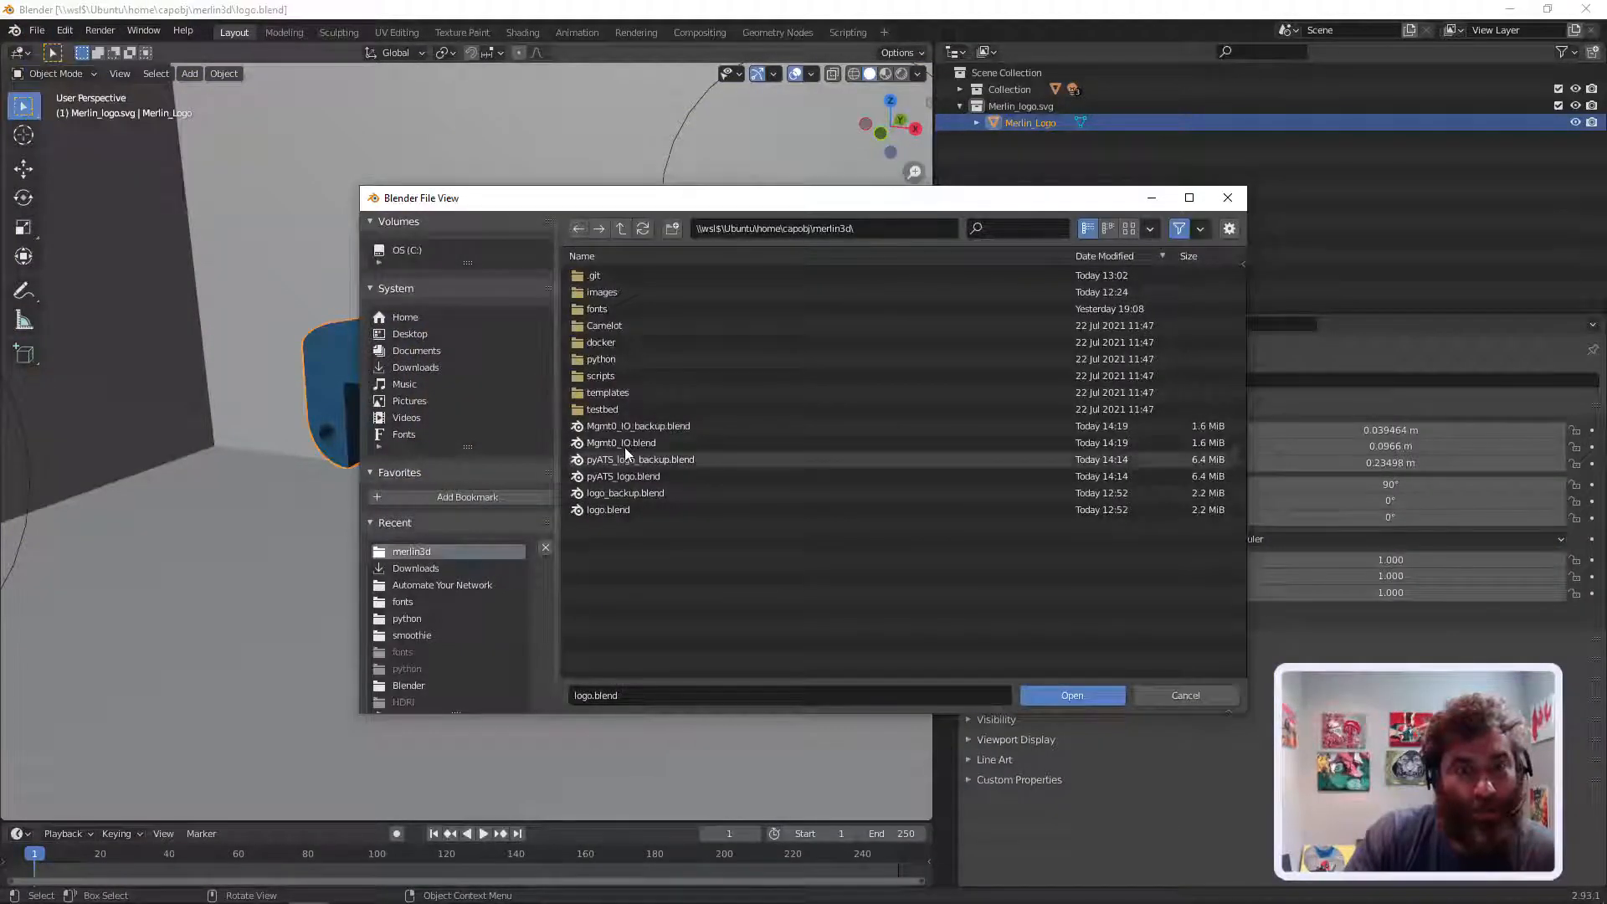
double_click(609, 475)
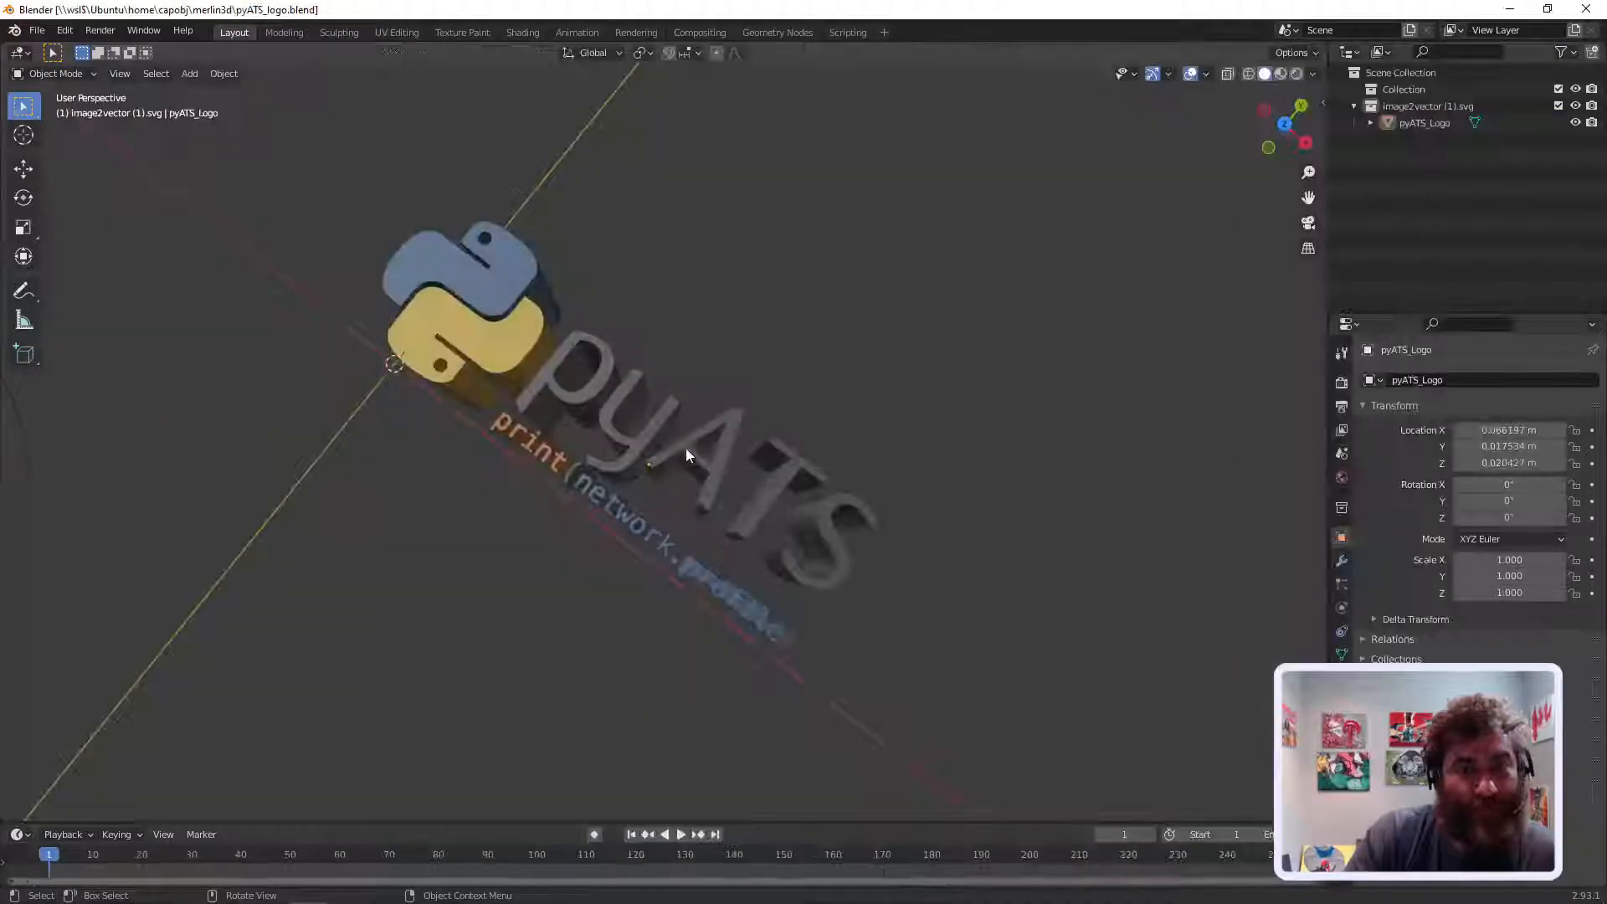
middle_click_drag(612, 288, 695, 213)
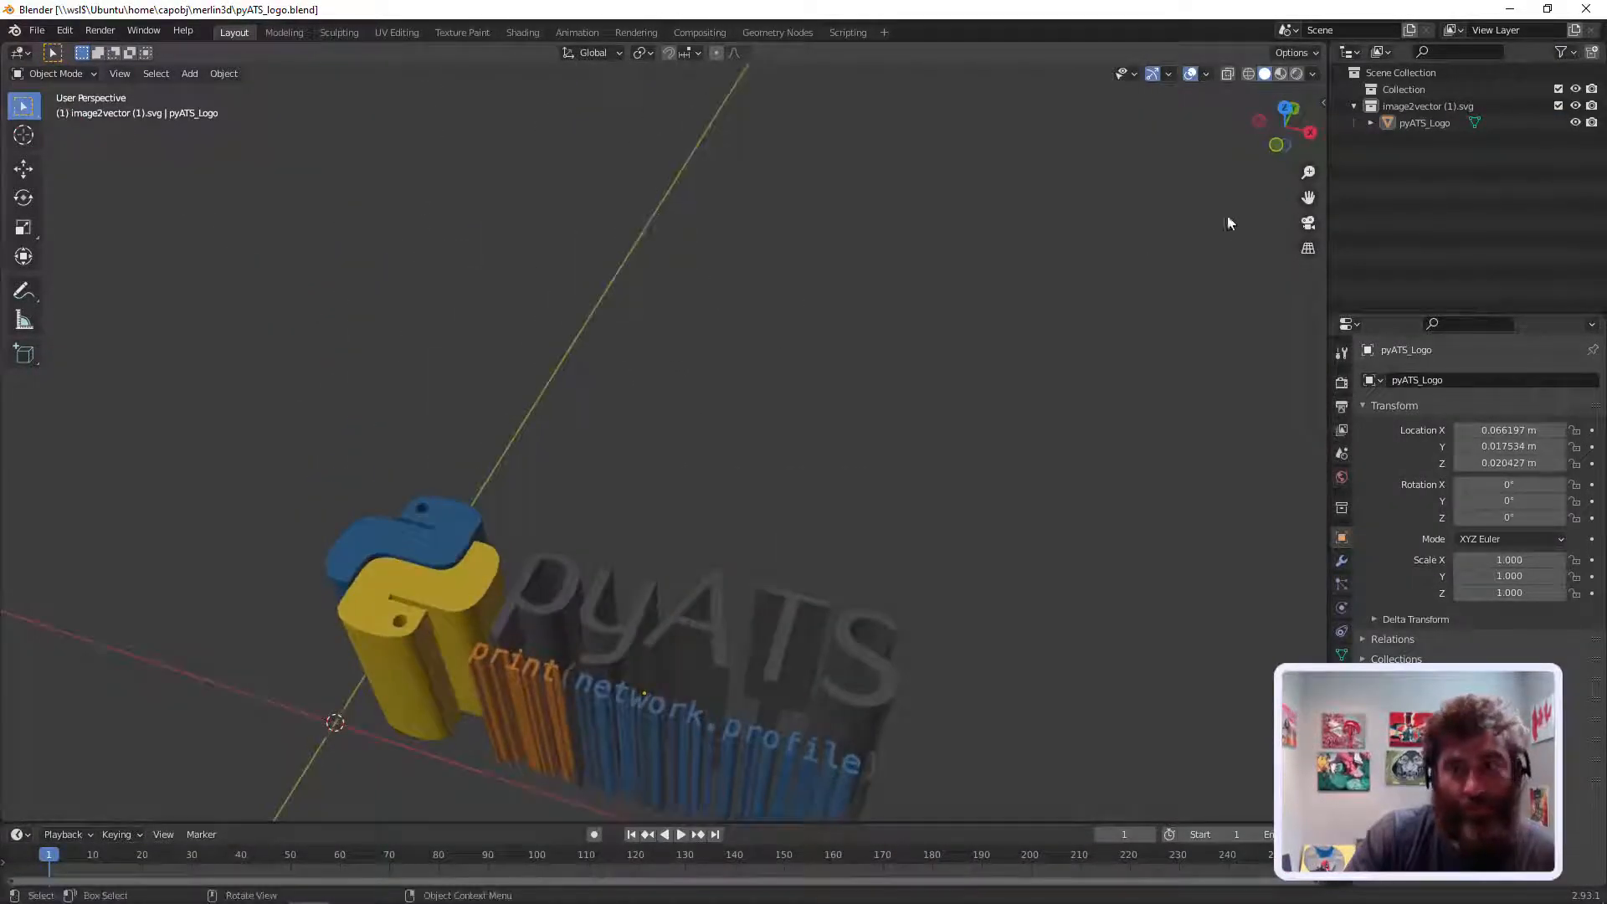
middle_click_drag(795, 402, 819, 503)
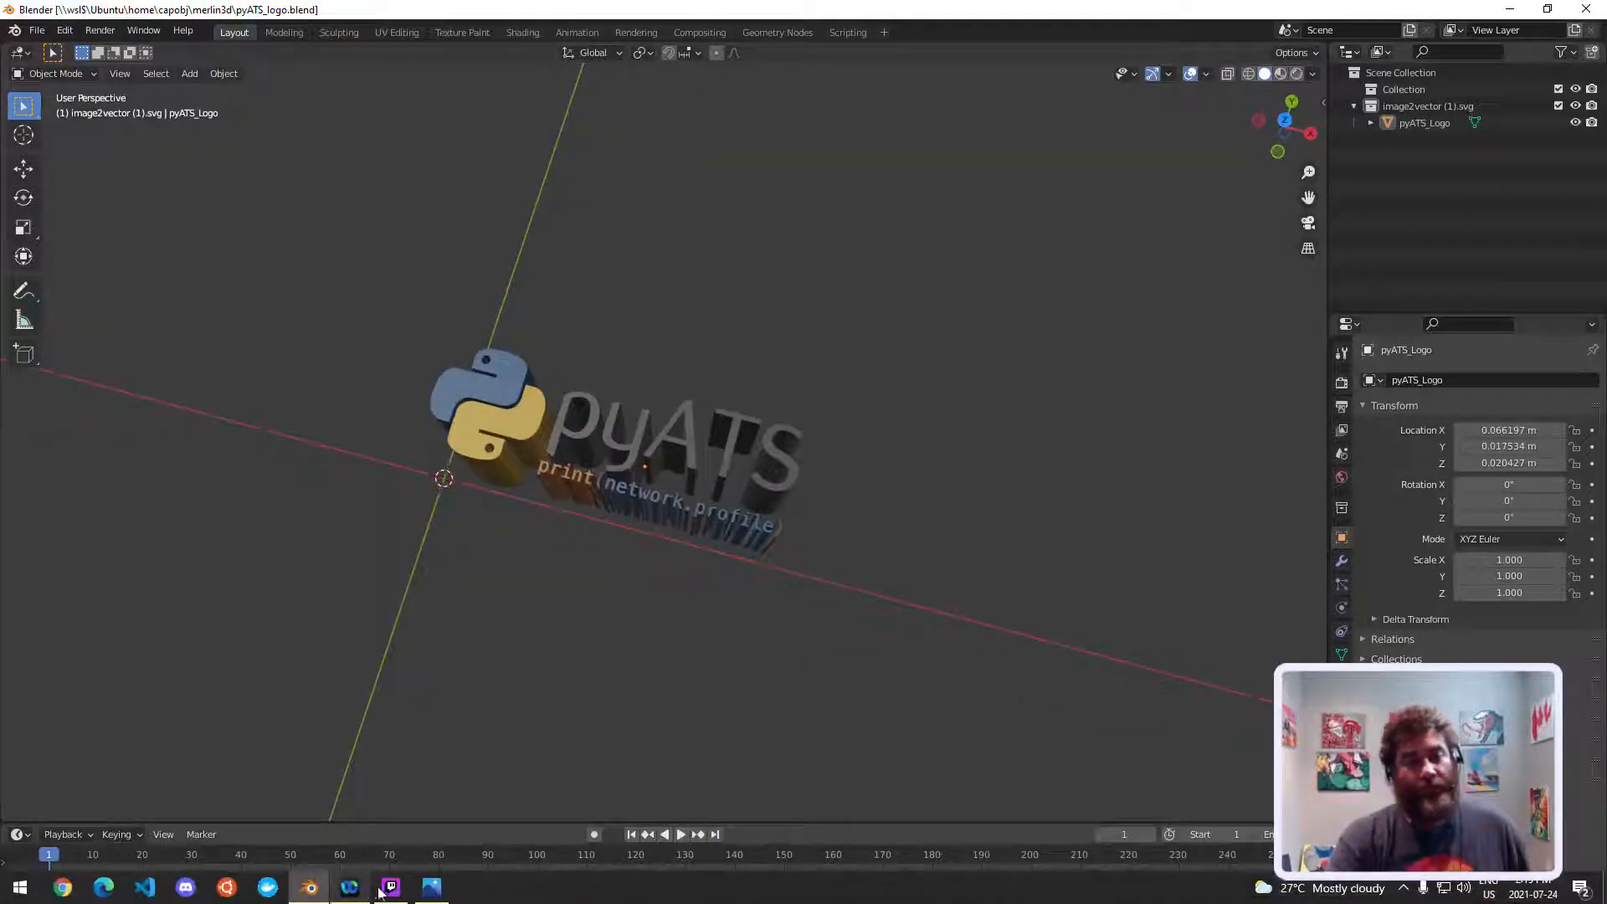
Step: Switch to Twitch Studio and change the active scene to Chatting
left_click(391, 887)
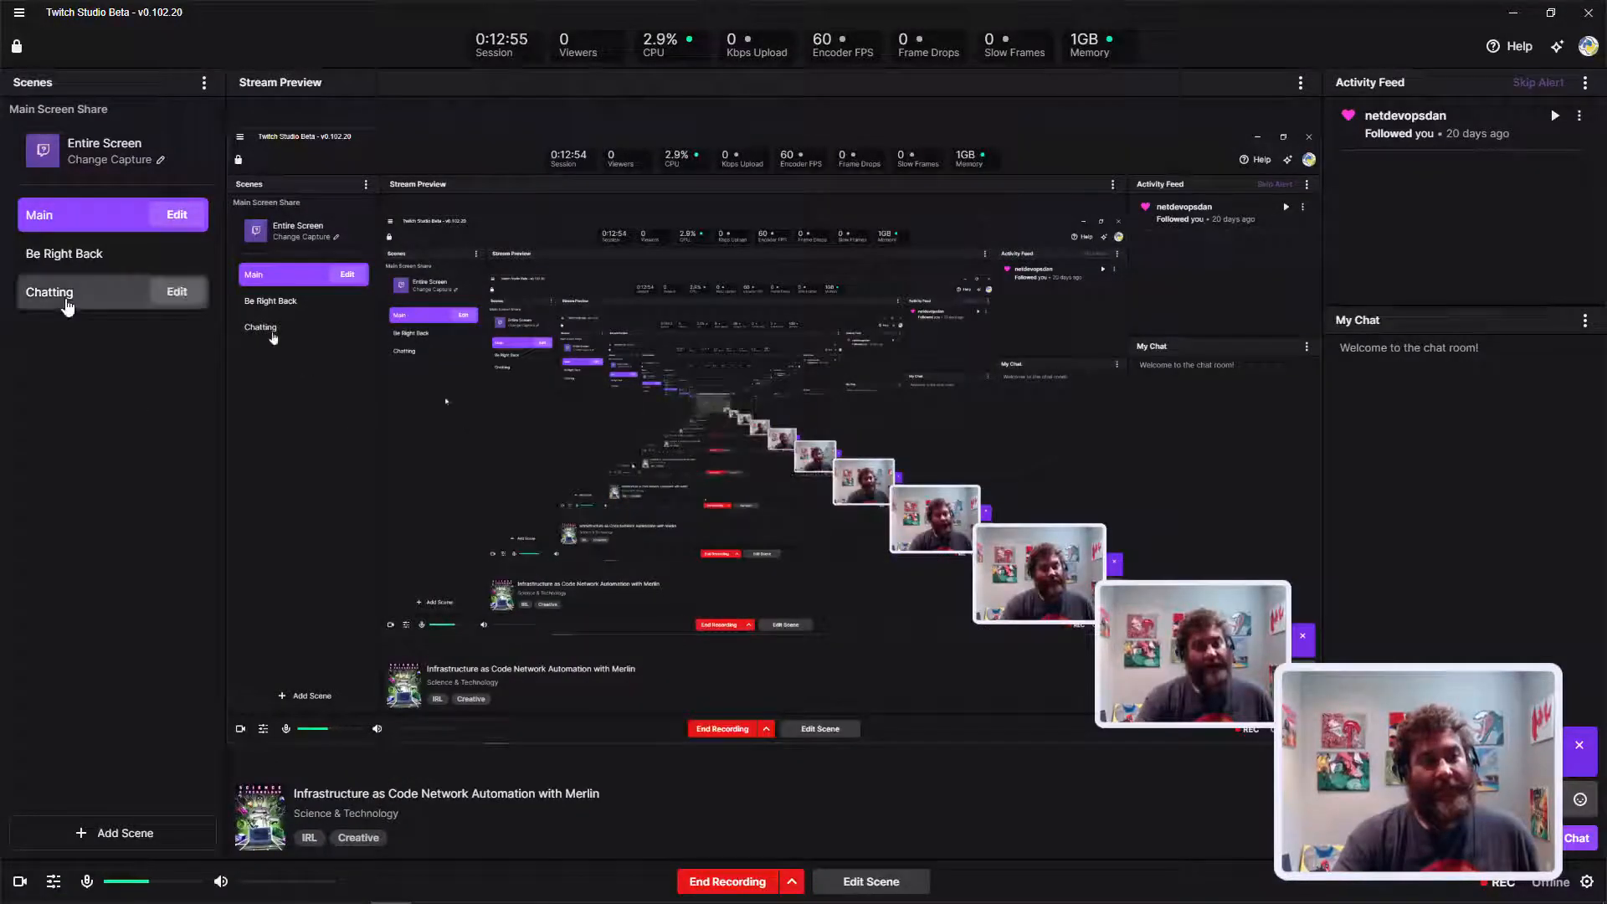
left_click(60, 294)
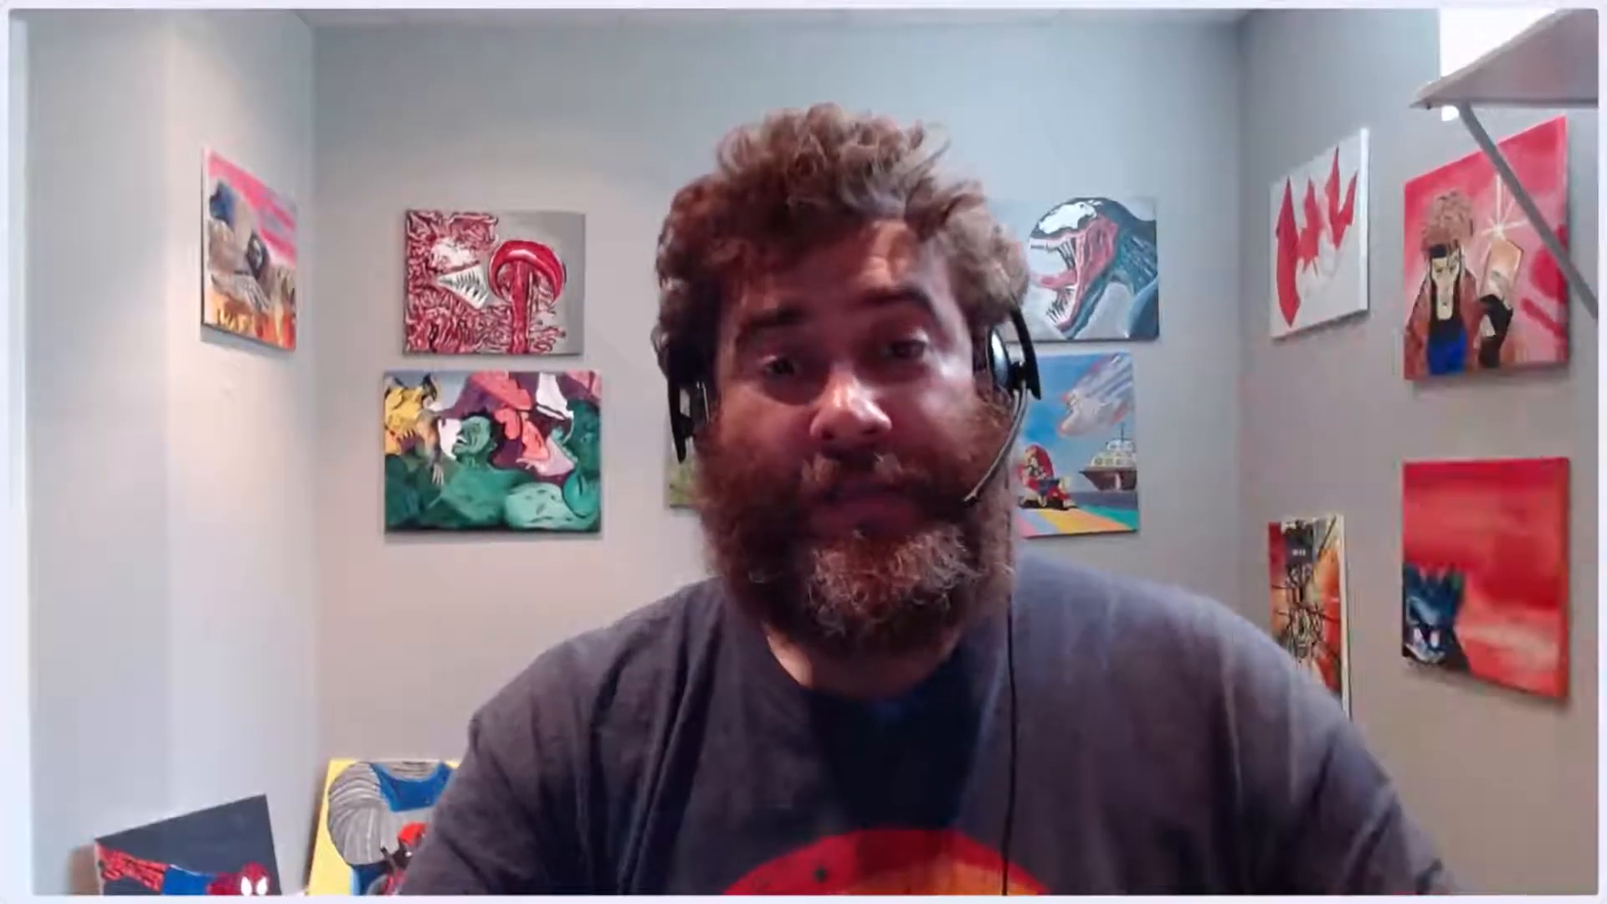